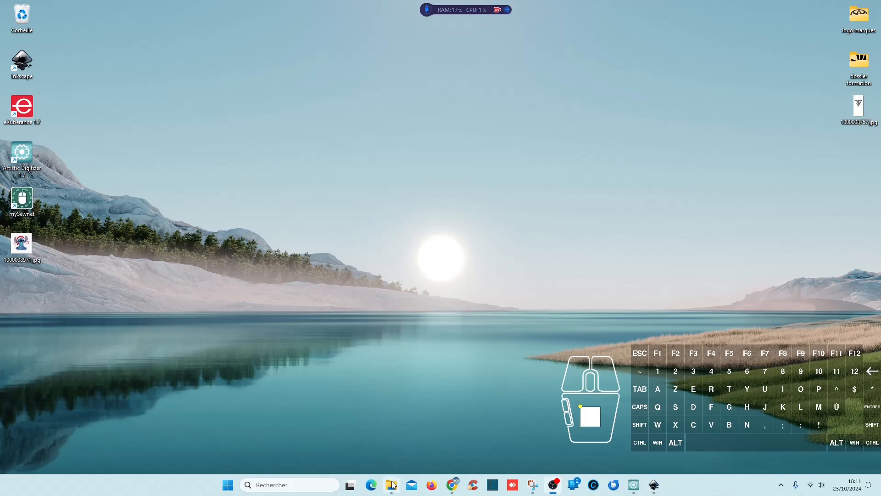
- Open the sitting Stitch JPG from File Explorer in the image viewer, examine its outlines up close, and close it
click(391, 485)
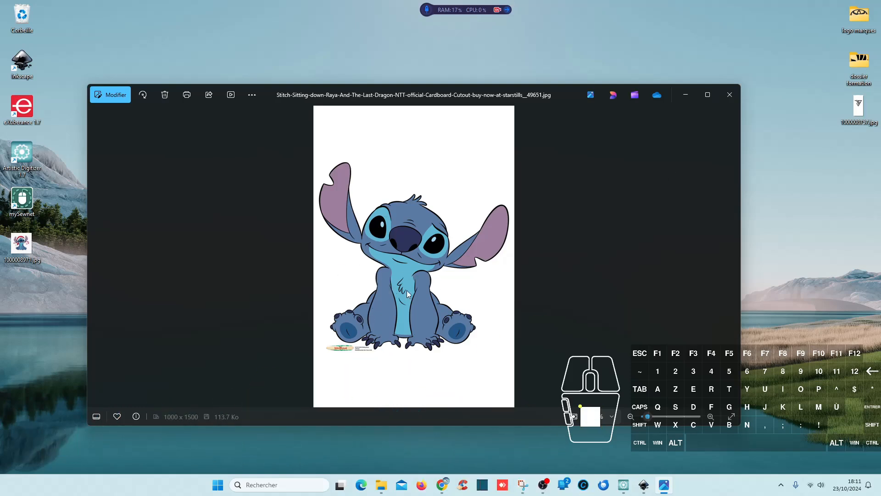
click(701, 97)
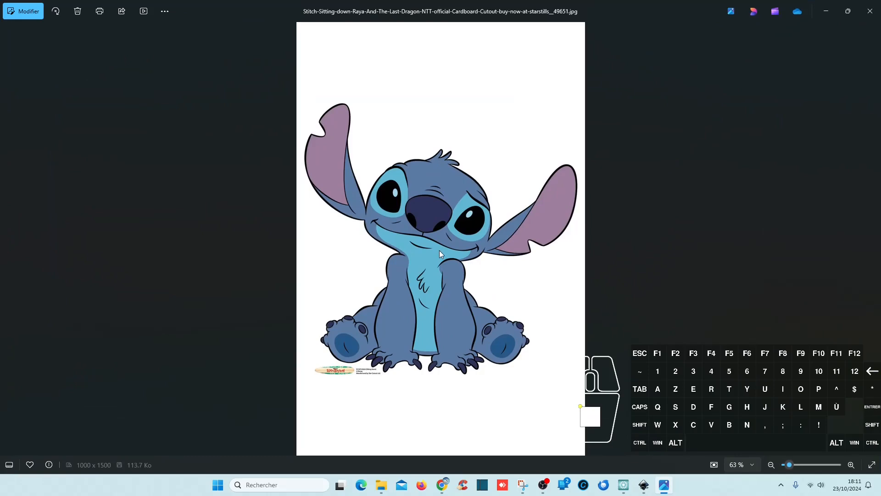
scroll(436, 248, up, 5)
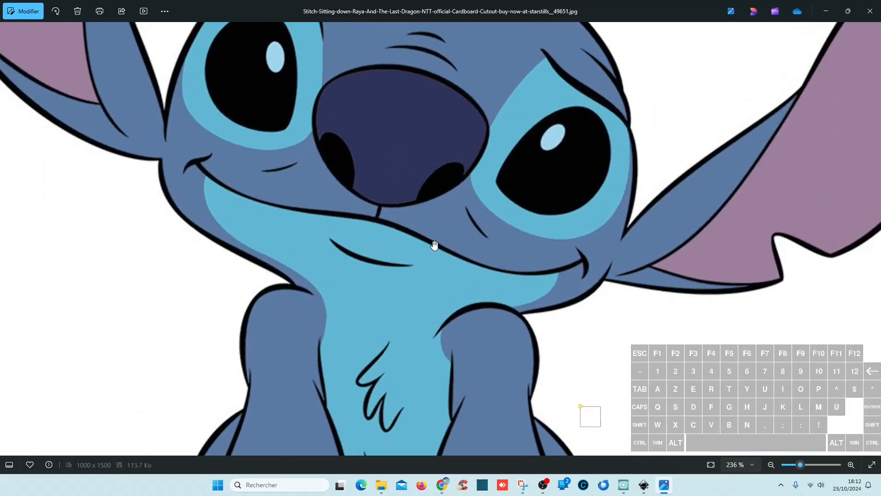
scroll(434, 244, down, 5)
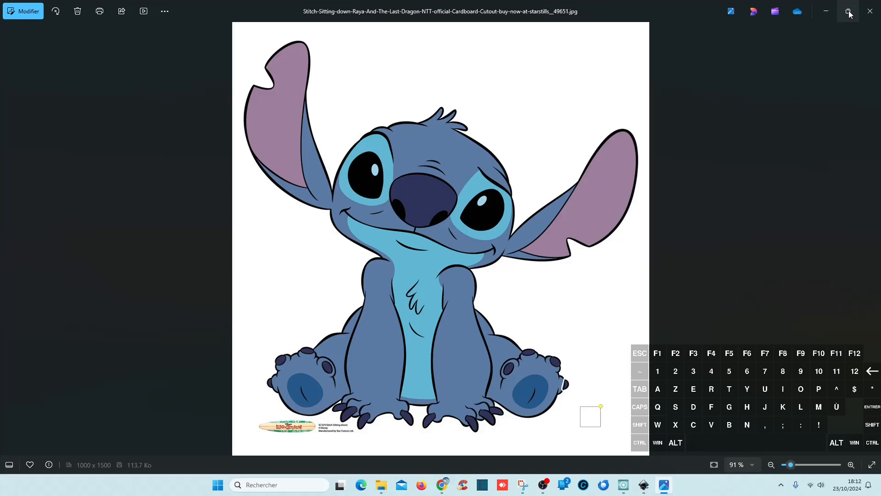
click(870, 11)
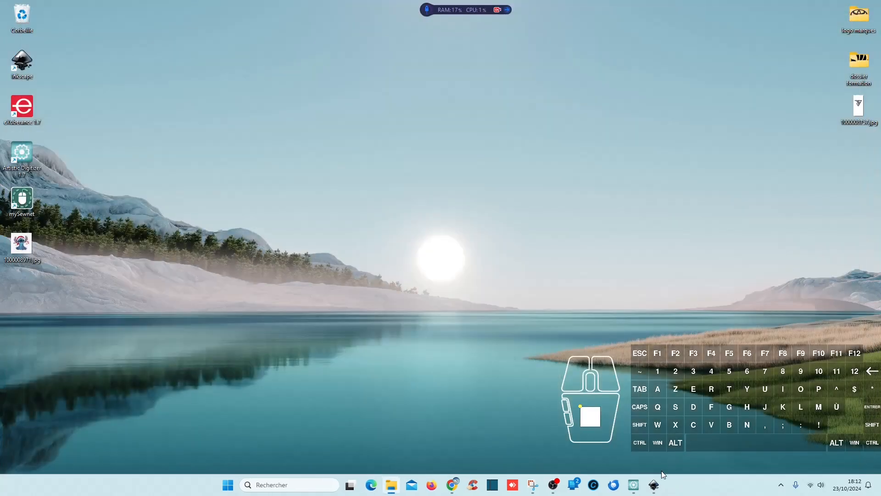
- Switch to Inkscape, import the sitting Stitch JPG onto the blank page, and close the export settings
click(654, 484)
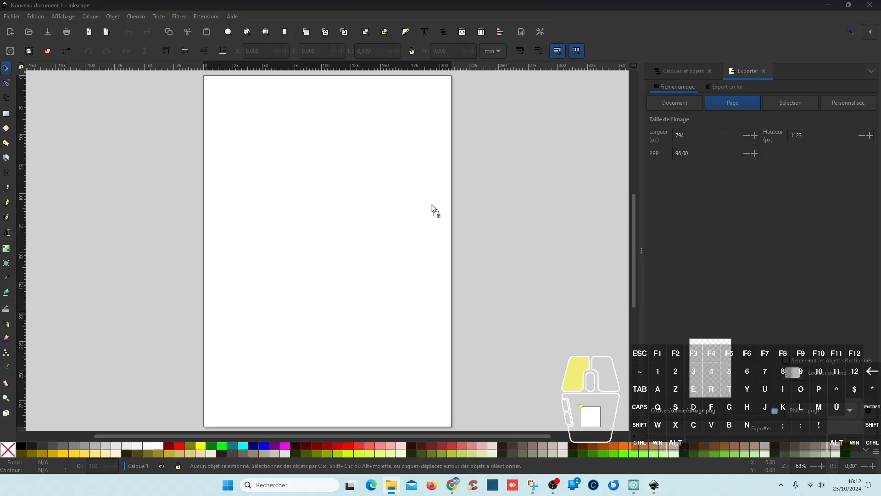
drag(432, 208, 381, 214)
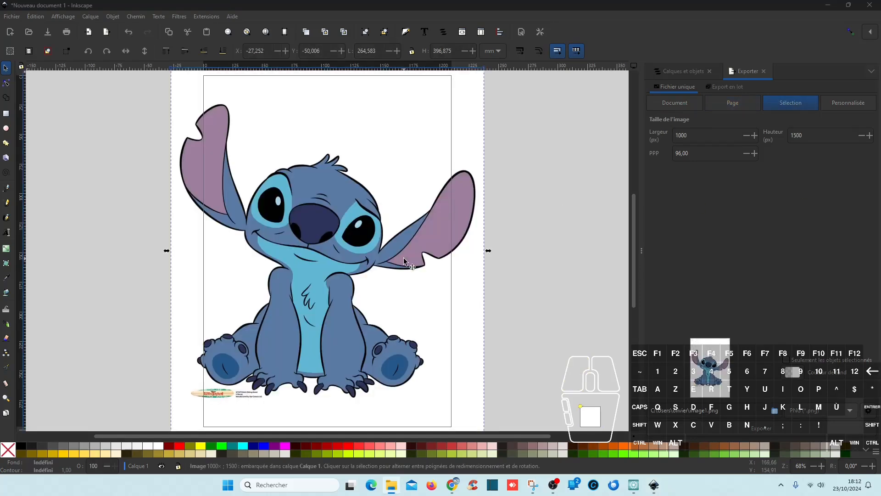
ctrl+scroll(404, 261, down, 2)
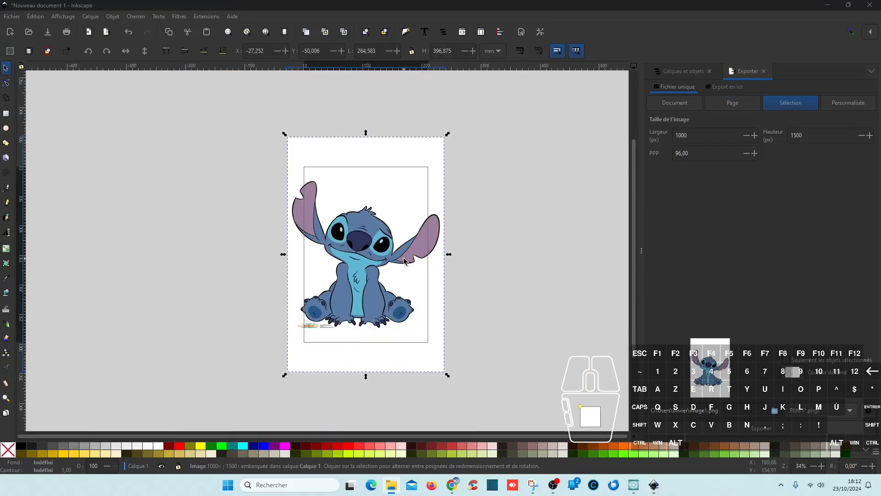
click(764, 71)
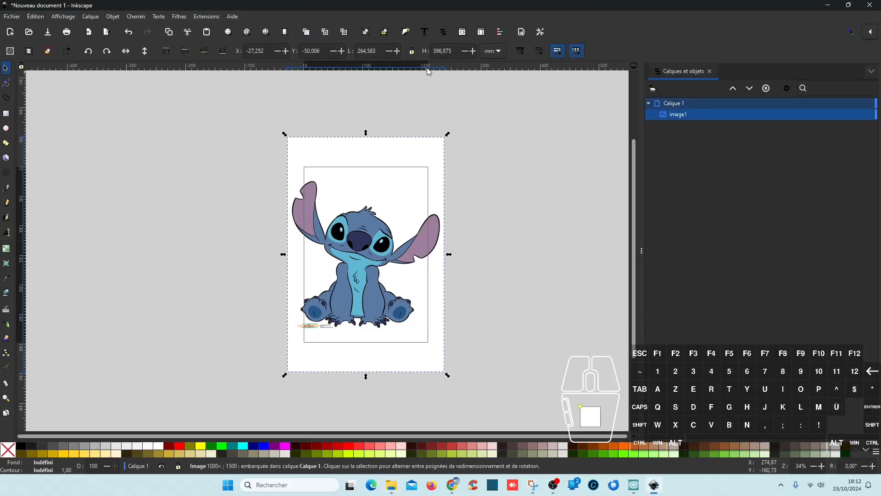
- Vectorize the Stitch image in a single pass using brightness cutoff detection with a threshold of 0.450
click(136, 16)
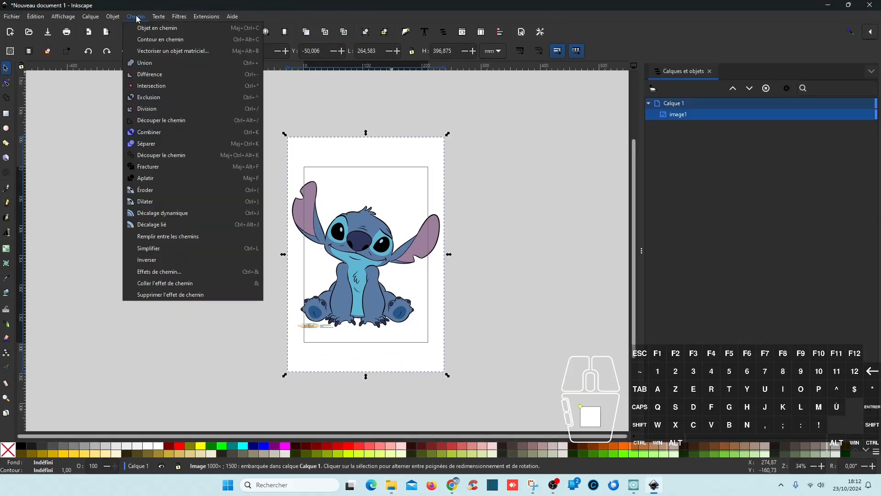
click(147, 51)
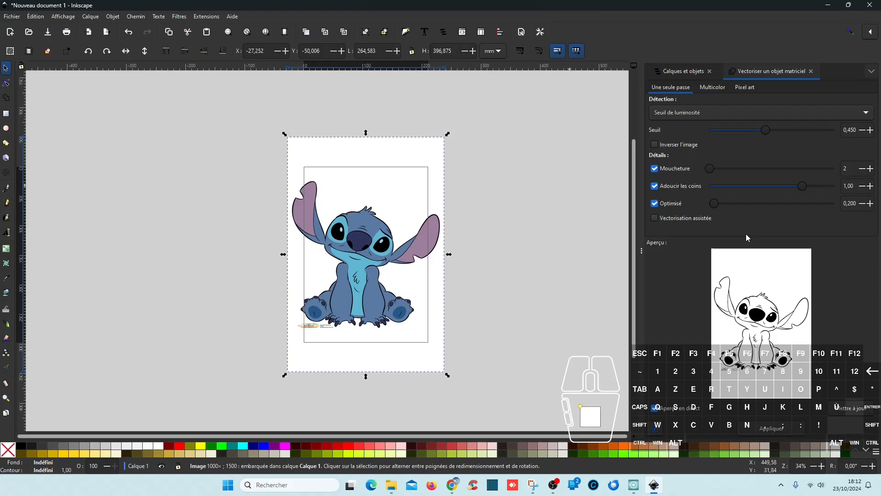
click(873, 131)
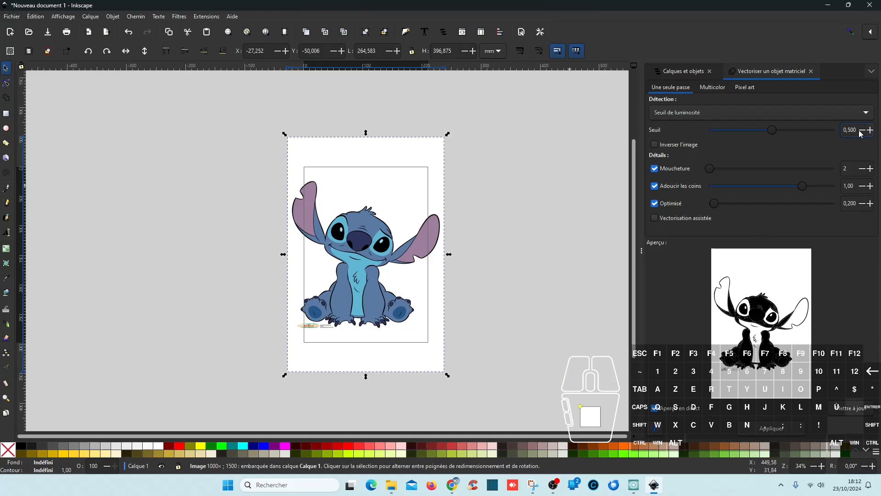
click(863, 133)
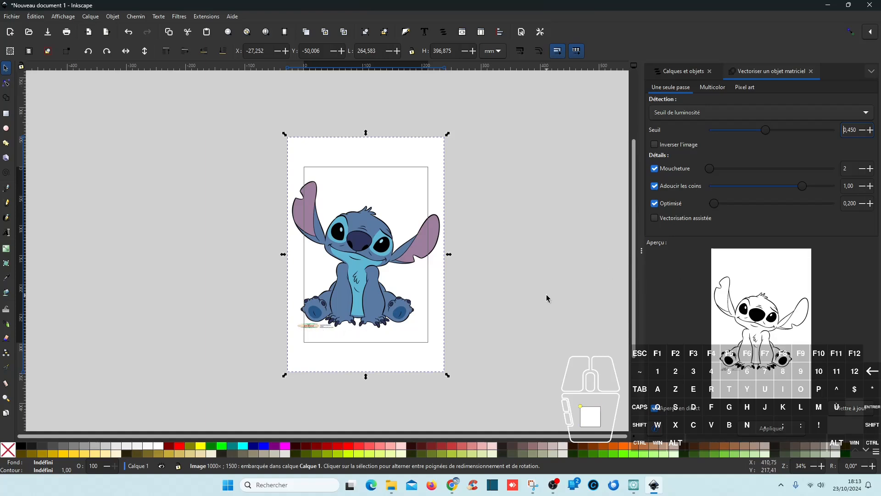
click(786, 429)
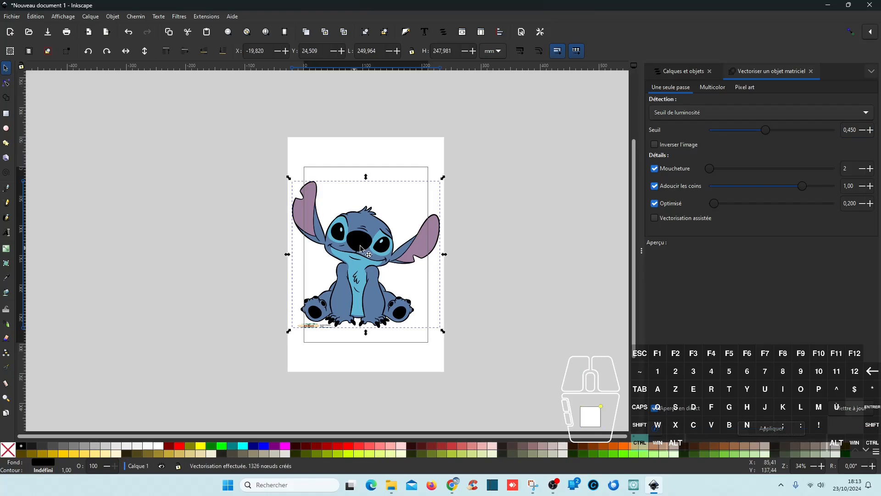
- Move the traced black outline beside the colour image and close the bitmap tracing settings
drag(393, 224, 566, 223)
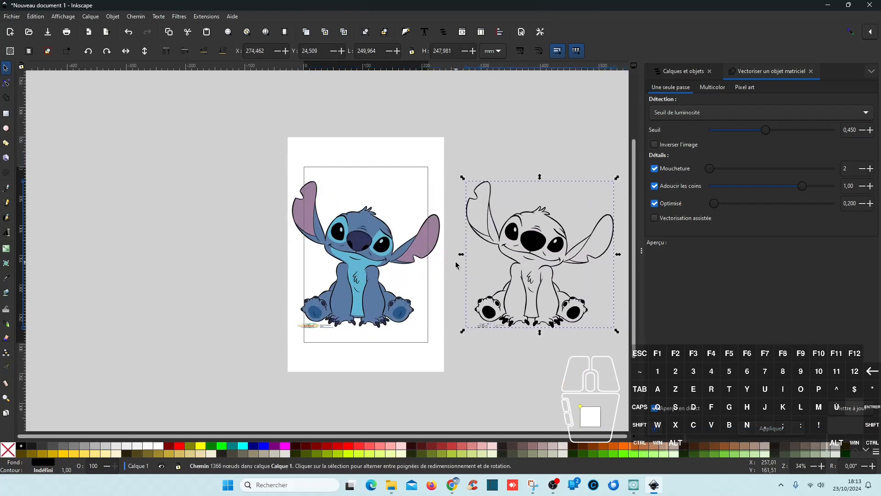
mouse_move(455, 263)
mouse_down()
mouse_move(409, 242)
mouse_move(332, 250)
mouse_up()
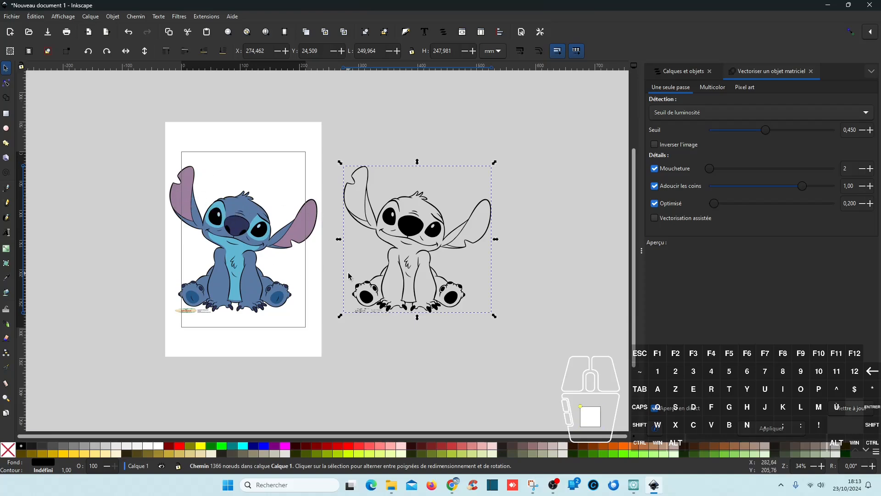
click(811, 71)
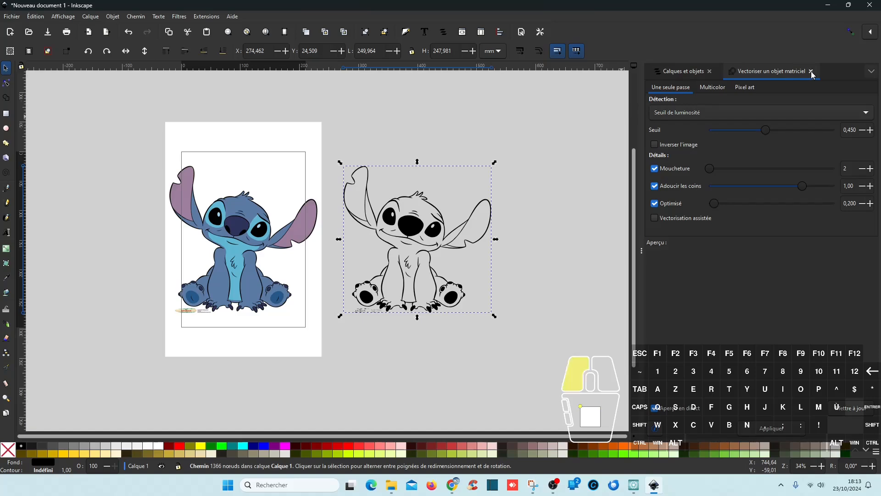
- Examine the traced outline's edges around the shoulder and chest, comparing them with the original colour image
scroll(410, 255, up, 5)
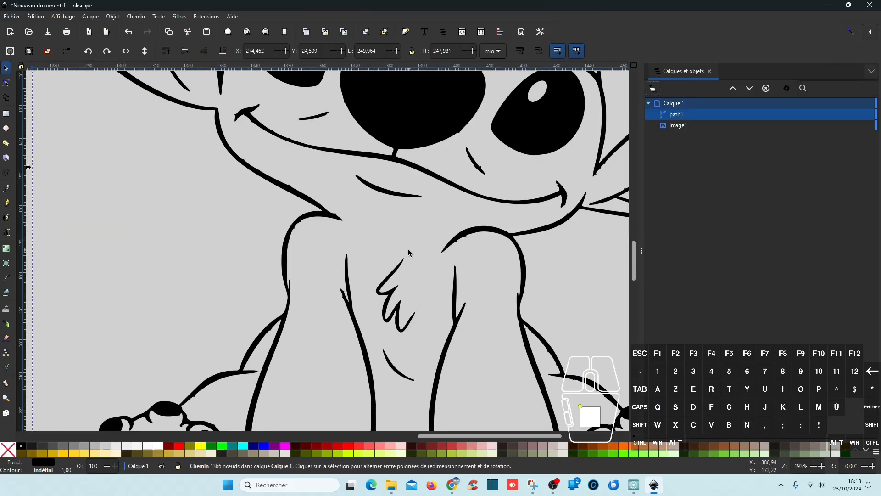
scroll(299, 222, up, 3)
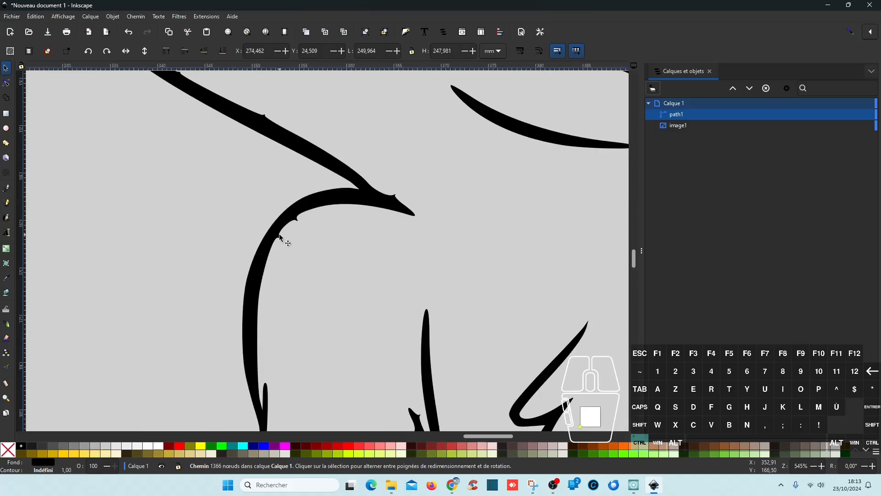
scroll(296, 228, down, 7)
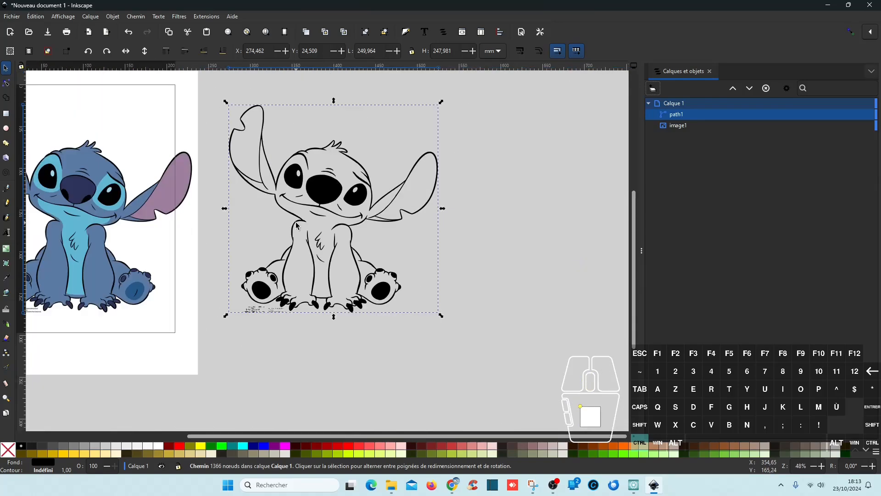
scroll(50, 220, up, 3)
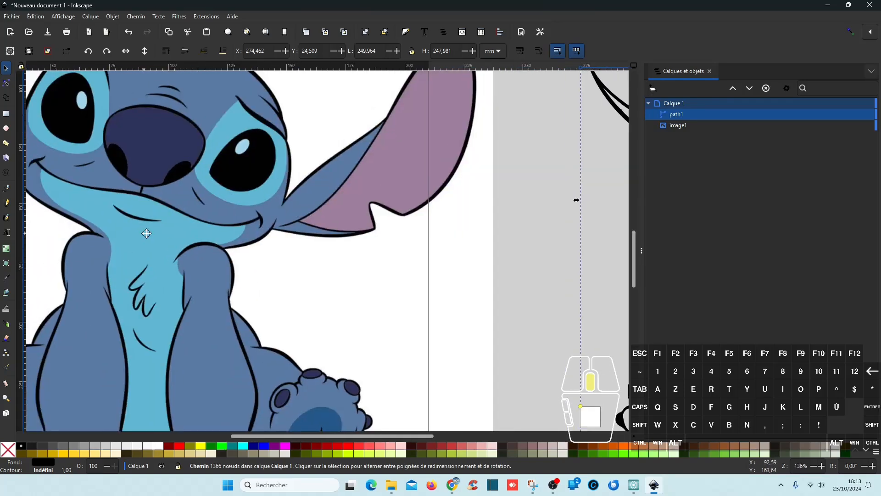
scroll(368, 225, down, 3)
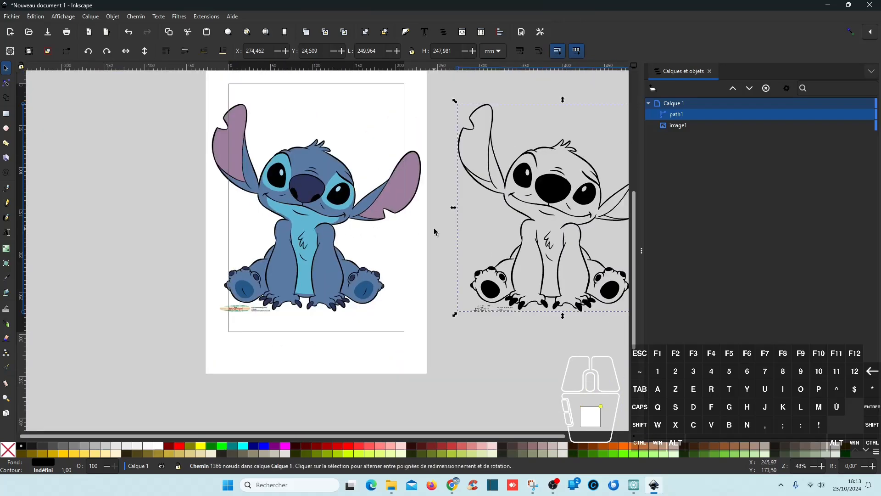
scroll(458, 228, up, 6)
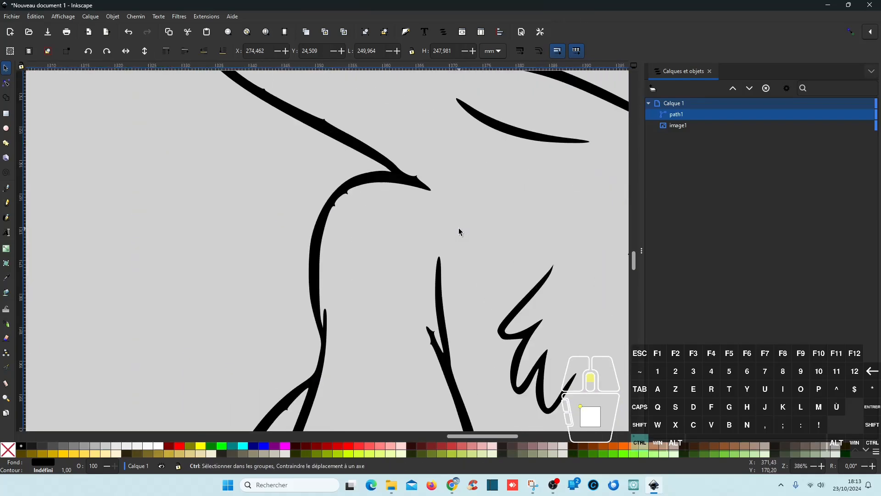
scroll(458, 227, down, 6)
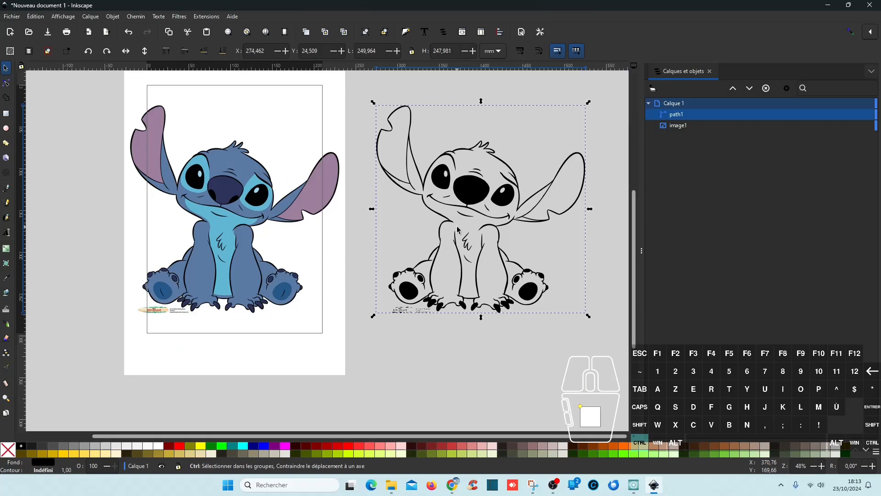
- Vectorize the colour Stitch image again in a single pass with the brightness threshold set to 0.460
click(249, 196)
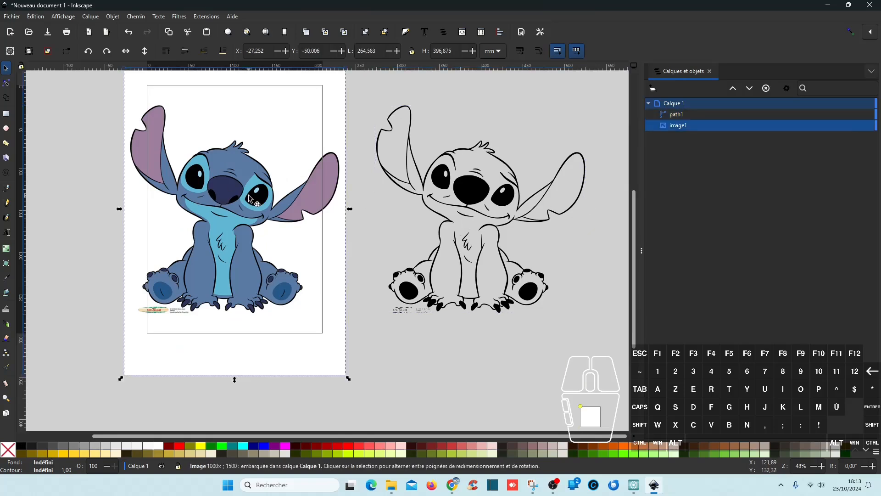
click(134, 19)
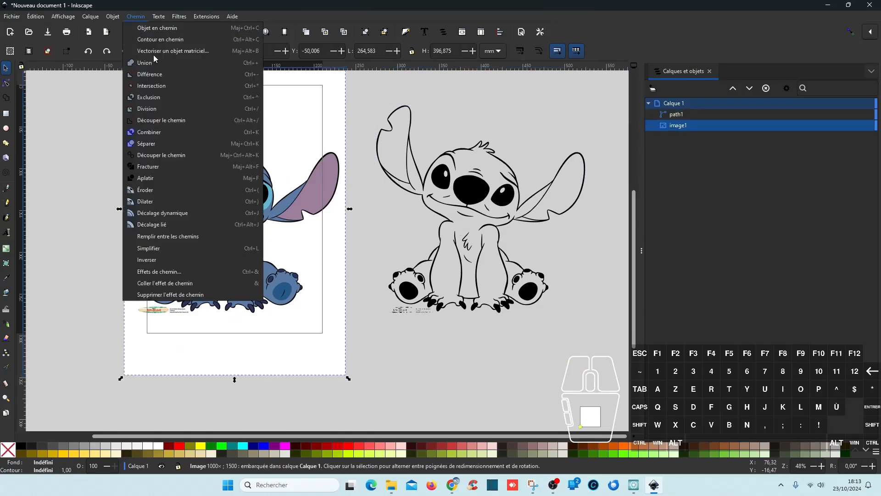
click(173, 51)
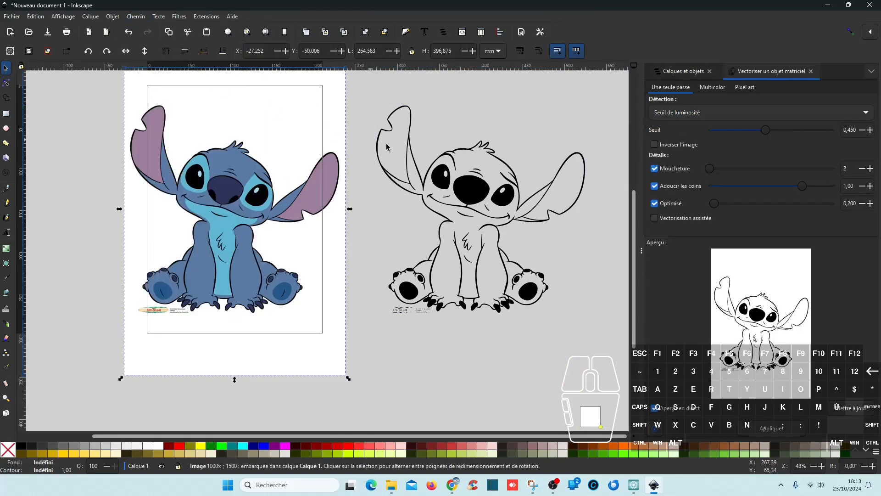
click(871, 130)
click(871, 130)
click(871, 132)
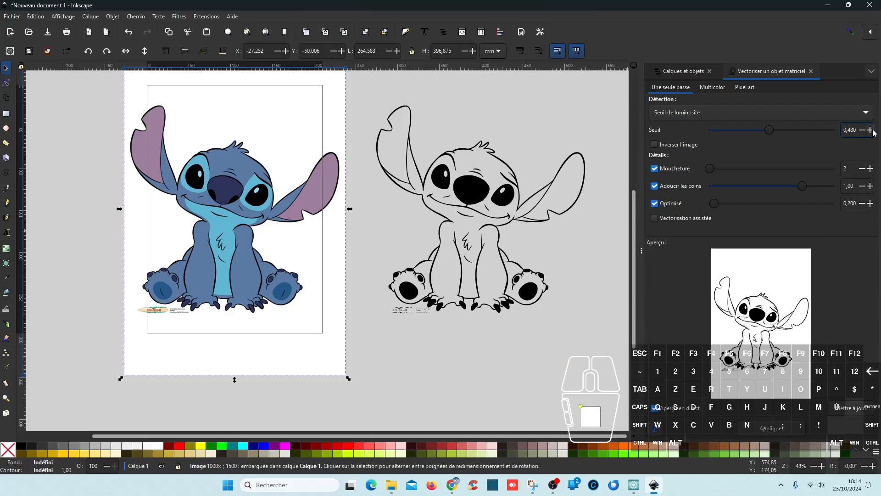
click(874, 131)
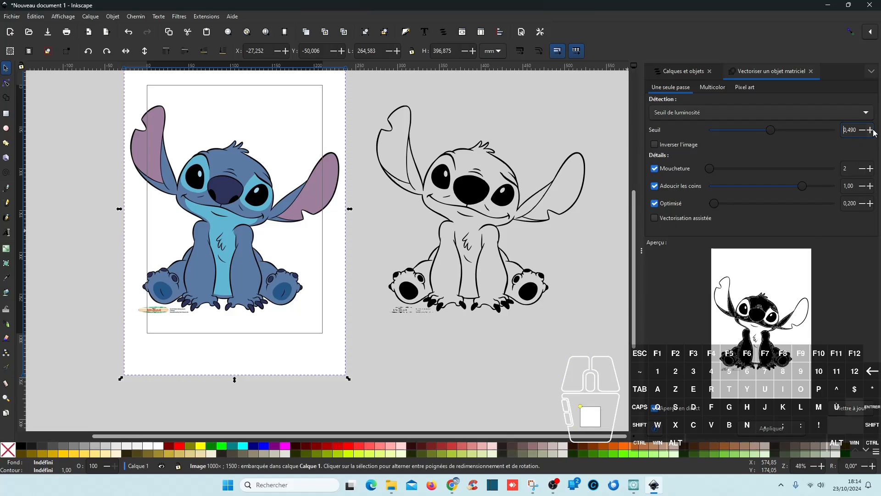
click(863, 131)
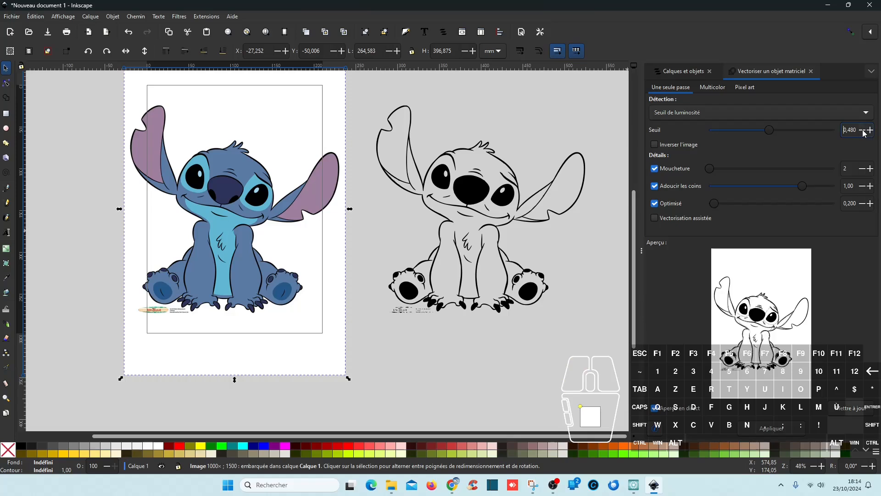
double_click(863, 131)
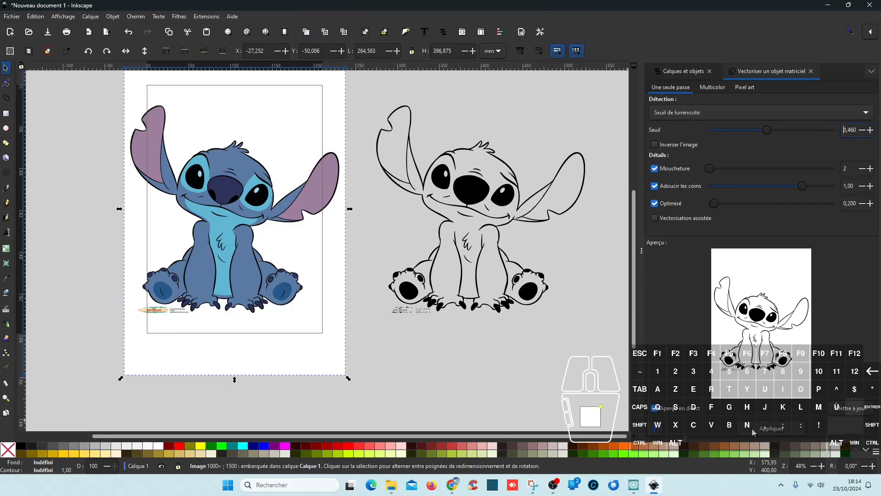
click(753, 431)
- Move the colour image beyond the first traced outline and examine the edges of the second trace on the page
mouse_move(273, 196)
mouse_down()
mouse_move(695, 198)
mouse_move(478, 197)
mouse_up()
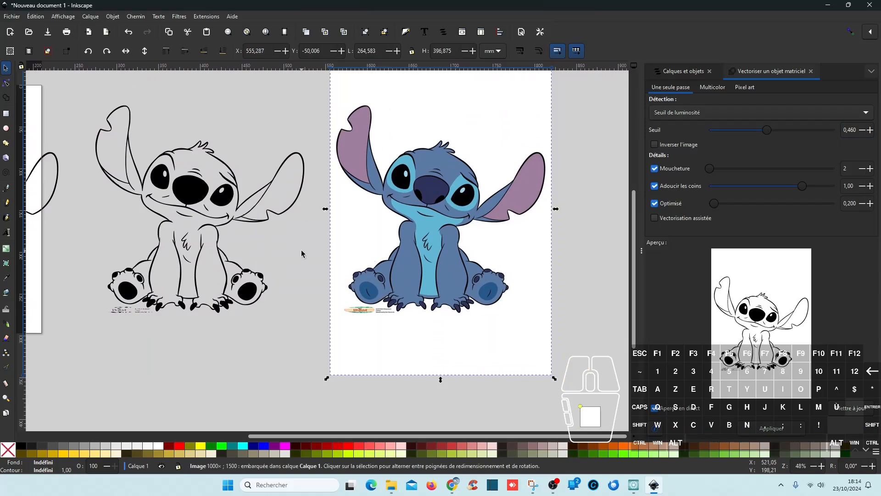
scroll(301, 249, left, 10)
scroll(314, 217, up, 5)
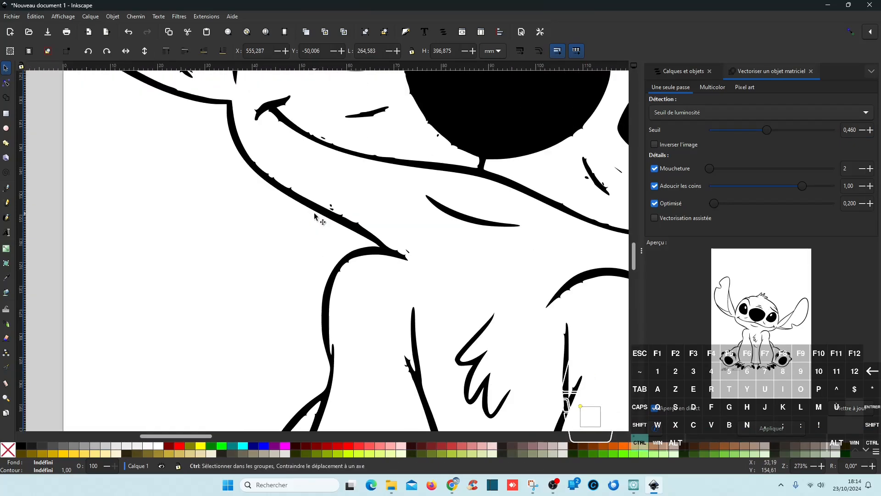
scroll(315, 214, down, 5)
- Delete the second traced outline from the page
click(339, 192)
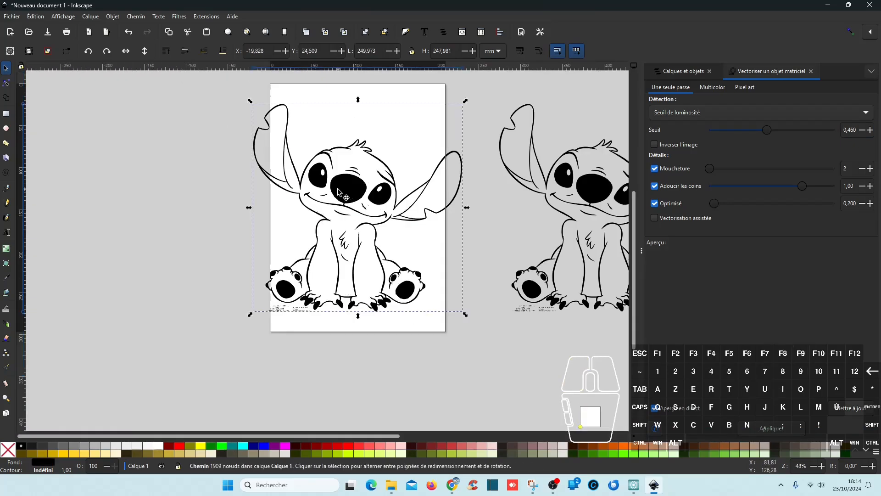
key(Delete)
scroll(339, 193, down, 3)
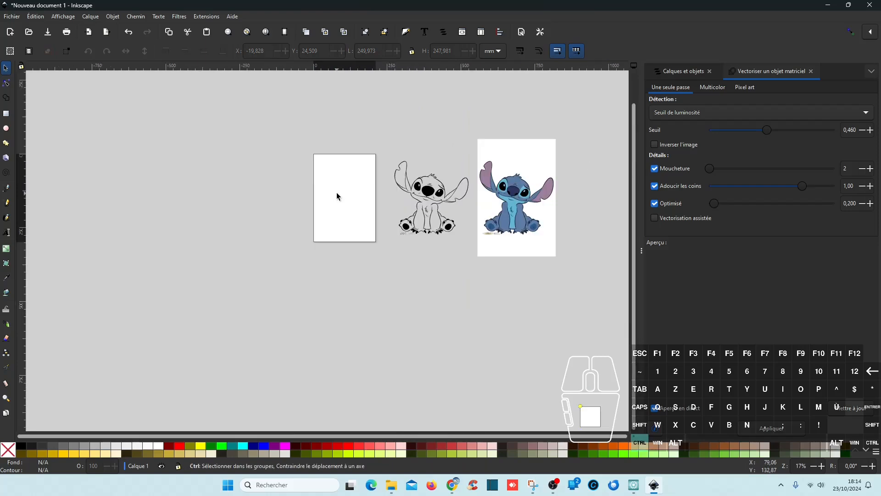
- Move the colour image back over the page and vectorize it in a single pass with the brightness threshold set to 0.400
click(520, 190)
mouse_move(520, 190)
mouse_down()
mouse_move(325, 189)
mouse_move(346, 197)
mouse_up()
click(864, 130)
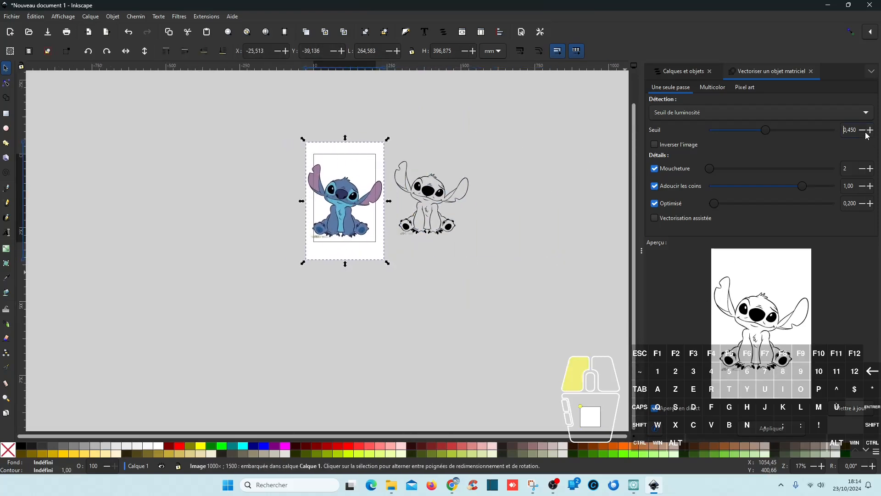
click(863, 130)
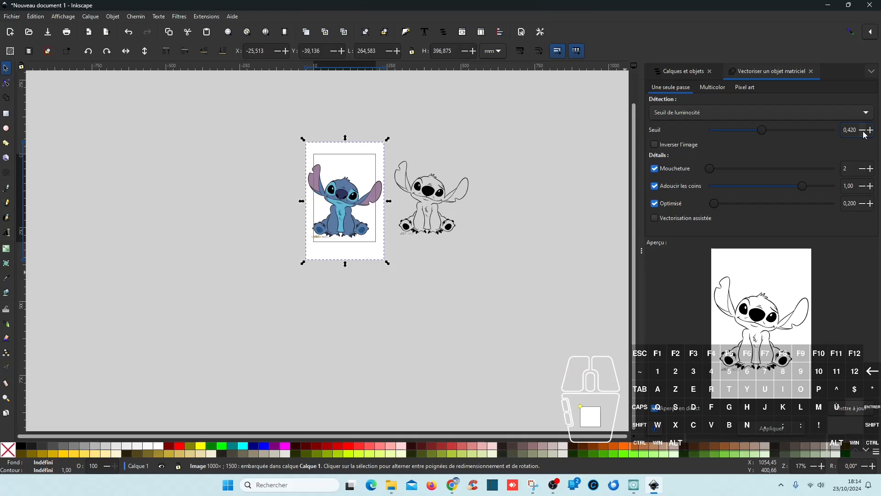
click(863, 131)
click(863, 131)
click(771, 428)
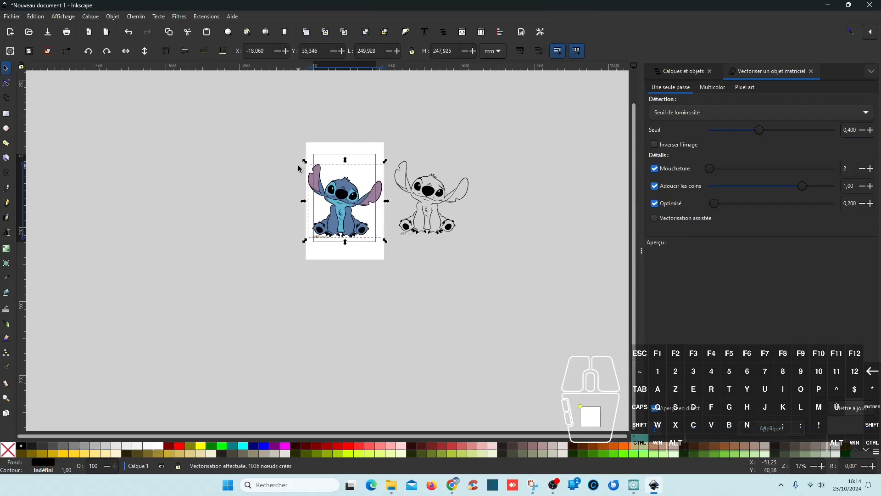
- Move the new trace clear of the colour image and examine its lines around the mouth, shoulders and chest
mouse_move(353, 188)
mouse_down()
mouse_move(209, 189)
mouse_move(239, 189)
mouse_up()
scroll(230, 196, up, 7)
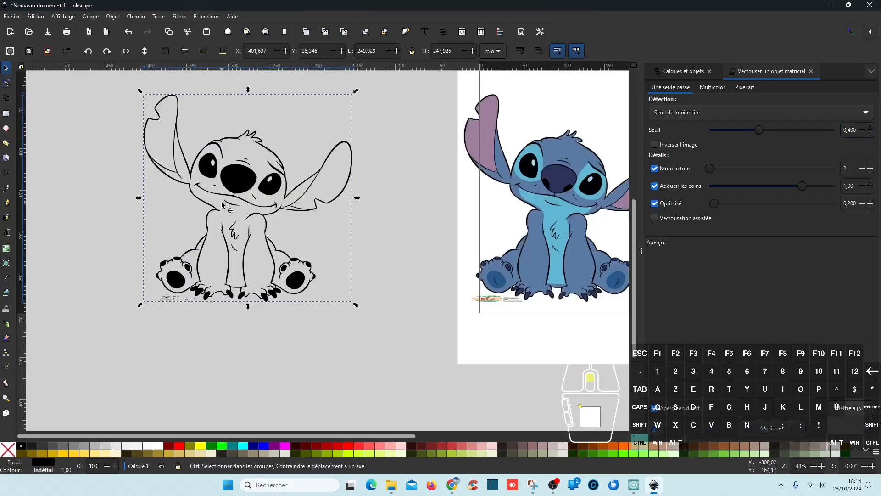
scroll(221, 199, up, 1)
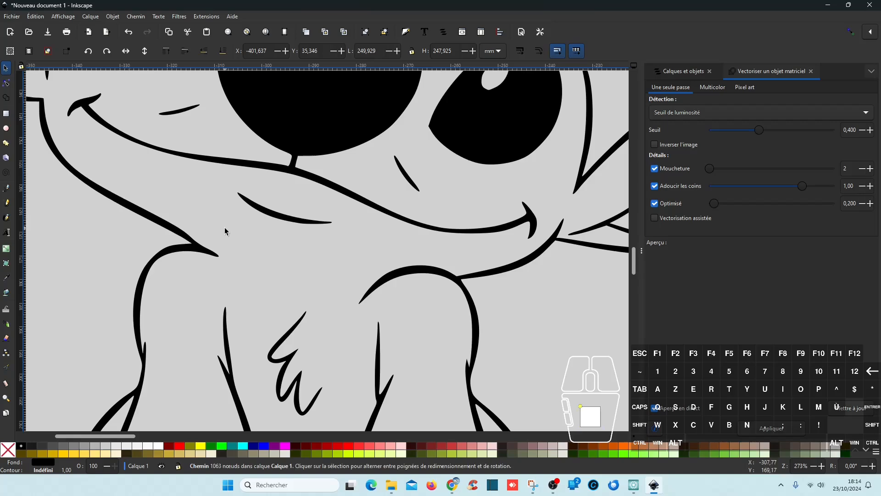
scroll(224, 227, down, 1)
scroll(224, 228, down, 1)
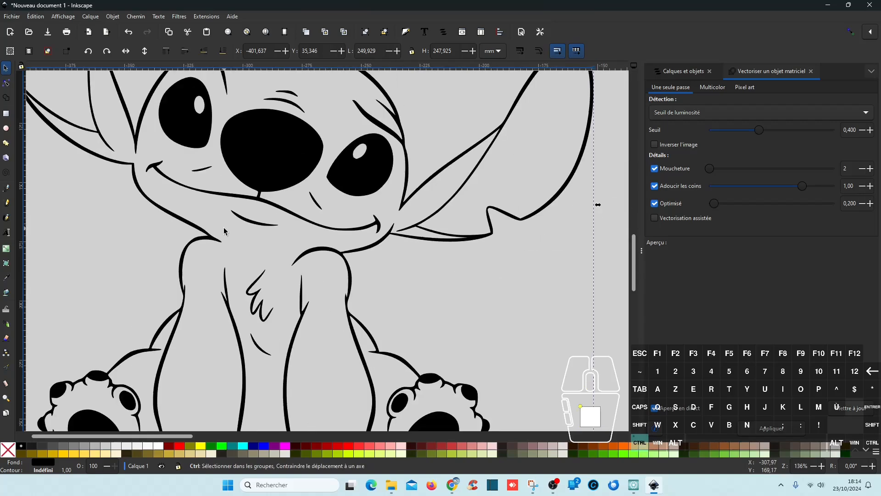
scroll(224, 231, down, 1)
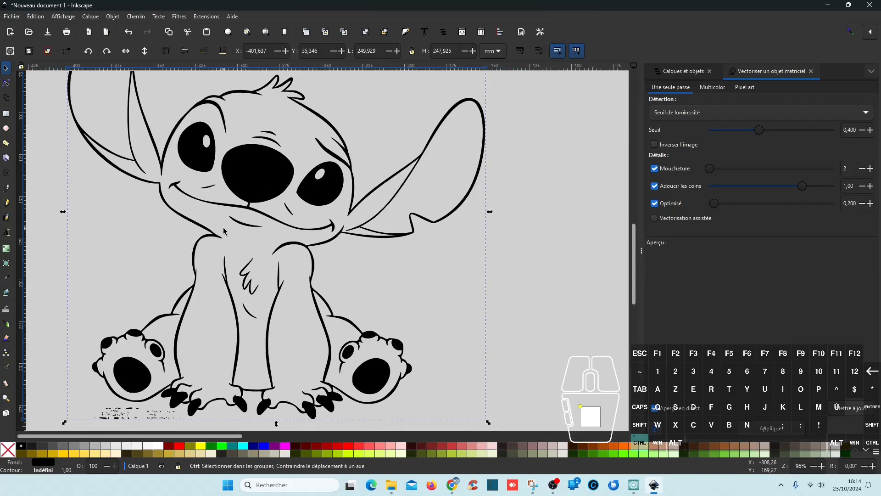
- Examine the first traced outline's edges around the chin, mouth and nose, comparing them with the same area of the new trace
scroll(313, 233, left, 5)
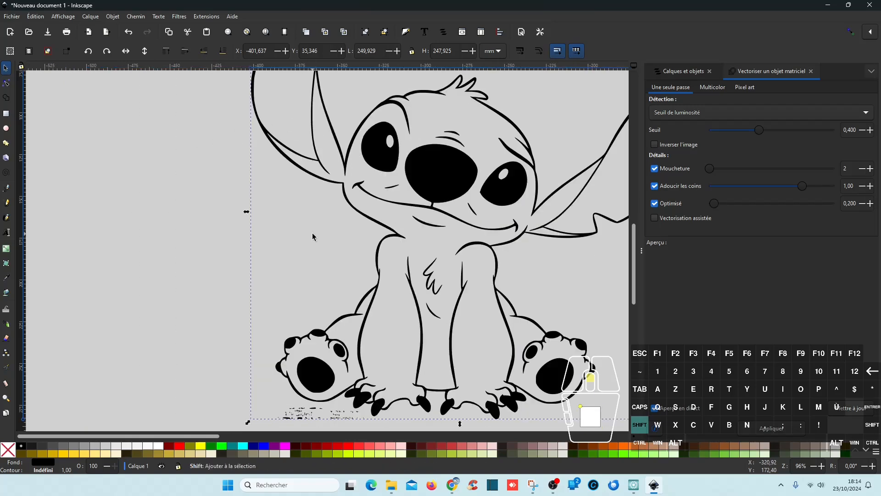
scroll(312, 233, right, 20)
scroll(315, 236, right, 15)
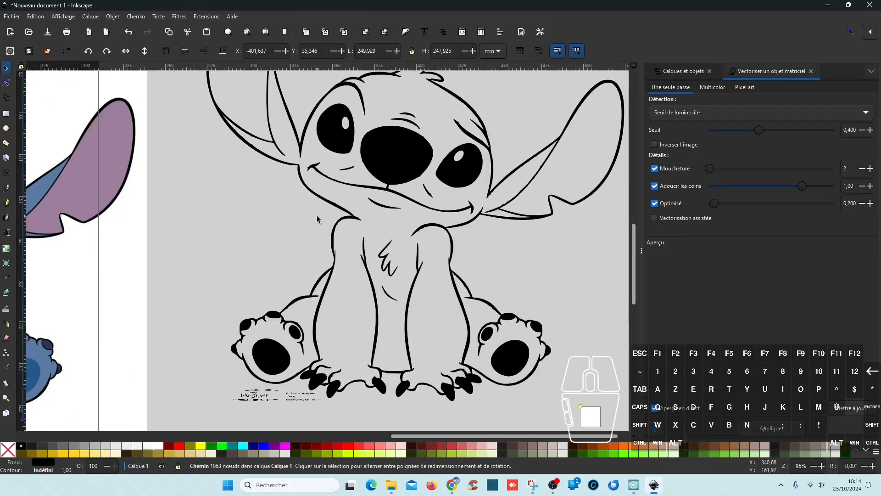
scroll(340, 216, up, 7)
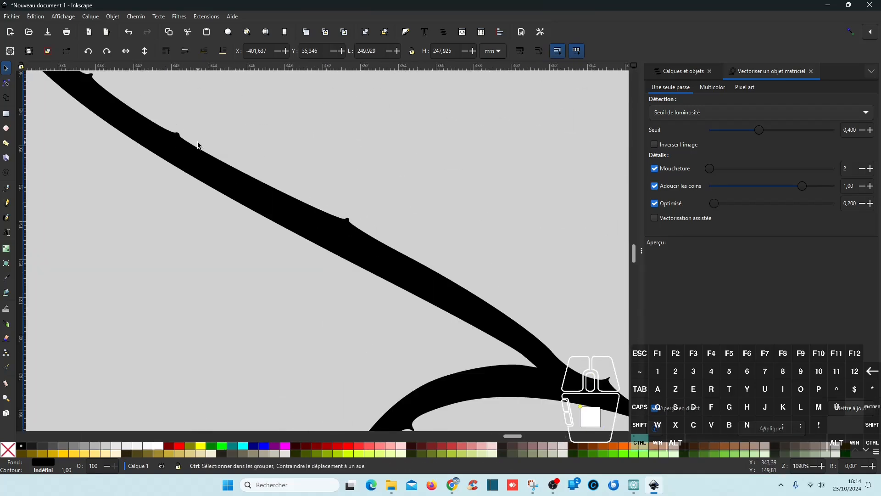
scroll(196, 148, down, 2)
scroll(440, 284, down, 1)
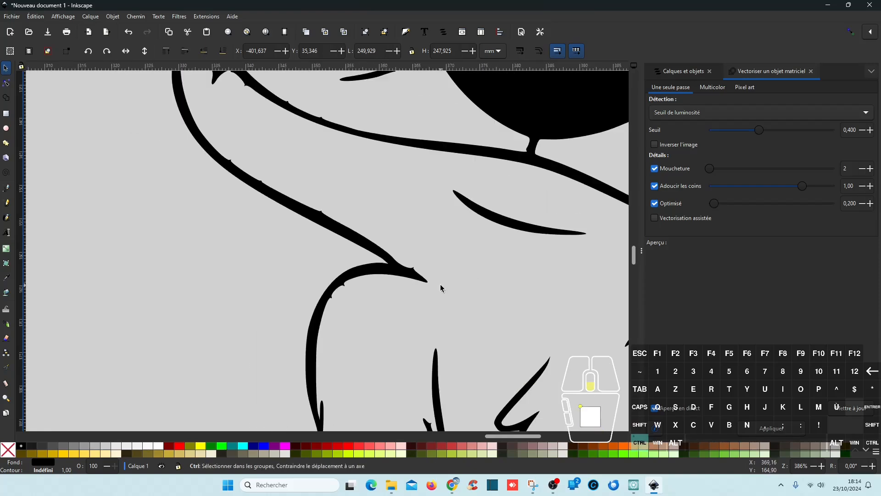
scroll(349, 193, up, 4)
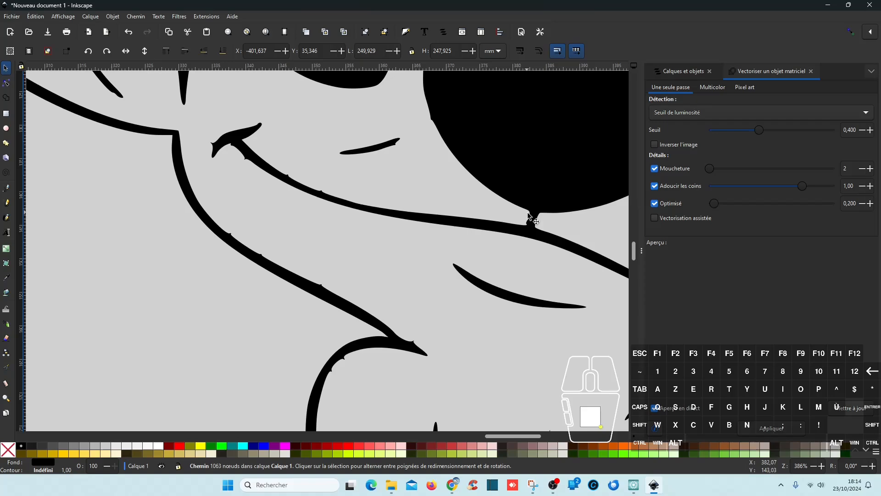
scroll(207, 216, down, 6)
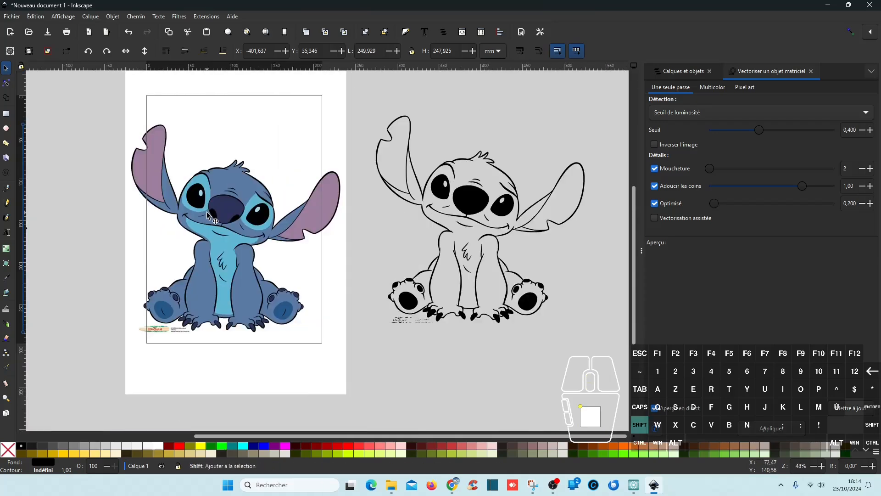
scroll(207, 211, left, 20)
scroll(326, 208, up, 7)
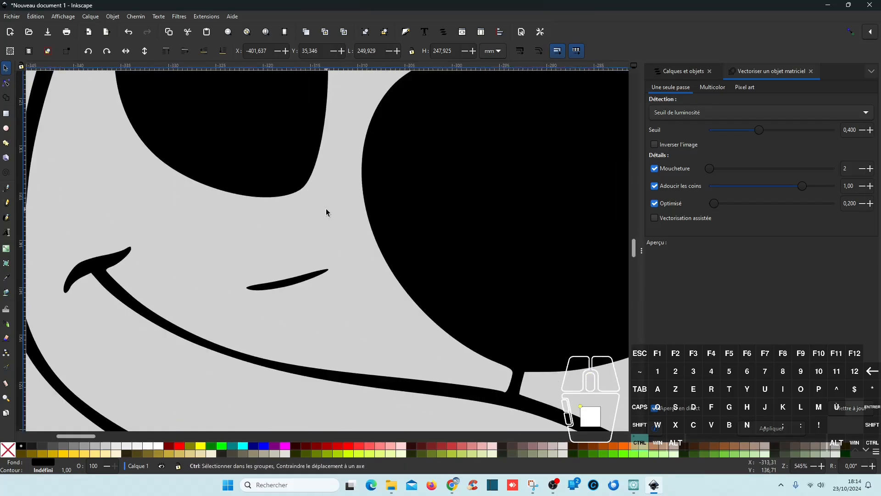
scroll(326, 209, down, 3)
scroll(326, 212, down, 8)
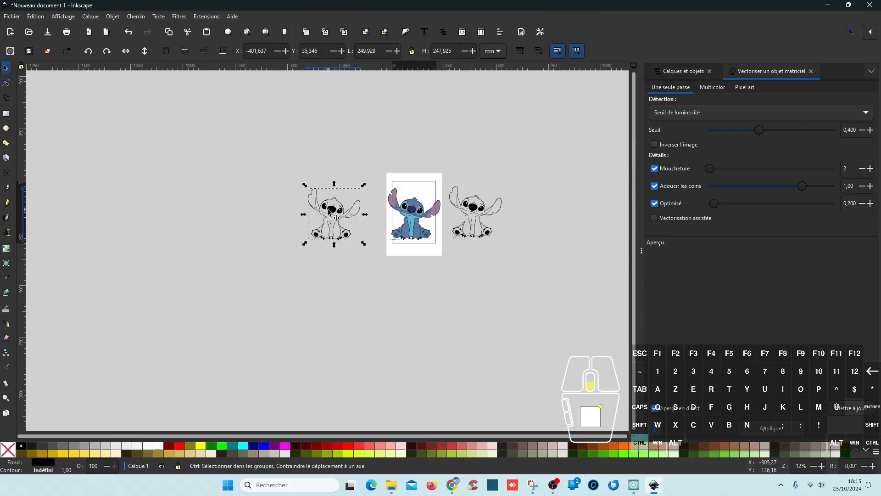
- Delete the first traced outline and move the new trace into its place beside the colour image
click(469, 215)
key(Delete)
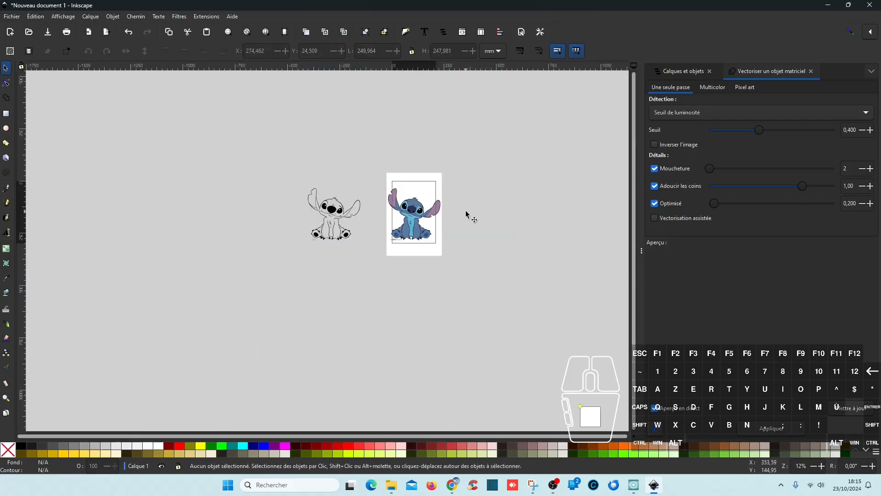
drag(333, 211, 466, 214)
scroll(466, 214, up, 6)
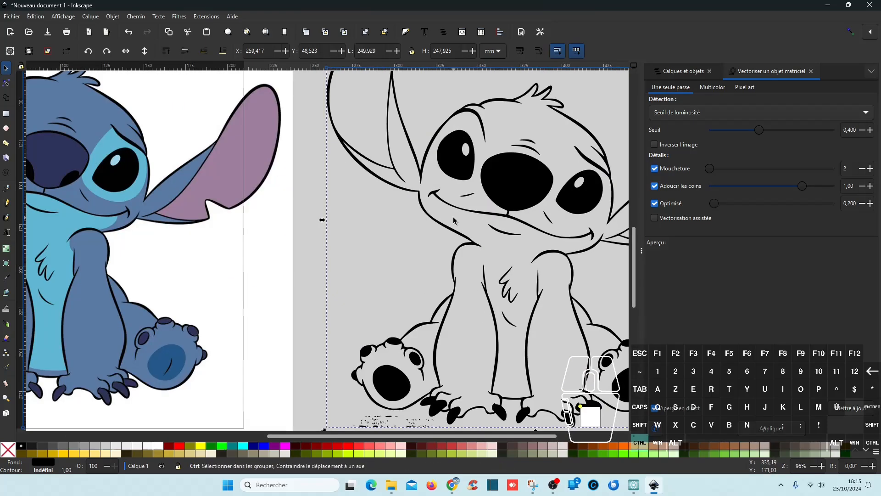
scroll(468, 216, down, 2)
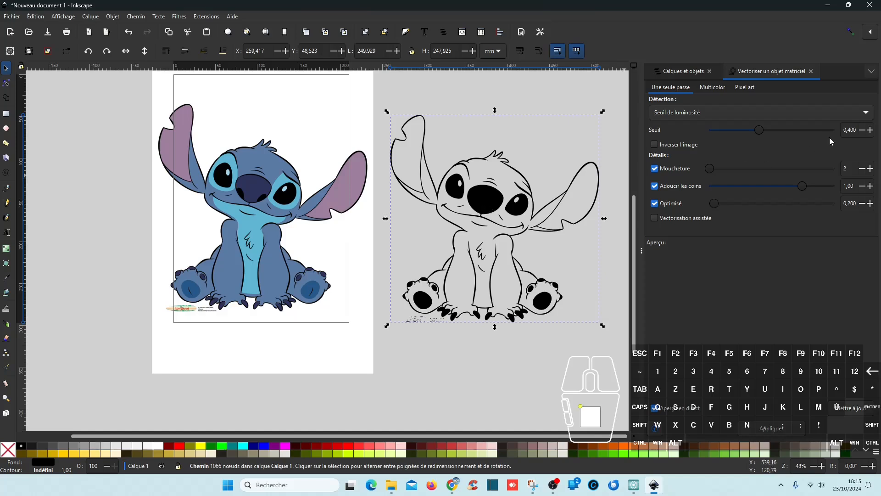
- Delete that trace, vectorize the colour image again with the same settings, and place the result beside the image
key(Delete)
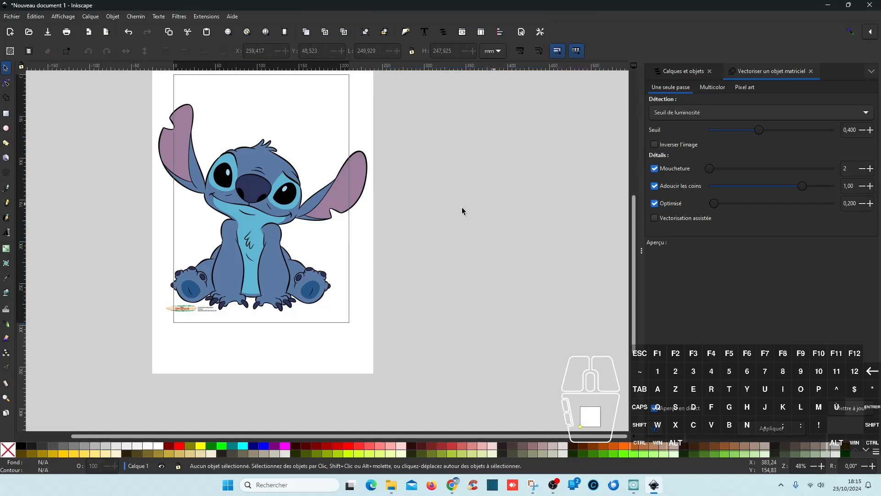
click(272, 182)
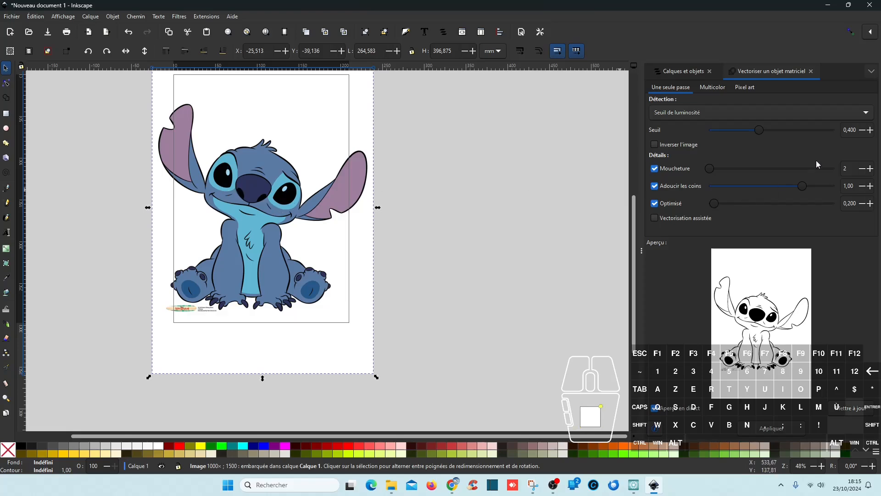
click(753, 431)
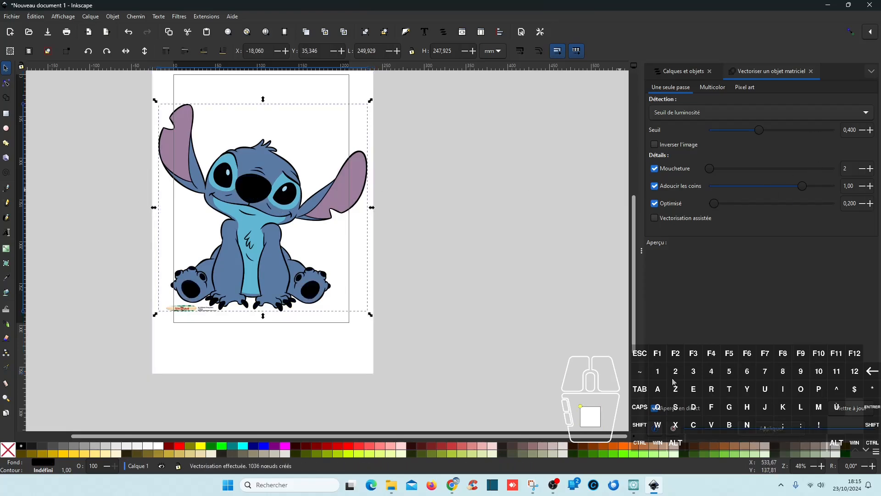
drag(272, 197, 484, 198)
- Delete all nodes of the traced watermark text beneath the foot of the black outline
scroll(418, 313, up, 4)
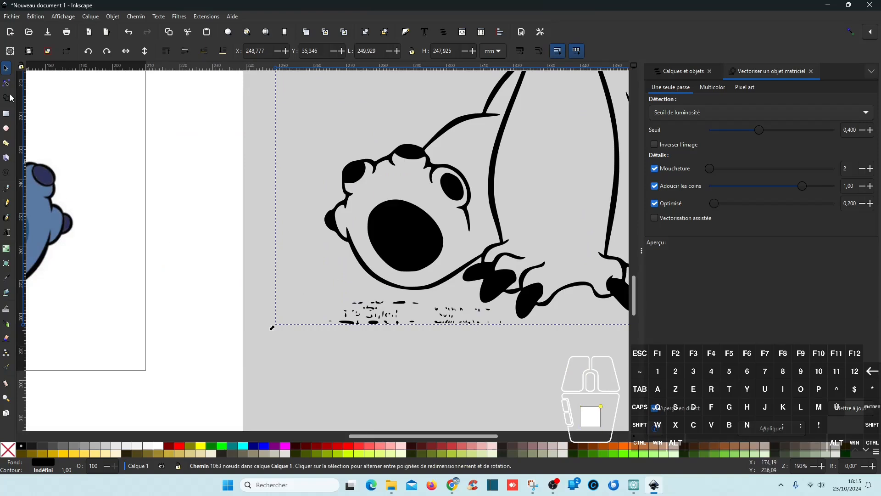
click(7, 84)
drag(301, 296, 478, 356)
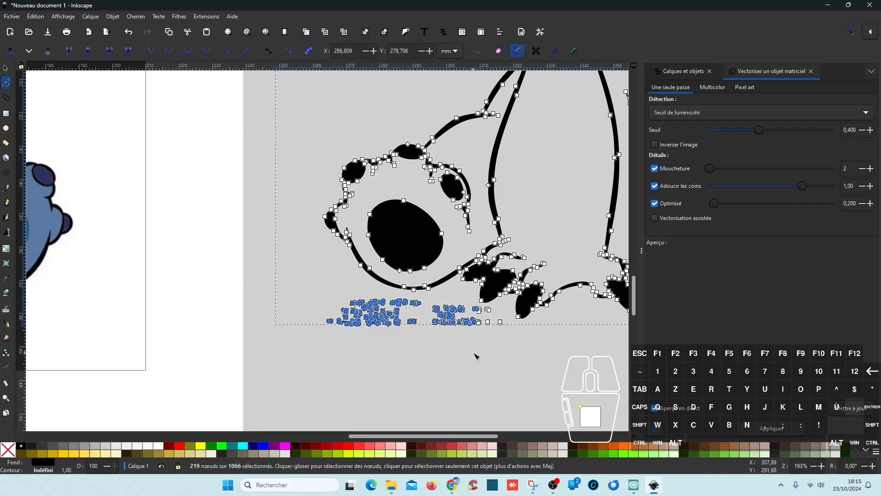
key(Delete)
drag(469, 309, 508, 339)
key(Delete)
click(502, 359)
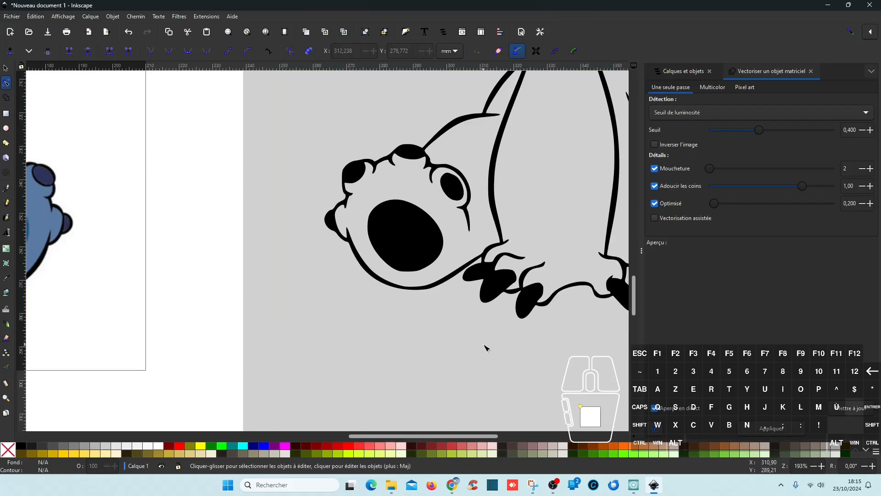
- Save the document in the créations folder as an Inkscape SVG named stitch
scroll(486, 347, down, 5)
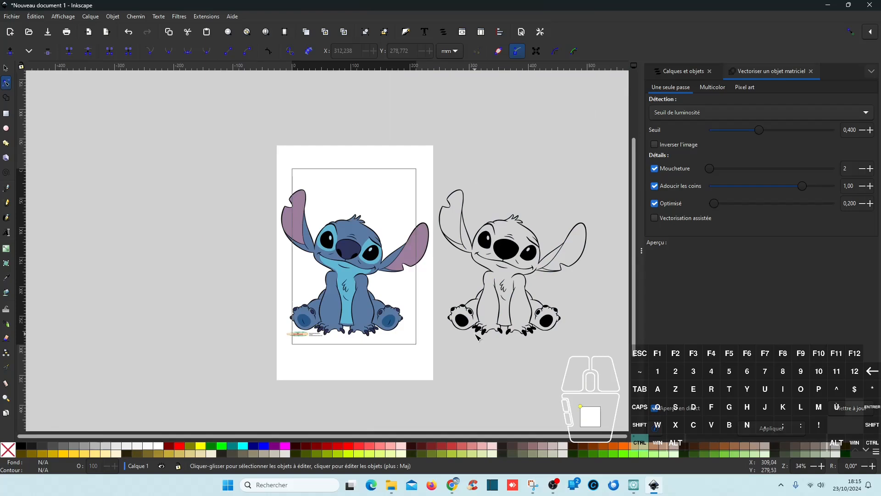
key(ctrl+s)
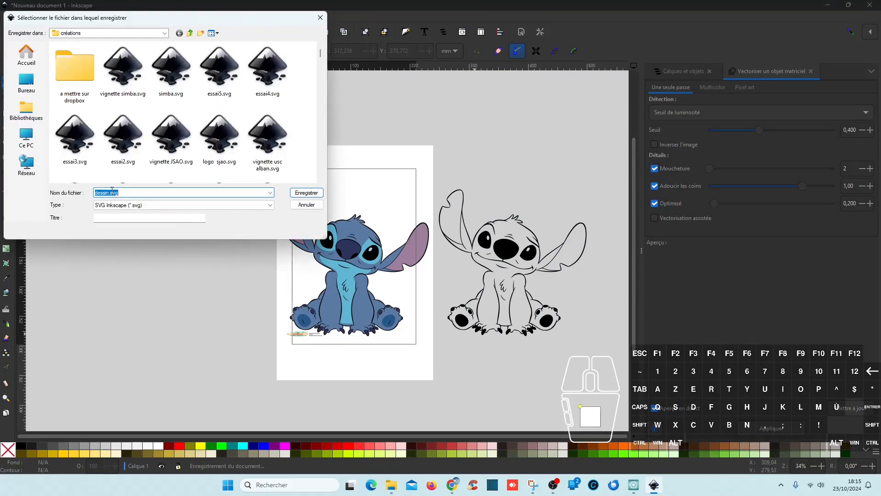
text(sti)
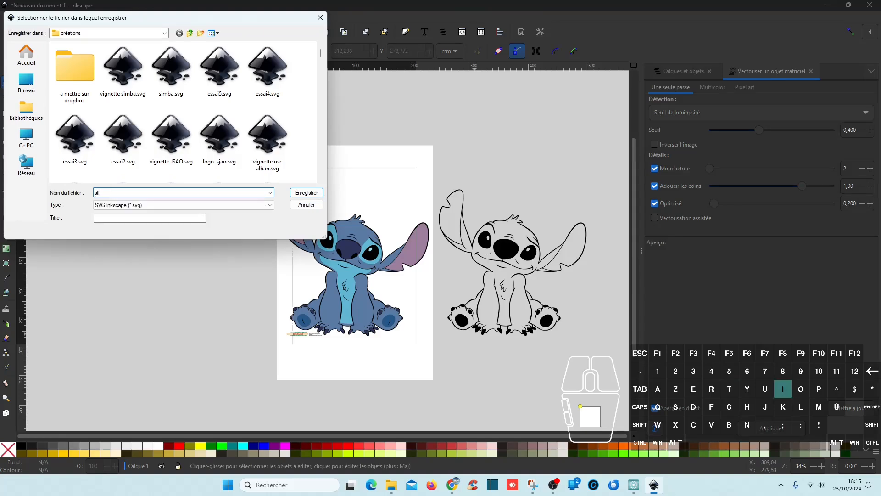
text(tch)
click(307, 193)
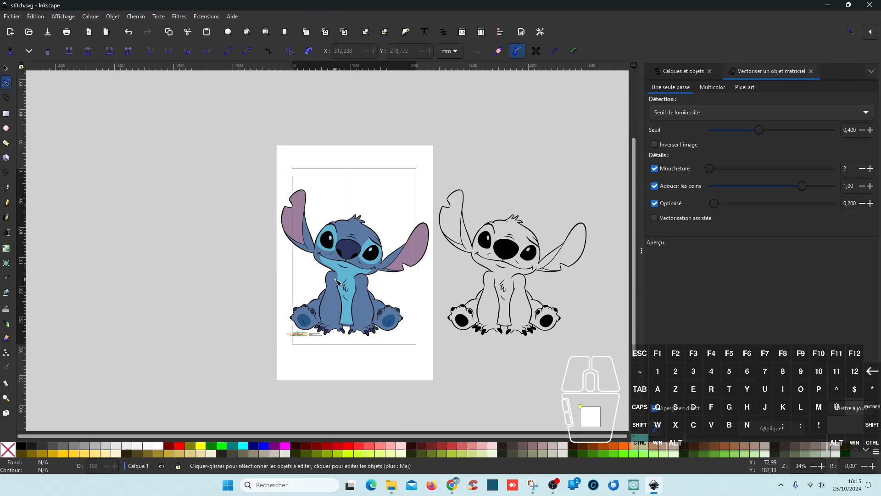
- Compare the colour image with the cleaned outline, looking closely at the lines of the ears
scroll(340, 282, up, 4)
scroll(342, 280, down, 3)
scroll(342, 280, down, 1)
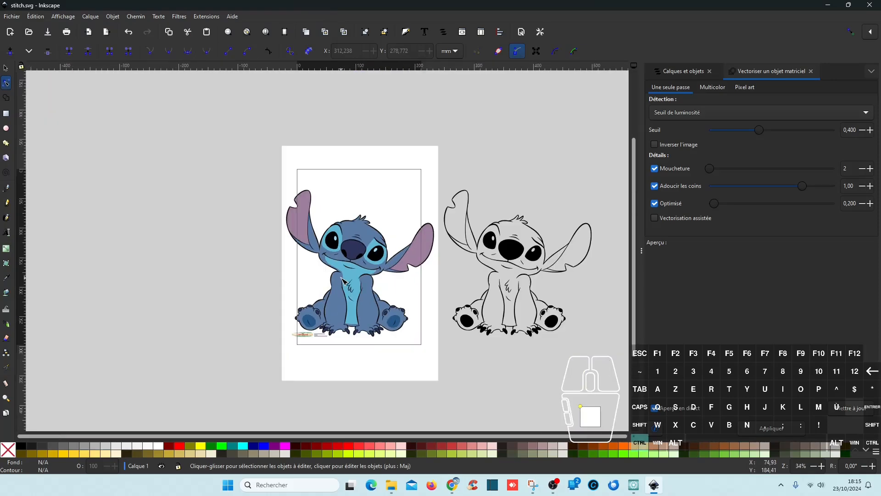
scroll(454, 226, up, 5)
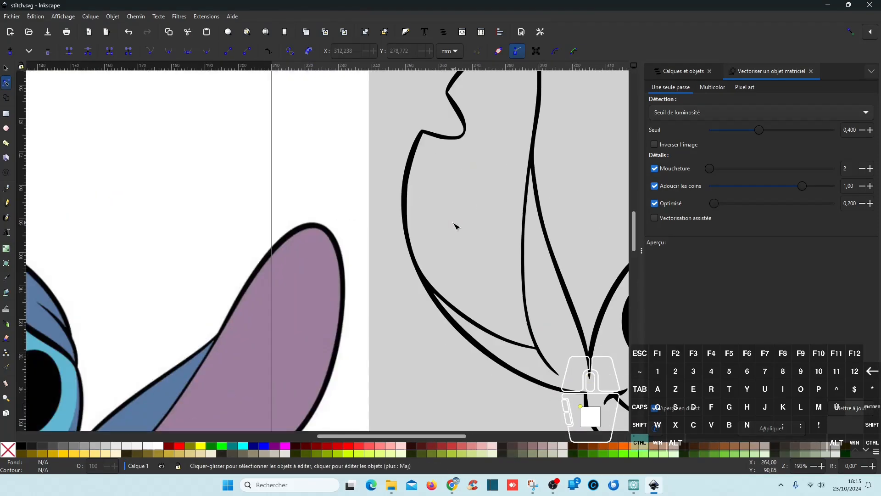
scroll(454, 223, down, 3)
scroll(455, 225, right, 6)
scroll(457, 228, down, 1)
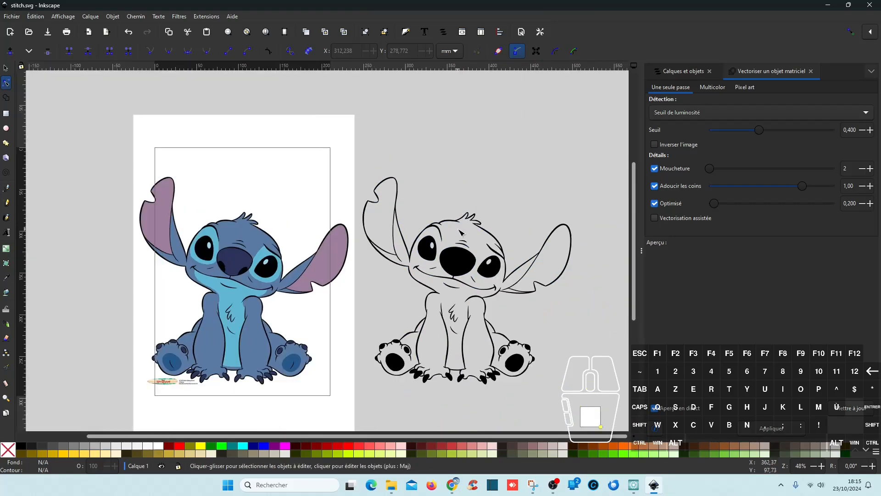
- Close the bitmap tracing settings and break the traced outline apart into separate paths
click(7, 69)
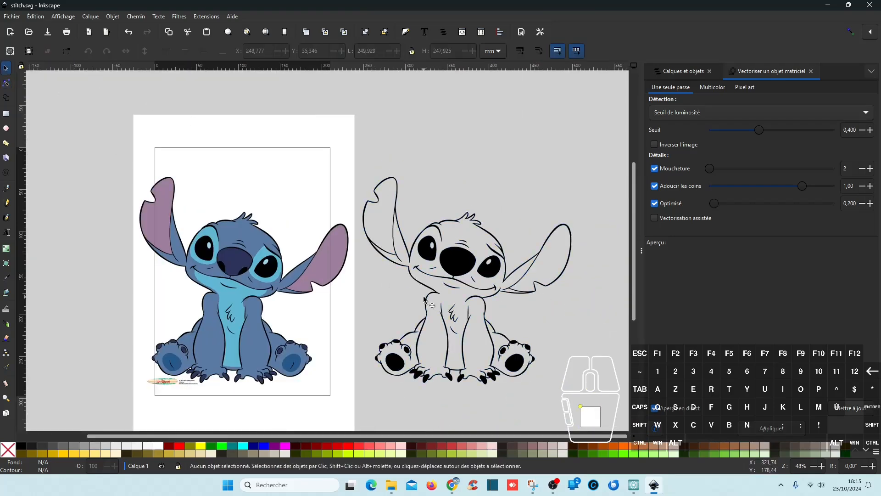
click(461, 271)
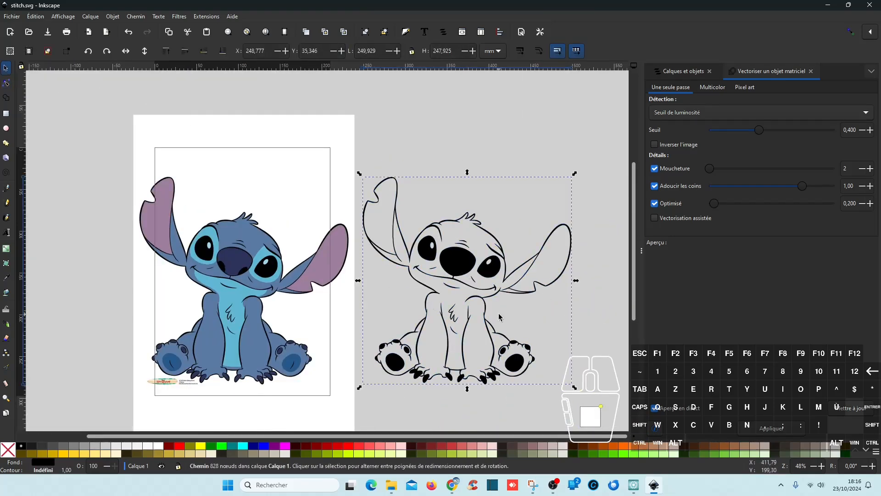
click(812, 71)
click(136, 16)
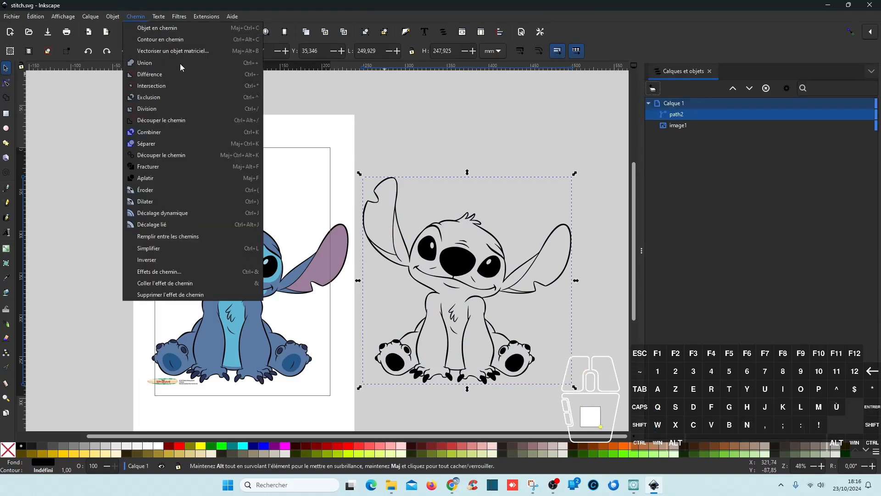
click(165, 143)
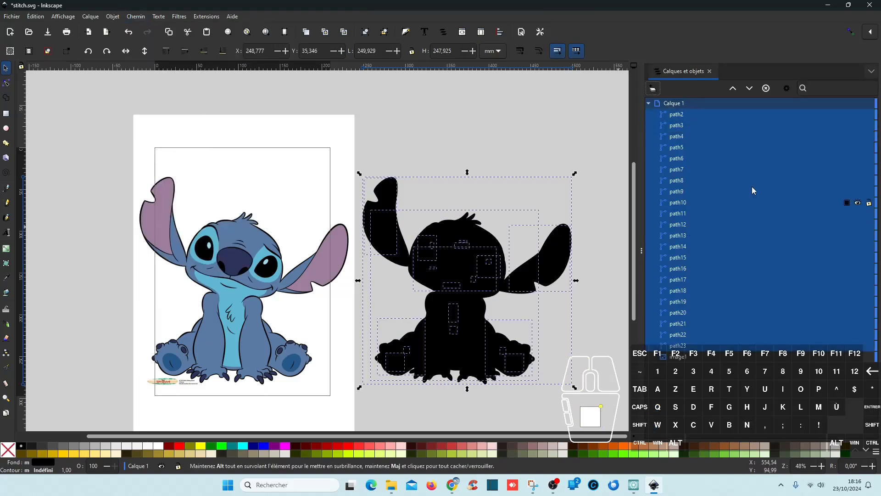
- Rename the silhouette path path2 as contour
click(679, 115)
click(684, 113)
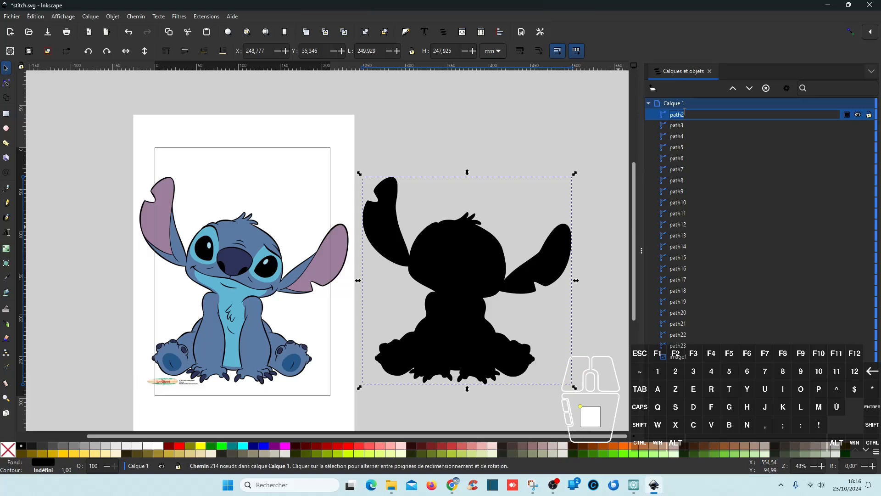
text(contour)
key(Return)
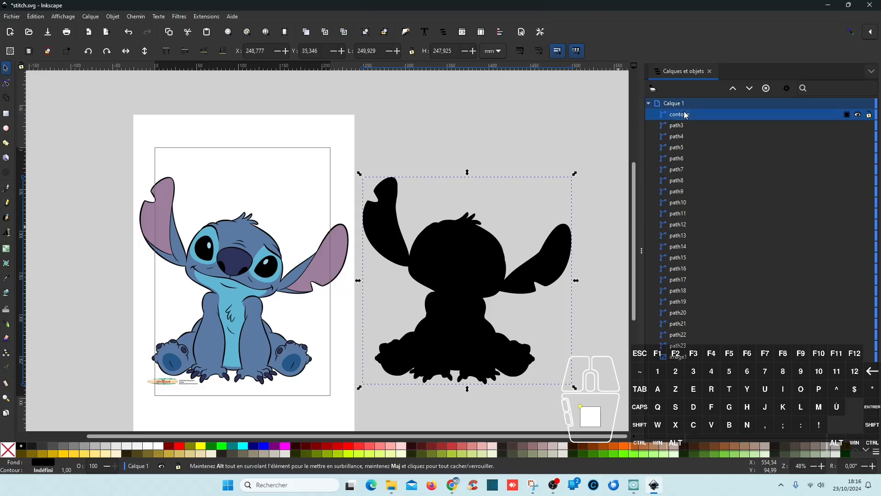
- Fill the body path path3 with the blue sampled from the head of the colour image and raise it above contour
click(683, 125)
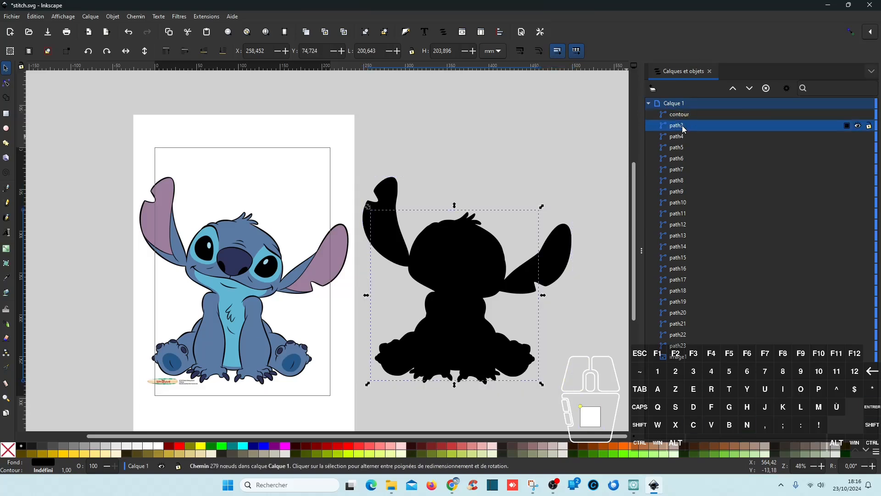
click(6, 279)
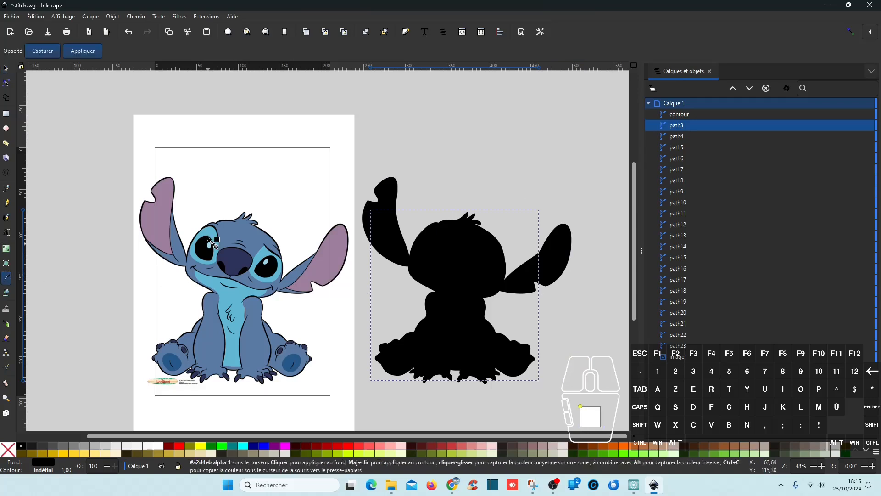
click(261, 242)
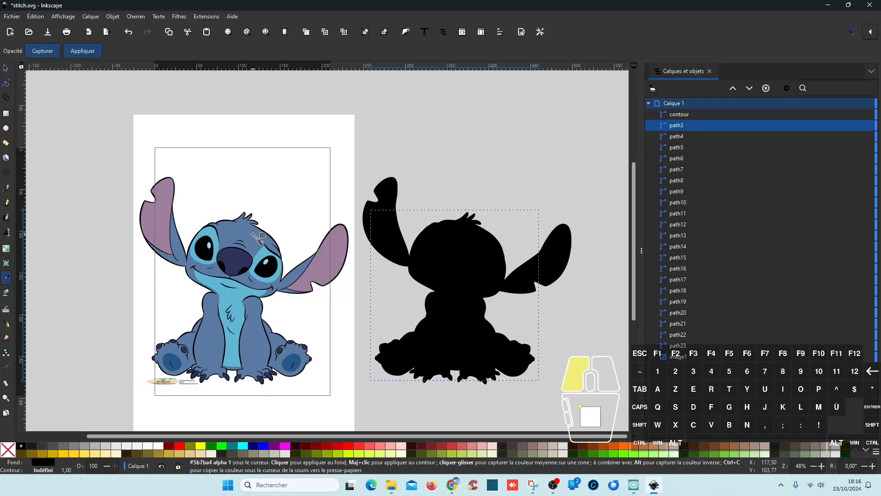
click(736, 90)
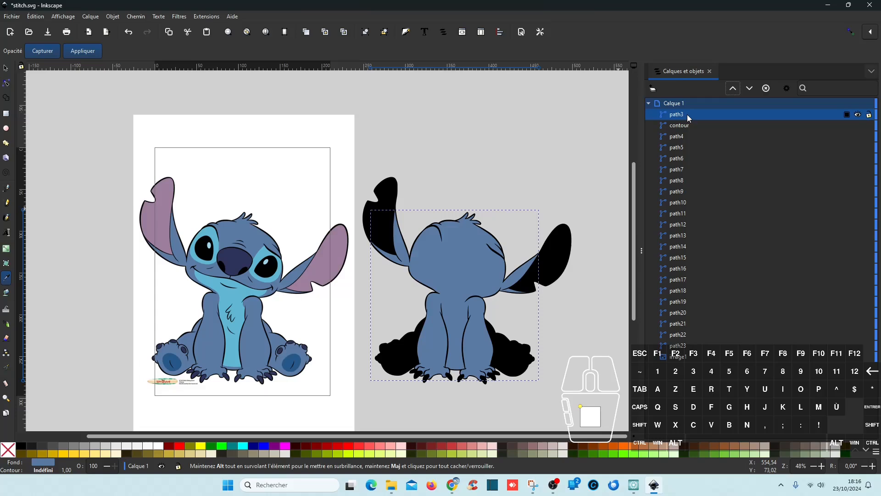
- Raise the small lower chest line path4 above the blue body and rename it noir
scroll(255, 305, up, 1)
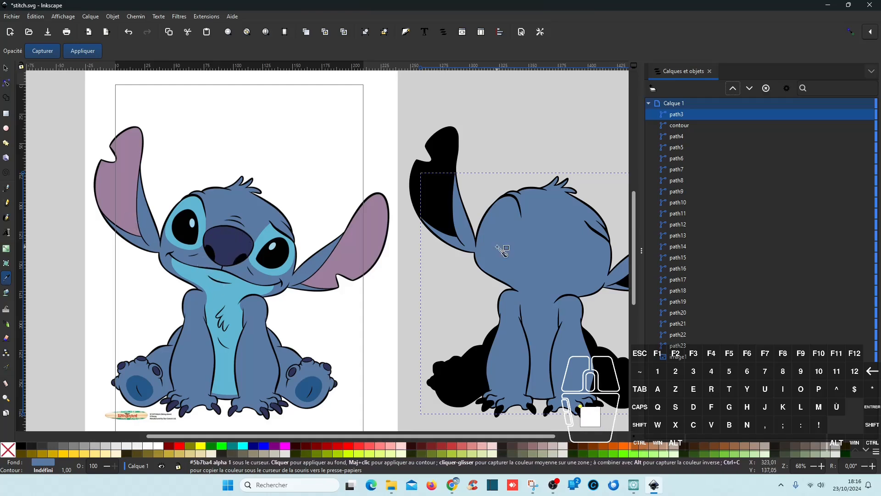
click(691, 137)
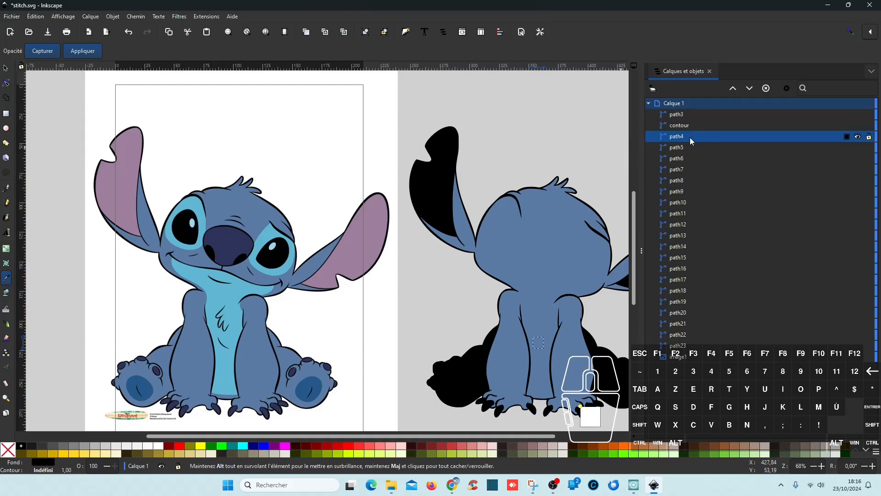
click(733, 87)
click(734, 88)
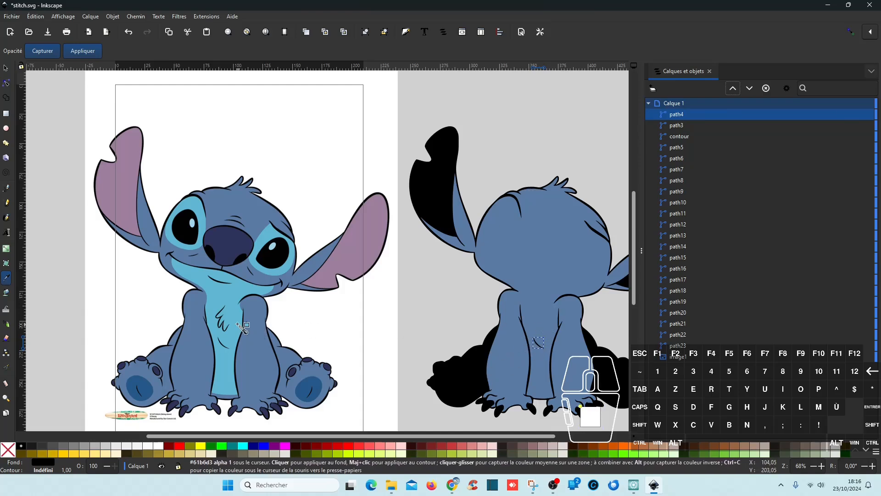
double_click(683, 116)
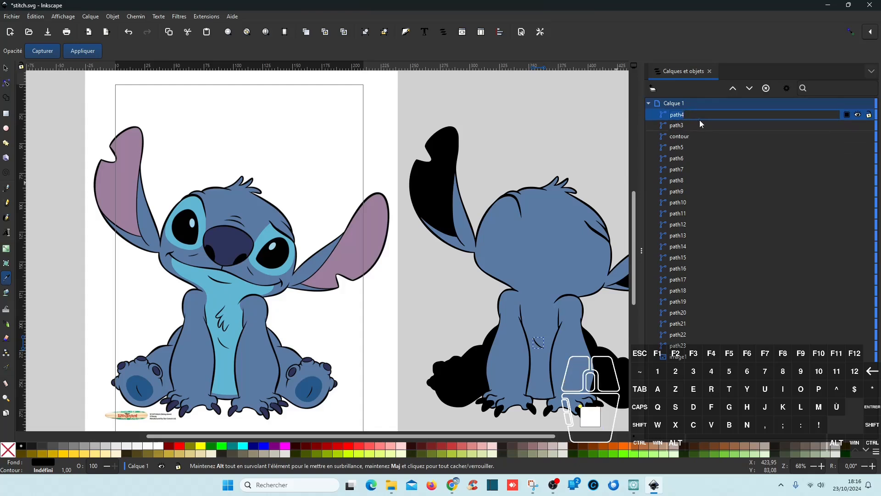
text(noir)
key(Return)
- Raise the chest fur strokes path5 above the blue body path
click(684, 145)
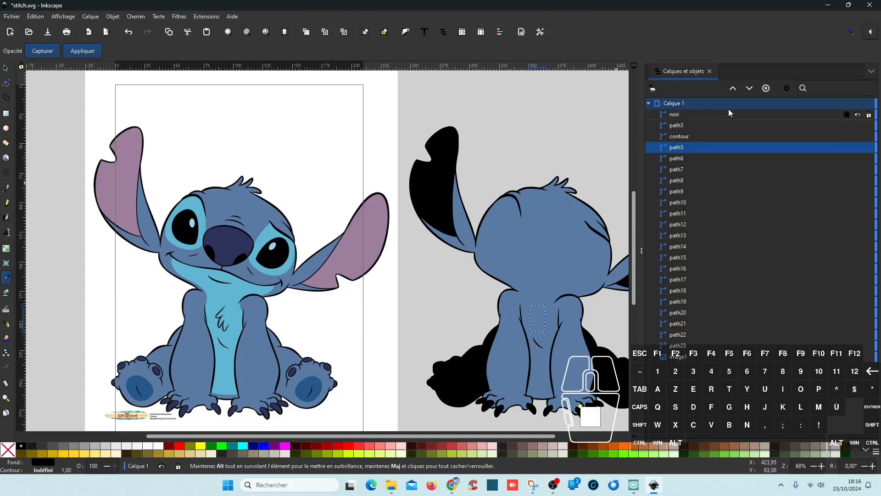
click(736, 85)
click(737, 85)
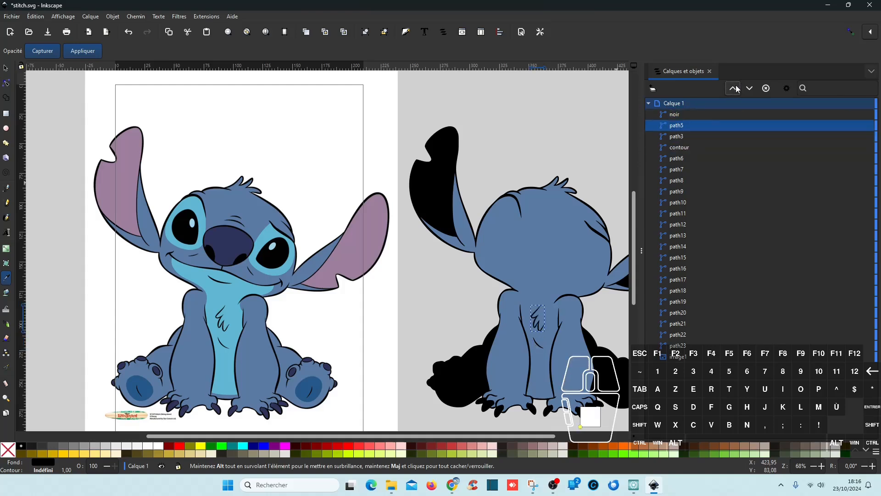
- Group the chest fur strokes with the noir chest line and name the group noir
ctrl+click(670, 115)
key(ctrl+g)
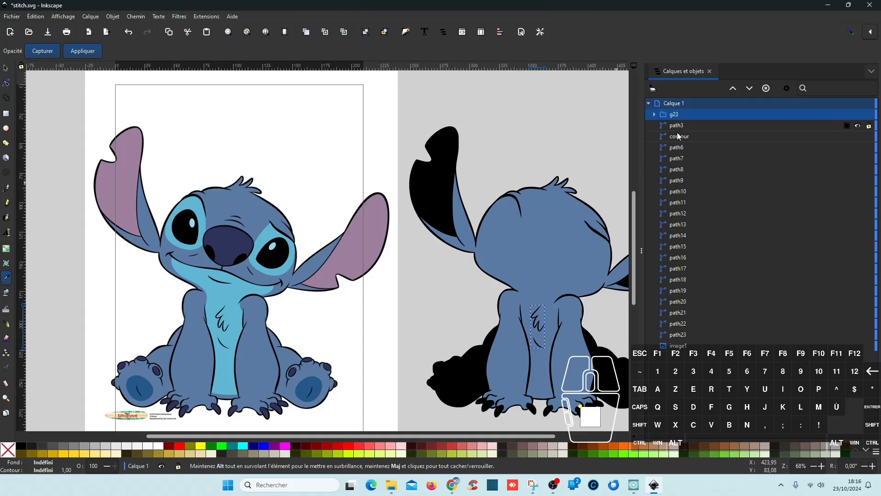
double_click(679, 114)
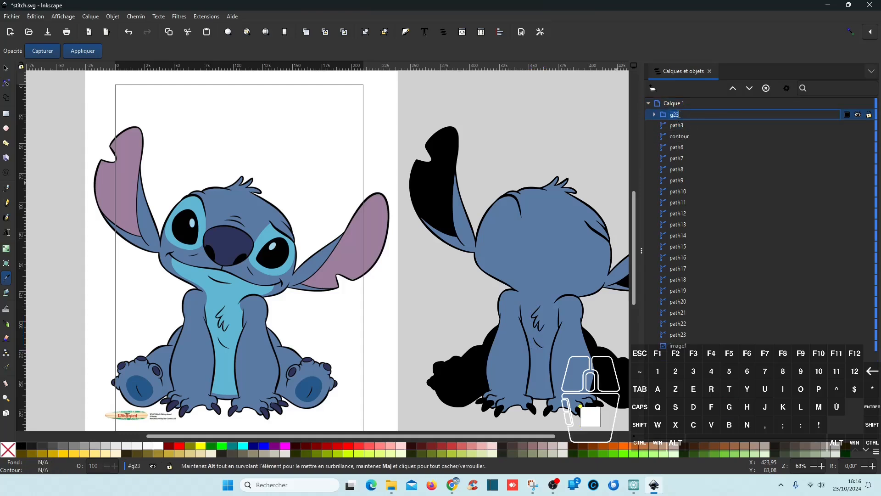
text(noir)
key(Return)
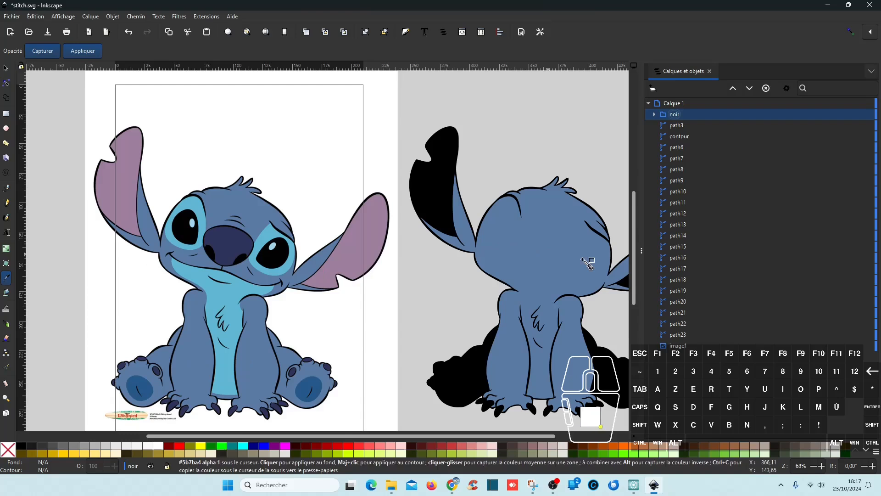
- Raise the nose and mouth path path6 above the blue body and move it into the noir group
click(681, 150)
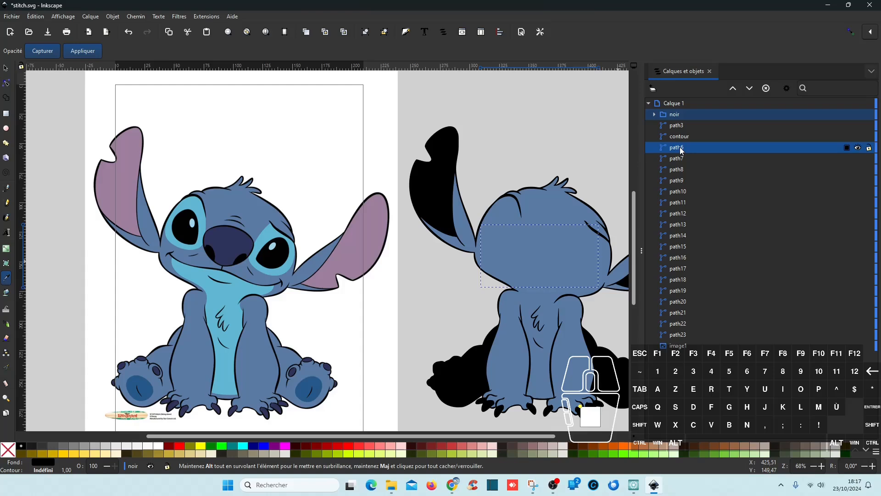
click(733, 88)
click(733, 89)
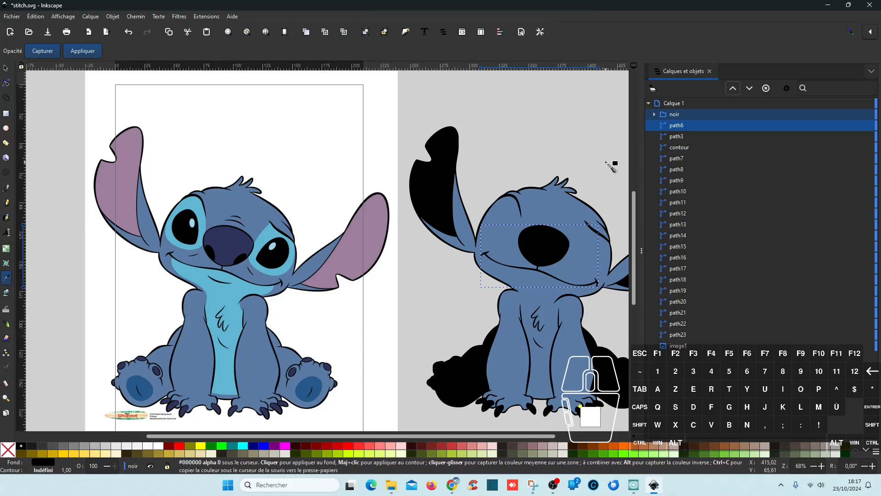
drag(677, 128, 691, 115)
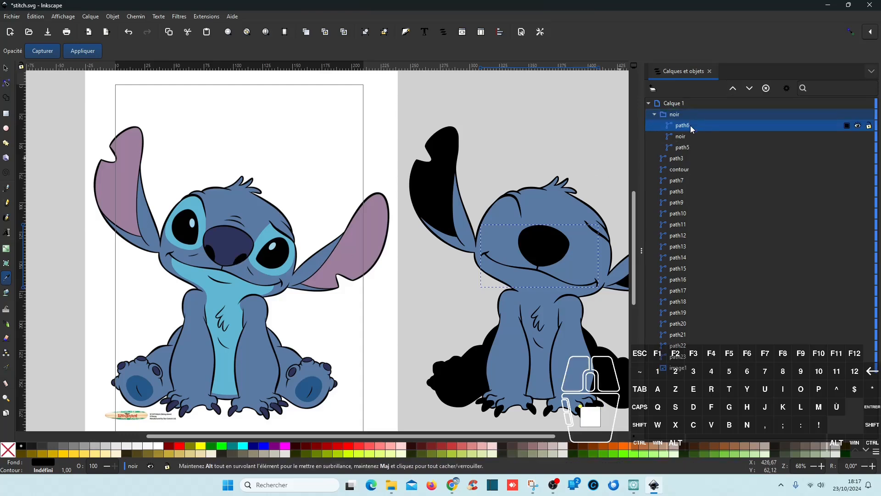
- Move the chin line, cheek line and right eye paths path7, path8 and path9 into the noir group
click(688, 181)
click(685, 192)
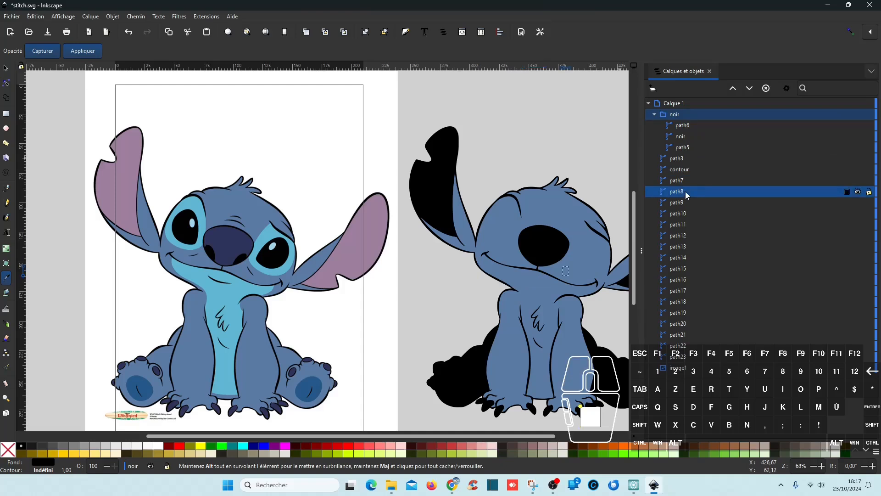
click(688, 204)
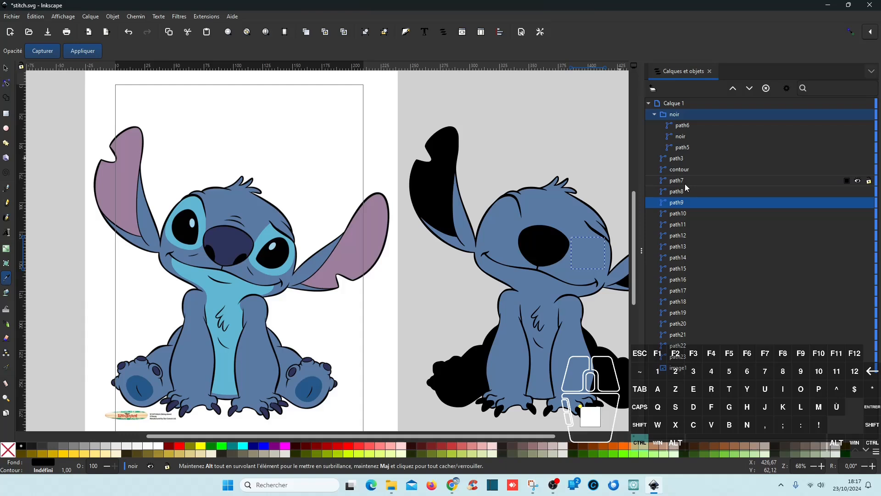
ctrl+click(685, 181)
ctrl+click(692, 191)
drag(687, 180, 739, 118)
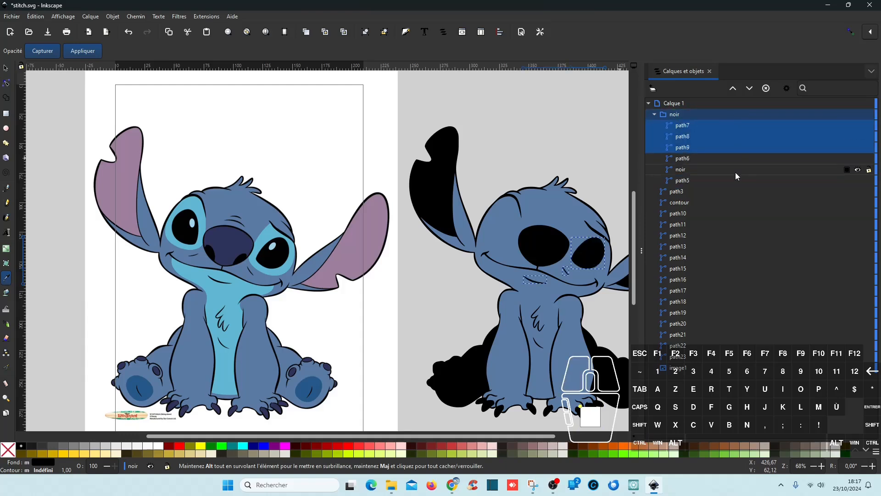
- Move the left cheek line and left eye paths path11 and path12 into the noir group
click(685, 214)
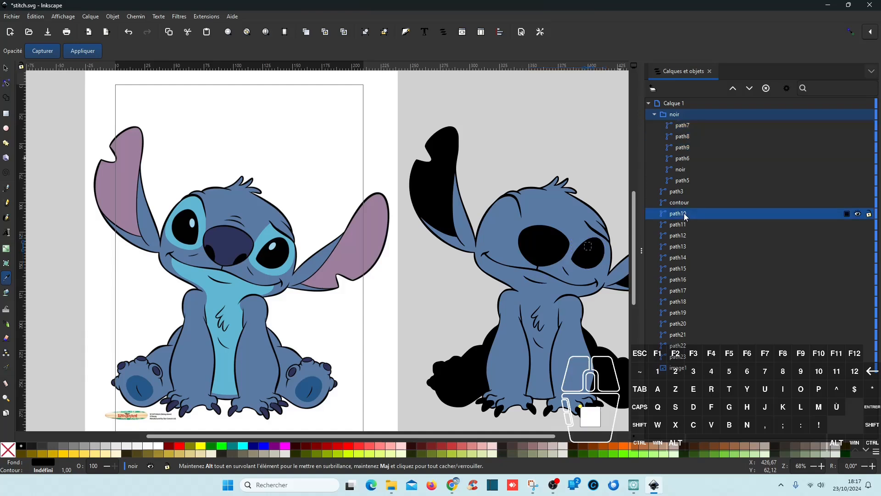
click(682, 224)
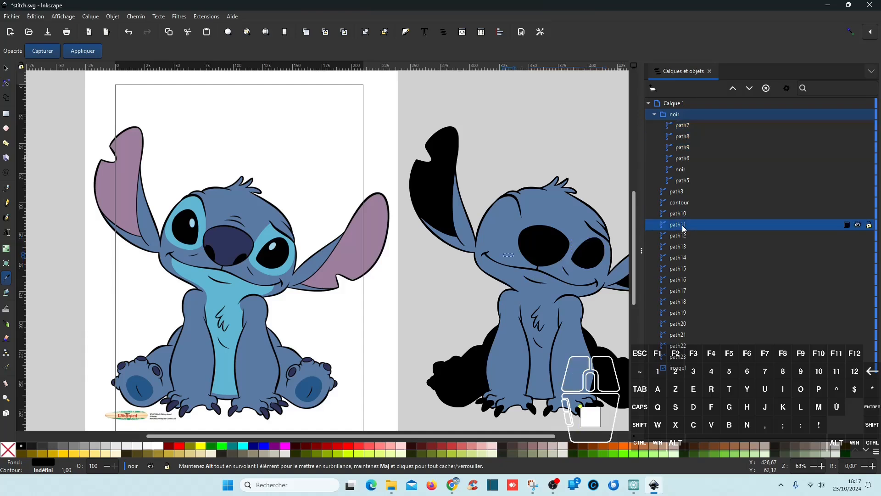
click(684, 238)
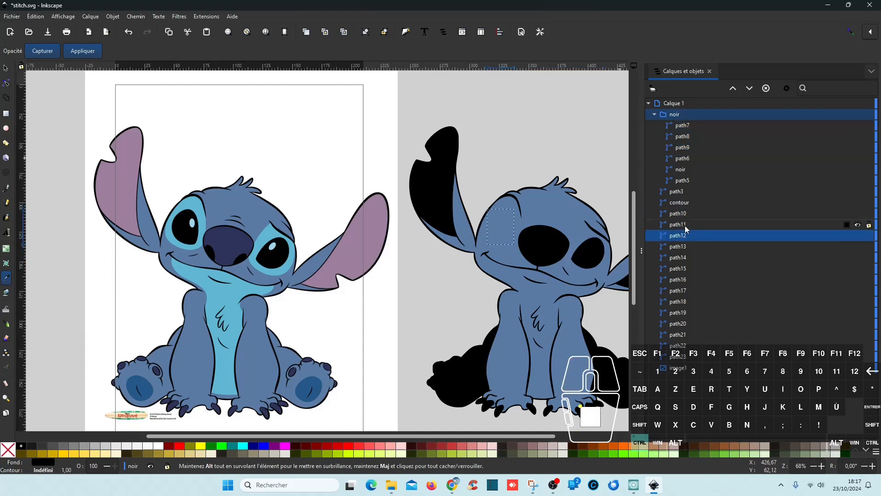
ctrl+click(685, 225)
drag(688, 225, 765, 114)
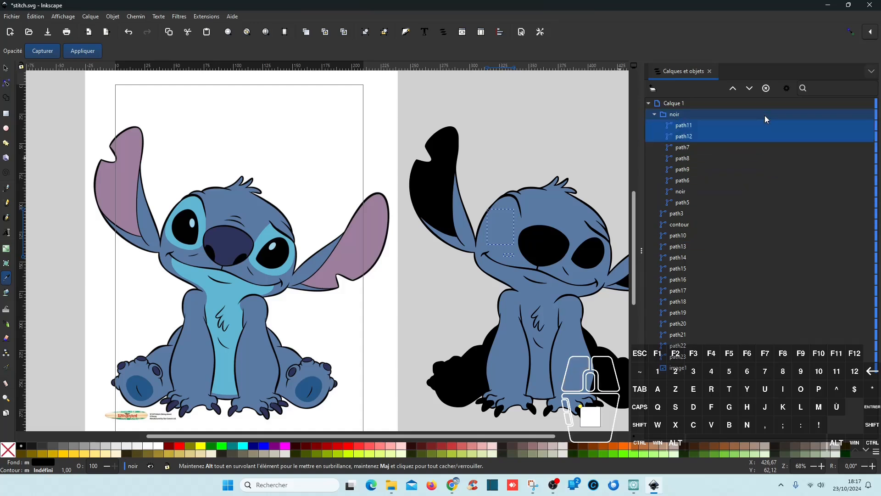
- Fill the left inner ear path23 with the mauve sampled from the ear of the colour image
click(691, 358)
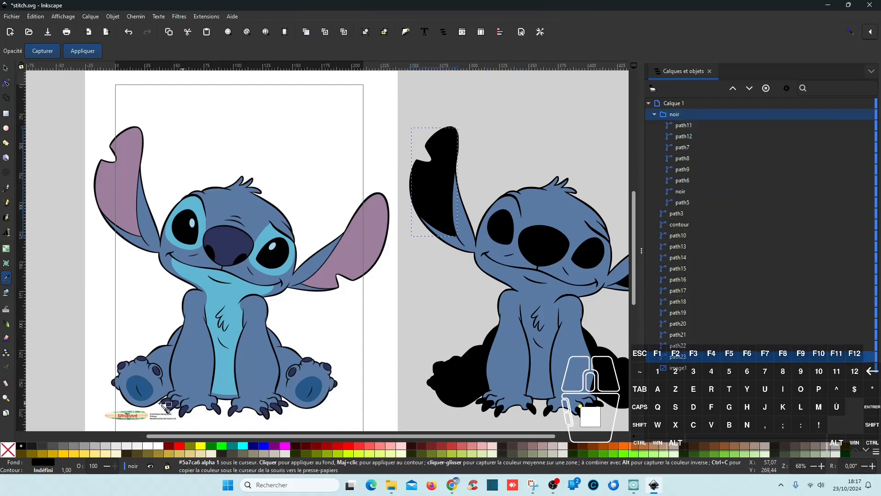
click(138, 208)
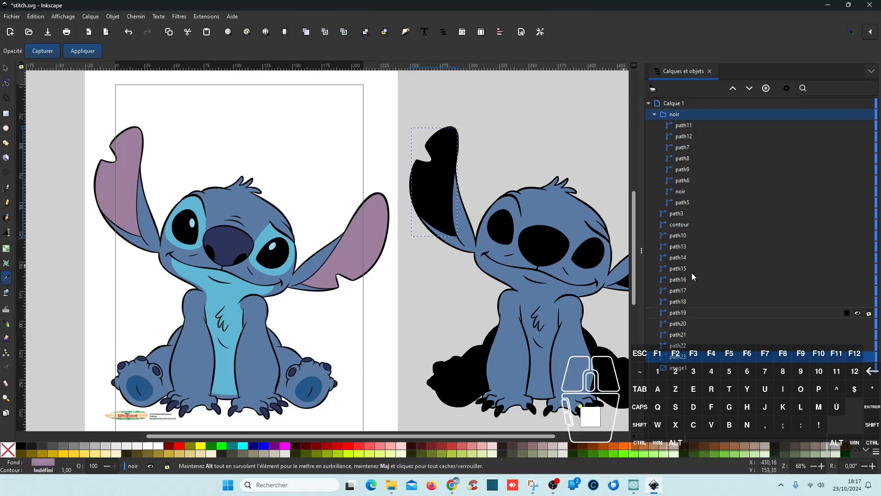
scroll(504, 263, right, 6)
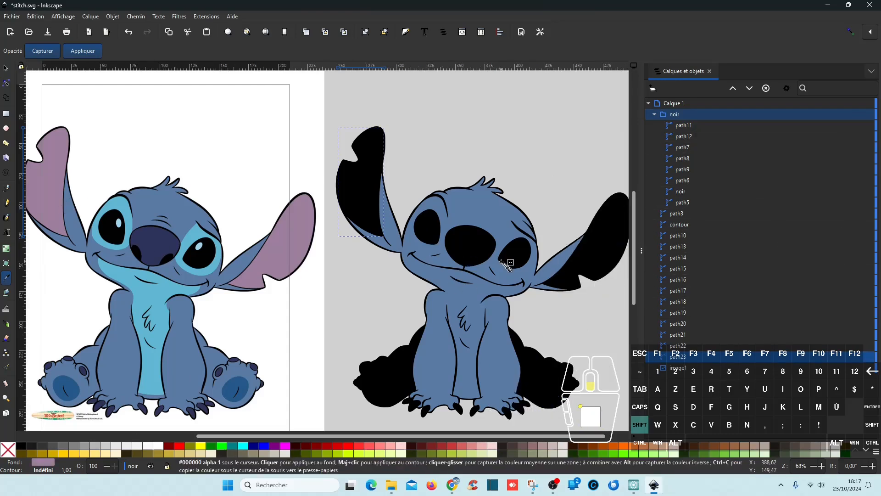
- Raise both inner ear paths, path22 and path23, together until they sit directly above contour
click(681, 346)
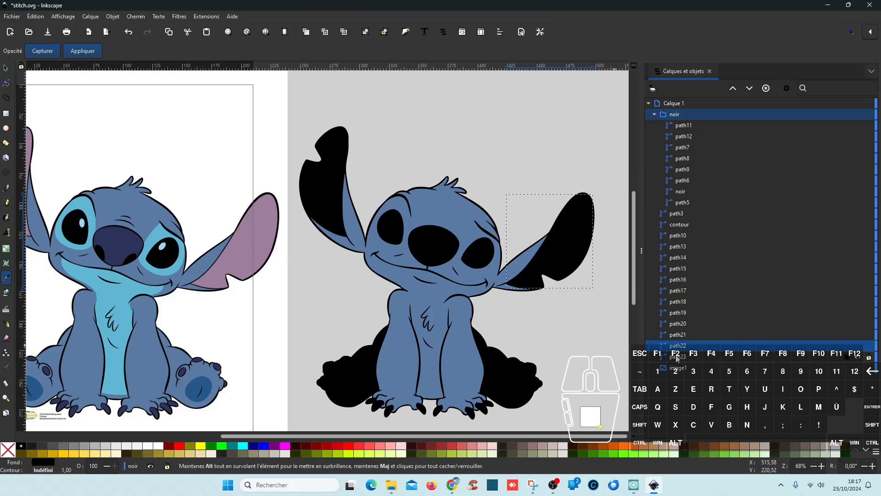
ctrl+click(677, 357)
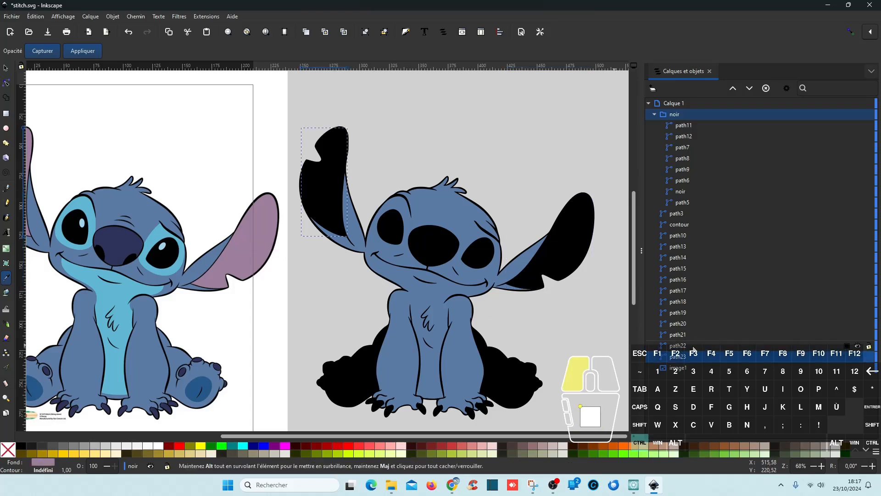
click(733, 89)
double_click(733, 88)
click(733, 87)
click(734, 87)
click(734, 87)
click(734, 87)
double_click(734, 87)
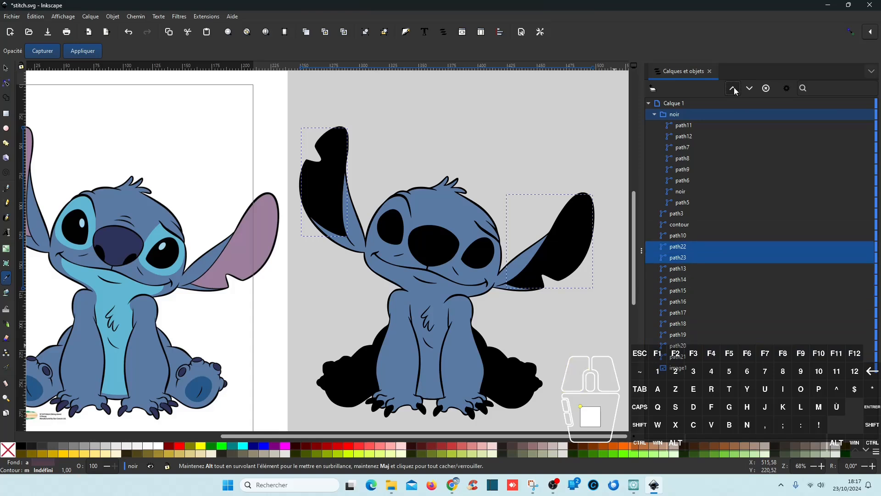
click(734, 87)
click(734, 87)
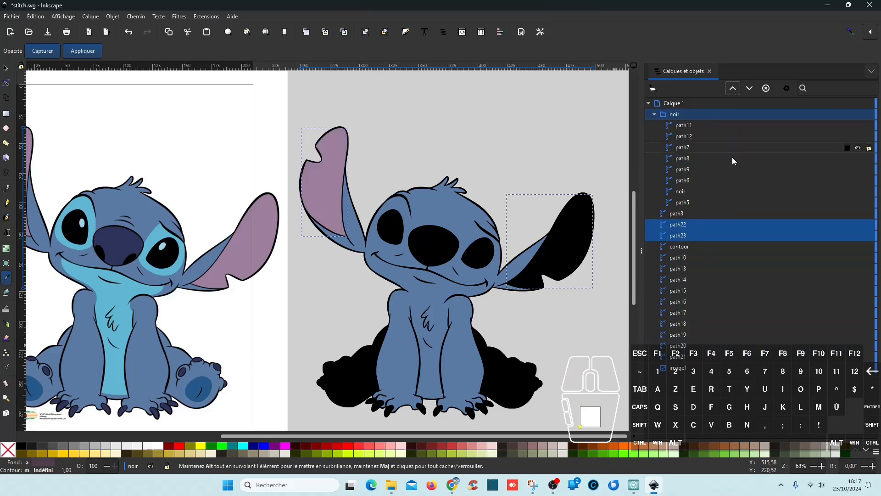
- Fill the right inner ear path22 with the left ear's mauve and group the two inner ear paths
click(680, 225)
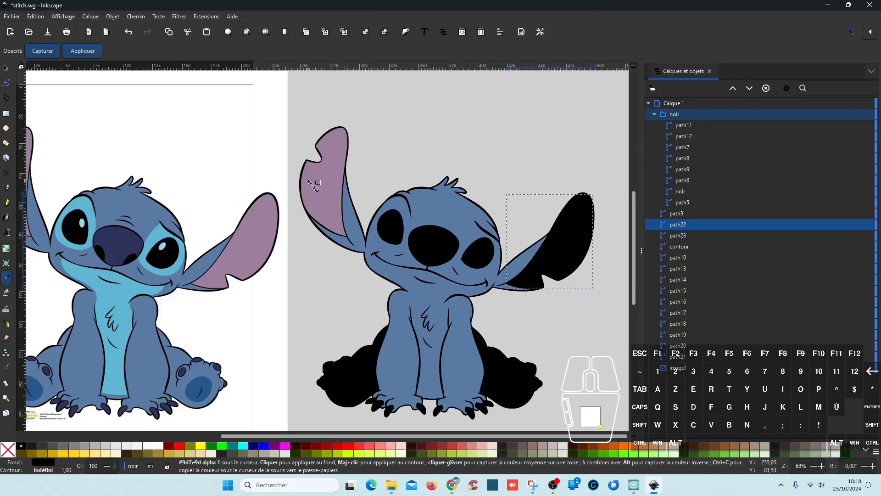
click(314, 186)
ctrl+click(688, 235)
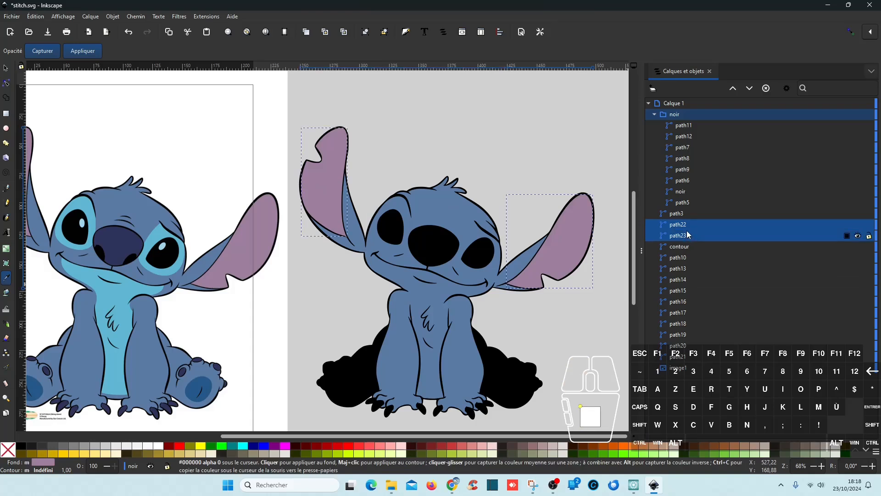
key(ctrl+g)
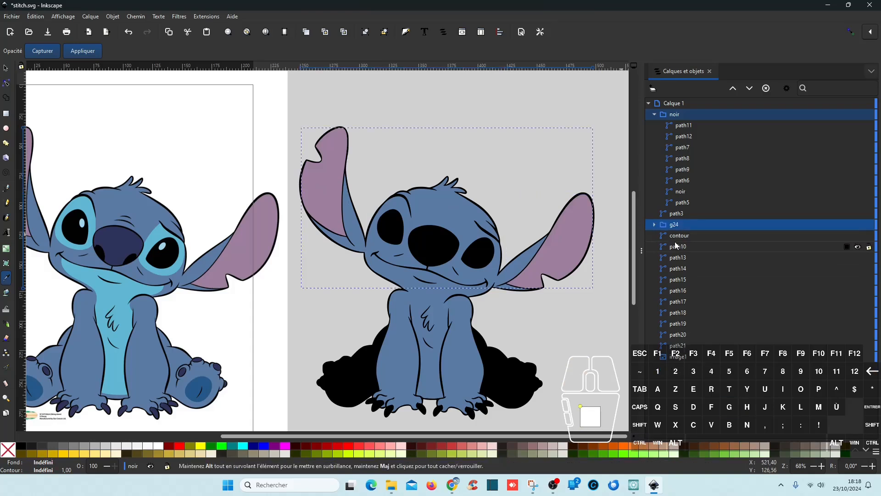
- Rename the inner ears group as oreilles
double_click(684, 225)
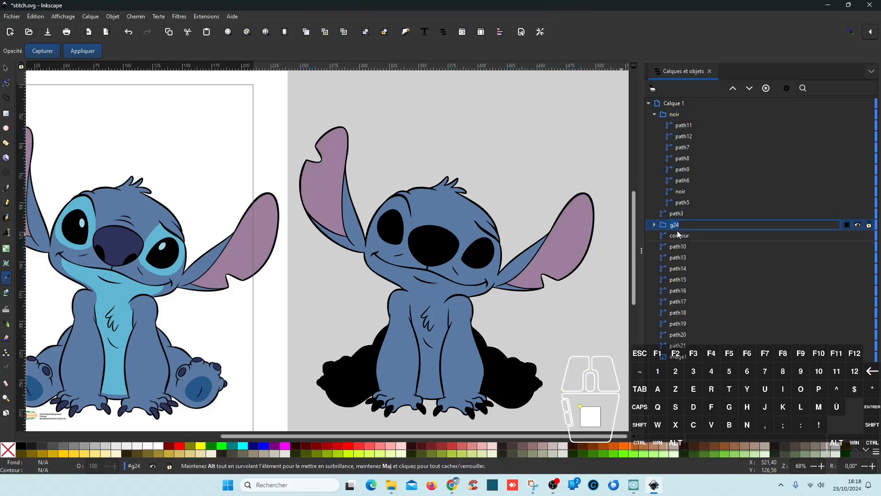
text(oreilles)
key(Return)
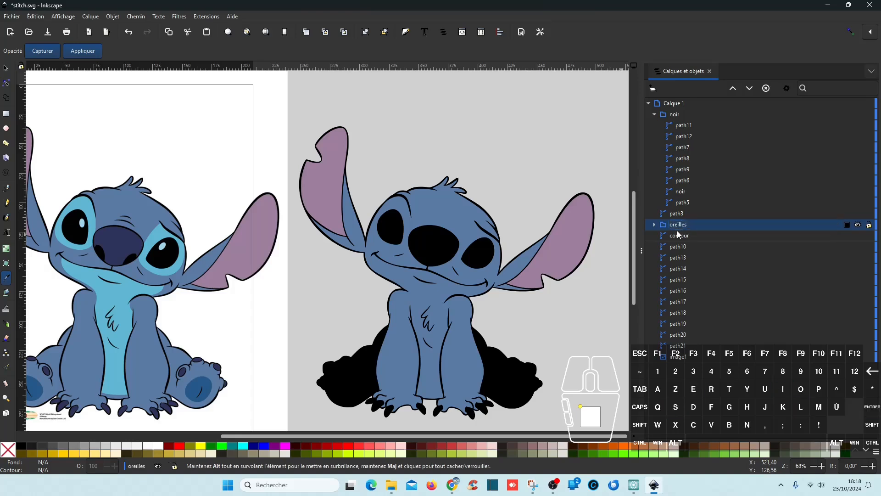
- Move the two small crease lines above the nose, path14 and path15, into the noir group
click(692, 246)
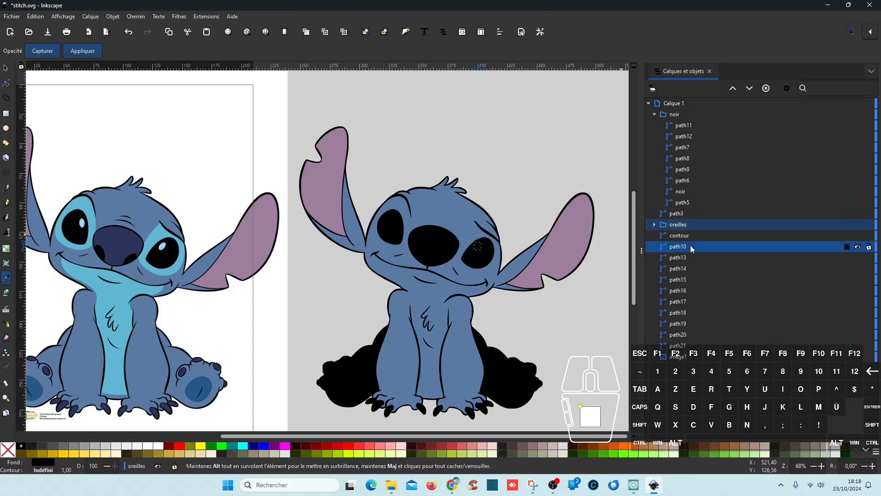
click(689, 255)
click(687, 269)
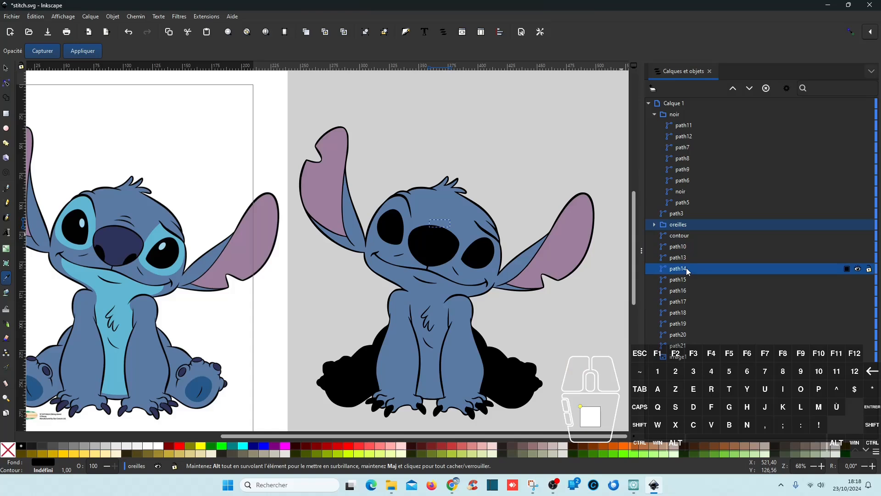
click(687, 279)
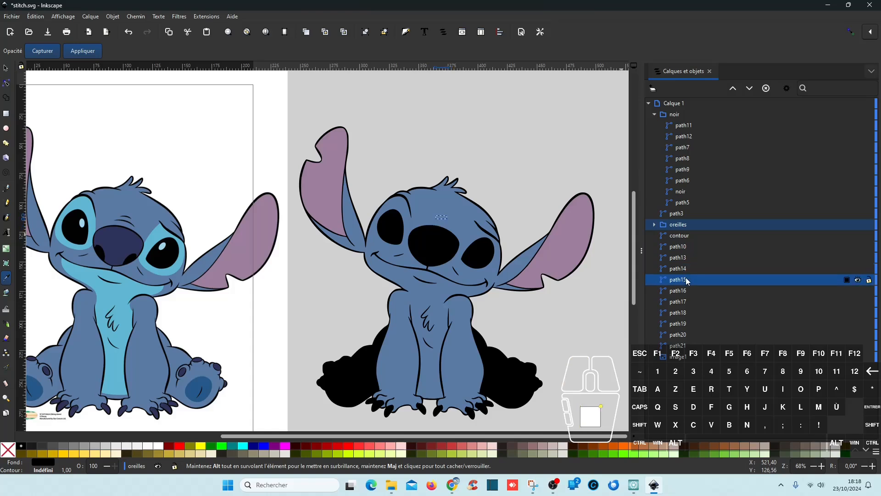
ctrl+click(685, 272)
drag(689, 271, 754, 115)
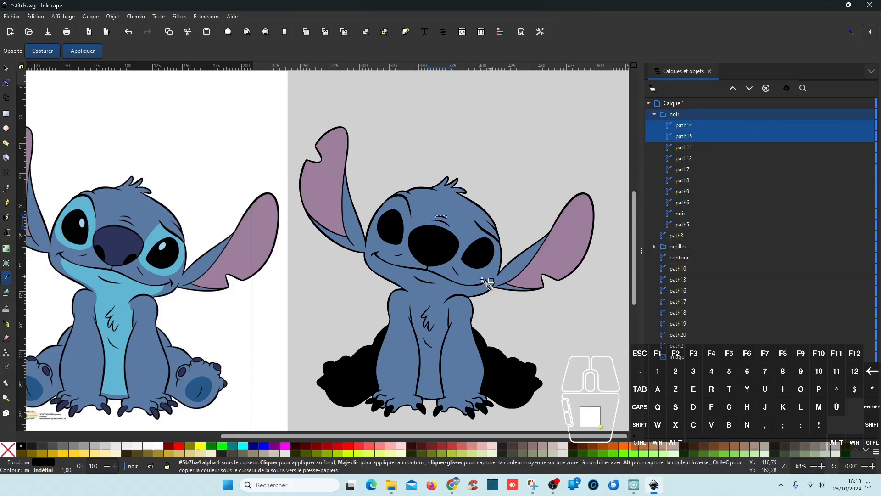
- Fill the left foot pad path20 with the blue sampled from the colour image and move it directly above contour
click(682, 348)
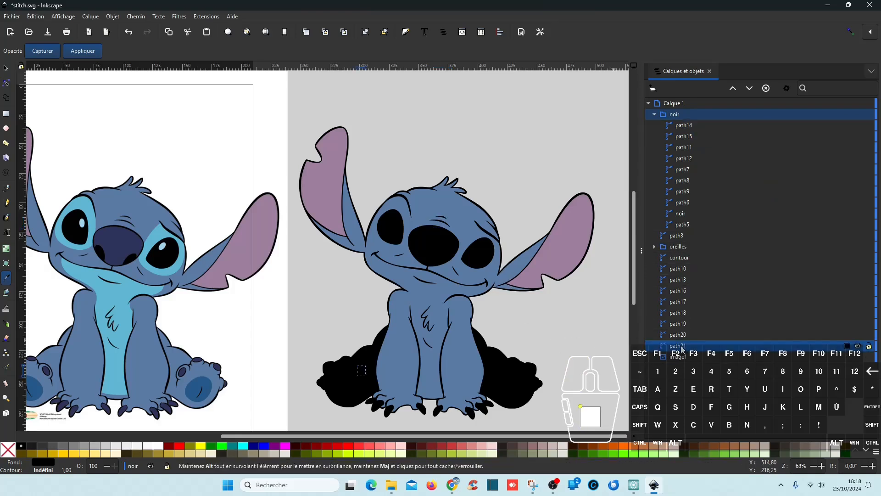
scroll(388, 347, down, 1)
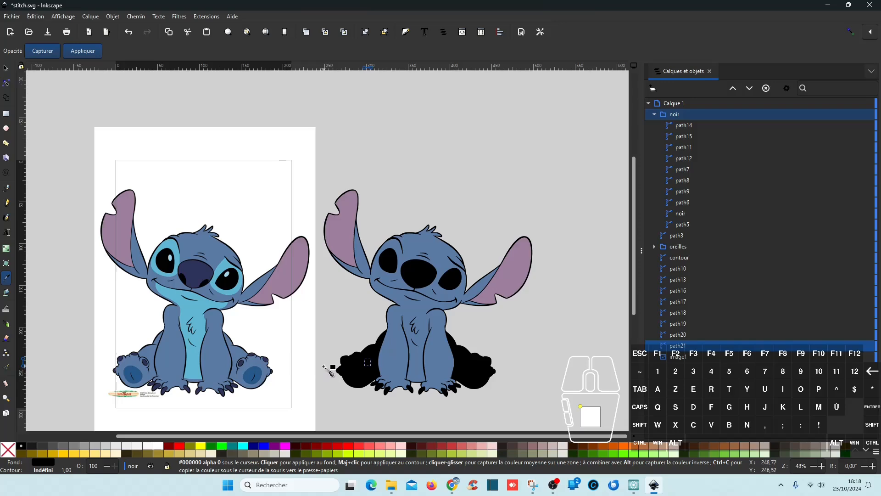
scroll(327, 368, down, 4)
scroll(337, 312, up, 1)
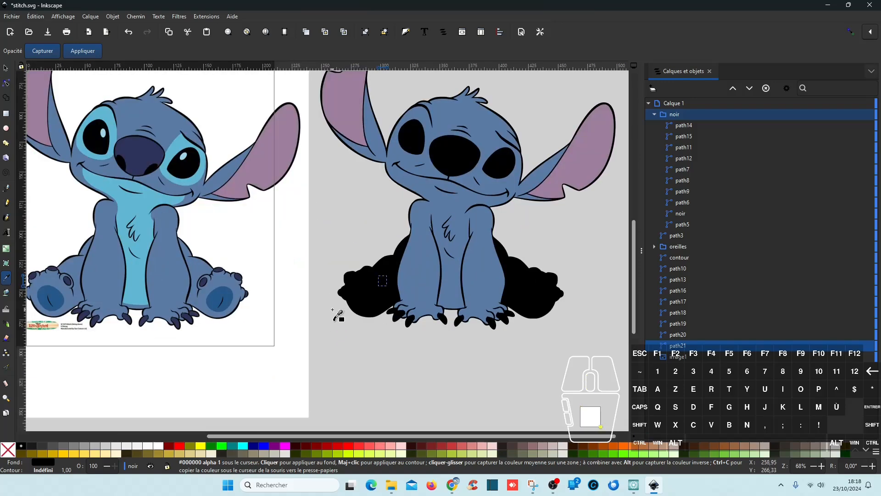
scroll(337, 311, left, 1)
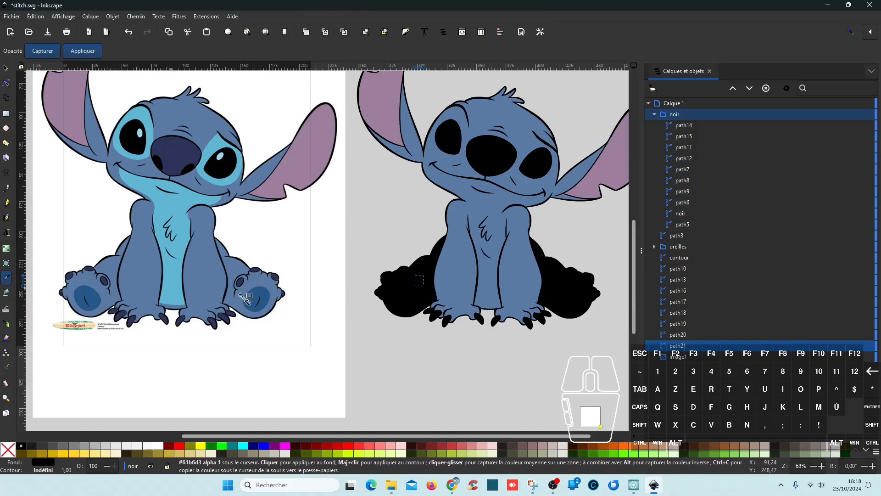
click(679, 336)
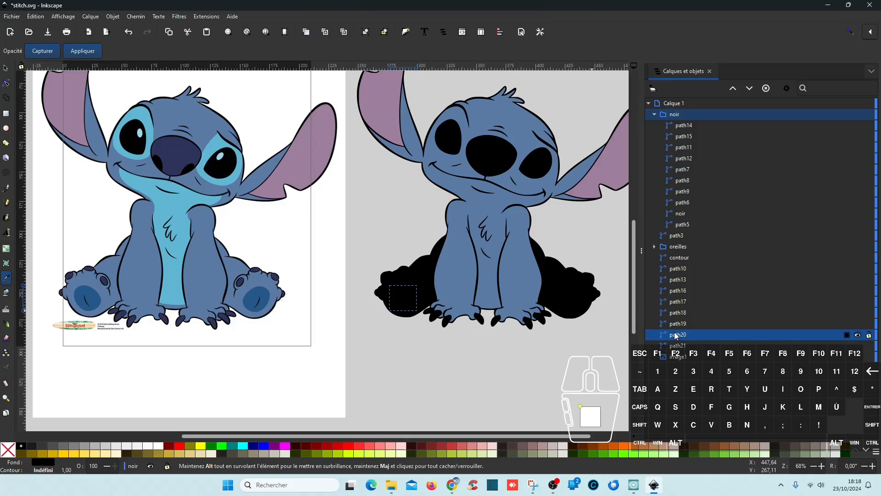
click(90, 303)
drag(694, 336, 780, 254)
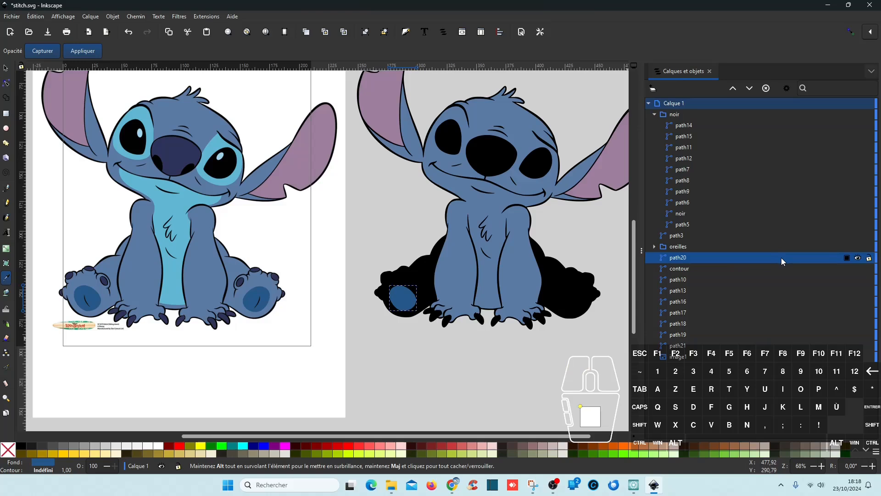
- Rename the left foot pad path as bleu
double_click(687, 258)
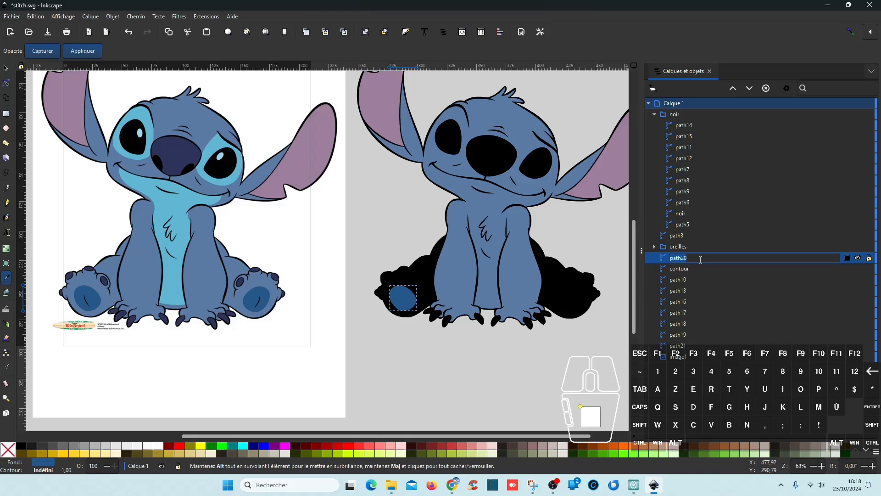
text(bleu)
key(Return)
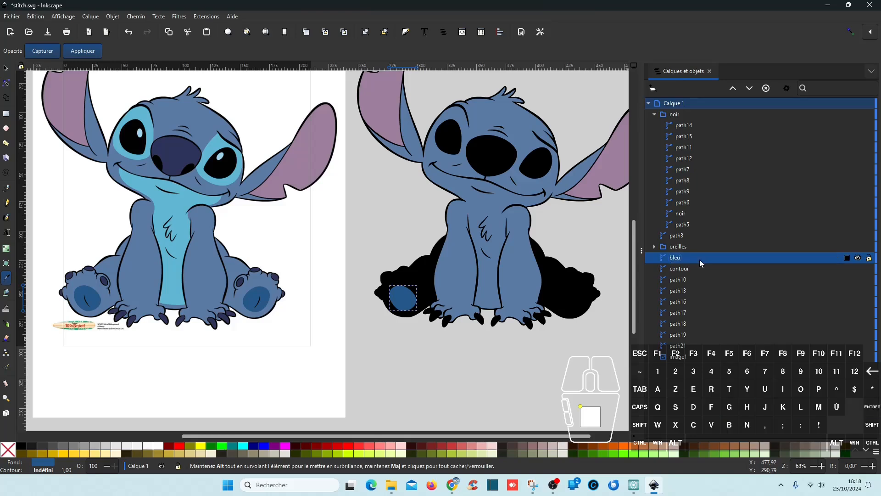
- Fill the left leg path19 with the body's grey-blue and place it between bleu and contour
click(701, 348)
click(689, 336)
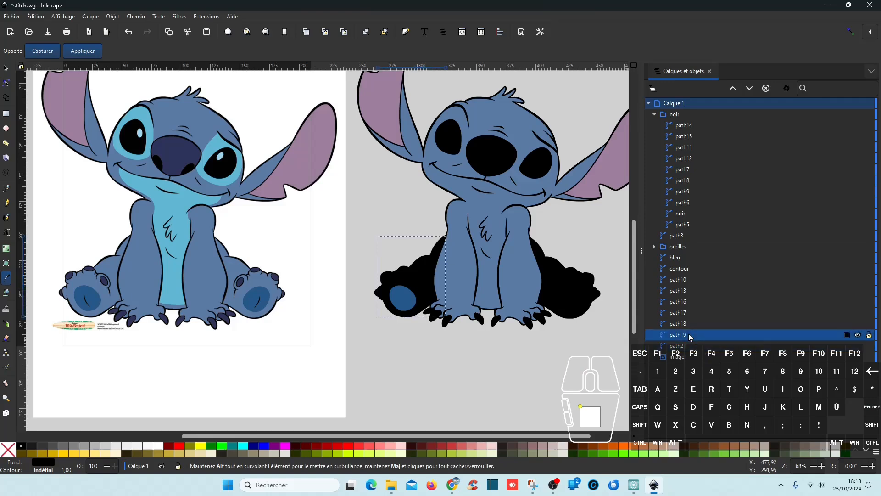
click(683, 335)
drag(684, 337, 763, 264)
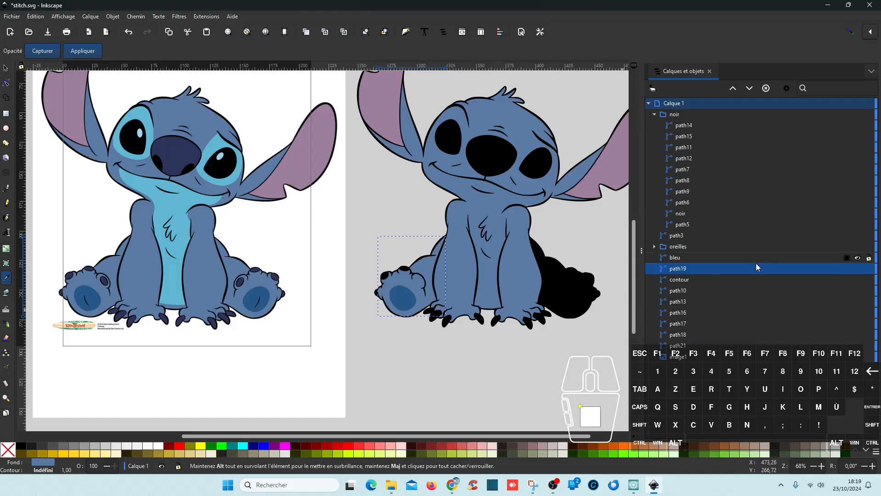
- Group the body path3 with the left leg path19 and name the group gris
click(692, 259)
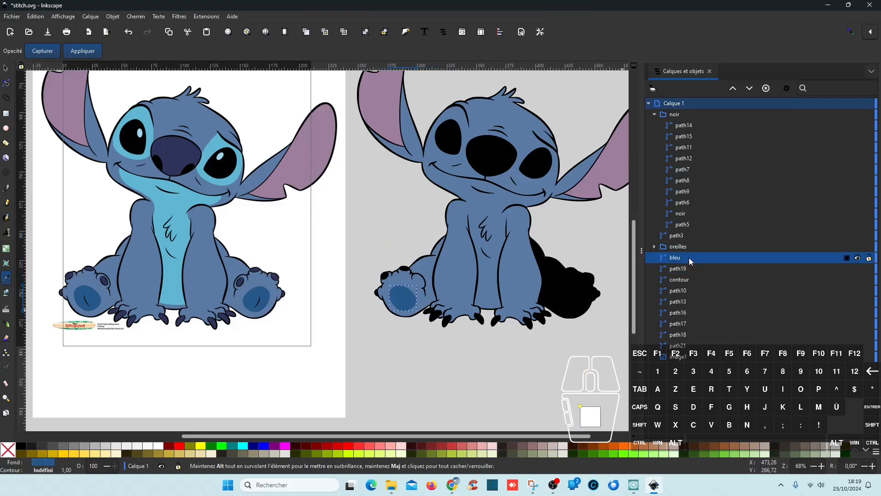
click(689, 269)
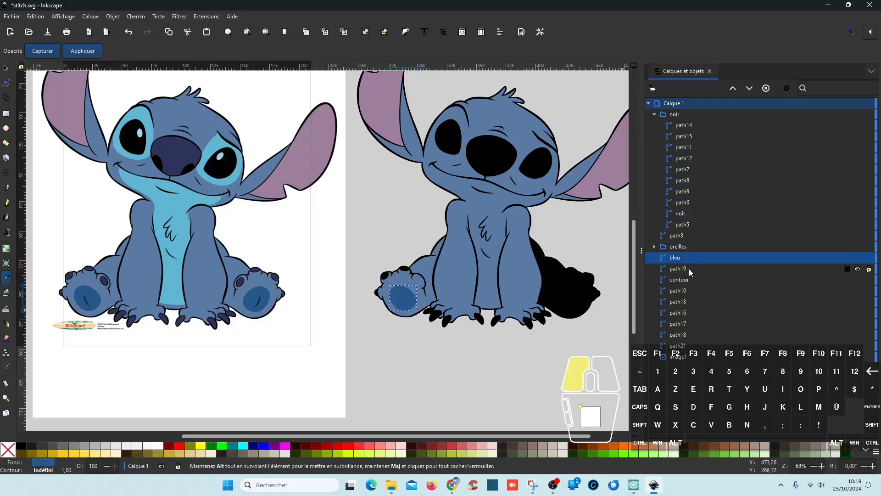
click(679, 236)
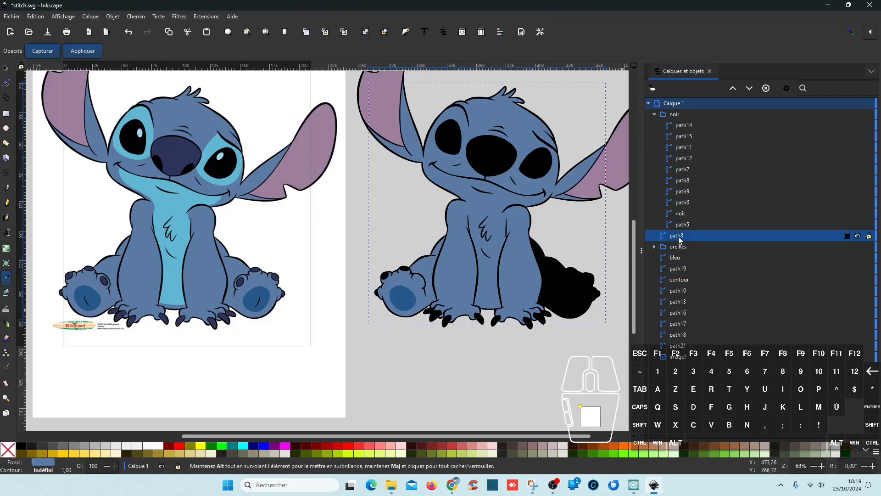
ctrl+click(684, 267)
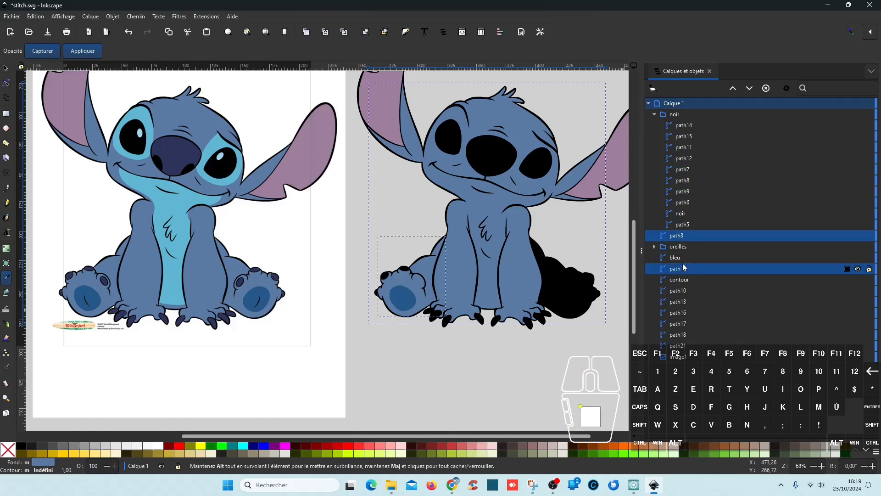
key(ctrl+g)
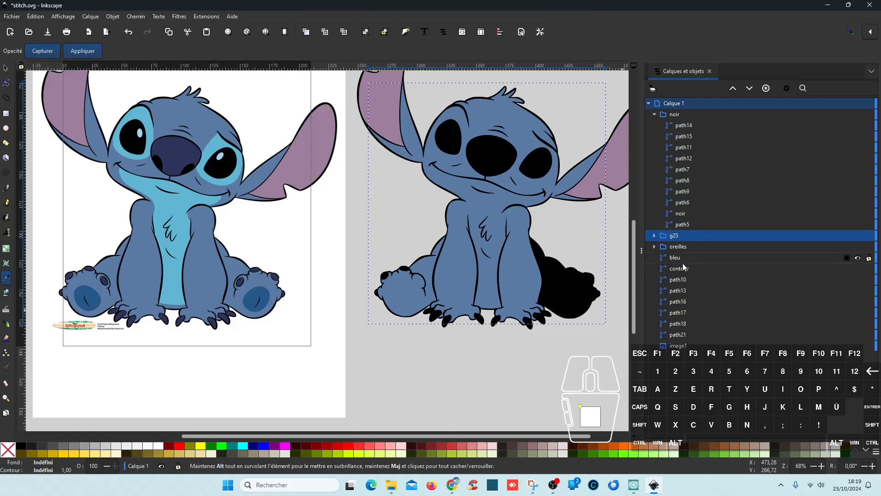
double_click(683, 236)
text(gri)
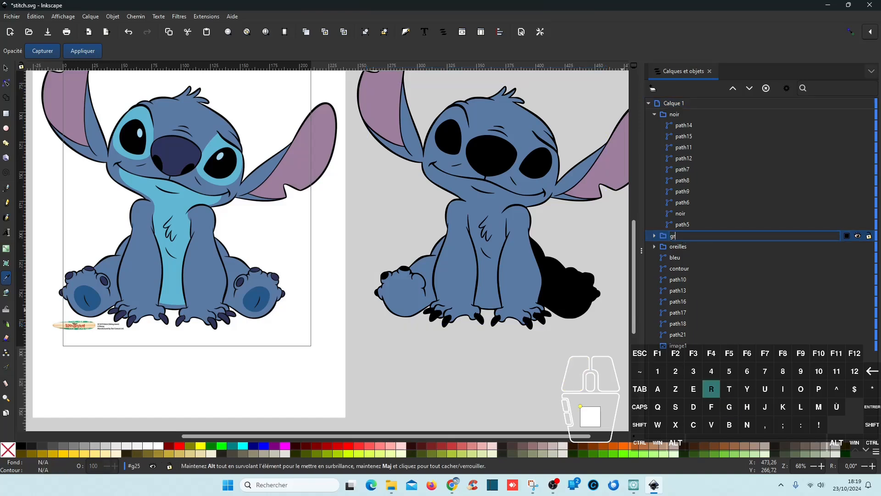
text(s)
key(Return)
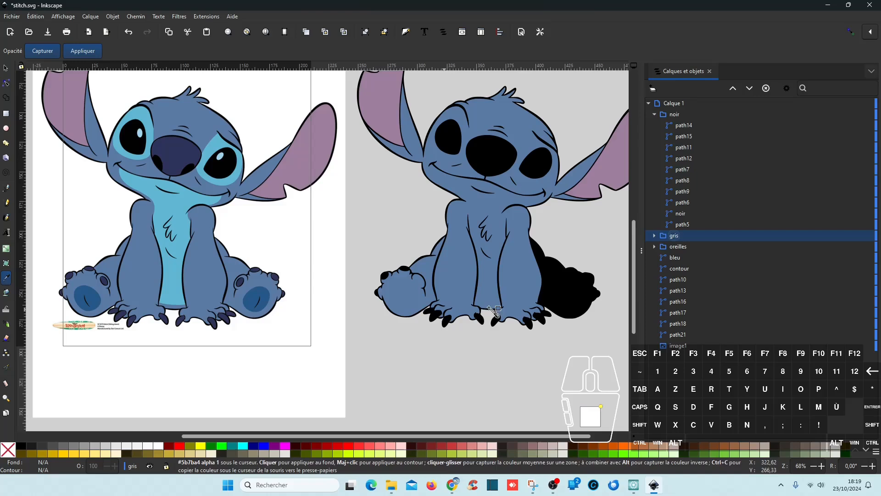
- Raise the bleu foot pad path until it sits directly above the gris group
click(676, 257)
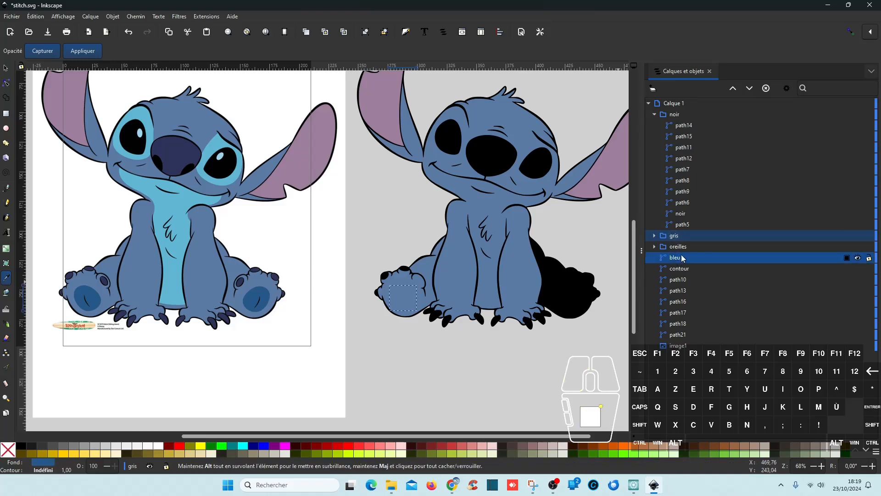
click(734, 89)
click(734, 88)
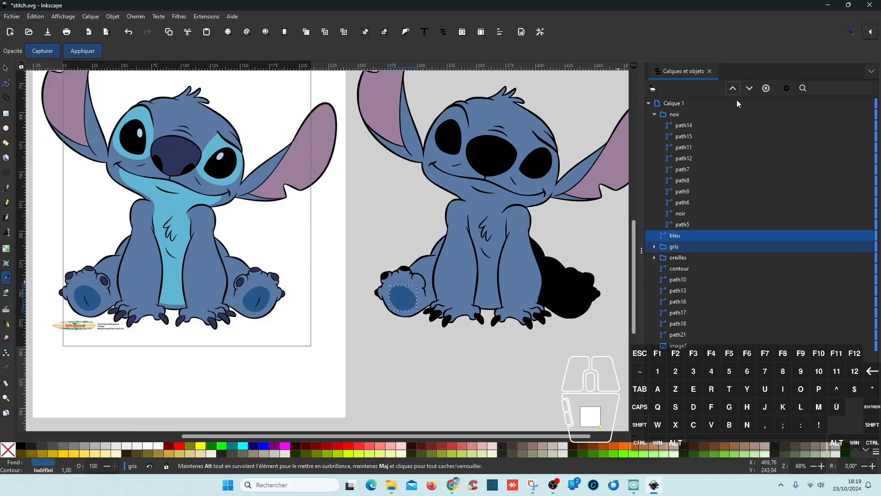
- Collapse the noir group, then group the right foot pad path17 with bleu and name the group bleu
click(655, 114)
click(685, 225)
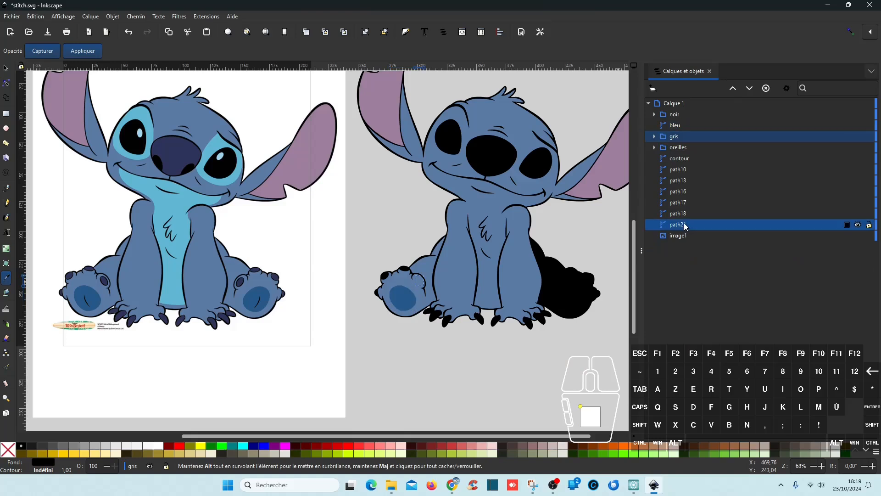
click(686, 214)
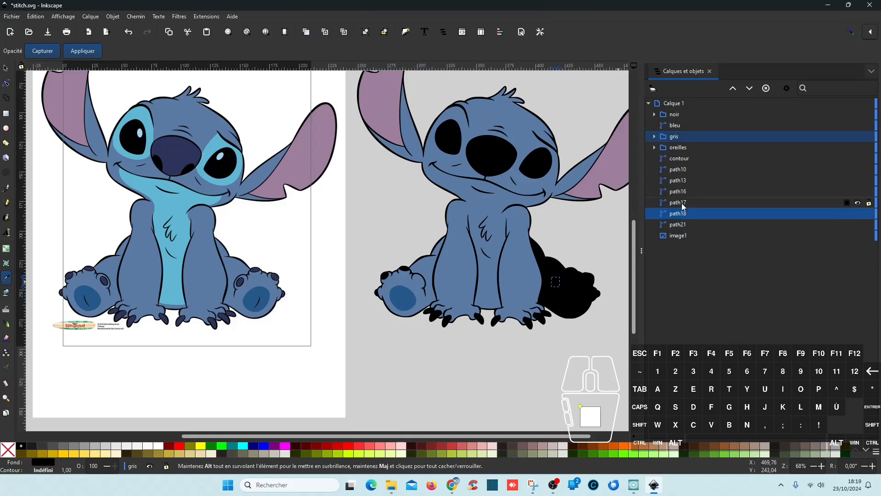
click(687, 203)
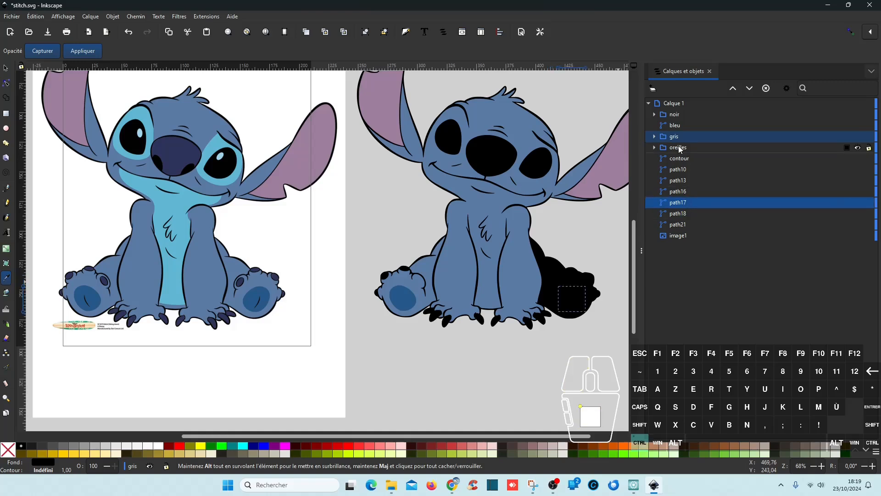
ctrl+click(682, 124)
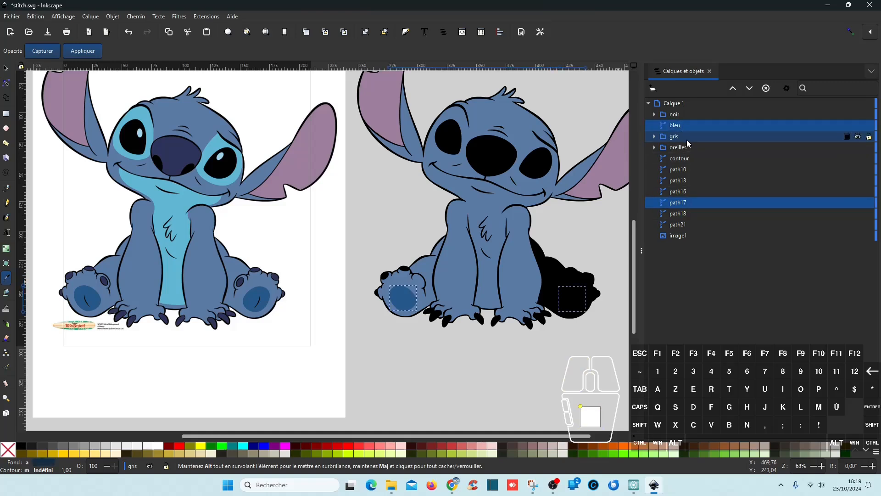
key(ctrl+g)
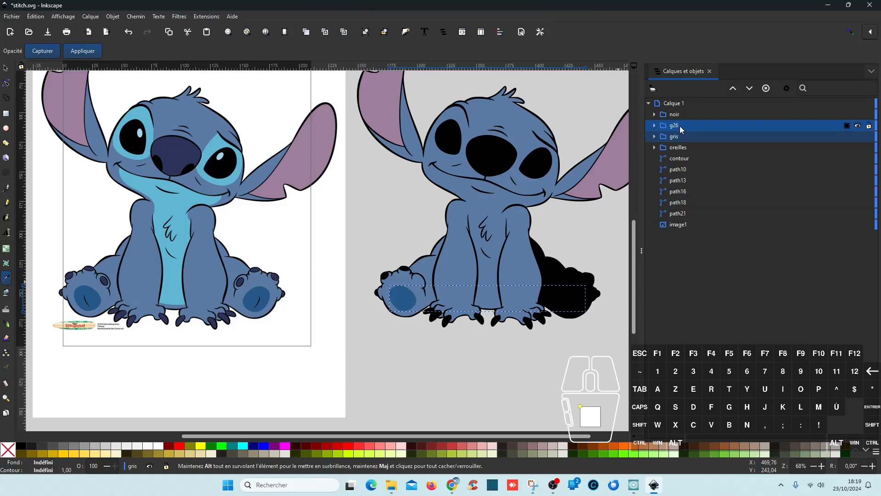
double_click(679, 125)
text(bleu)
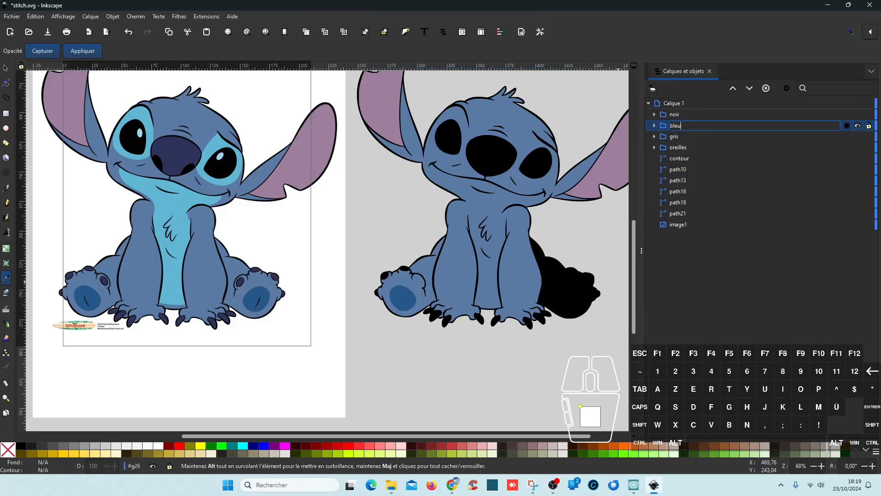
key(Return)
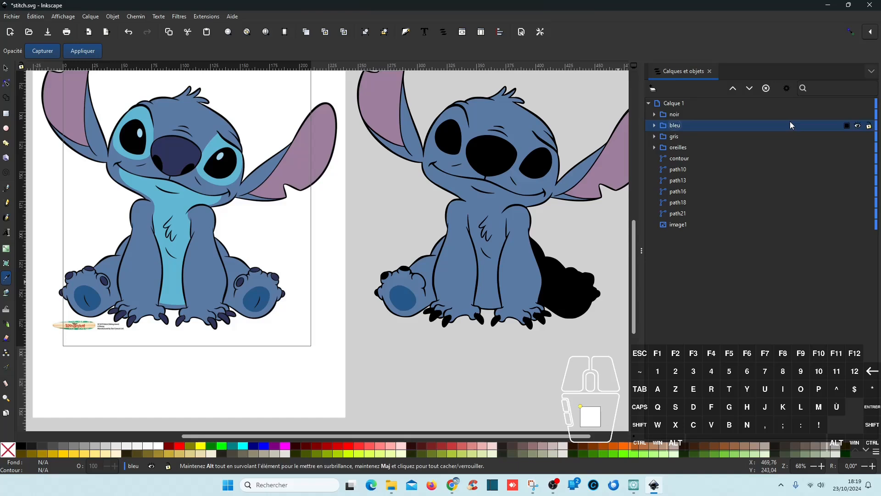
- Fill the bleu group with the foot pad blue and save the drawing
click(673, 125)
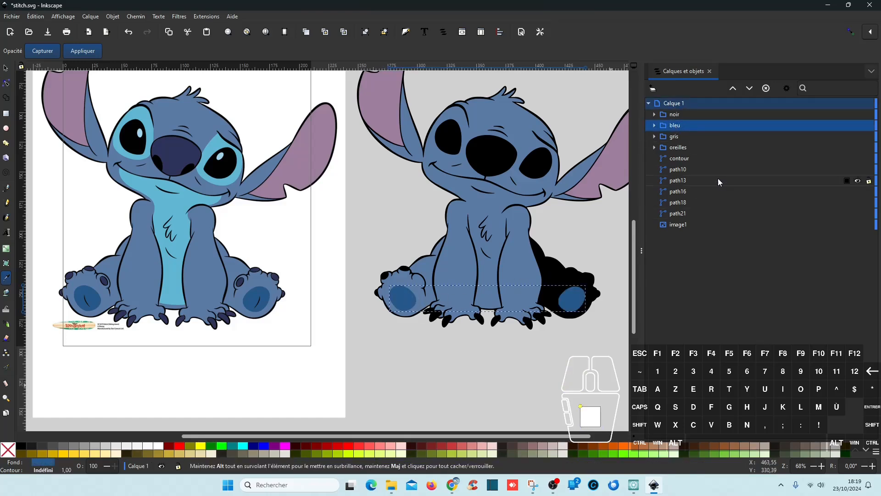
key(ctrl+s)
- Fill the right leg path16 with the body's grey-blue and move it into the gris group
click(683, 214)
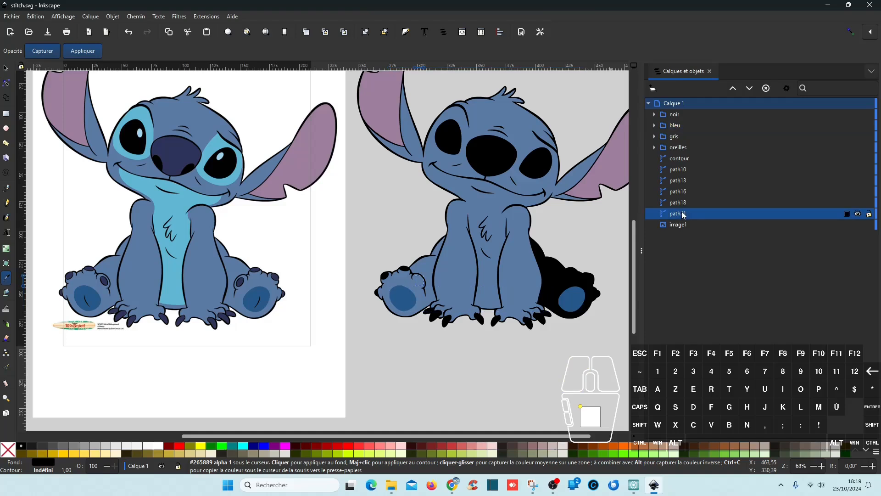
click(688, 203)
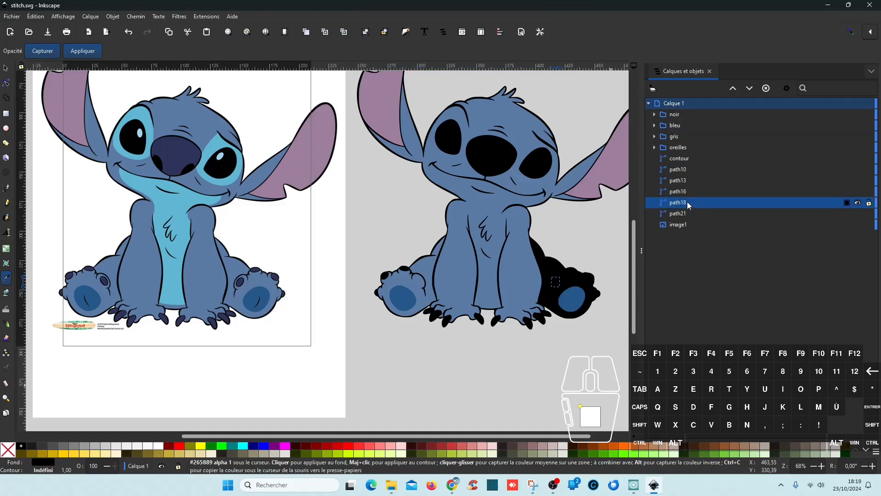
click(684, 192)
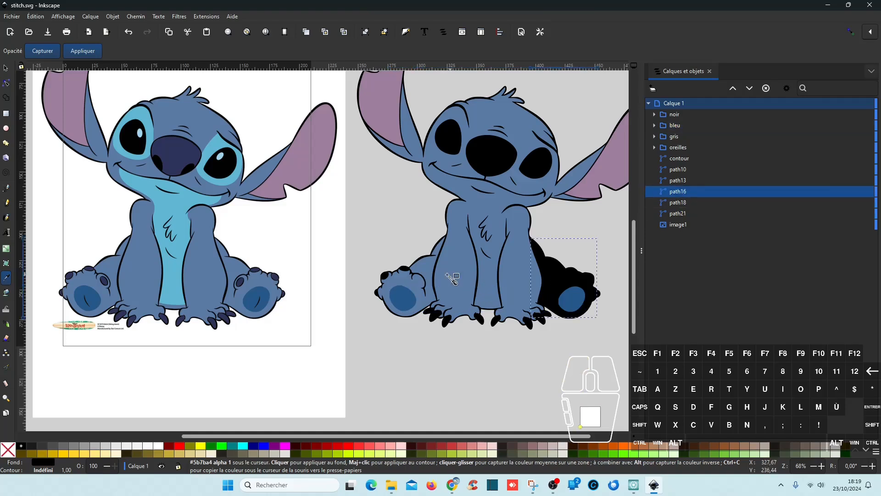
click(431, 271)
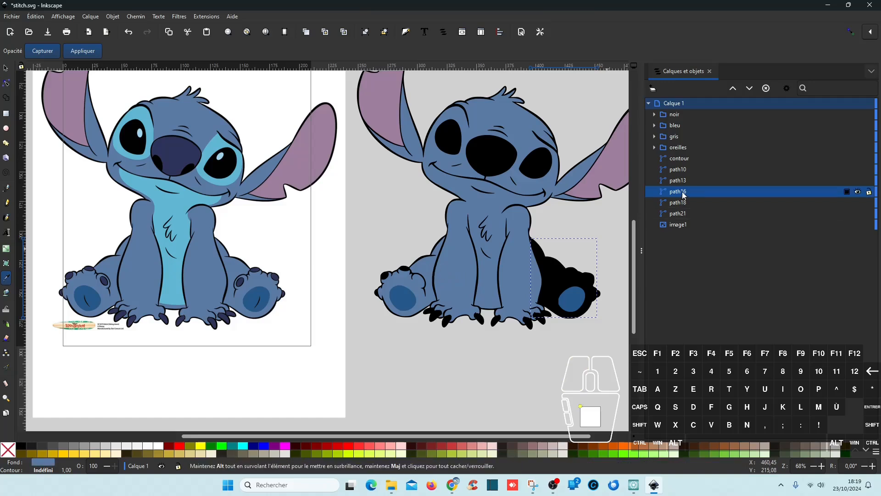
drag(683, 191, 716, 137)
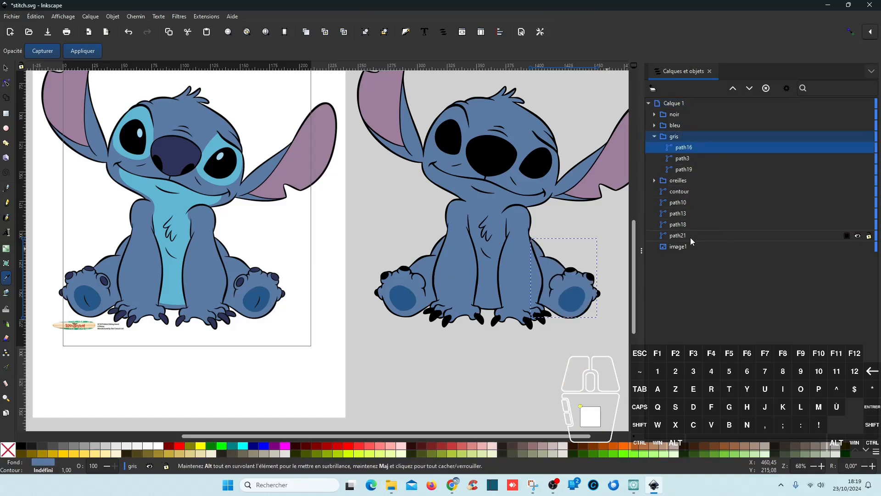
- Group the two eye highlights path10 and path13 and name the group blanc
click(683, 225)
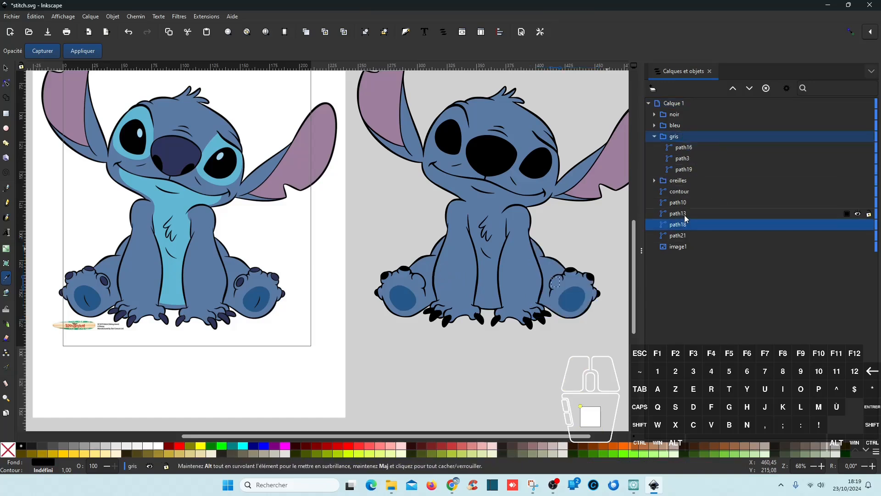
click(685, 214)
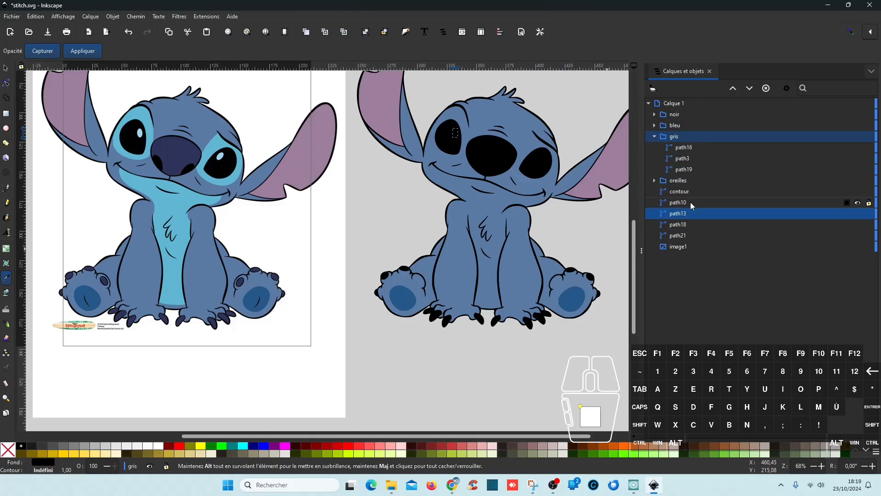
ctrl+click(691, 202)
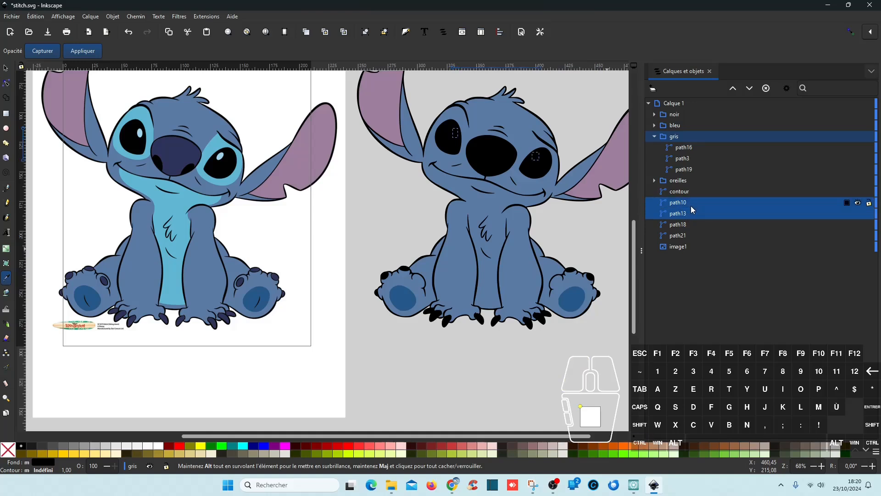
key(ctrl+g)
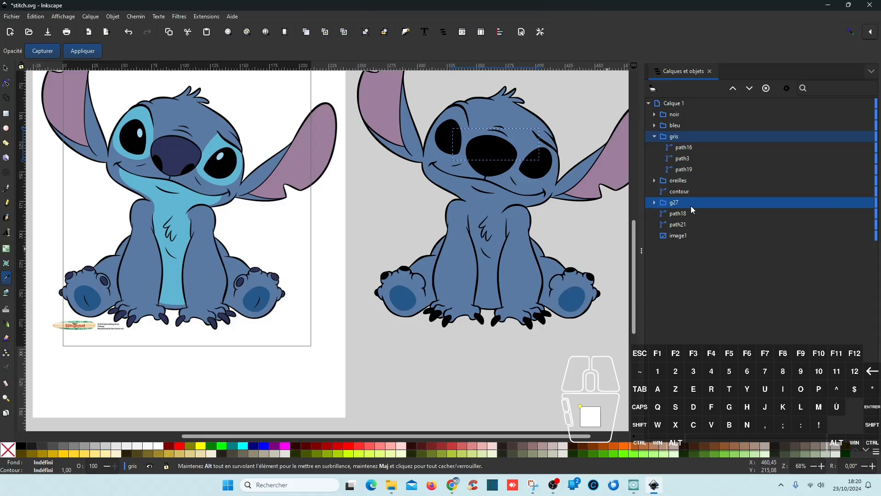
double_click(685, 202)
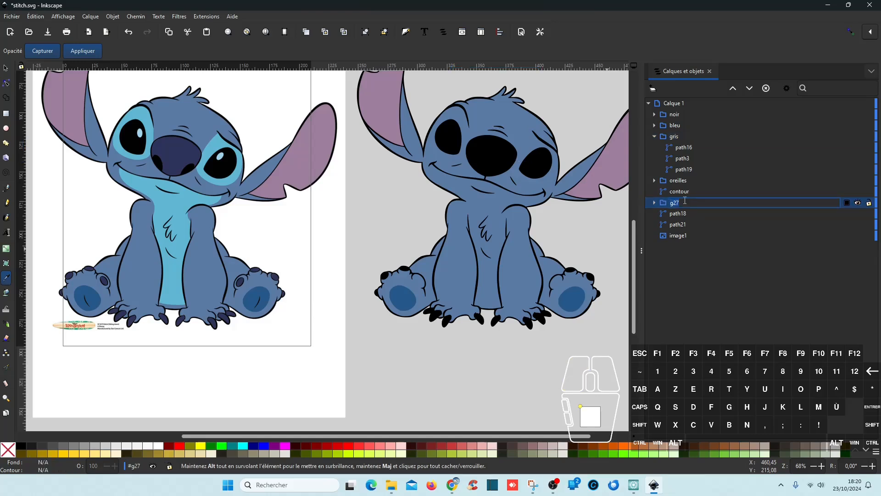
text(blanc)
key(Return)
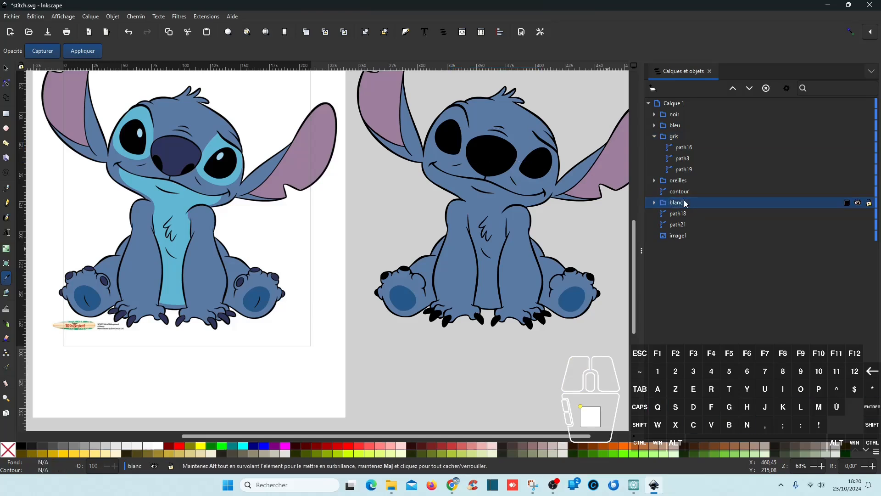
- Raise the blanc group above noir in the layer order and fill it with white
drag(689, 204, 751, 113)
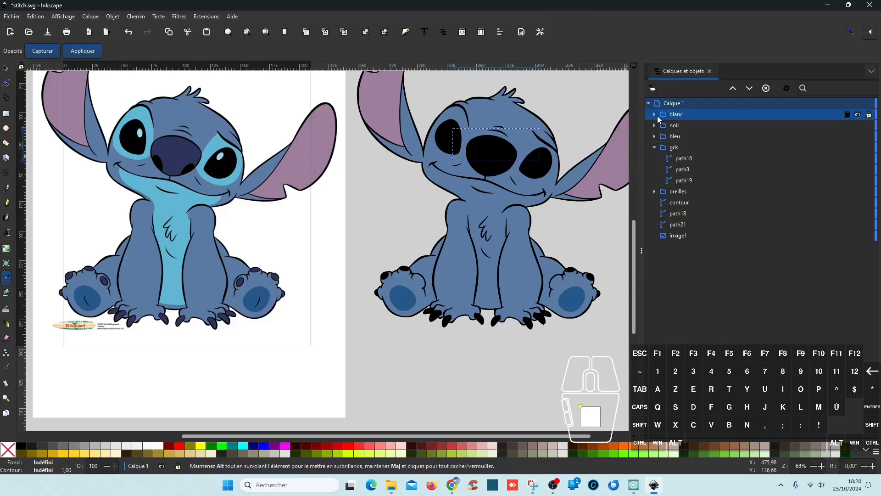
click(674, 116)
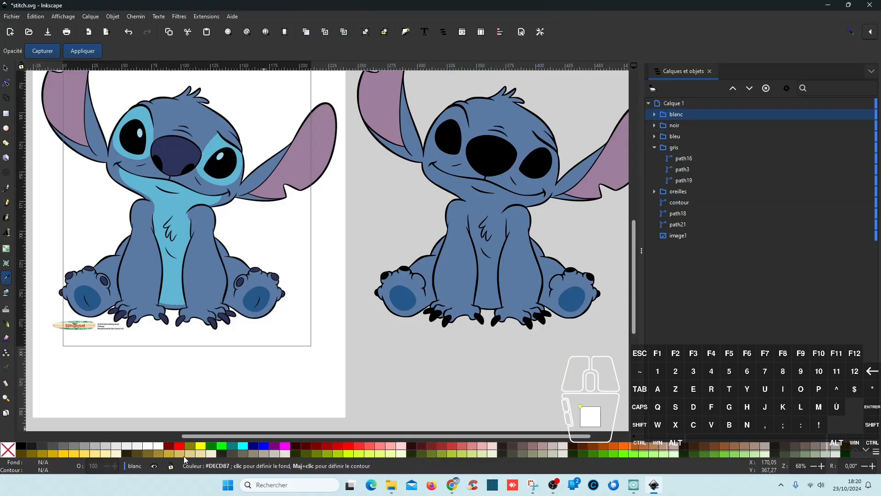
click(160, 444)
click(155, 445)
click(674, 116)
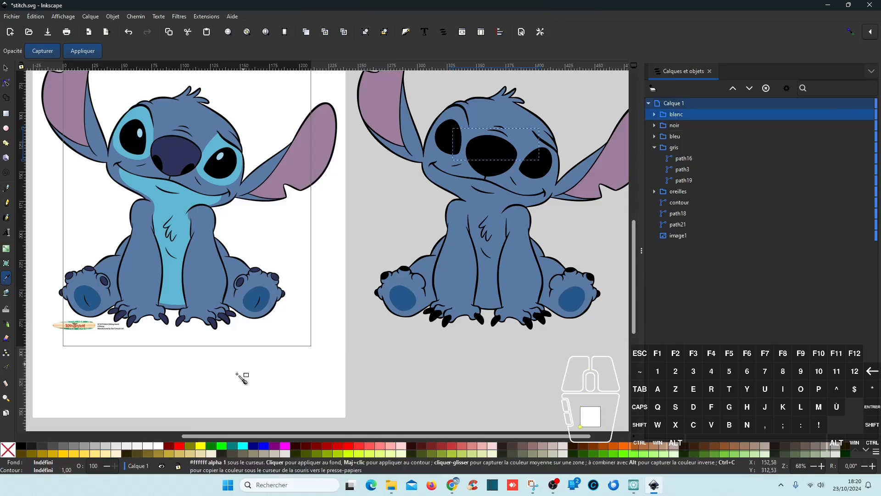
click(159, 448)
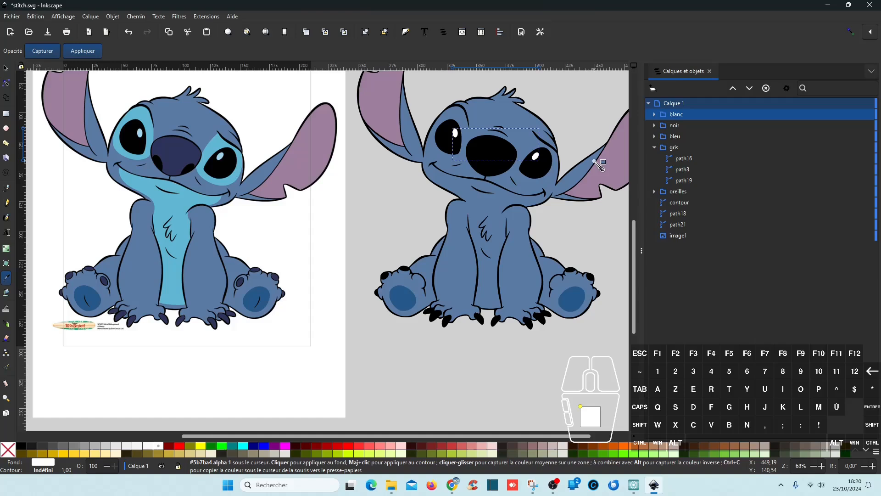
- Move the toe paths path18 and path21 into the noir group, save the drawing, and collapse the gris and noir groups
click(692, 224)
shift+click(689, 213)
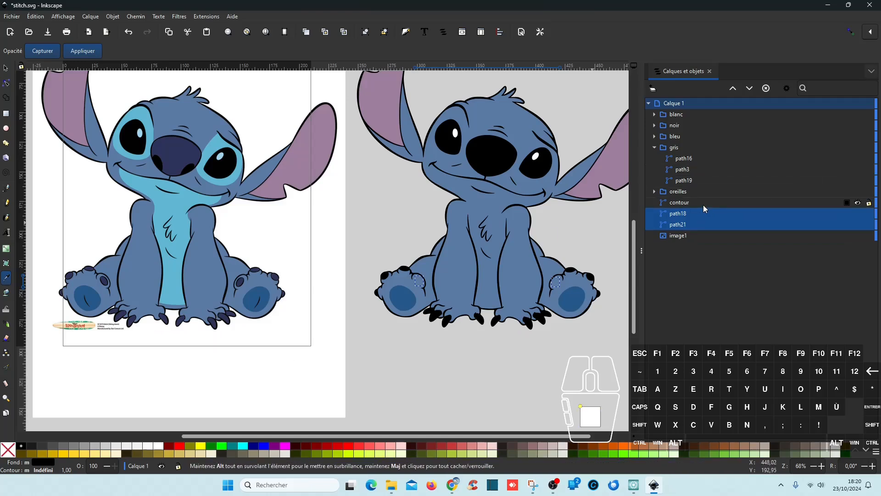
drag(684, 213, 759, 128)
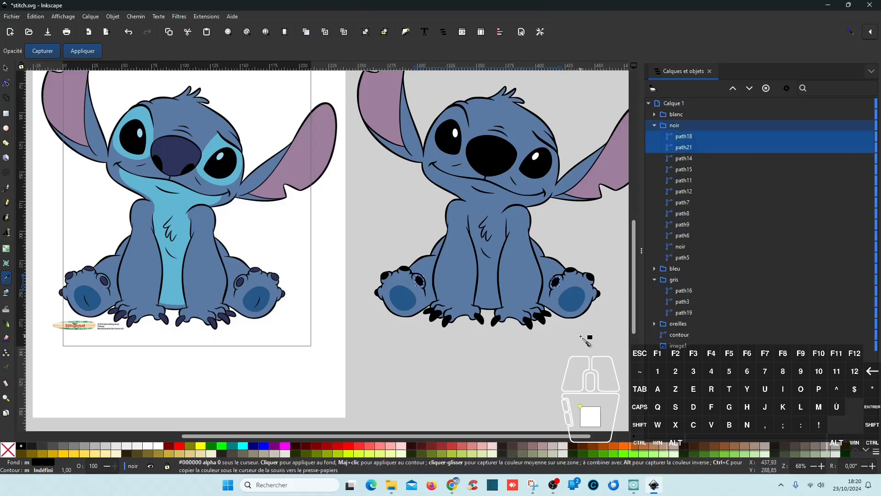
key(ctrl+s)
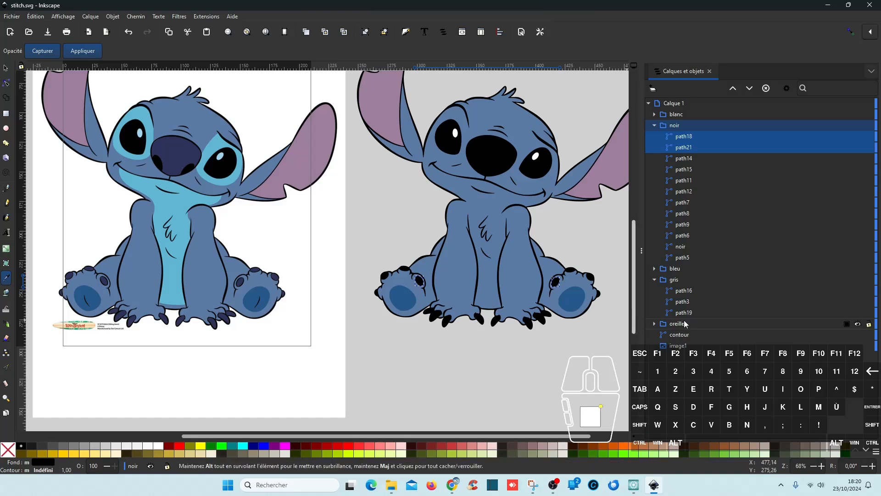
click(655, 280)
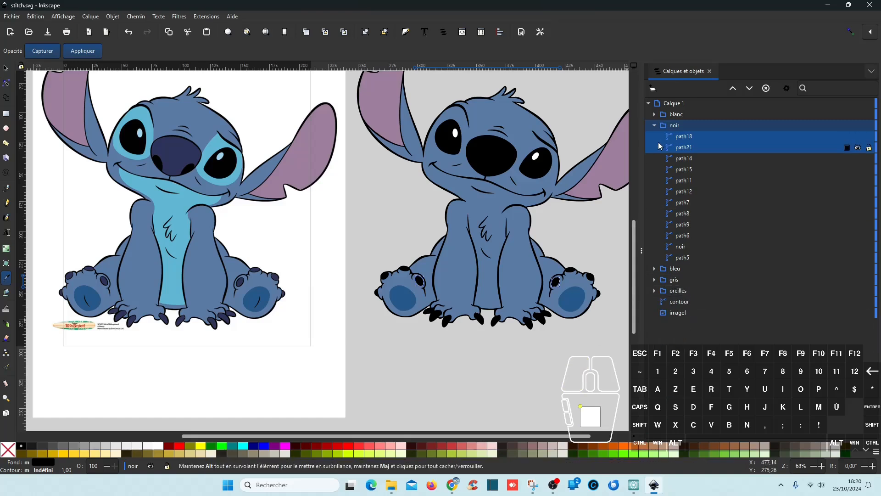
click(654, 125)
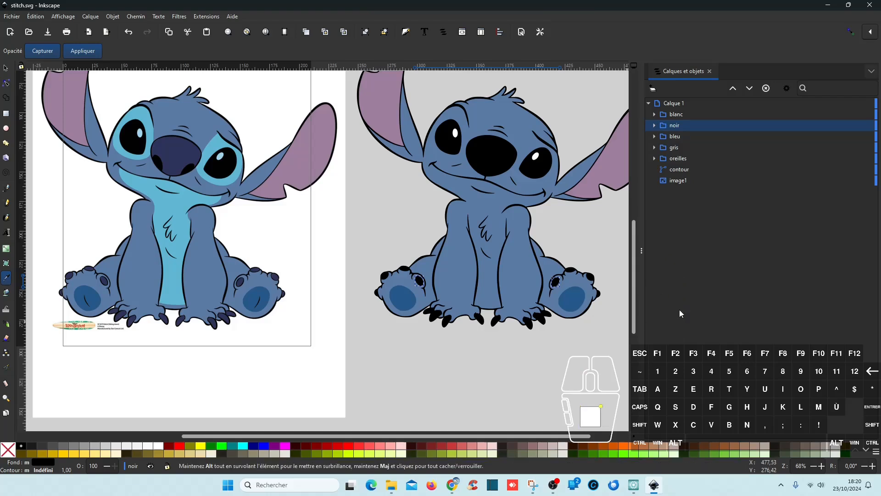
- Check the gris group by toggling its visibility, and examine the original image's light-blue face and belly areas against the traced copy
key(s)
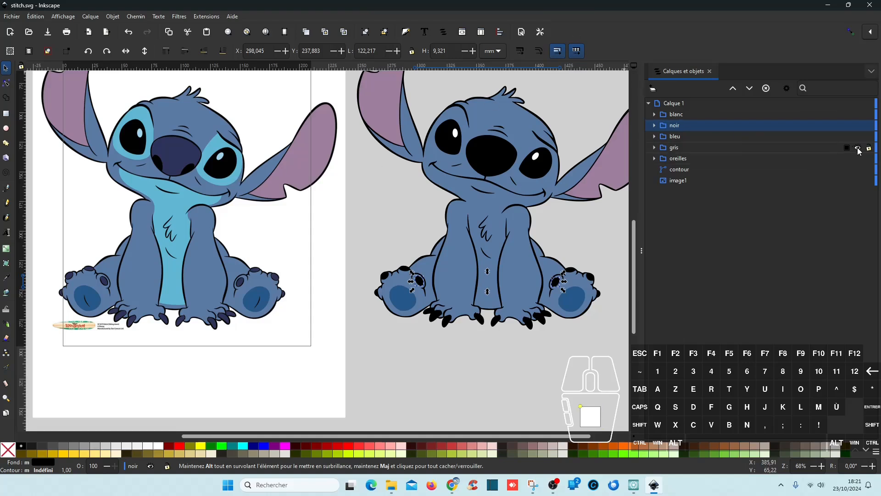
click(858, 148)
click(858, 148)
scroll(136, 175, up, 5)
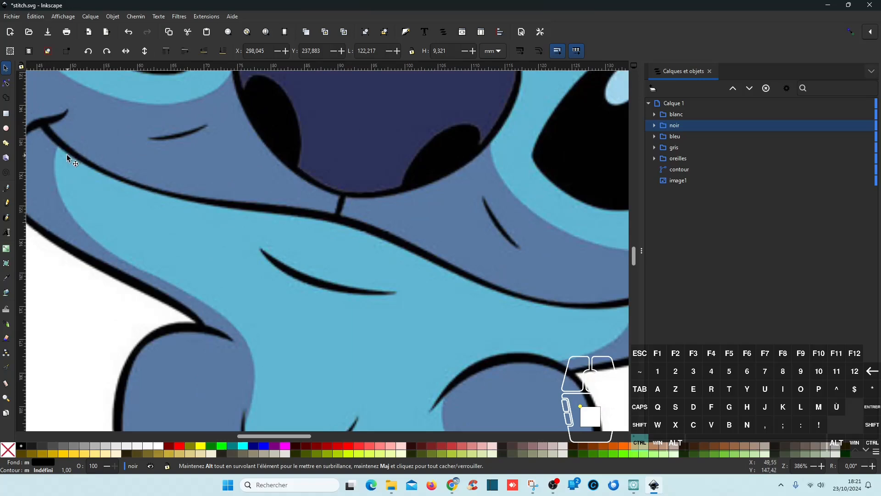
scroll(197, 189, down, 4)
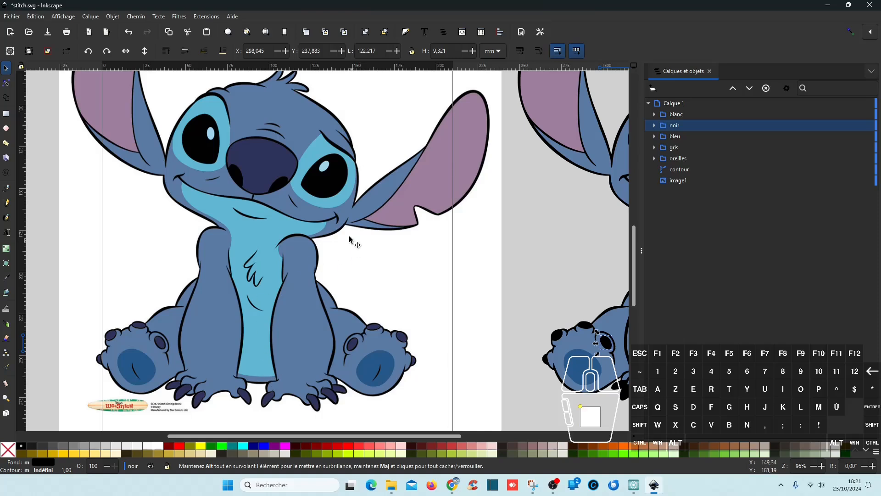
scroll(482, 244, down, 1)
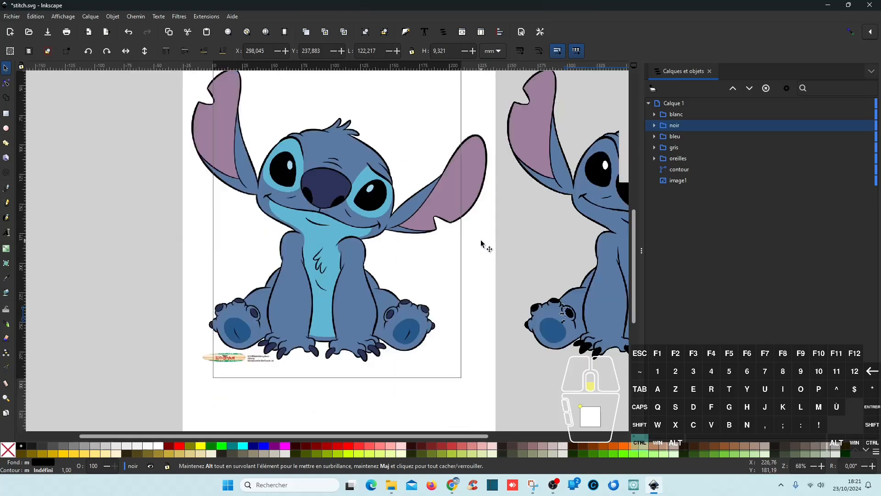
scroll(502, 243, right, 3)
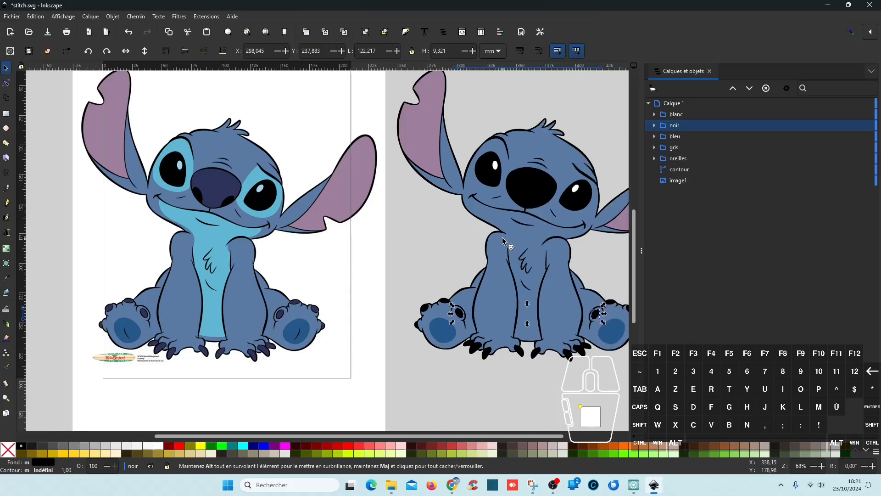
scroll(577, 277, right, 1)
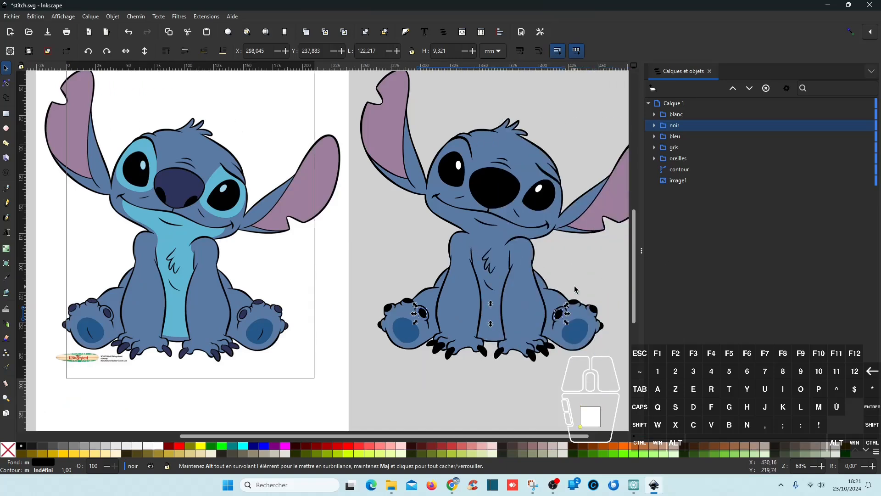
click(596, 285)
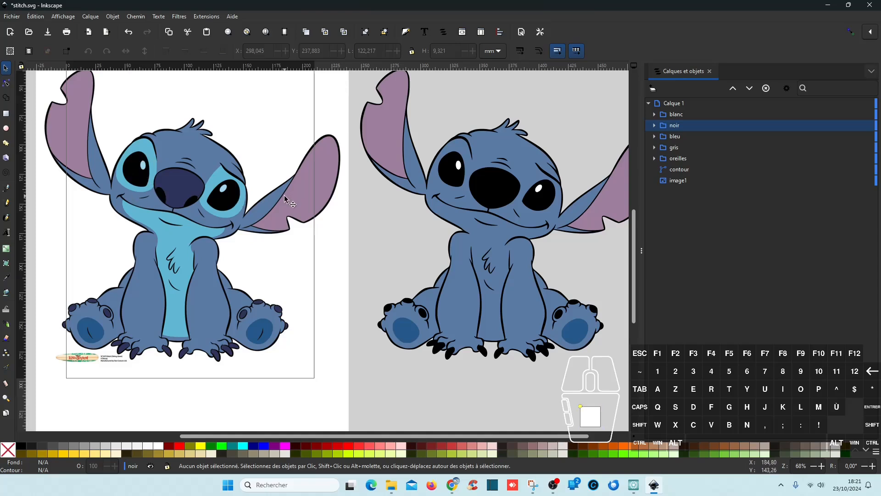
key(ctrl)
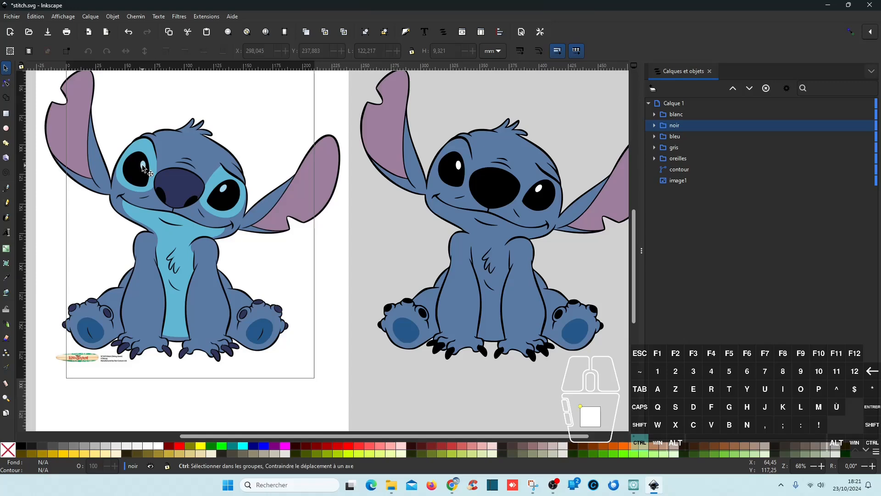
scroll(142, 165, up, 4)
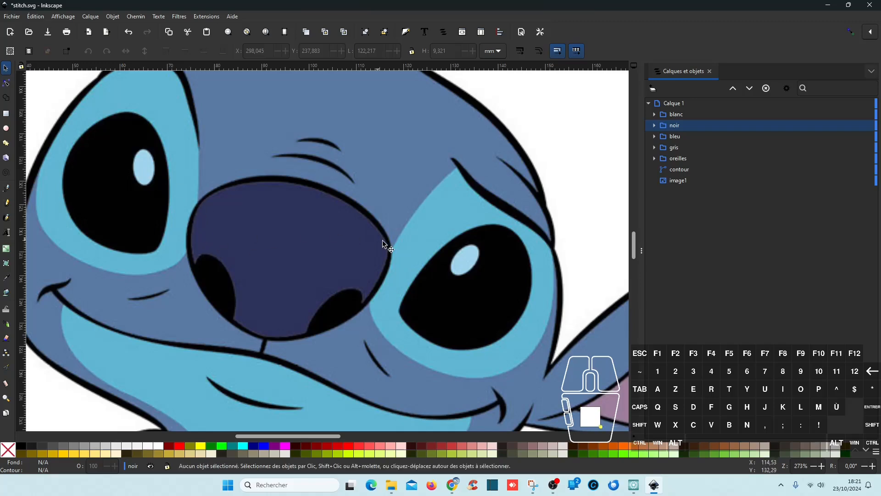
scroll(244, 224, down, 5)
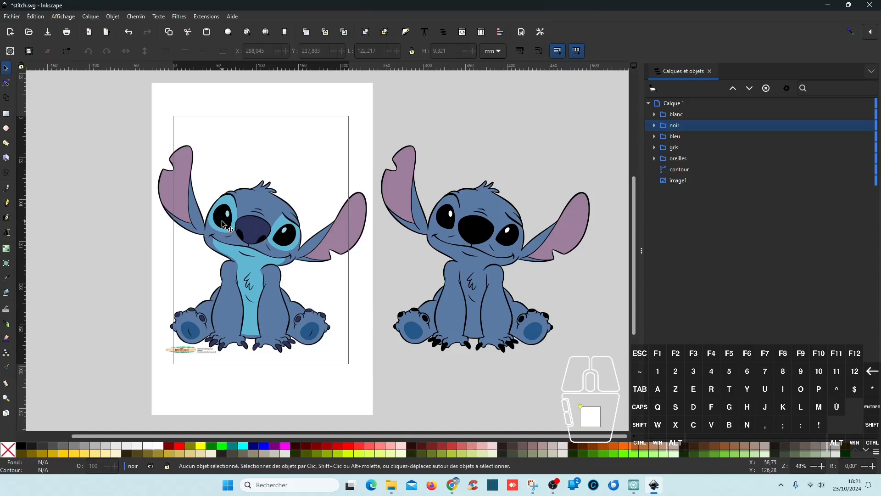
scroll(221, 212, up, 3)
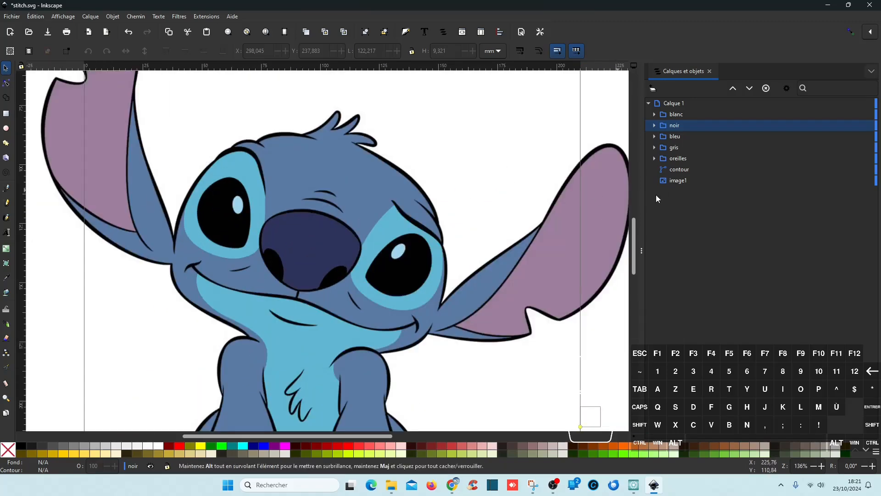
- Lock image1 and trace the light-blue area around the left-hand eye with a closed six-point Pen path
click(869, 181)
click(7, 188)
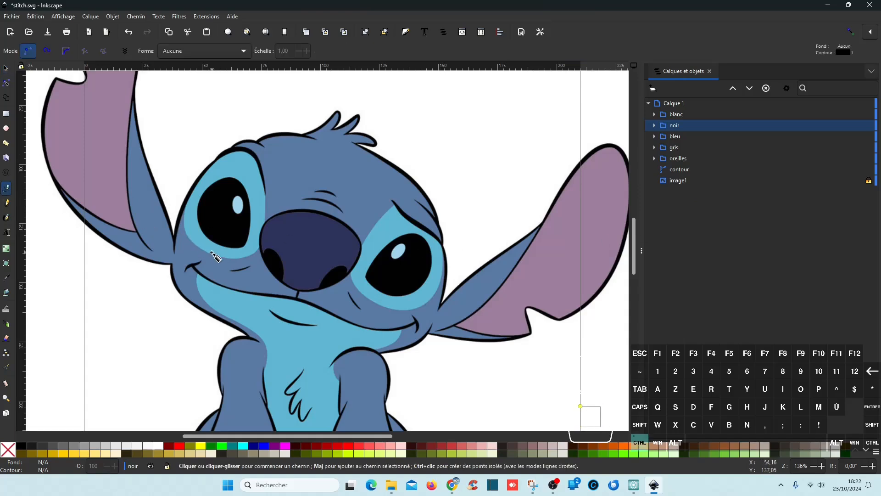
scroll(216, 266, up, 3)
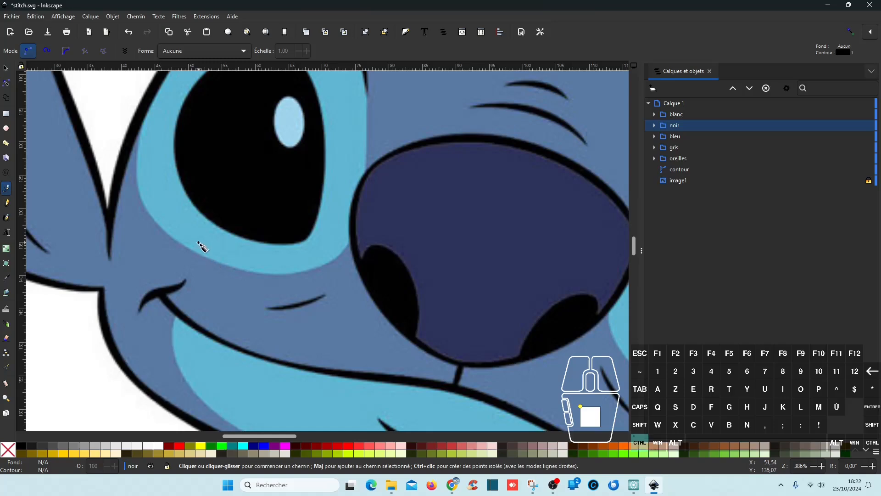
scroll(200, 246, down, 1)
click(184, 243)
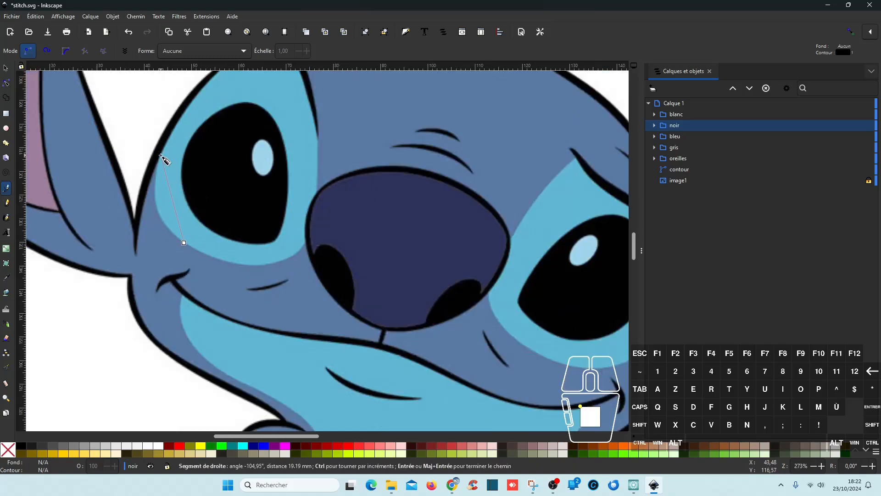
scroll(202, 174, up, 5)
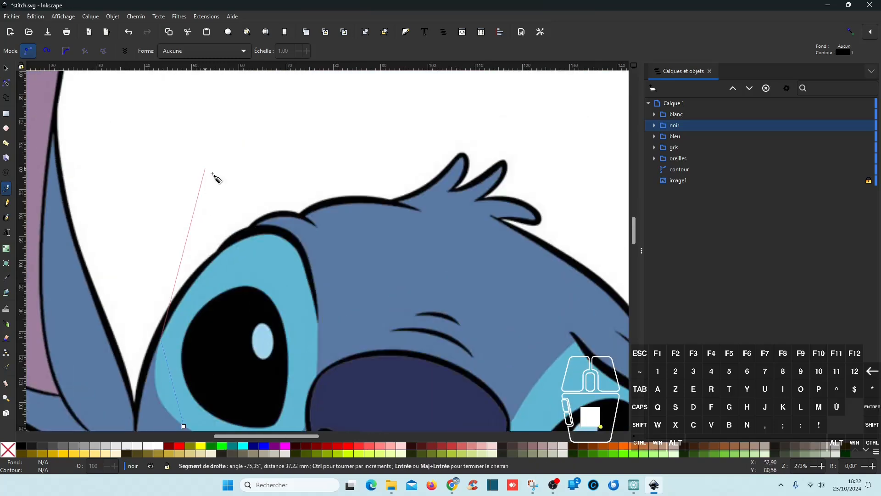
click(237, 244)
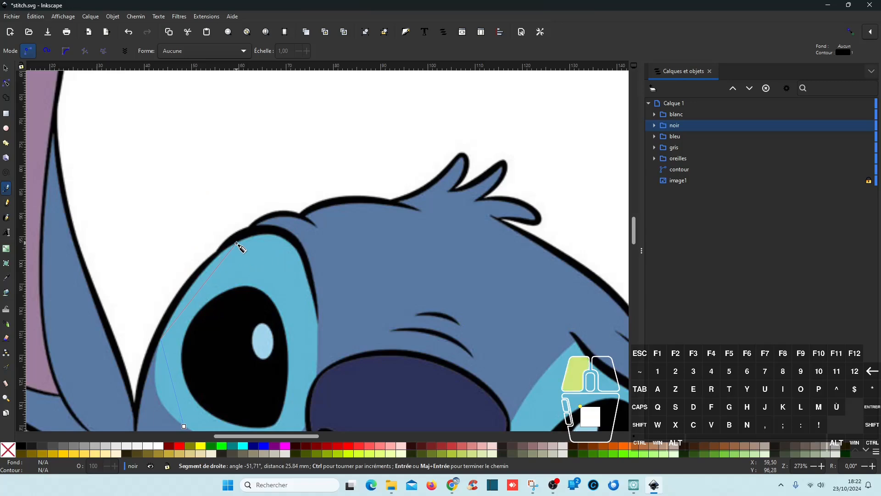
click(303, 267)
scroll(310, 295, down, 3)
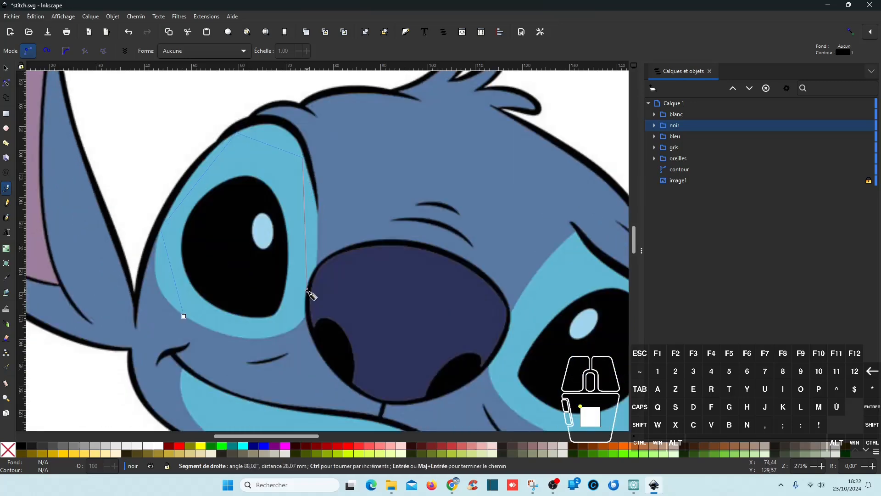
click(318, 266)
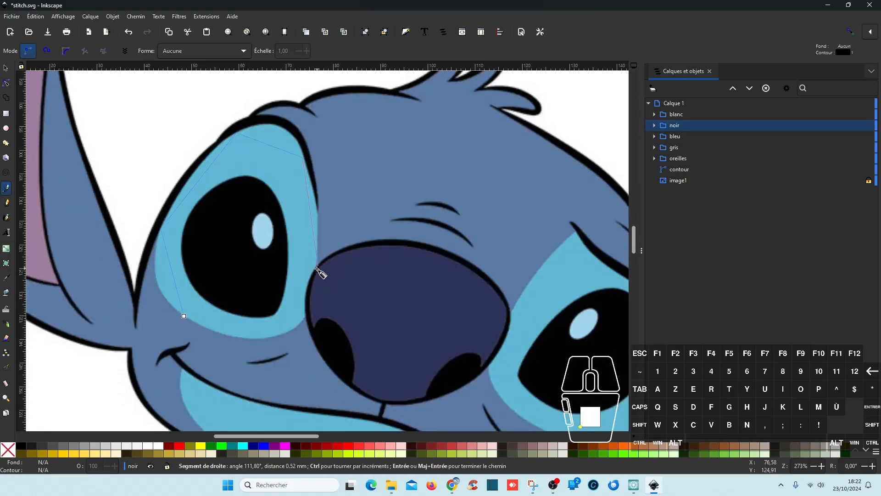
click(307, 316)
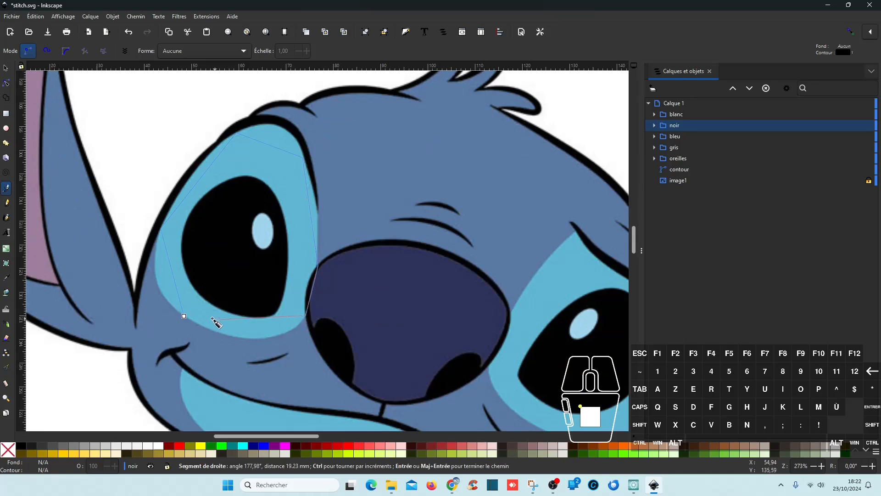
click(185, 317)
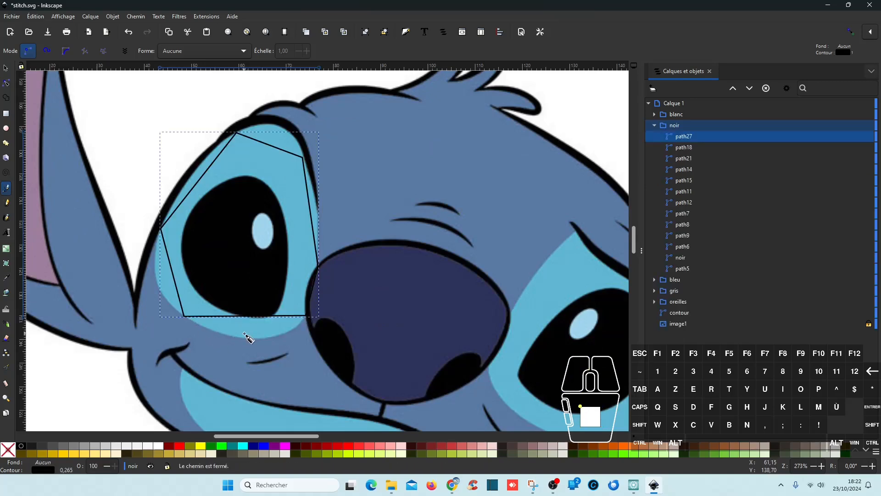
- Give the eye path a yellow stroke and bend its straight segments to follow the edge of the light-blue area
shift+click(201, 446)
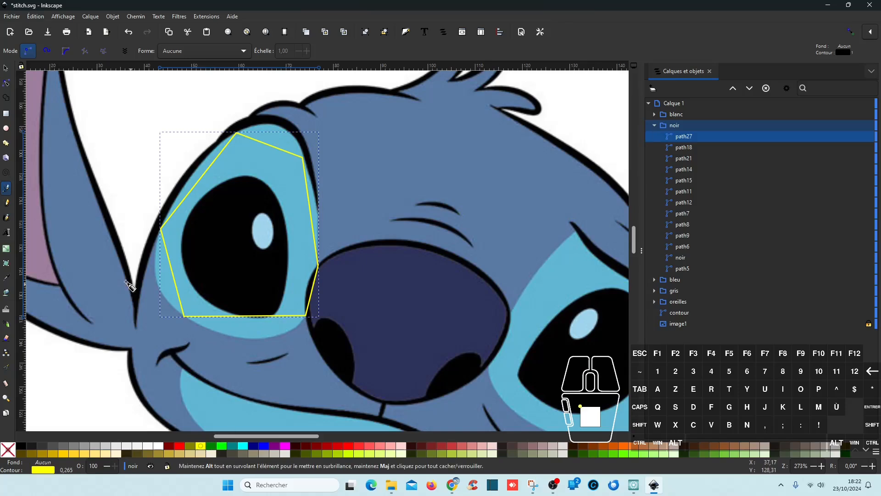
click(7, 83)
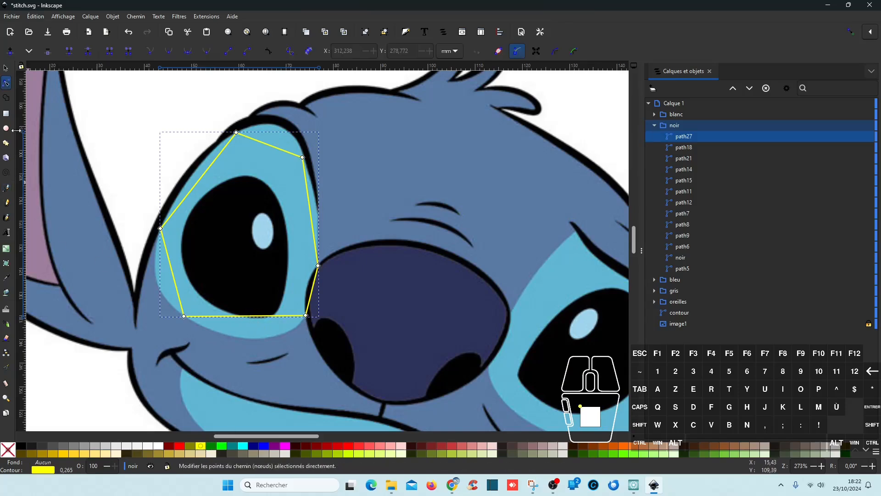
drag(252, 317, 256, 348)
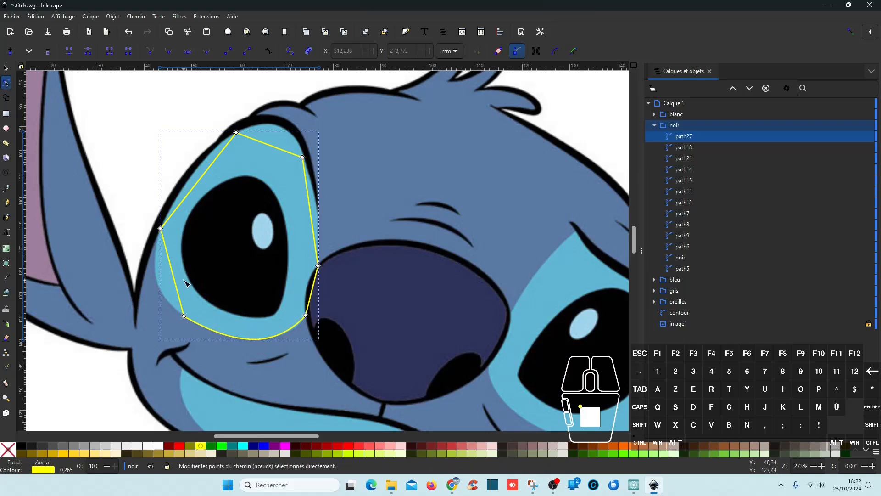
drag(173, 281, 166, 300)
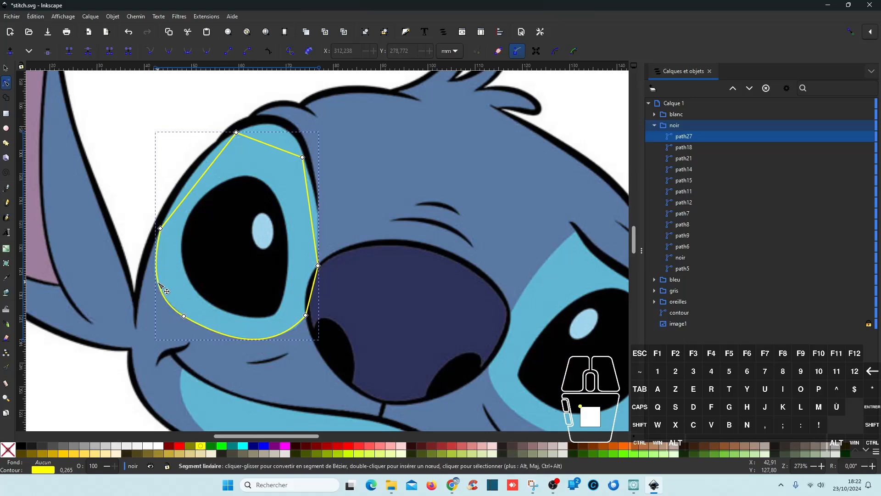
drag(198, 186, 192, 180)
drag(266, 147, 264, 132)
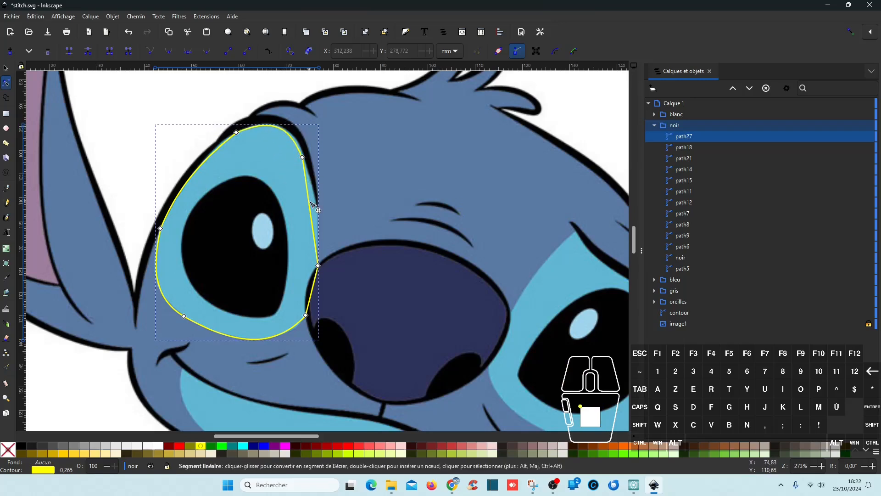
drag(309, 202, 316, 201)
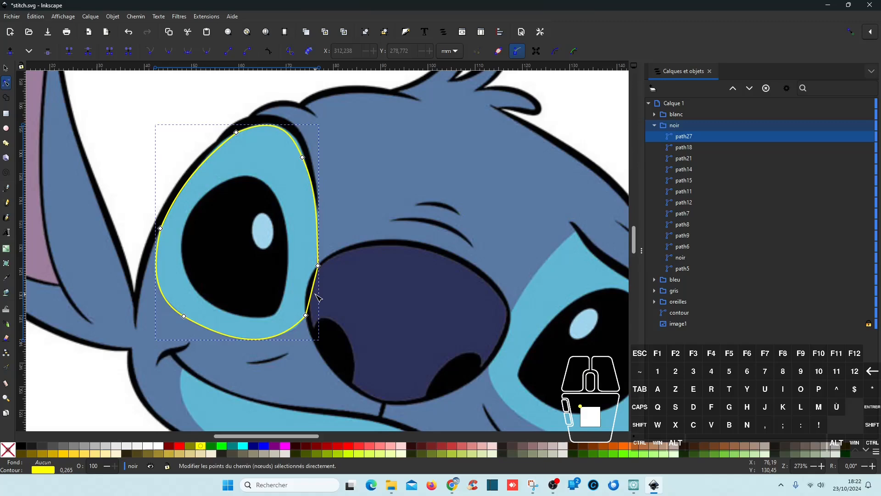
drag(314, 289, 313, 295)
- Reposition the eye path's node at the upper inner edge and lengthen its lower handle to match the black outline
scroll(312, 149, up, 2)
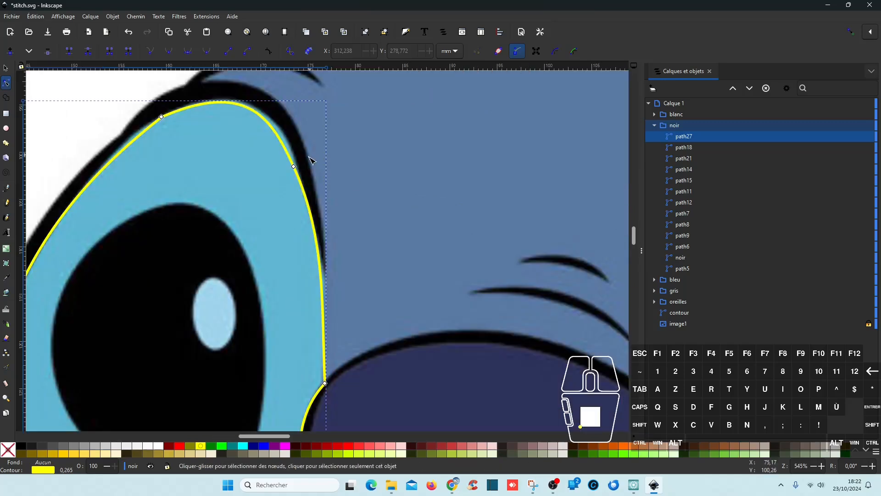
drag(298, 168, 300, 163)
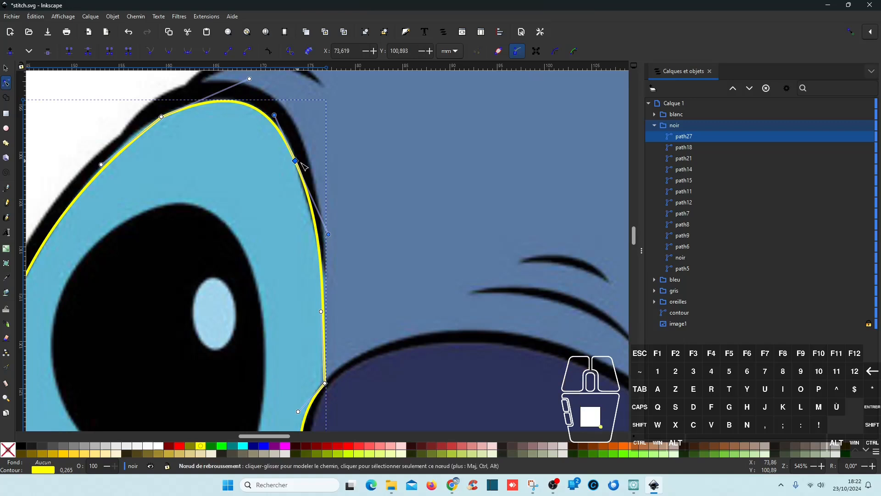
drag(329, 235, 331, 253)
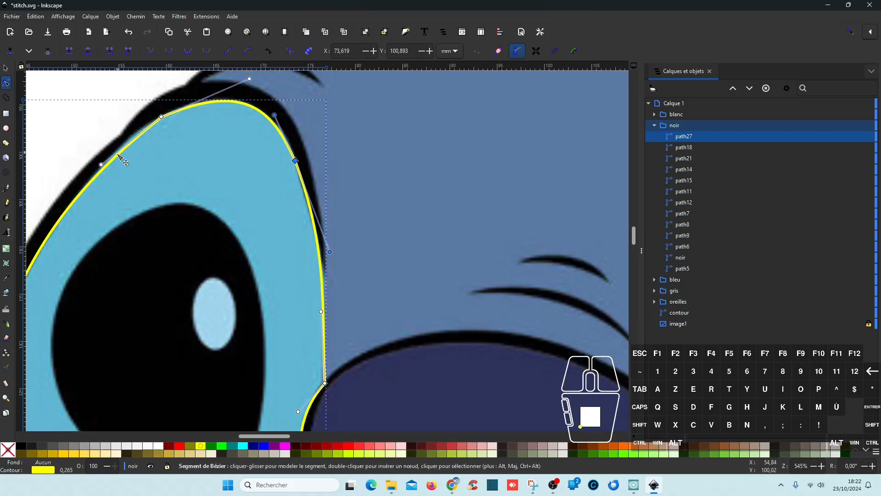
ctrl+scroll(193, 159, down, 2)
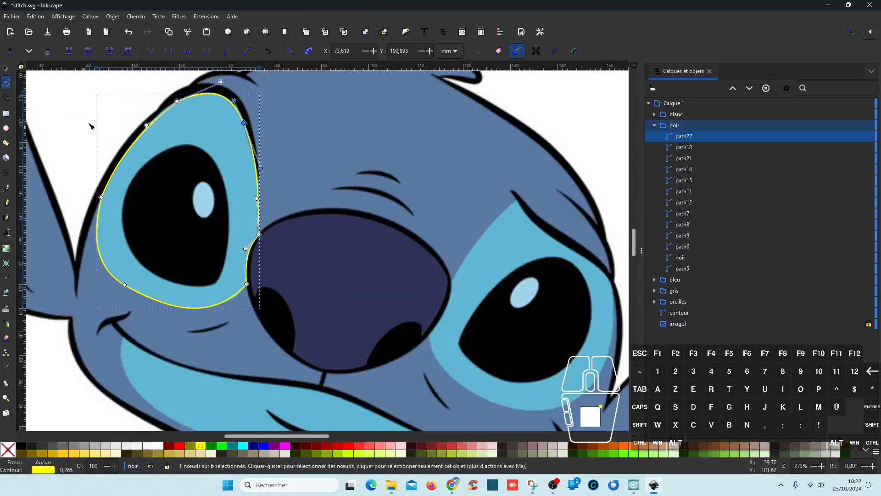
- Make the eye path's three upper nodes and its lower outer node smooth, adjusting the handles to fit the light-blue edge
drag(58, 84, 286, 214)
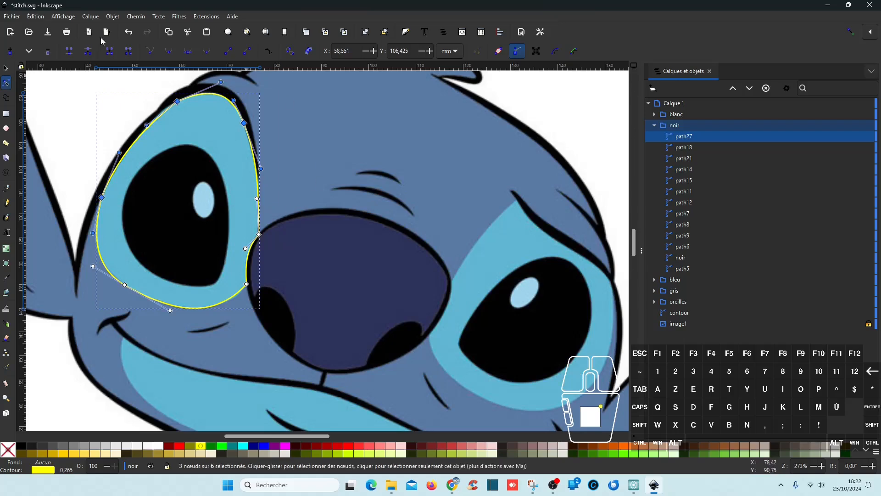
click(169, 52)
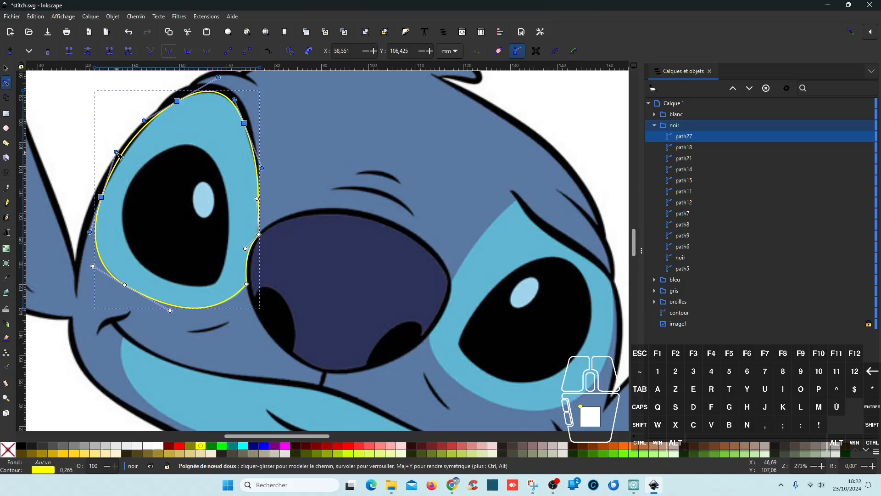
mouse_move(118, 154)
mouse_down()
mouse_move(137, 136)
mouse_move(118, 166)
mouse_up()
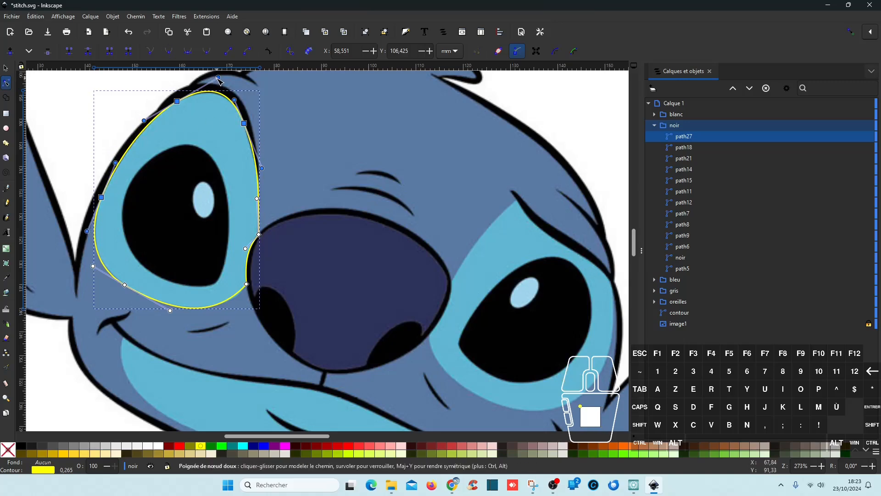
drag(219, 78, 218, 82)
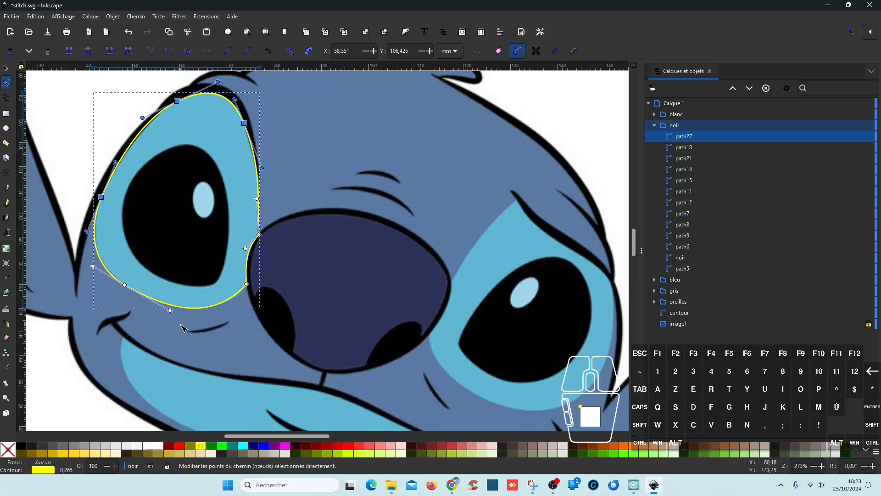
drag(148, 315, 115, 278)
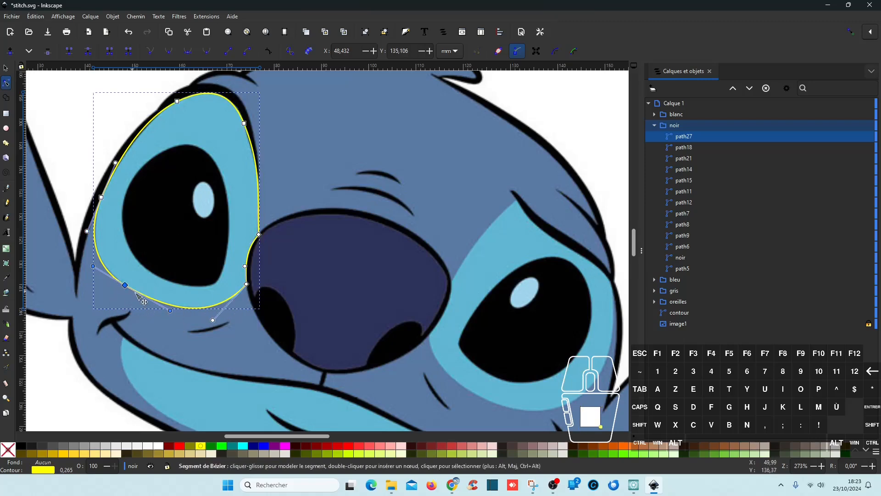
click(171, 52)
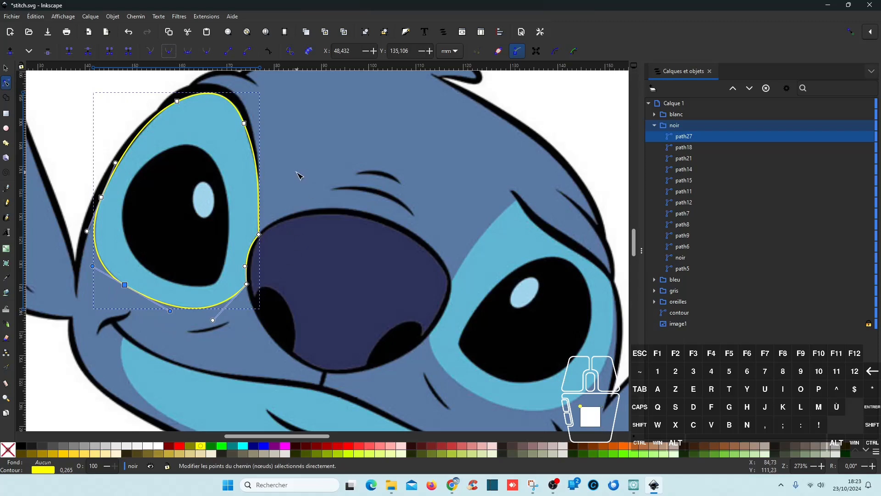
click(302, 170)
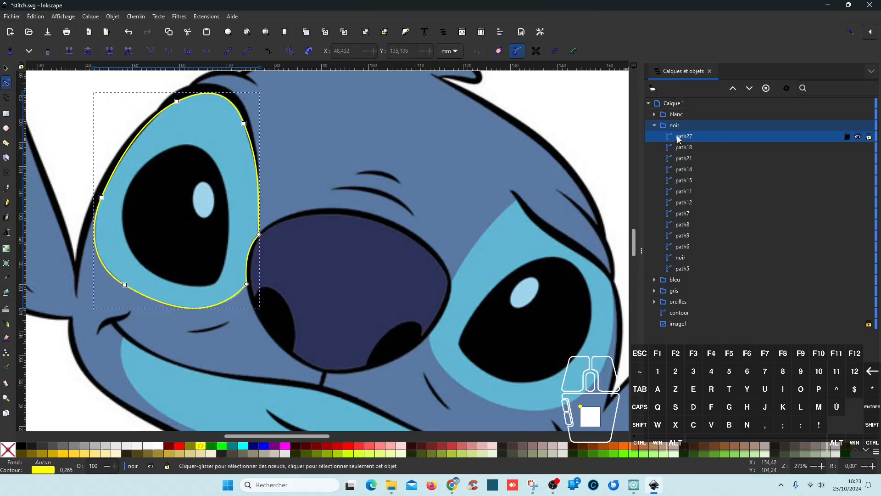
- Move path27 out of the noir group to sit between noir and bleu in the layer order, and collapse noir
drag(678, 139, 753, 277)
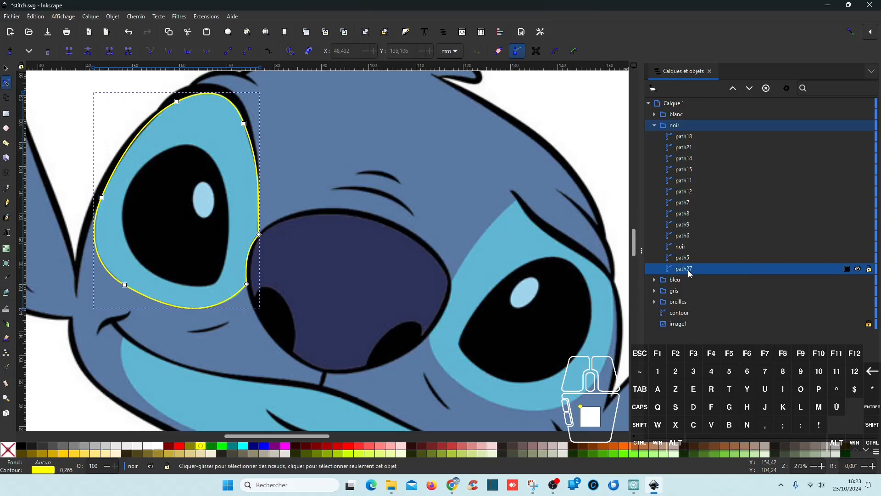
drag(689, 274, 712, 274)
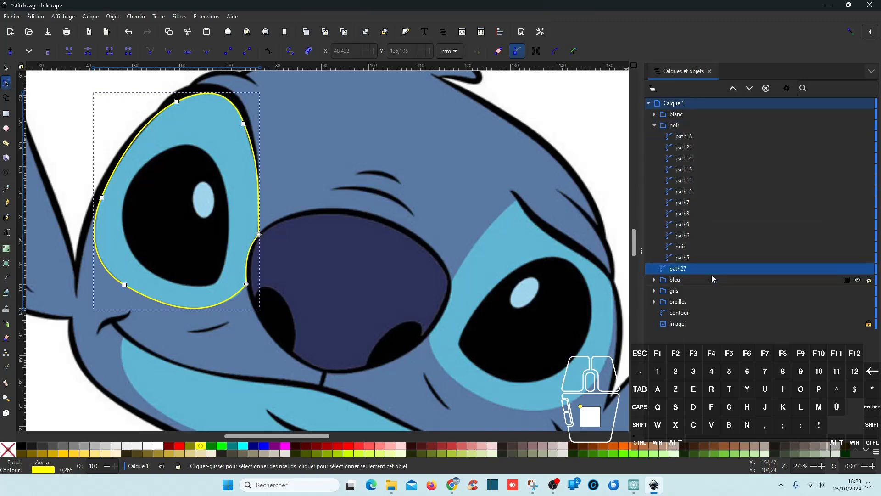
click(655, 125)
click(681, 131)
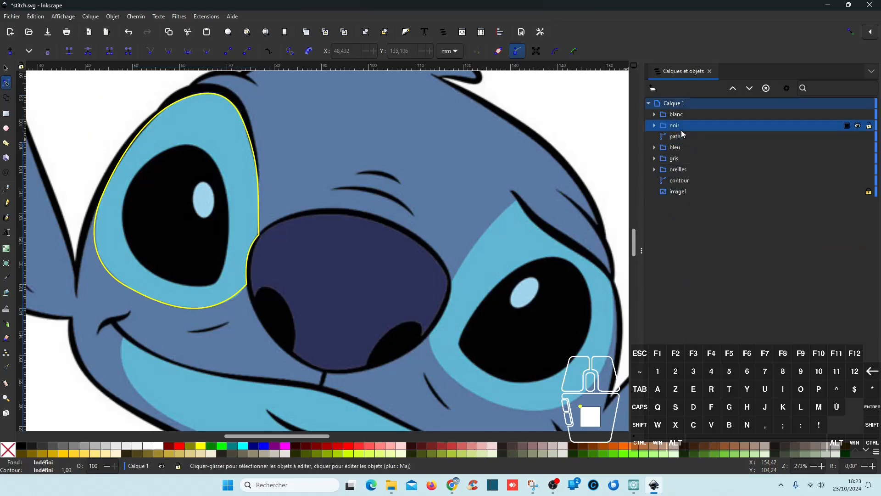
- Rename path27 as oeil g
click(684, 137)
double_click(685, 136)
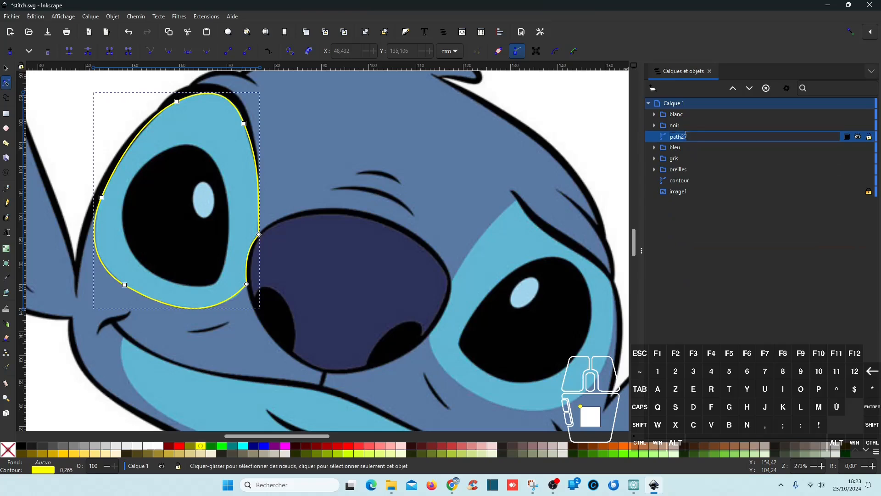
text(oeil g)
key(Return)
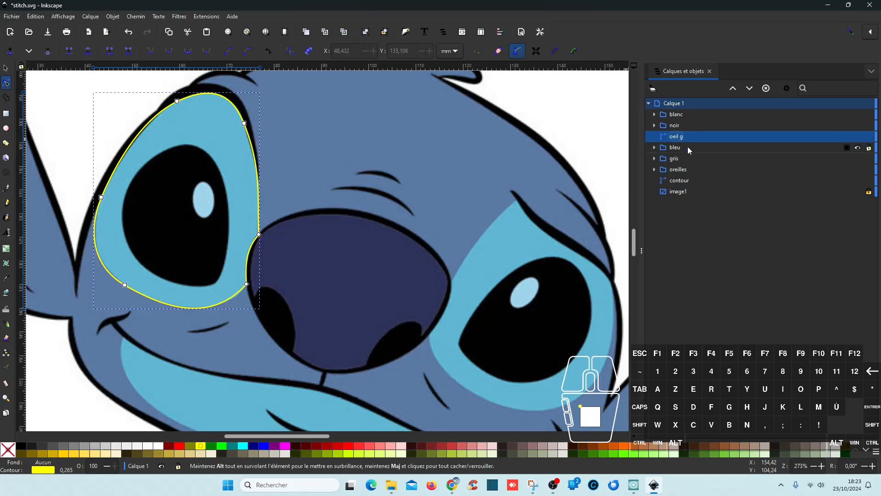
- Fill oeil g with the light blue sampled from the image around the eye and remove its stroke
click(6, 278)
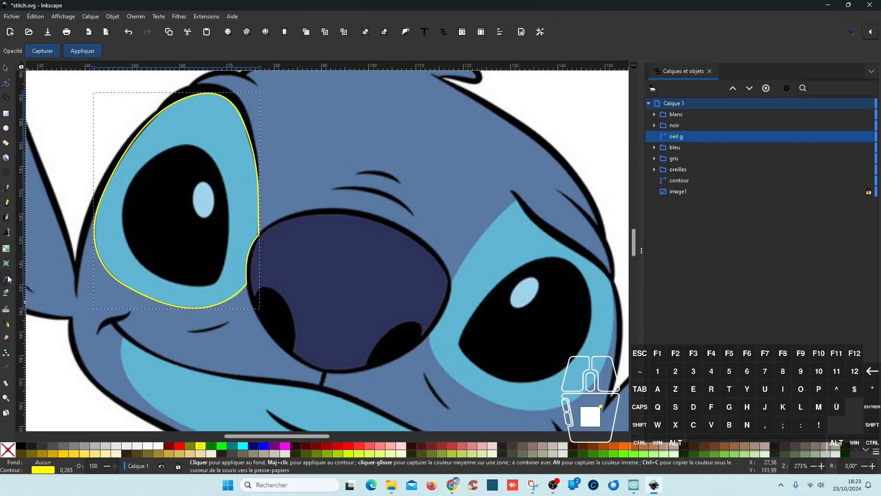
click(246, 164)
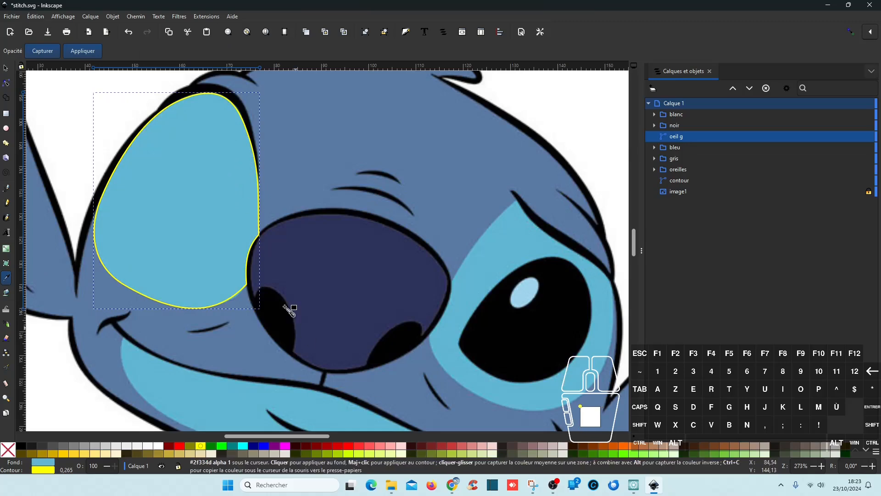
shift+click(10, 451)
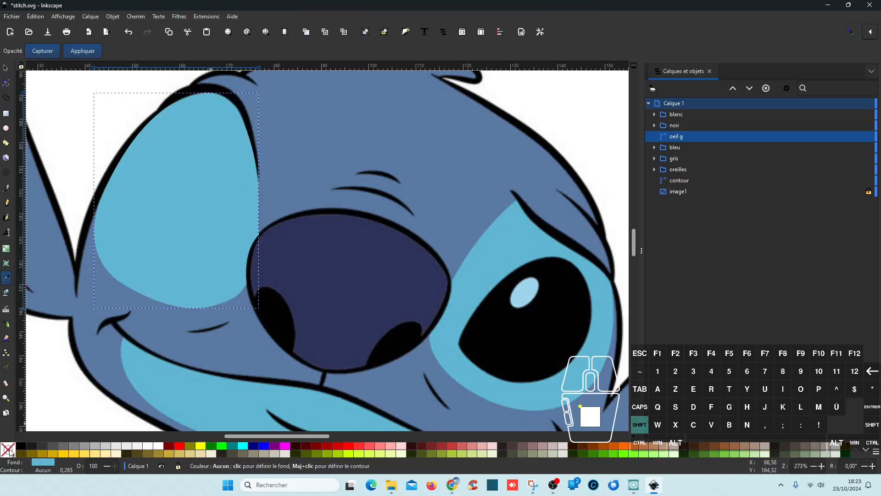
scroll(318, 216, down, 1)
scroll(318, 216, down, 2)
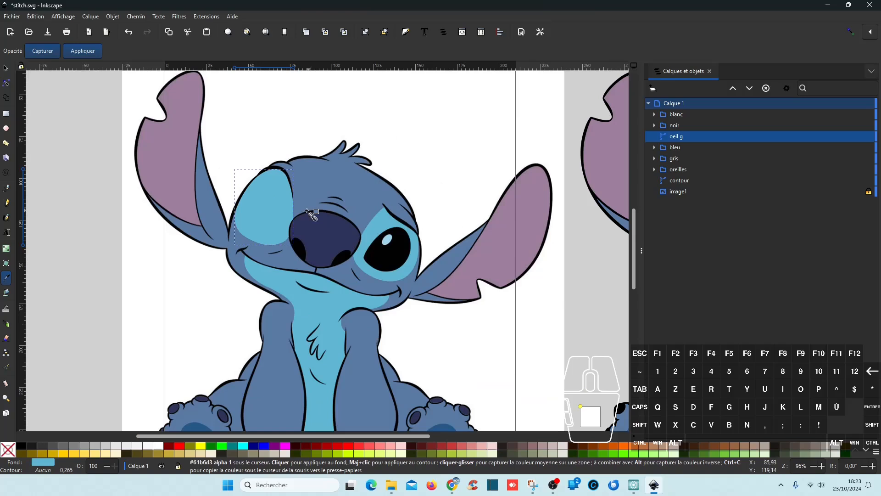
- Move oeil g onto the traced Stitch at about X 309 mm, Y 95 mm, fitting it around the left eye
click(6, 69)
scroll(426, 233, down, 1)
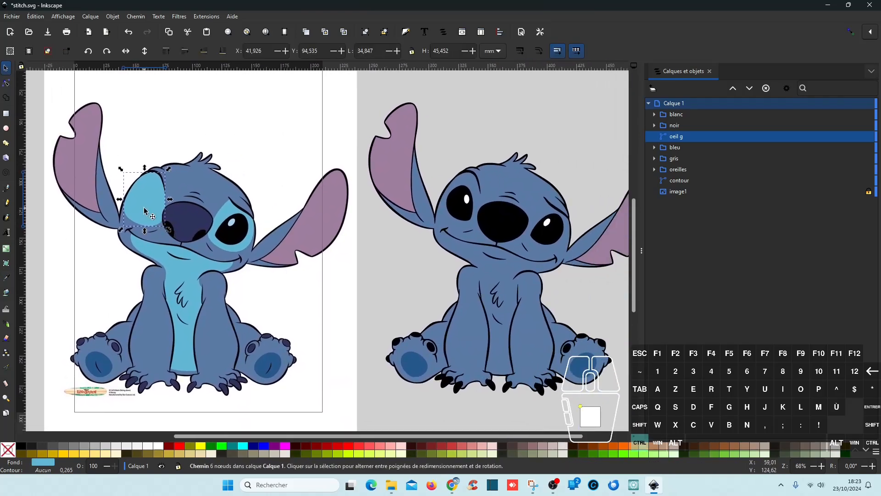
drag(144, 211, 465, 225)
scroll(466, 212, up, 4)
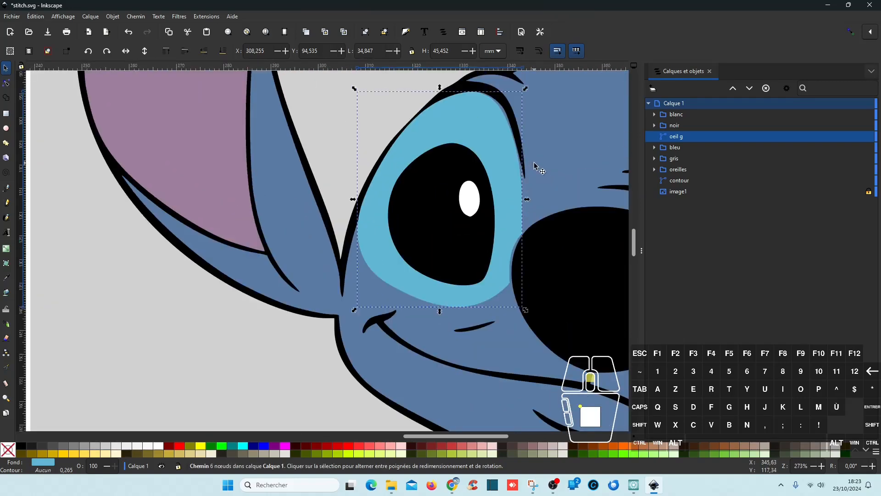
ctrl+click(504, 167)
drag(504, 167, 508, 168)
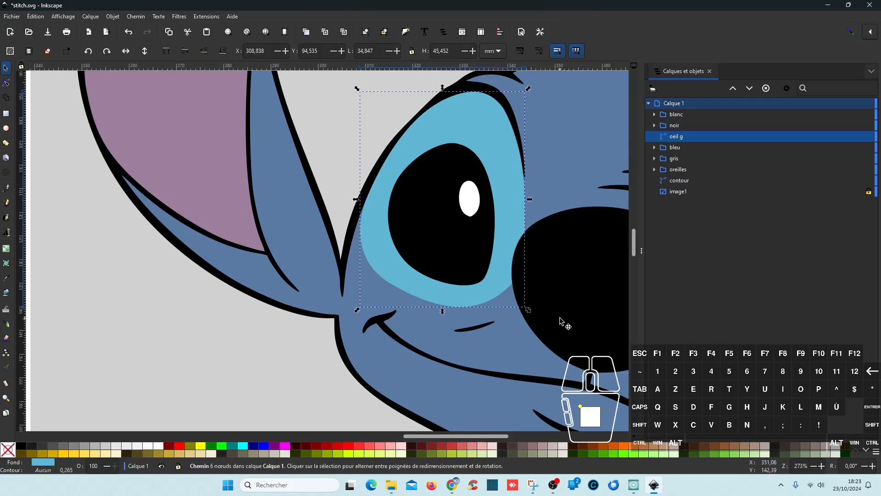
scroll(549, 311, down, 2)
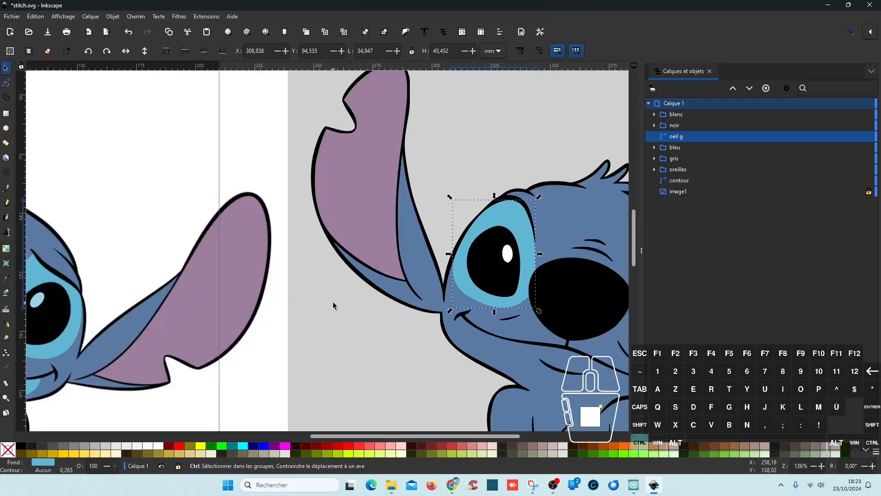
scroll(523, 281, up, 1)
scroll(523, 281, up, 4)
scroll(523, 281, down, 3)
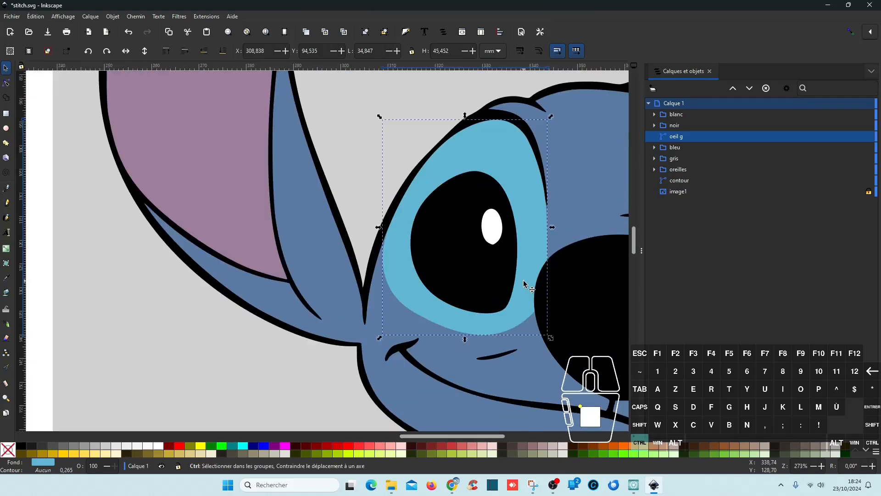
scroll(523, 281, down, 2)
scroll(358, 308, right, 3)
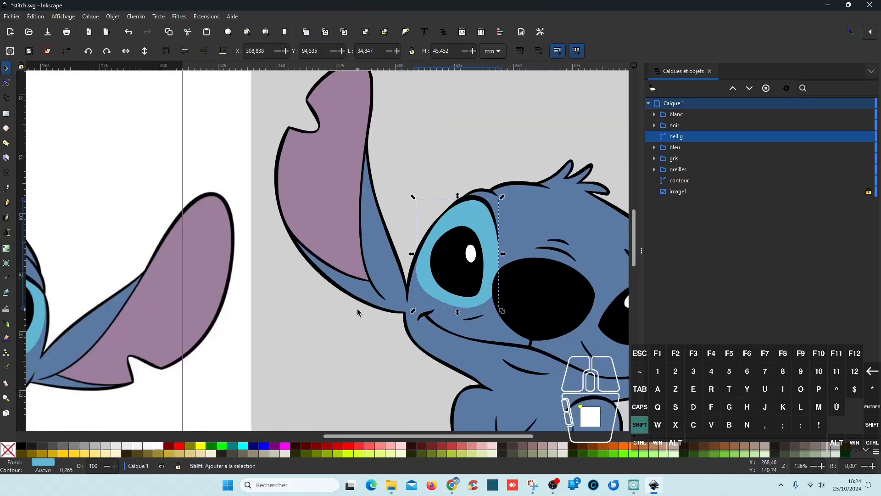
- Draw a closed six-node path with the Pen tool around the light-blue area of the image's right eye and give it a yellow stroke
scroll(357, 310, down, 3)
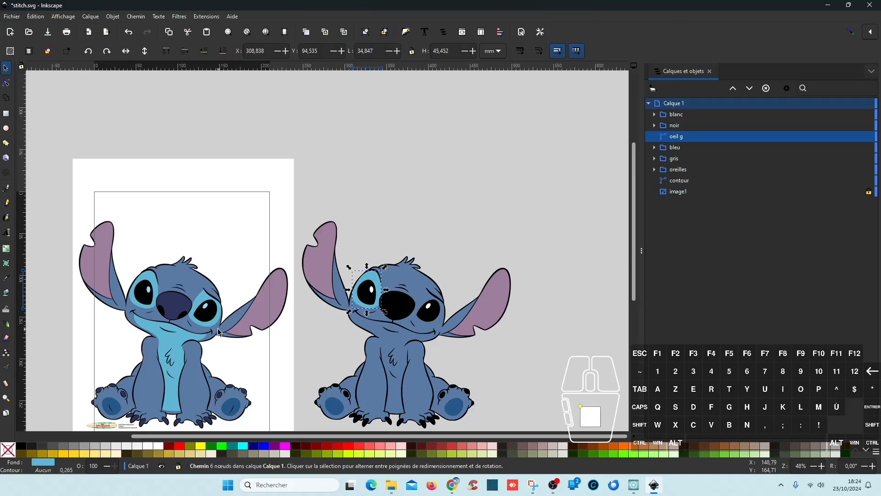
scroll(218, 332, up, 3)
scroll(216, 312, up, 2)
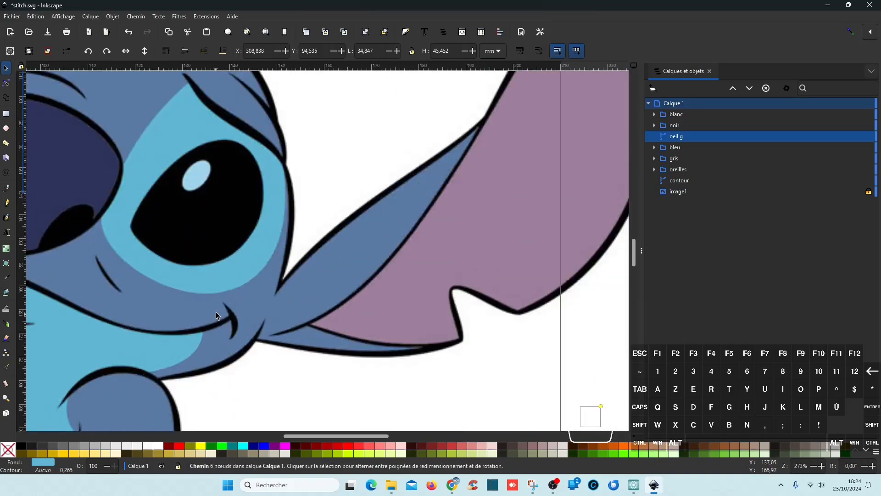
drag(216, 312, 337, 341)
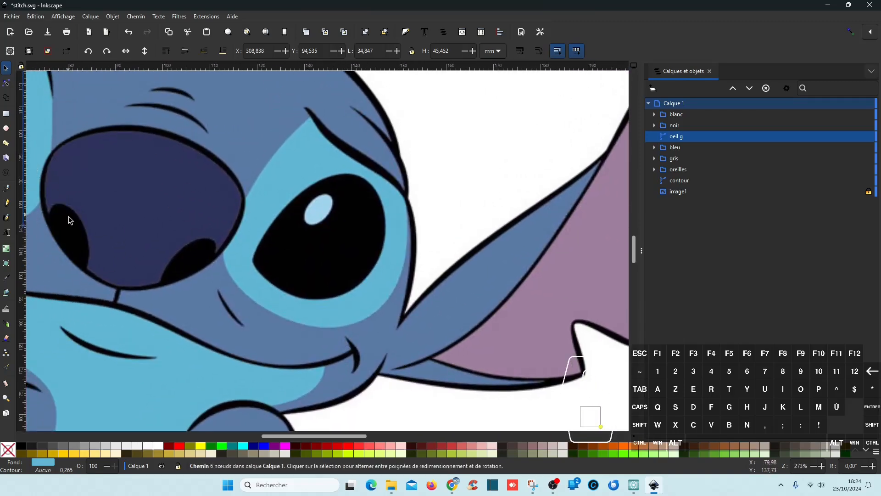
click(6, 188)
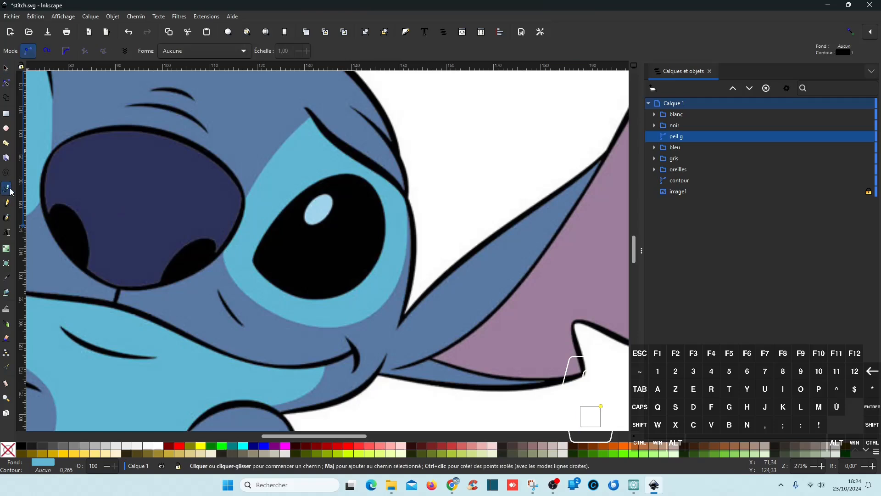
click(311, 117)
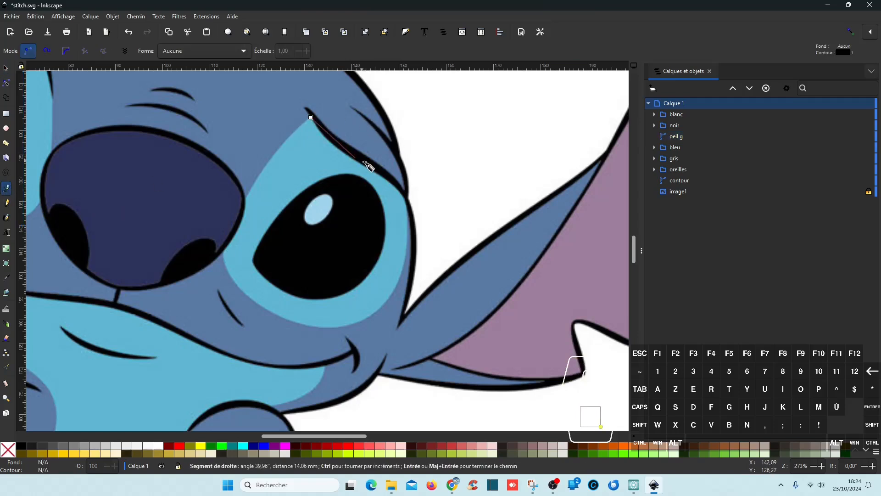
click(391, 184)
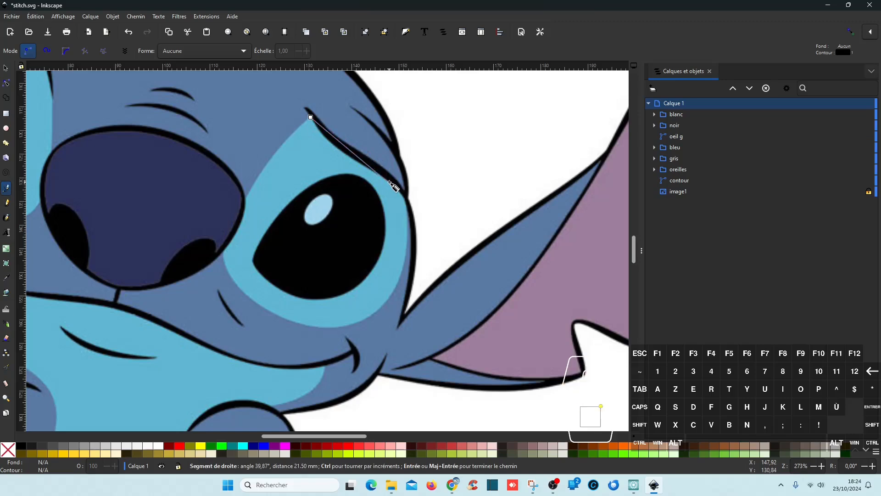
click(407, 214)
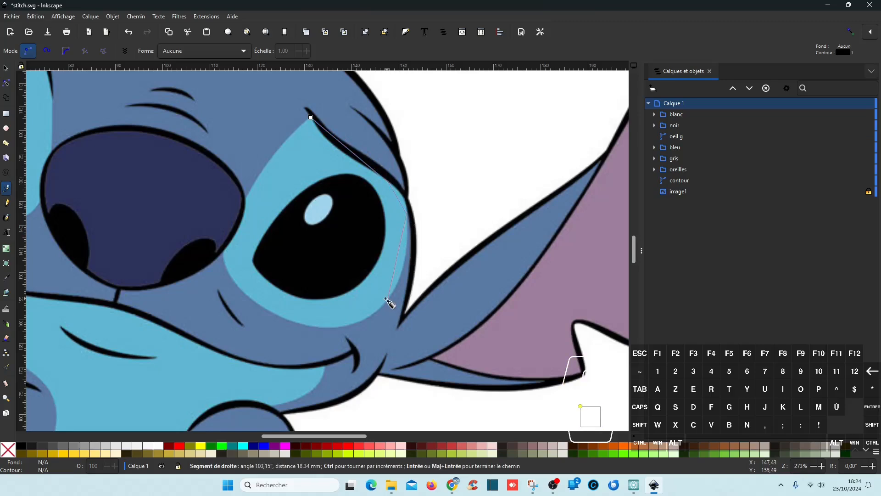
click(356, 323)
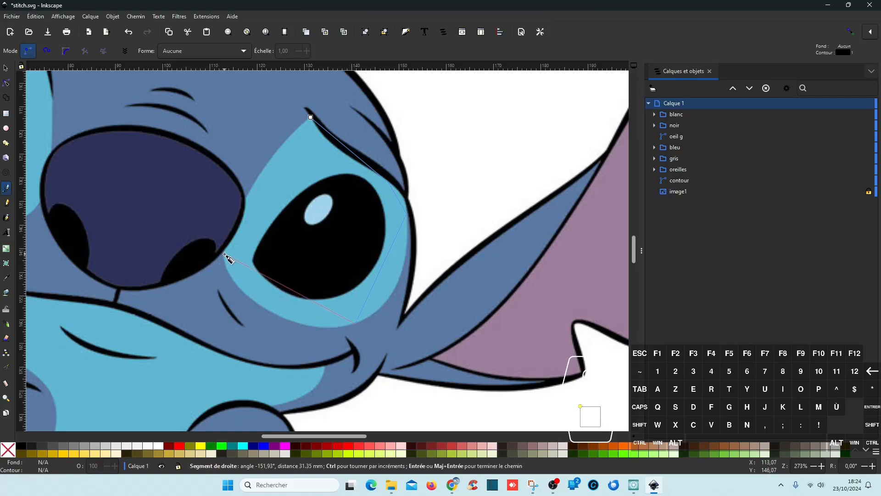
click(224, 254)
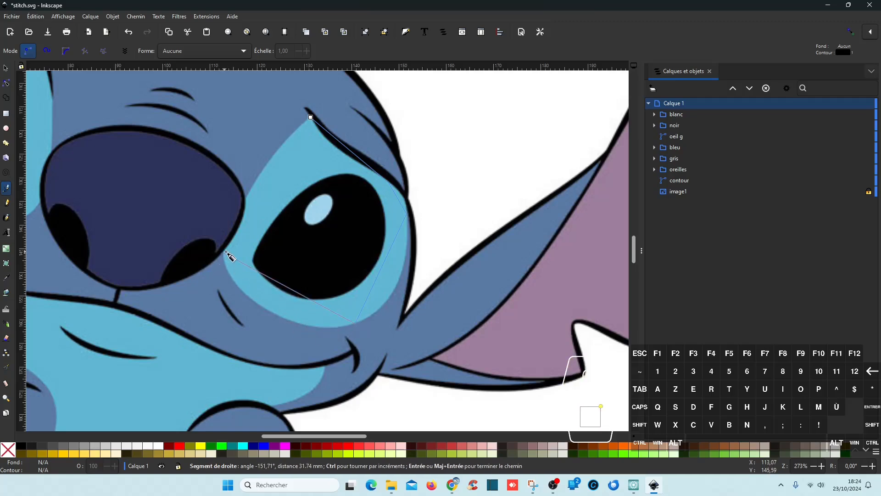
click(247, 201)
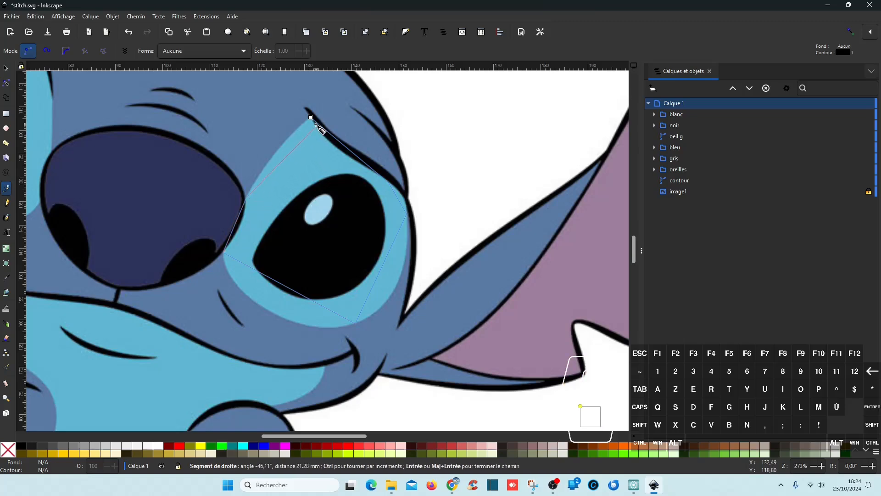
click(311, 118)
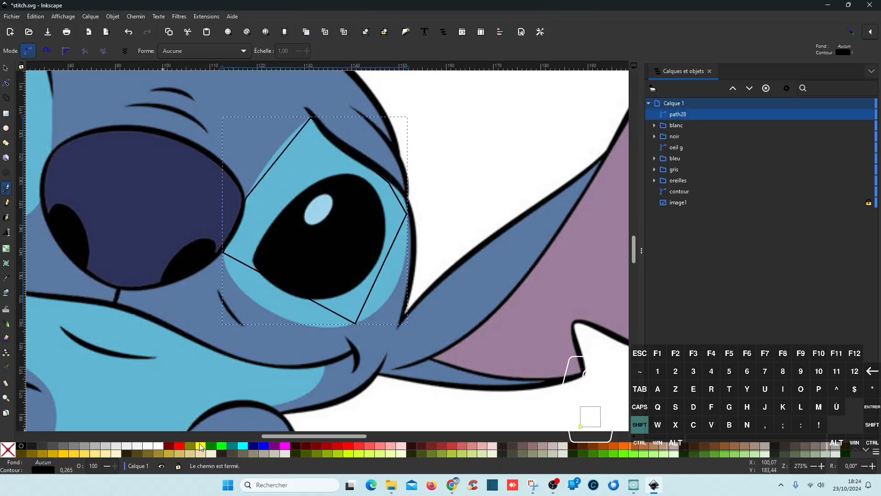
shift+click(200, 446)
- Bend the right-eye path's straight segments to follow the light-blue edge, adjusting the lower handle of the node beside the nostril
click(6, 83)
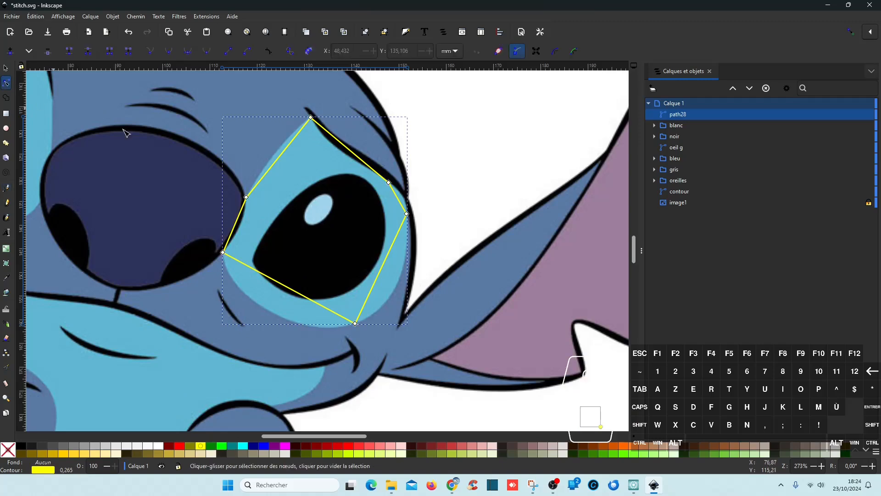
drag(284, 157, 279, 149)
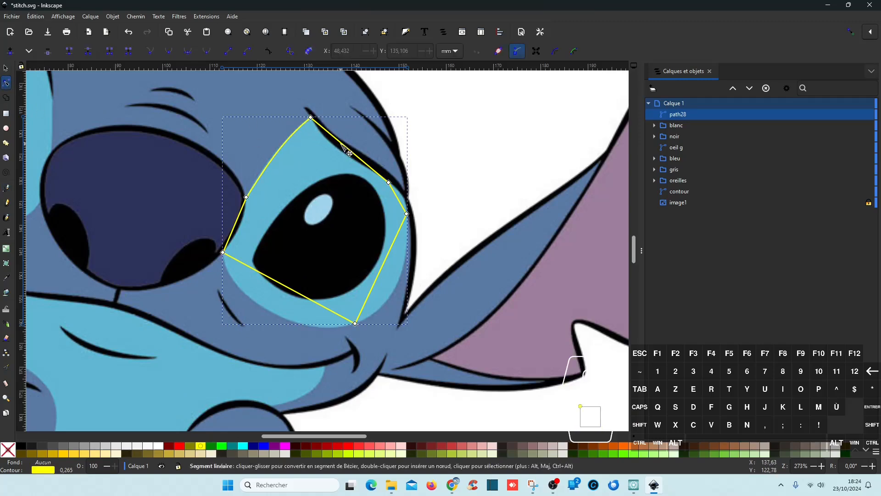
drag(349, 153, 342, 159)
drag(408, 210, 410, 209)
drag(387, 278, 398, 286)
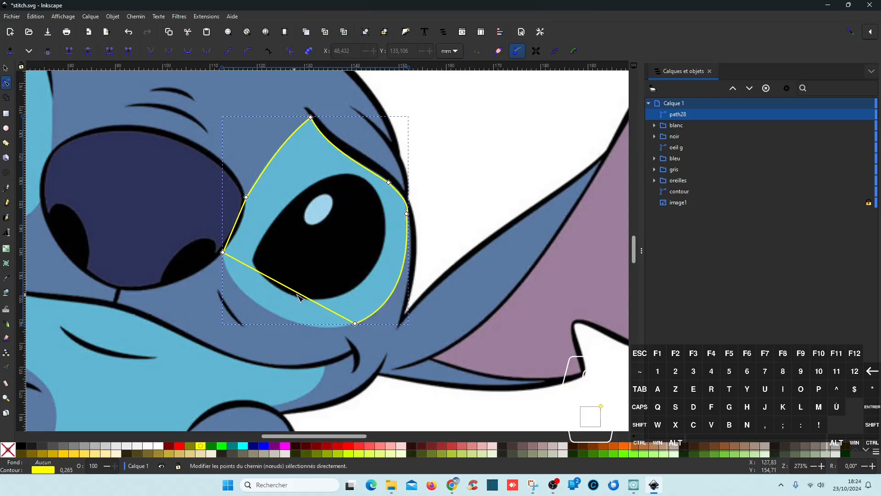
drag(296, 297, 275, 317)
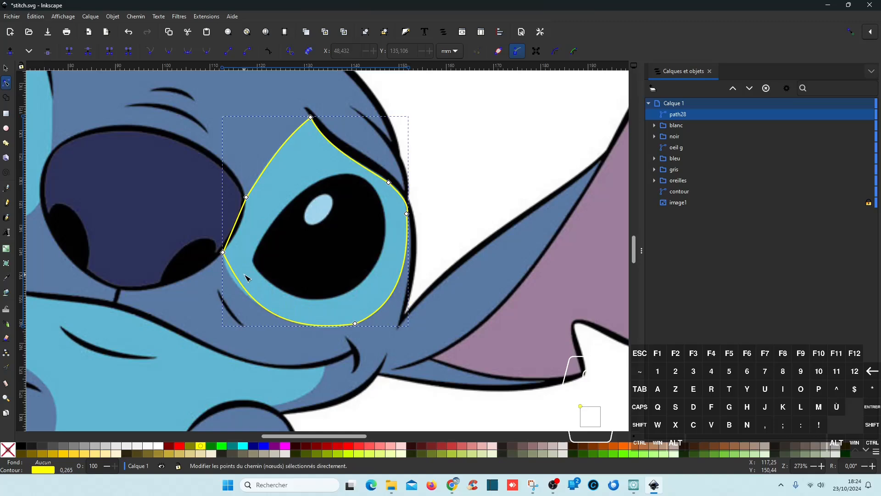
drag(236, 228, 244, 225)
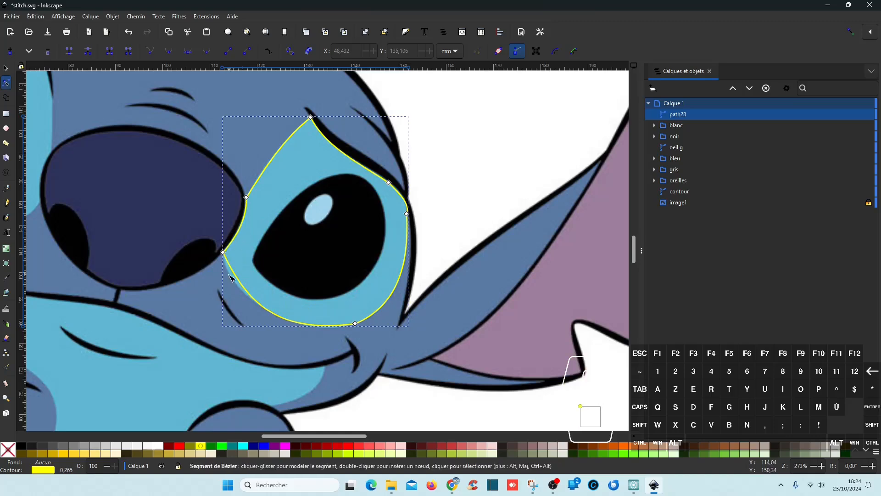
click(224, 255)
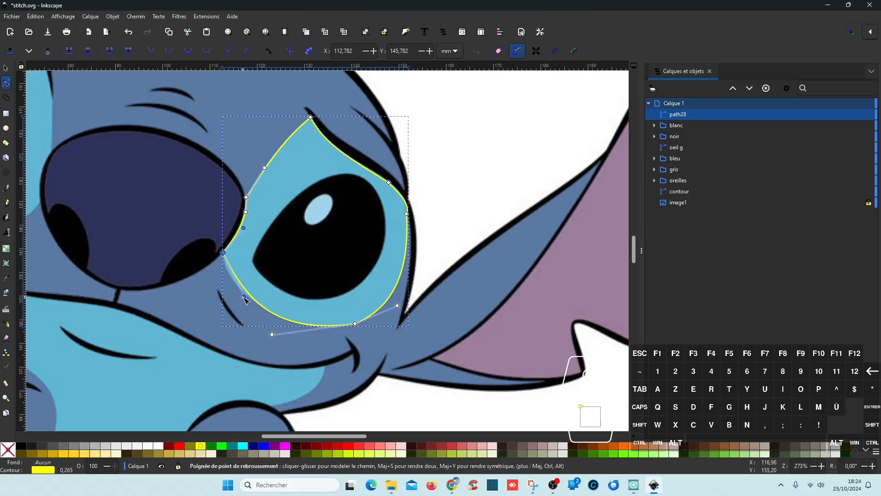
drag(245, 296, 229, 283)
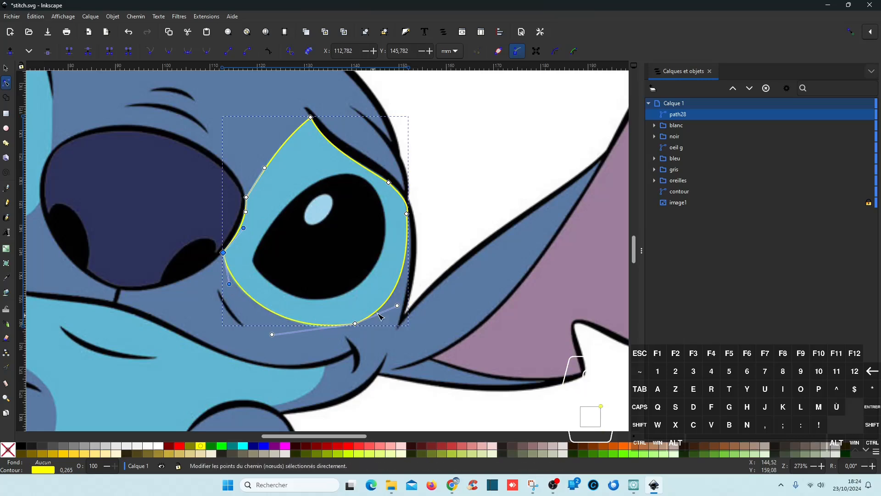
- Make the right-eye path's three outer nodes smooth and adjust the bottom node's handles to fit the light-blue edge
drag(454, 362, 335, 151)
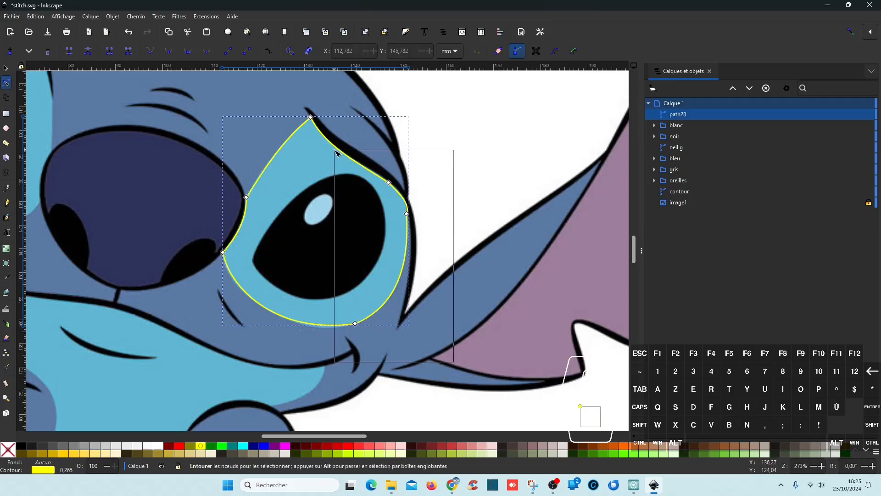
click(170, 51)
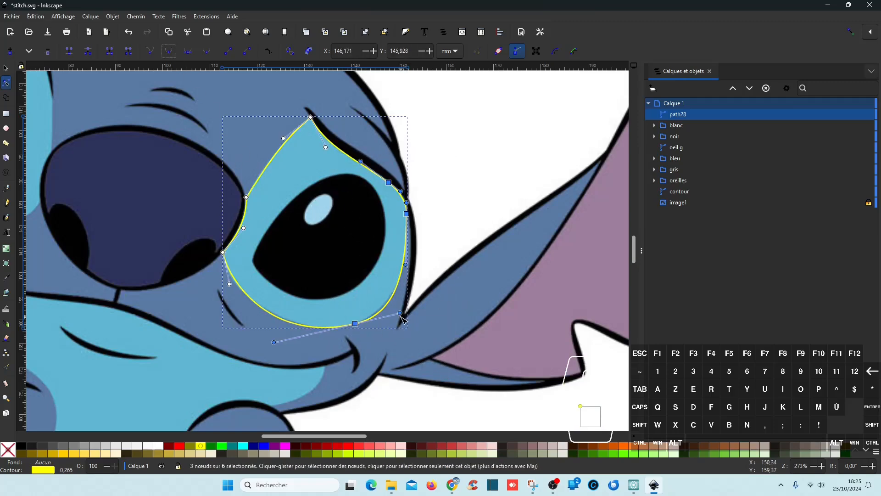
mouse_move(401, 313)
mouse_down()
mouse_move(386, 319)
mouse_move(402, 309)
mouse_up()
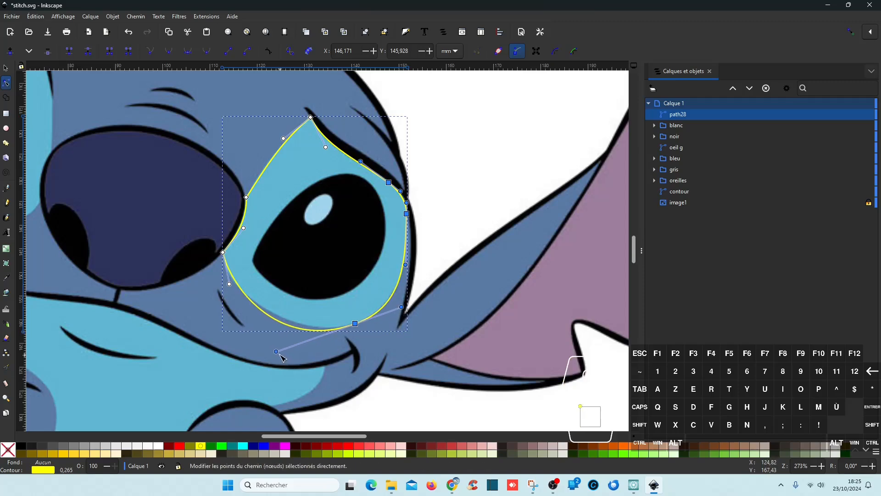
drag(280, 355, 294, 352)
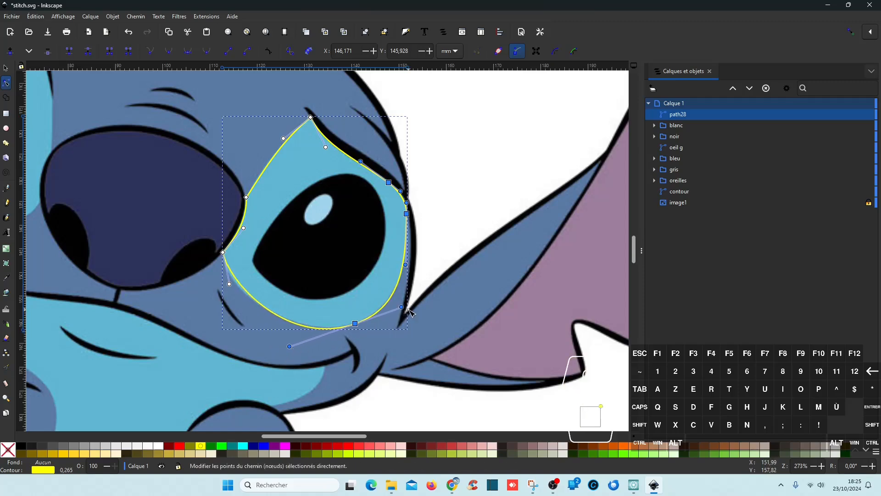
- Refine the lower handle of the node beside the nostril so the curve follows the light-blue edge under the eye
scroll(413, 220, up, 3)
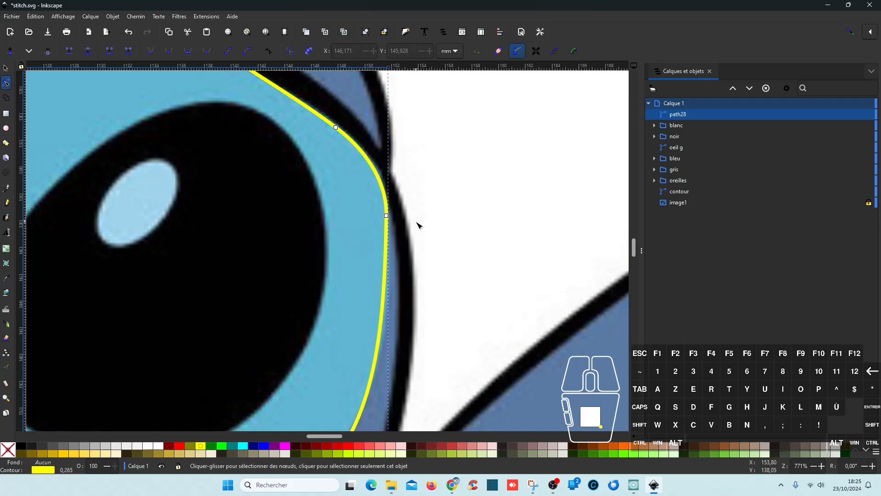
scroll(418, 225, down, 3)
scroll(418, 225, down, 1)
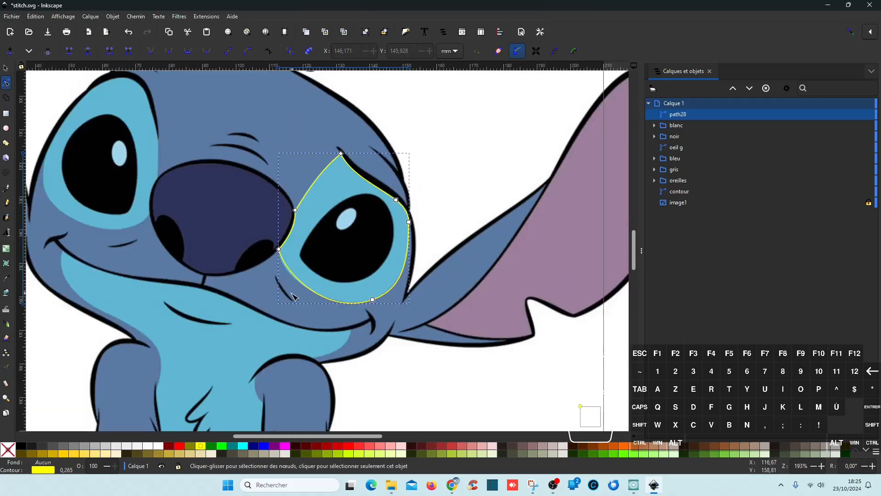
scroll(292, 278, up, 4)
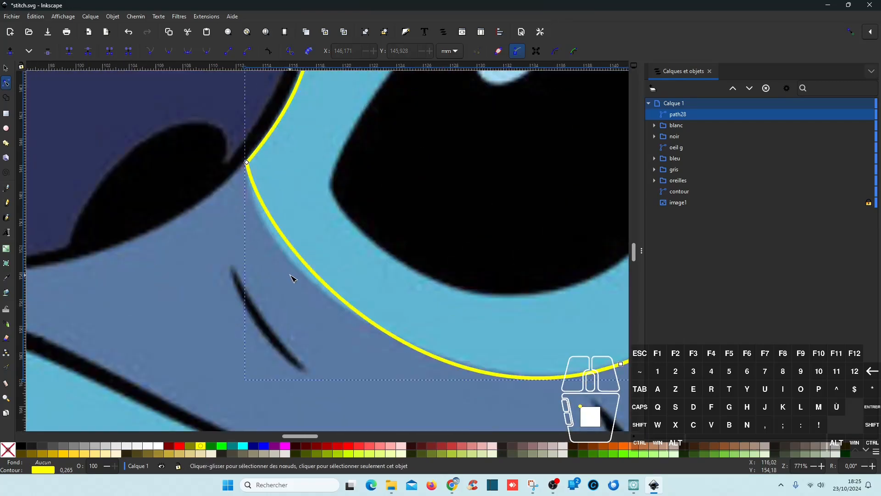
click(247, 164)
drag(266, 252, 244, 252)
scroll(268, 290, down, 5)
scroll(266, 286, up, 2)
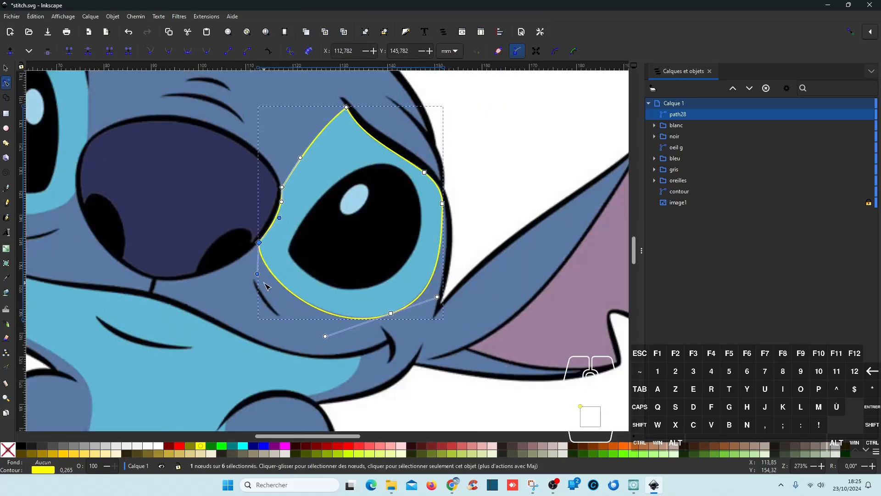
- Fill the right-eye path with the light blue sampled from the other eye of the vector Stitch
scroll(382, 278, down, 2)
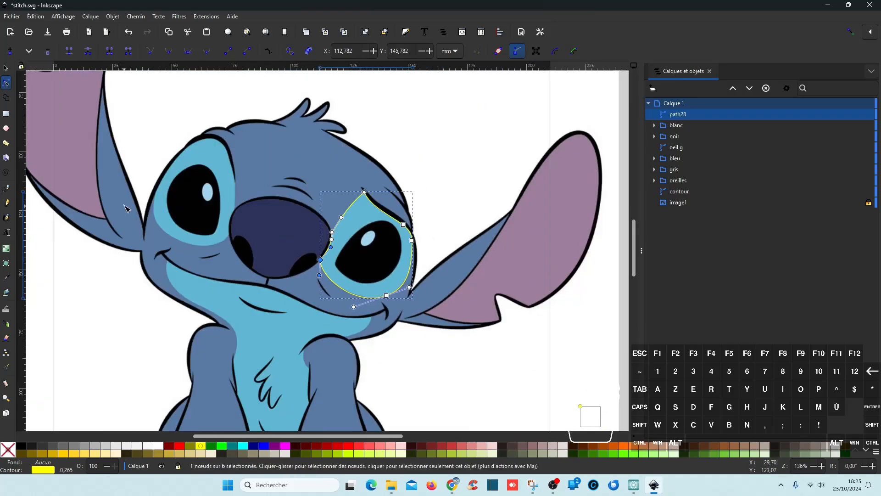
scroll(502, 297, down, 2)
scroll(503, 296, right, 5)
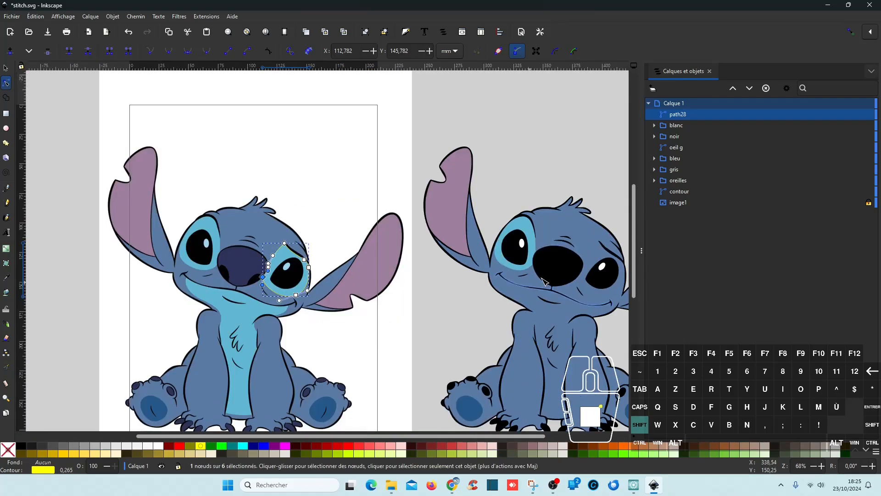
click(6, 278)
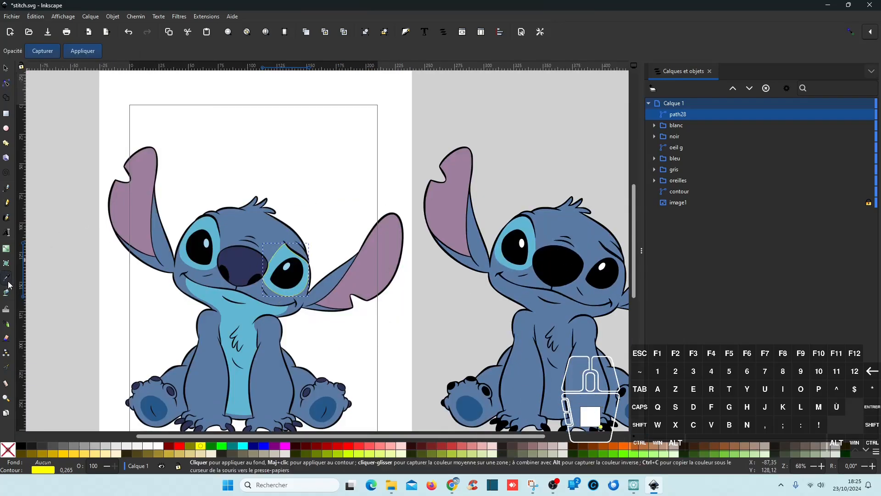
click(528, 229)
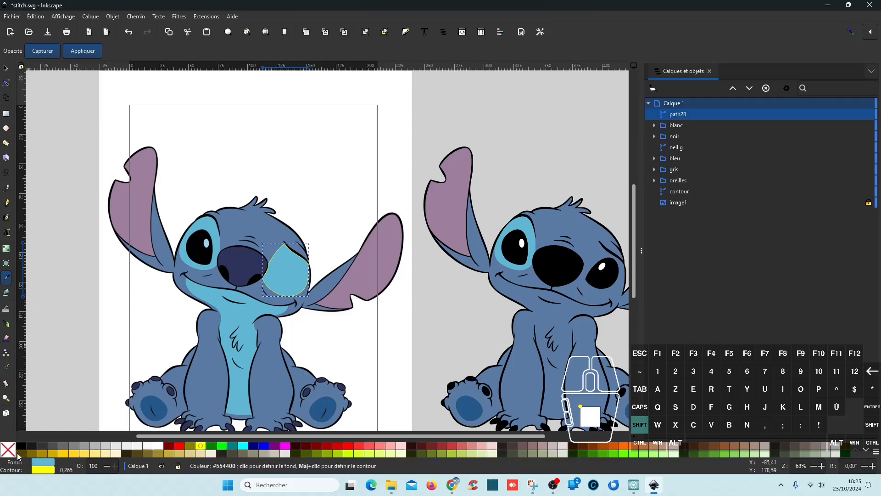
shift+click(18, 456)
- Move the filled eye shape horizontally from the source image onto the vector Stitch's right eye, fitting it between nose and outline
click(5, 69)
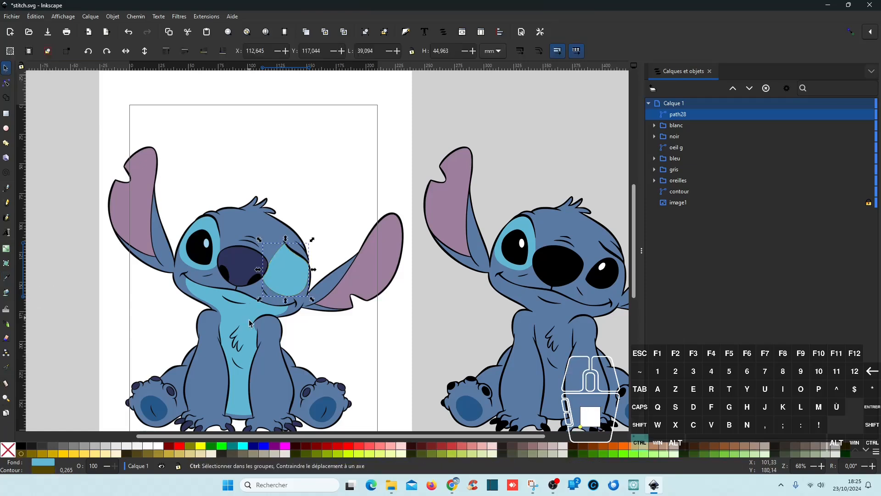
drag(285, 288, 601, 301)
ctrl+scroll(613, 280, up, 3)
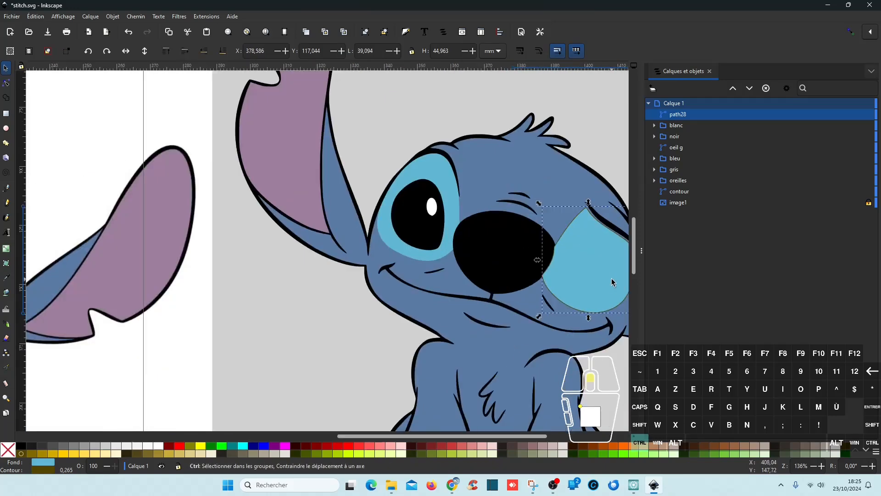
drag(605, 342, 400, 319)
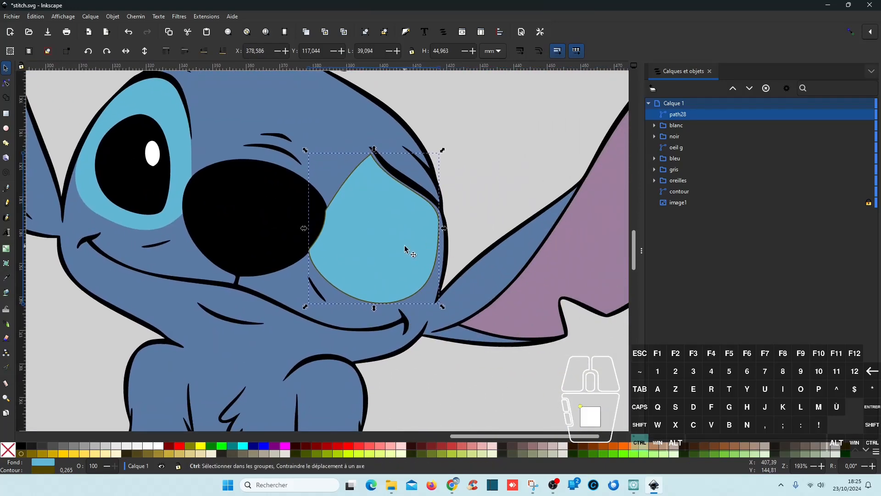
ctrl+drag(407, 245, 409, 247)
ctrl+scroll(408, 247, up, 2)
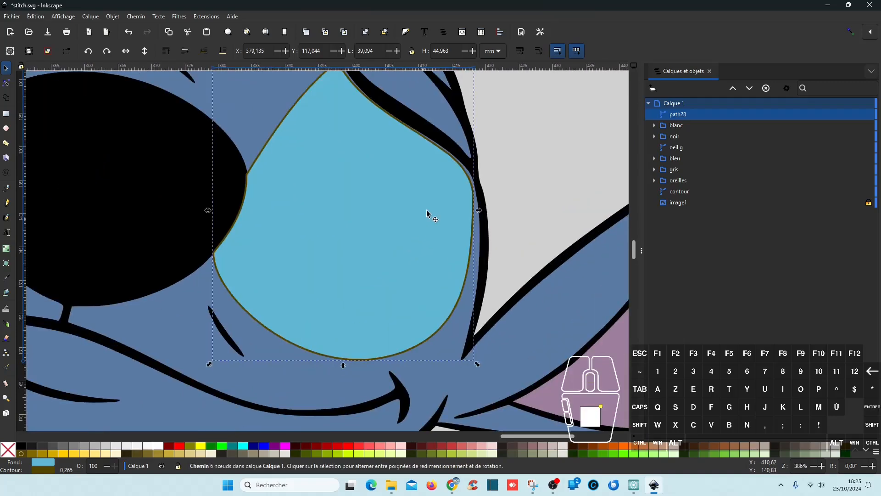
ctrl+drag(418, 210, 407, 226)
- Remove the eye shape's stroke and shift the shape slightly sideways to fit against the nose and face outline
click(525, 193)
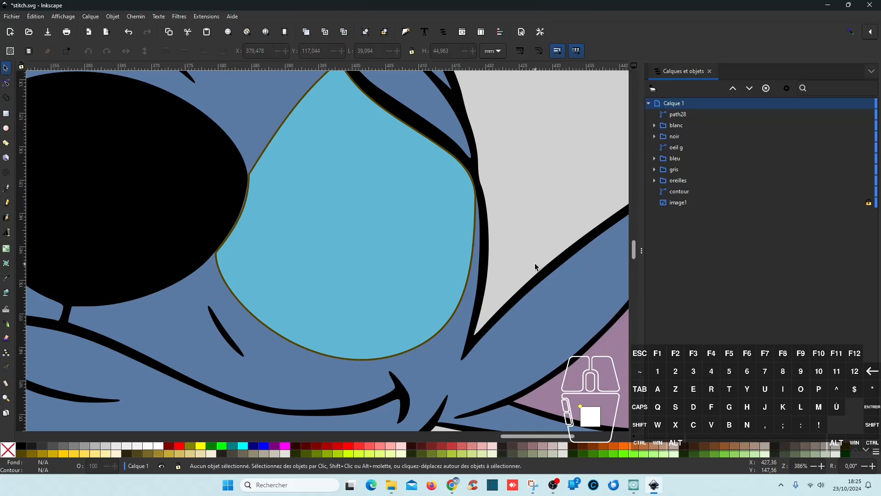
click(380, 223)
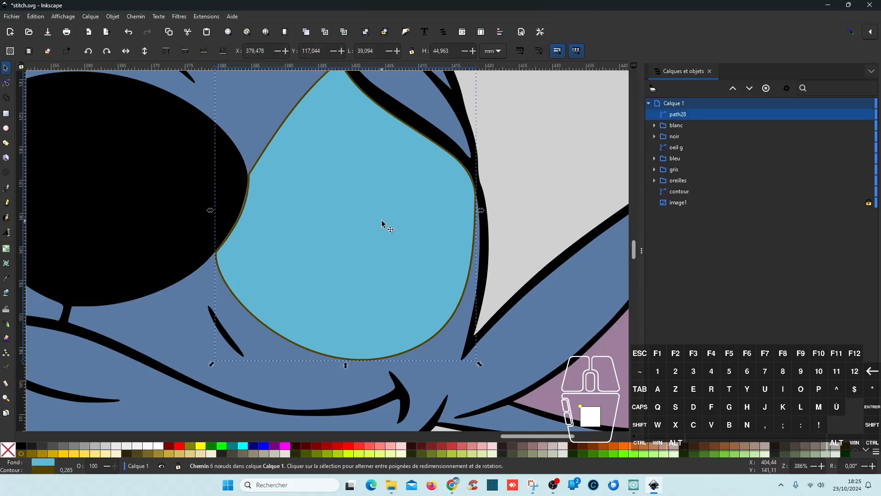
shift+click(7, 451)
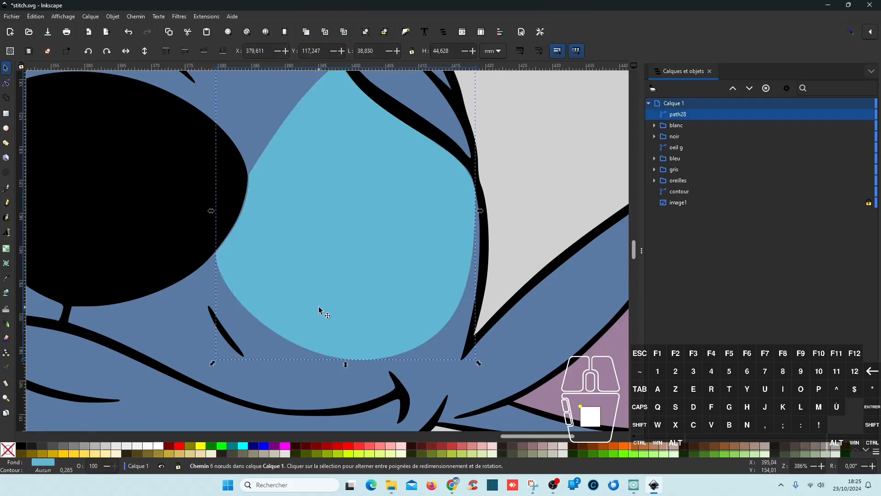
ctrl+drag(324, 232, 329, 236)
scroll(510, 191, up, 5)
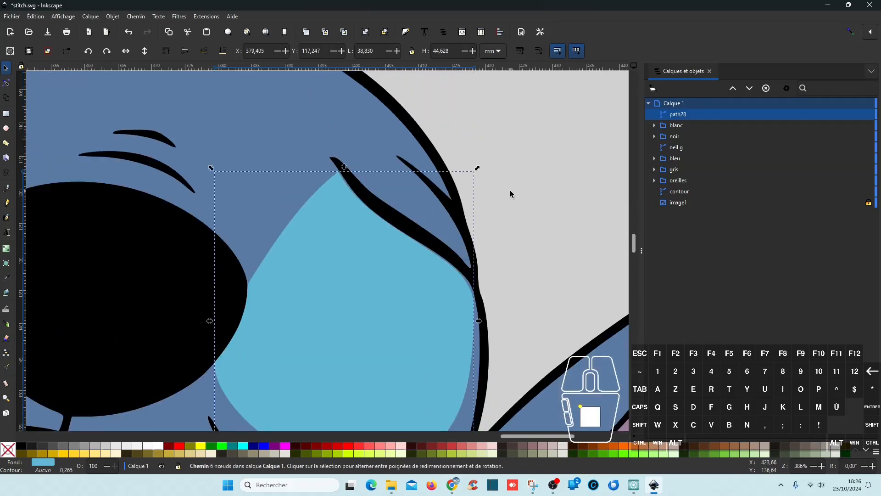
- Move the eye shape's two outer nodes together slightly outward to meet the black eyelid line and face outline
ctrl+scroll(511, 190, down, 2)
ctrl+scroll(511, 190, down, 2)
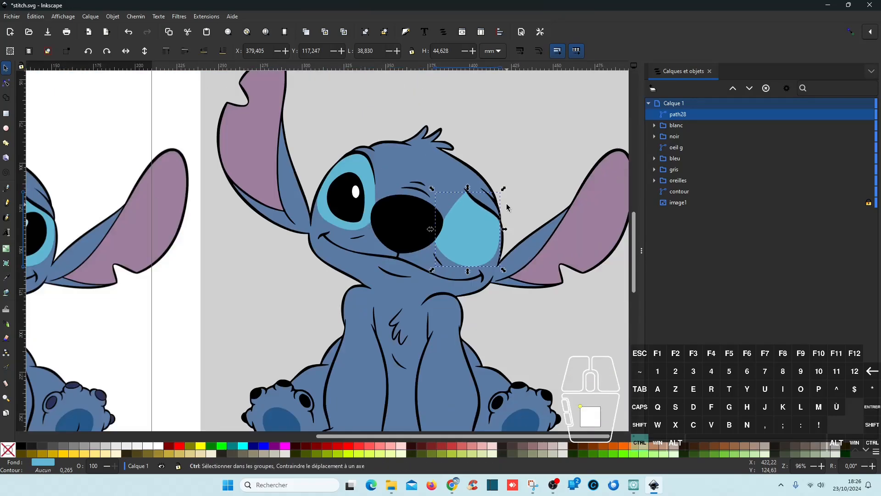
shift+scroll(202, 209, left, 6)
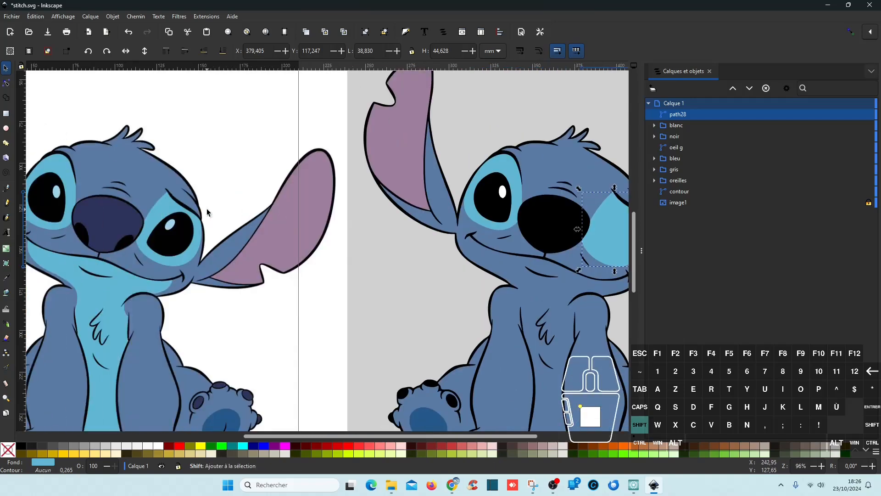
shift+scroll(207, 209, right, 6)
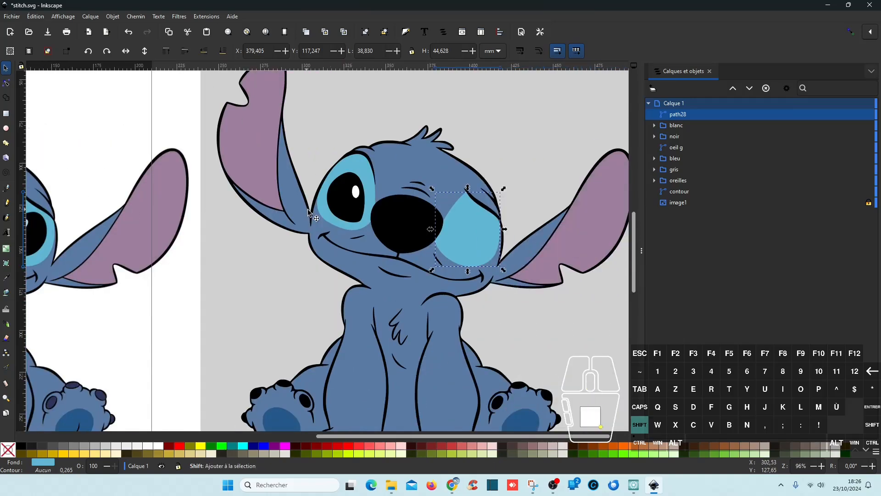
ctrl+scroll(483, 224, up, 4)
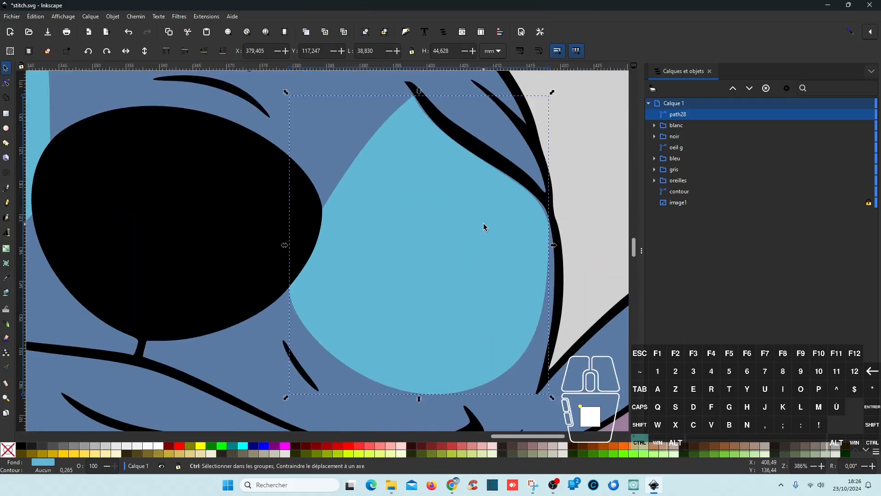
click(6, 84)
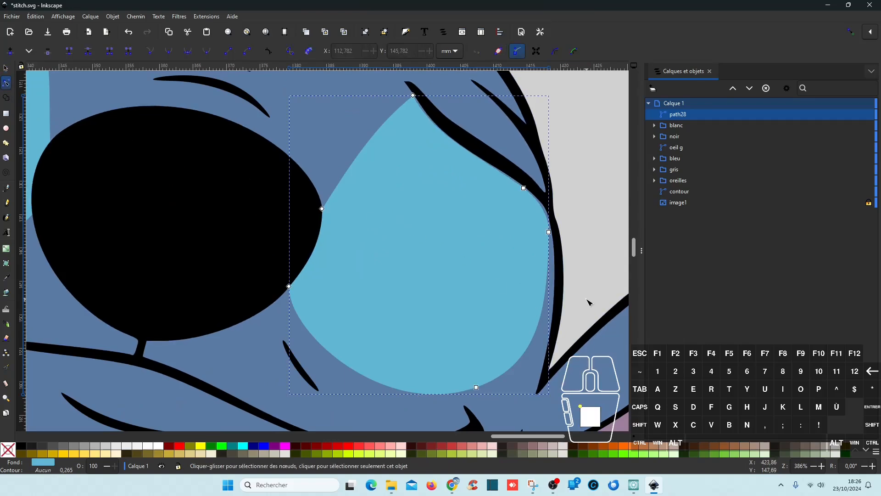
drag(589, 302, 520, 183)
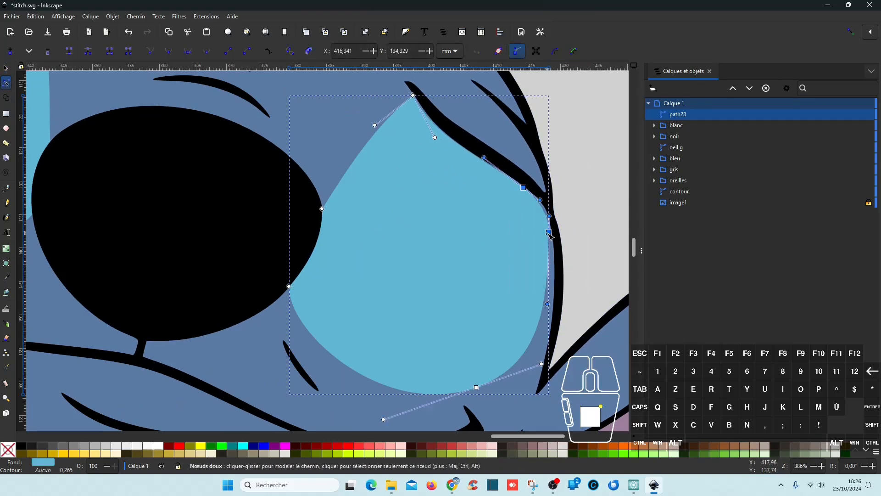
drag(550, 234, 552, 233)
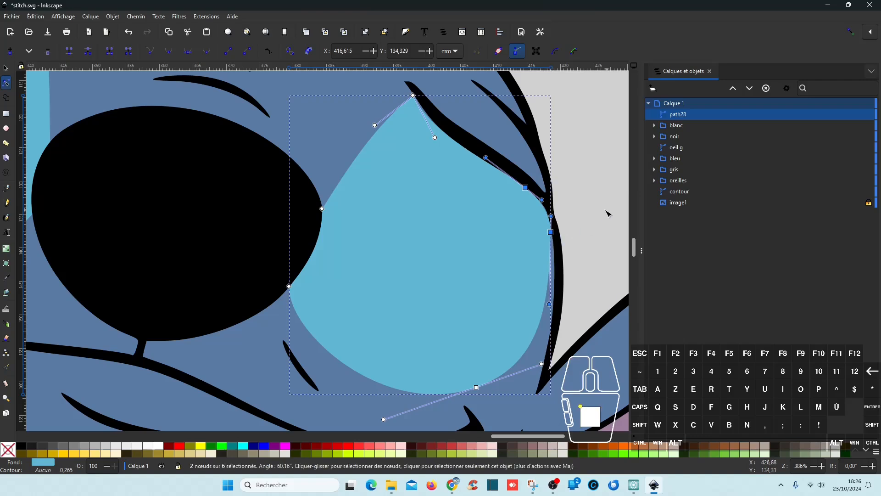
key(Escape)
- Place the eye shape's top corner node on the eyelid line and adjust its eyelid-side handle to close the gap there
scroll(413, 121, up, 5)
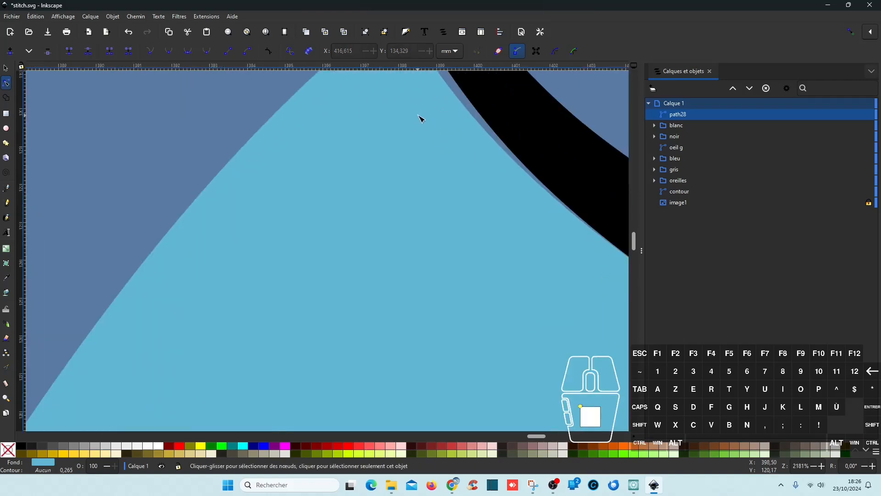
drag(398, 117, 404, 112)
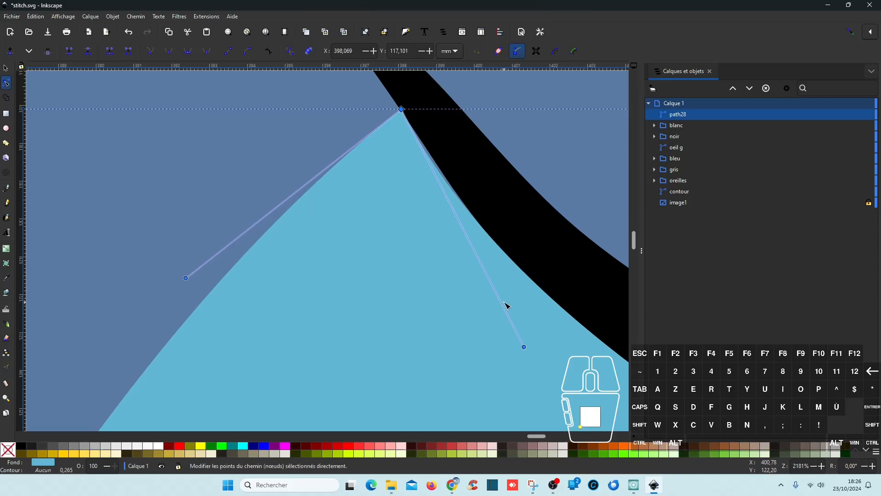
drag(528, 350, 535, 342)
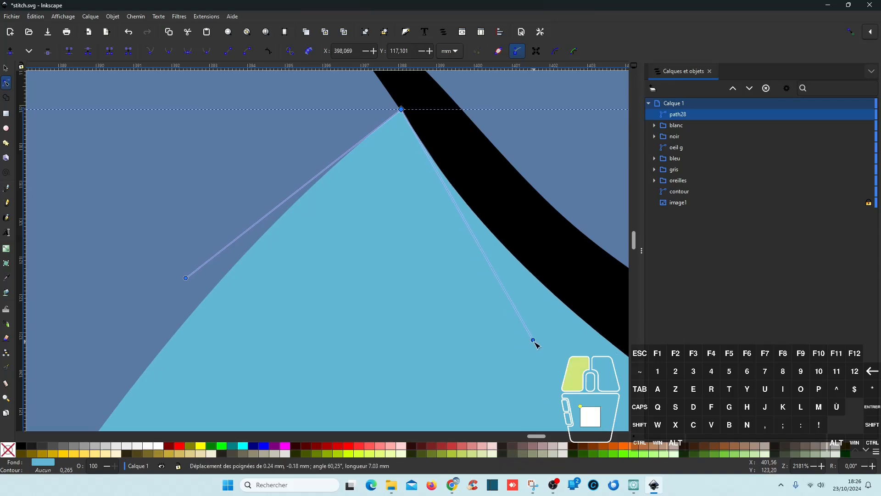
scroll(510, 357, down, 1)
scroll(507, 358, down, 7)
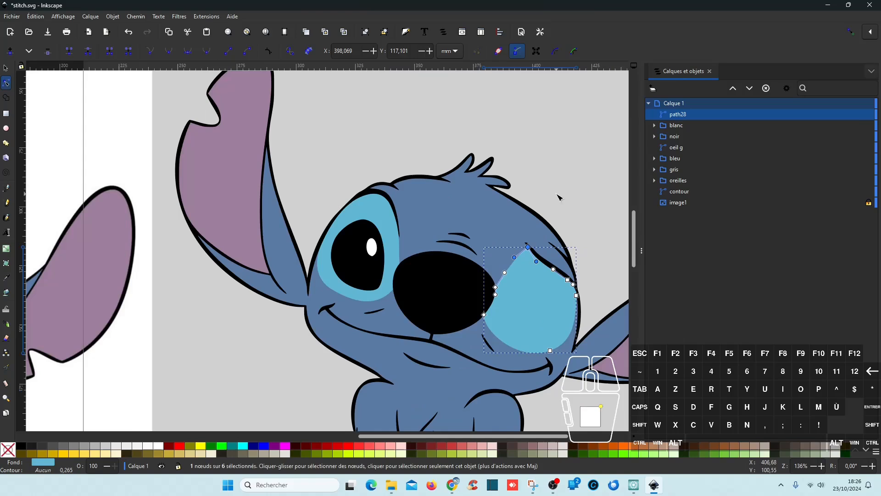
- Rename the new eye path as "oeil d"
double_click(680, 115)
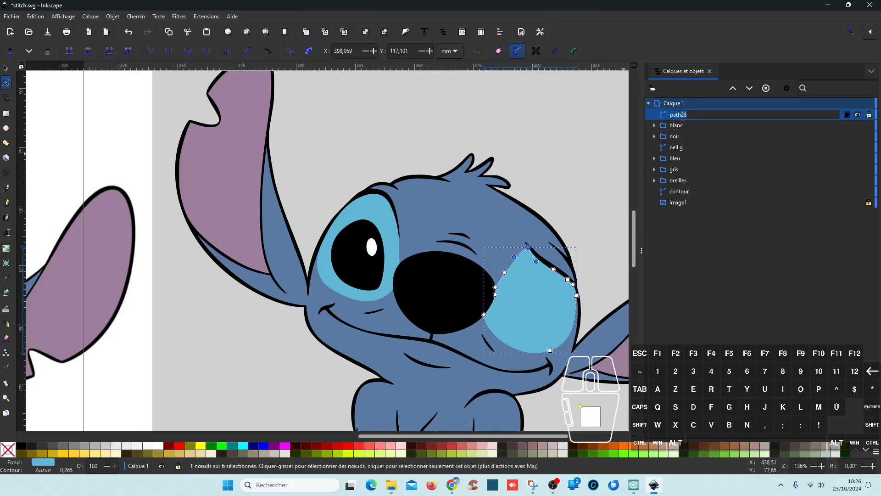
text(oeil d)
key(Return)
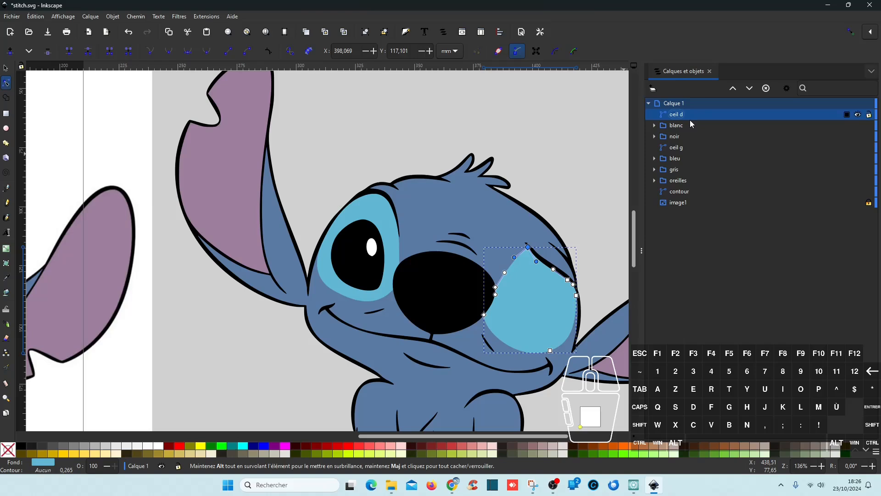
- Move "oeil d" directly below "oeil g" in the object stack and save the document
drag(689, 114, 756, 157)
scroll(566, 190, down, 1)
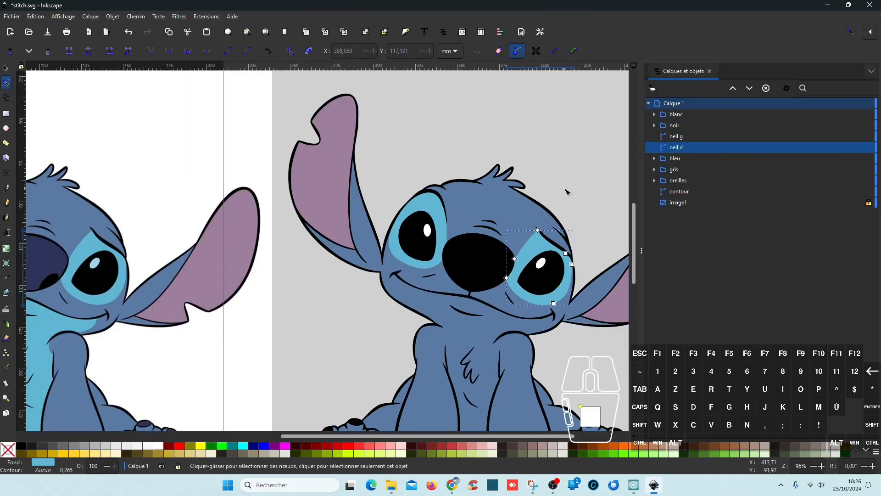
key(ctrl+s)
- Start a straight-segment Pen path around the source image's light-blue chin and belly, placing nodes along the mouth line to its far end
scroll(551, 192, down, 2)
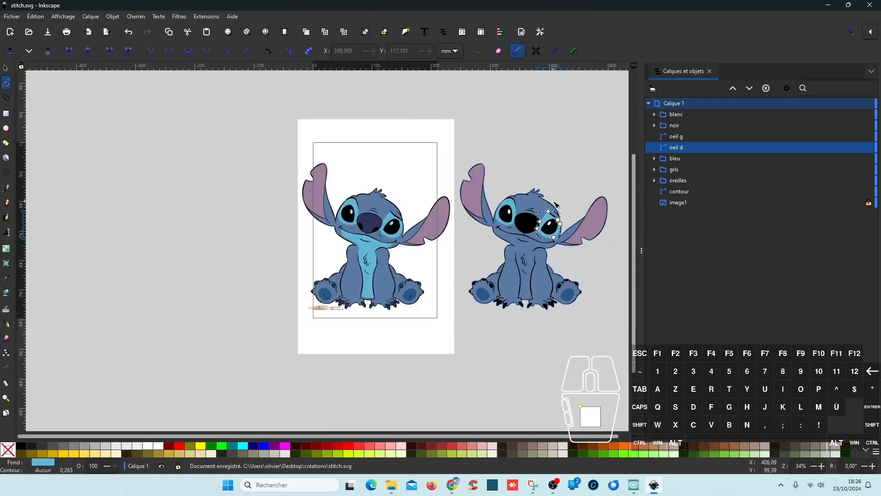
scroll(376, 256, up, 4)
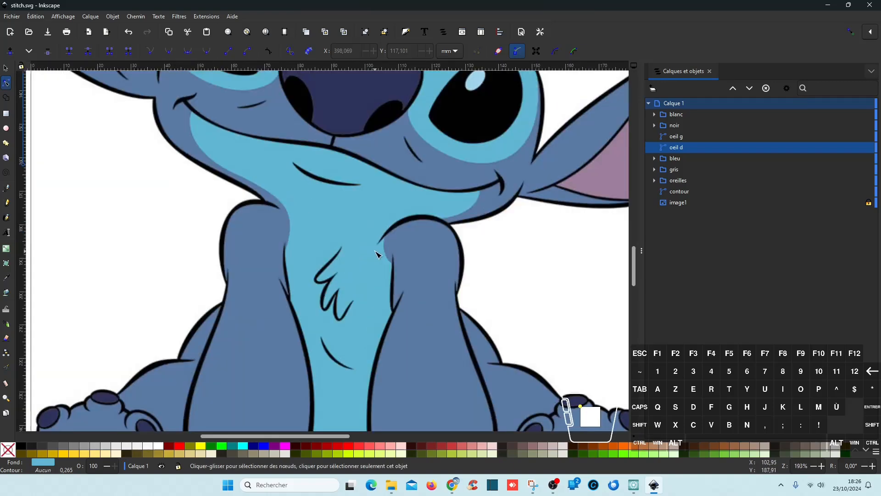
scroll(376, 256, down, 10)
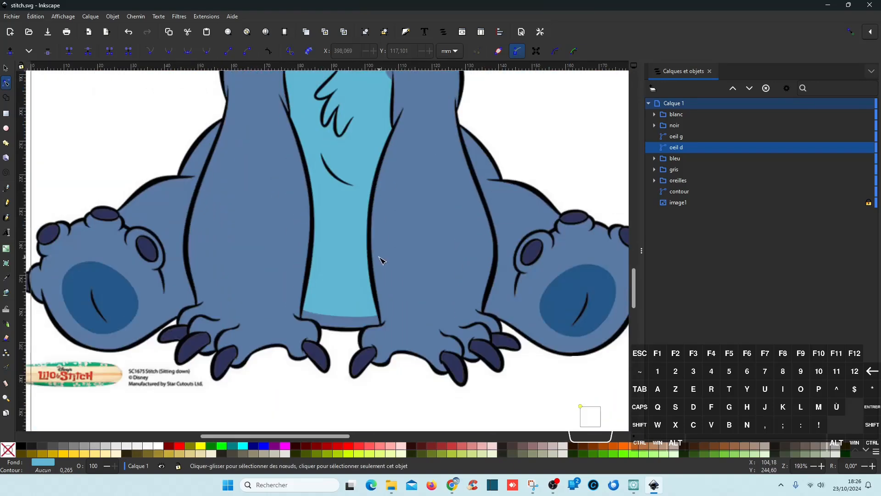
scroll(328, 265, up, 3)
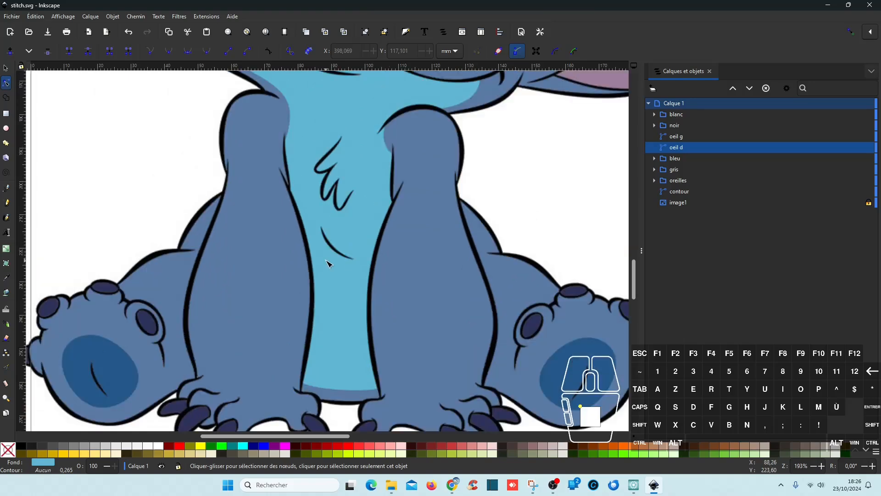
scroll(329, 265, up, 4)
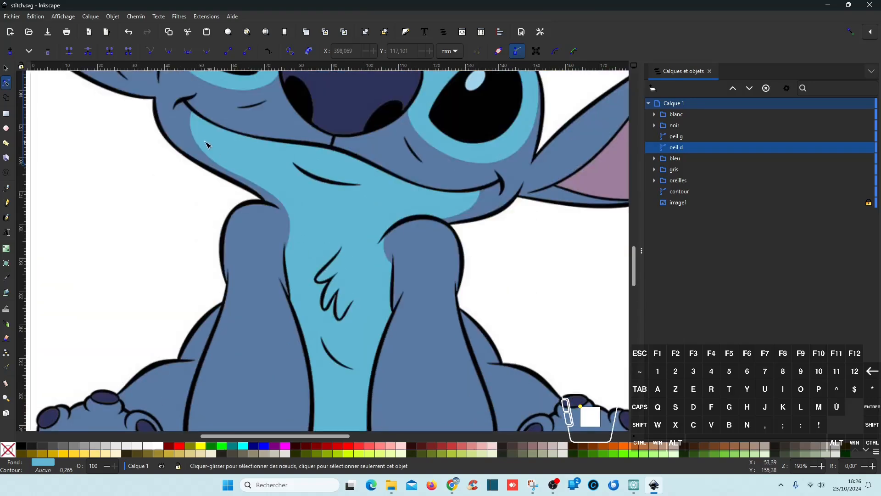
click(6, 187)
scroll(133, 143, up, 3)
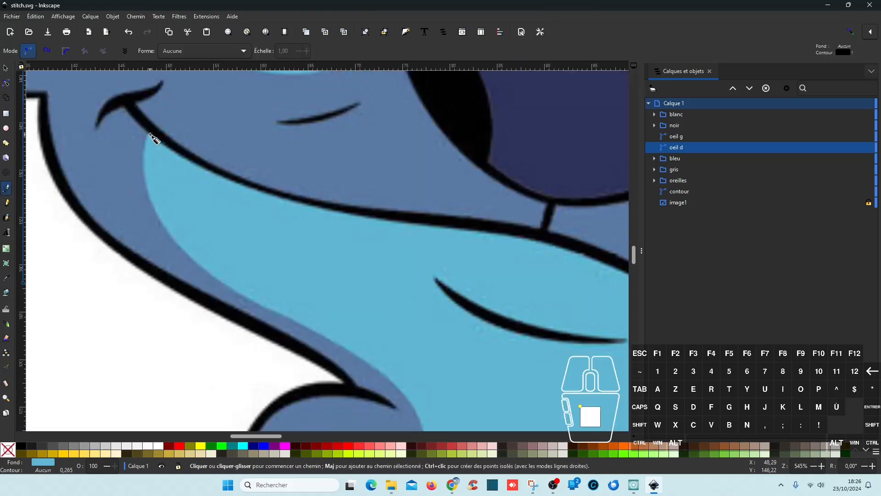
click(149, 134)
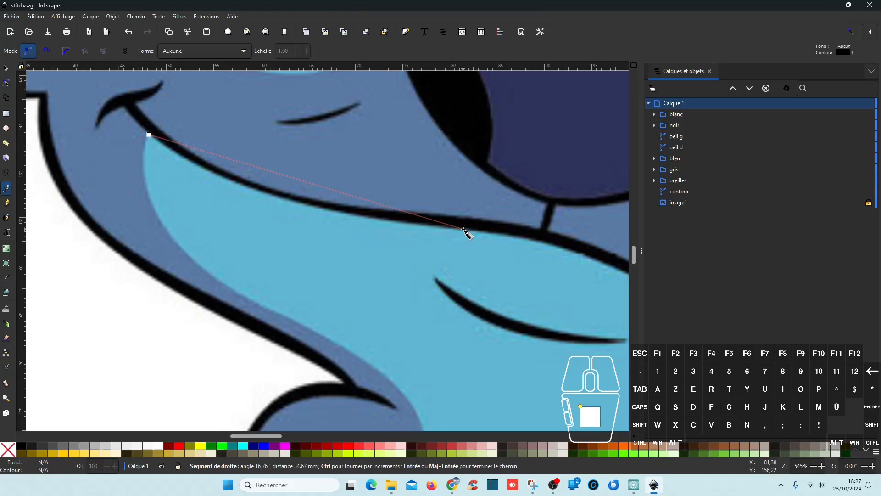
drag(569, 277, 323, 236)
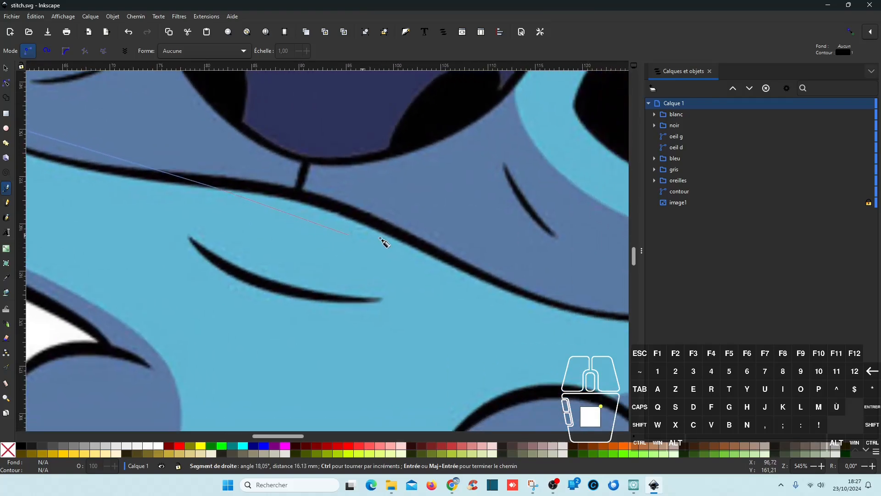
drag(505, 295, 379, 257)
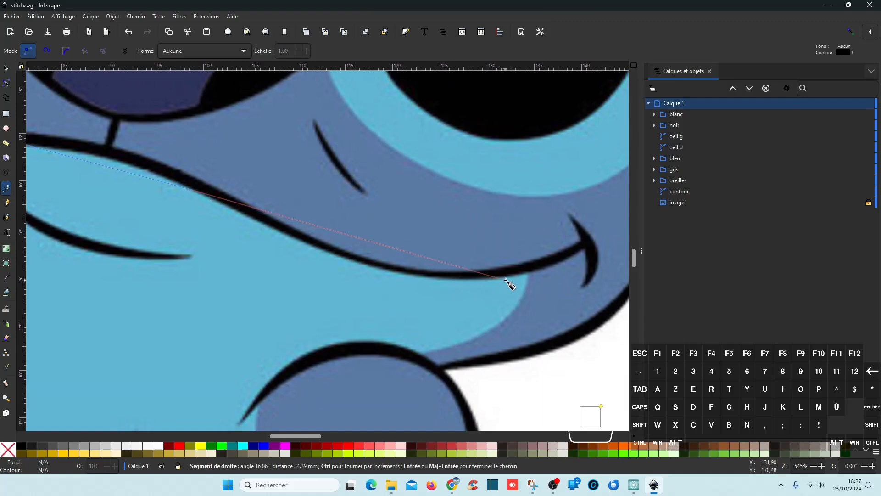
click(527, 274)
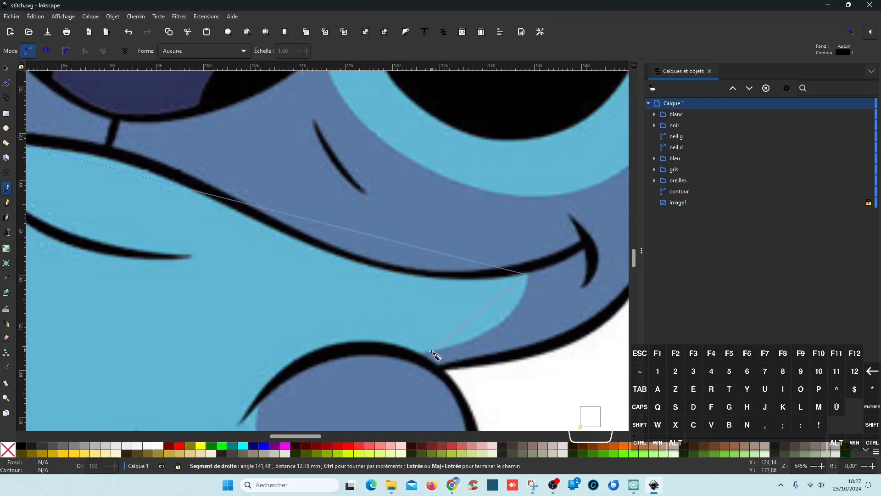
- Continue the light-blue chest outline with straight segments below the chin, past the right shoulder's crease and down the right arm's inner edge
click(417, 361)
scroll(275, 377, down, 4)
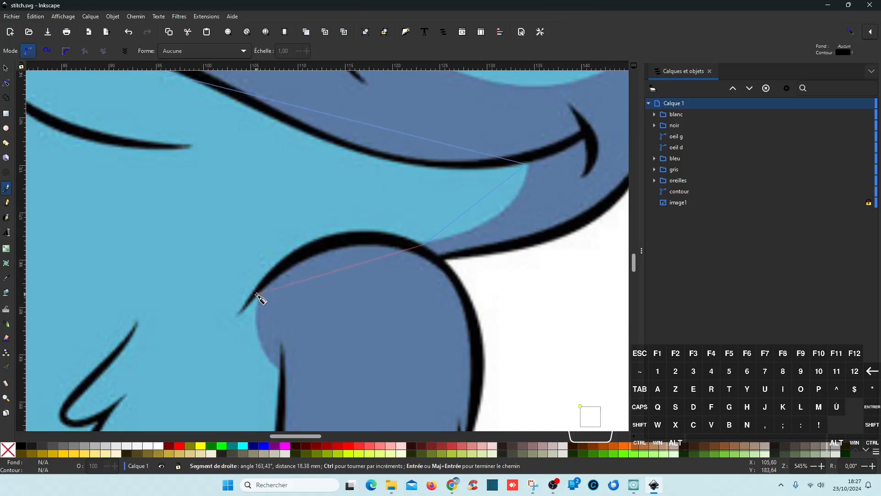
click(239, 314)
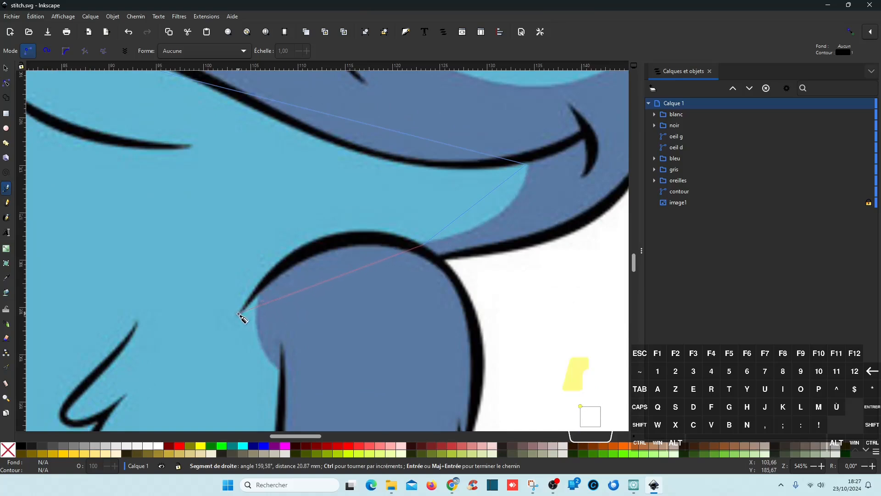
click(259, 301)
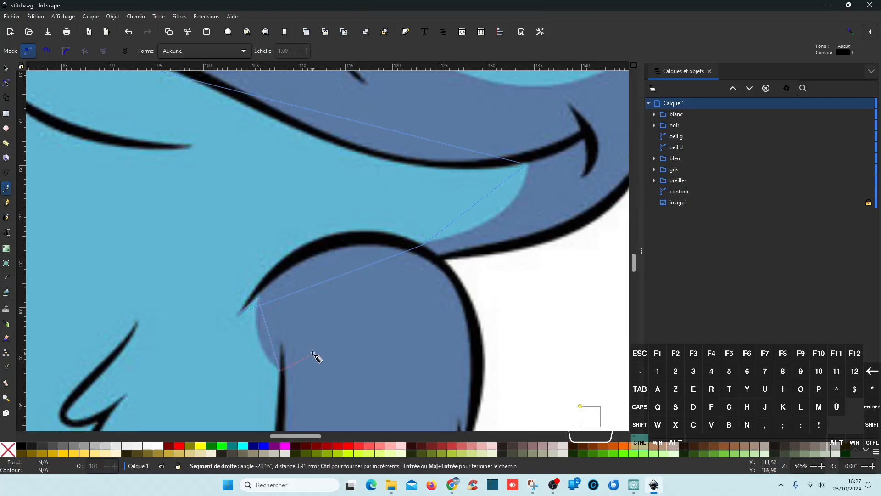
scroll(314, 356, down, 2)
scroll(321, 350, down, 3)
scroll(302, 281, up, 6)
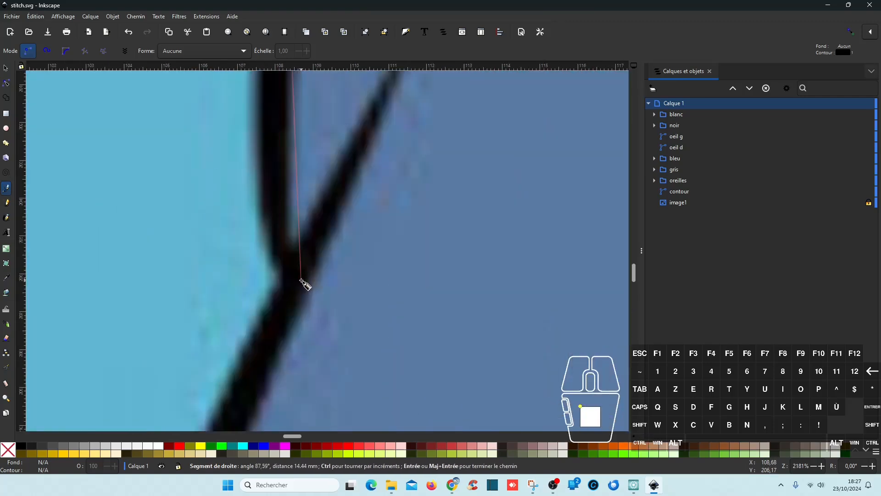
click(281, 280)
scroll(296, 285, down, 6)
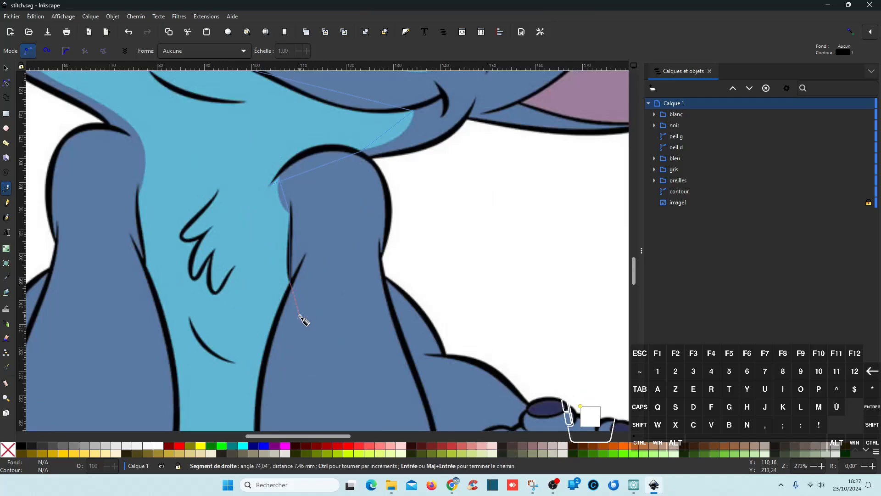
- Extend the outline down to the belly's lower corners and back up to the crease on the left arm's inner edge
scroll(304, 318, down, 5)
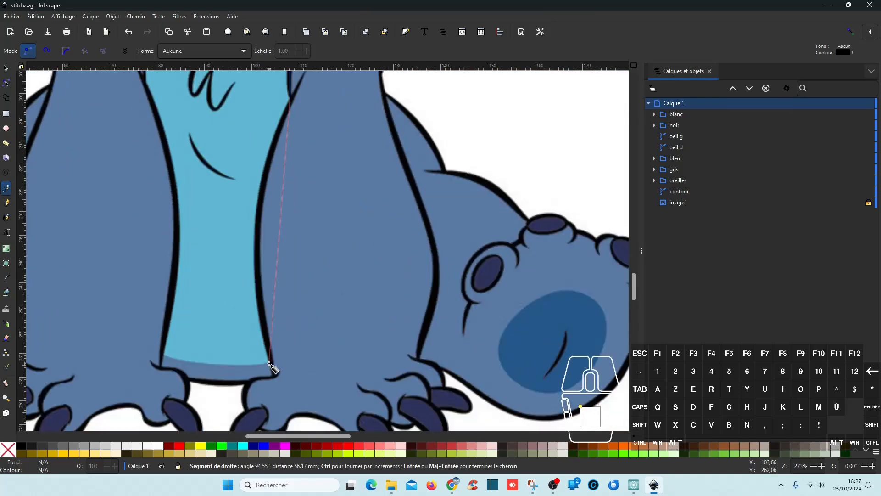
click(168, 361)
scroll(238, 289, up, 5)
scroll(236, 291, down, 4)
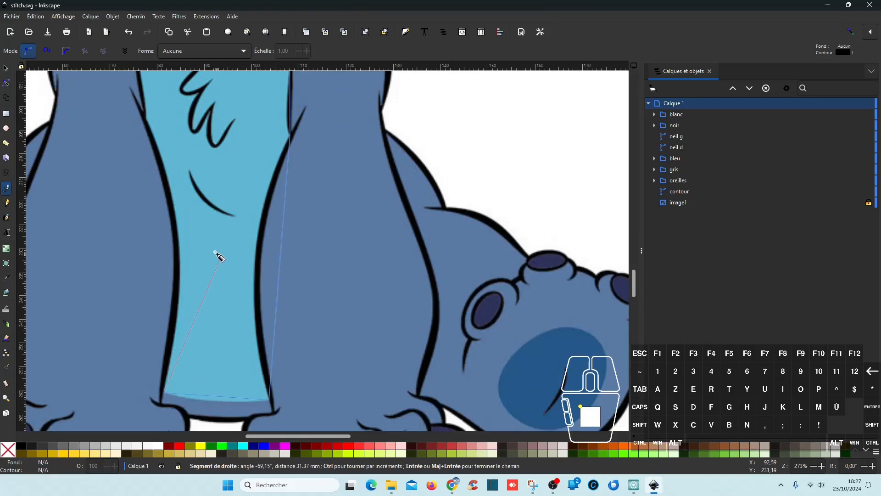
scroll(153, 174, up, 3)
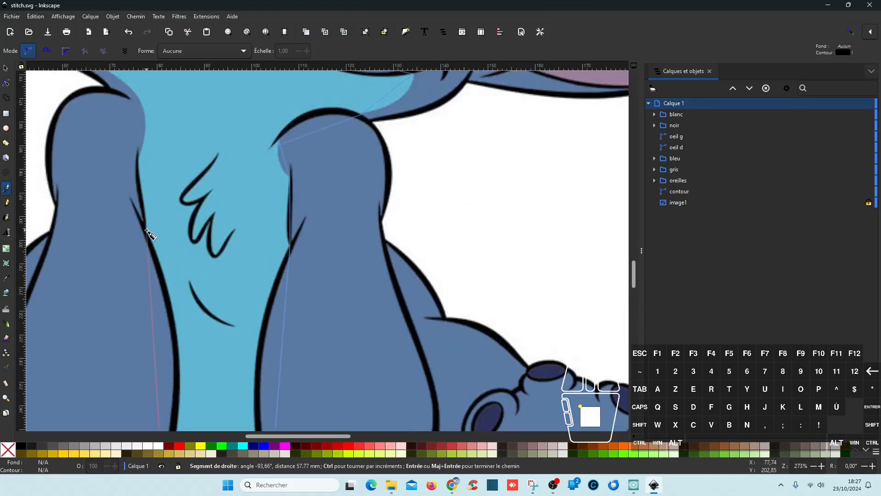
click(147, 231)
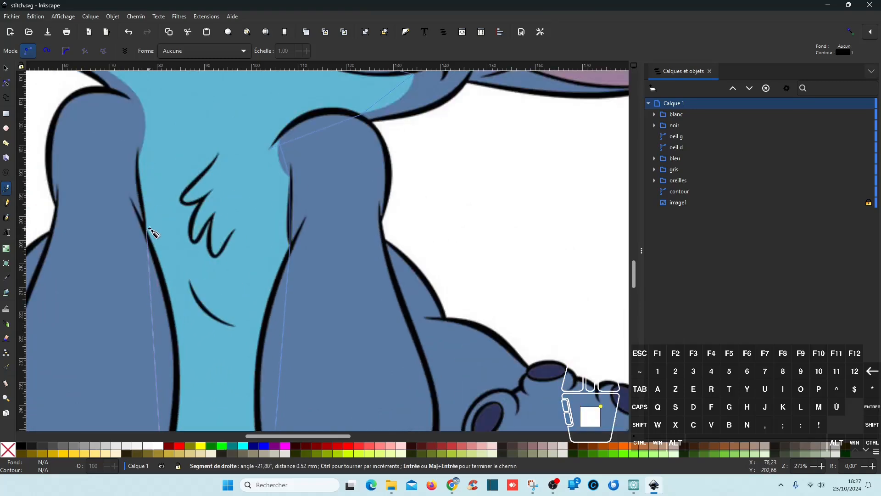
- Continue the outline up the left arm and below the left cheek, and close it at its starting node near the mouth's corner
click(139, 158)
scroll(180, 168, up, 4)
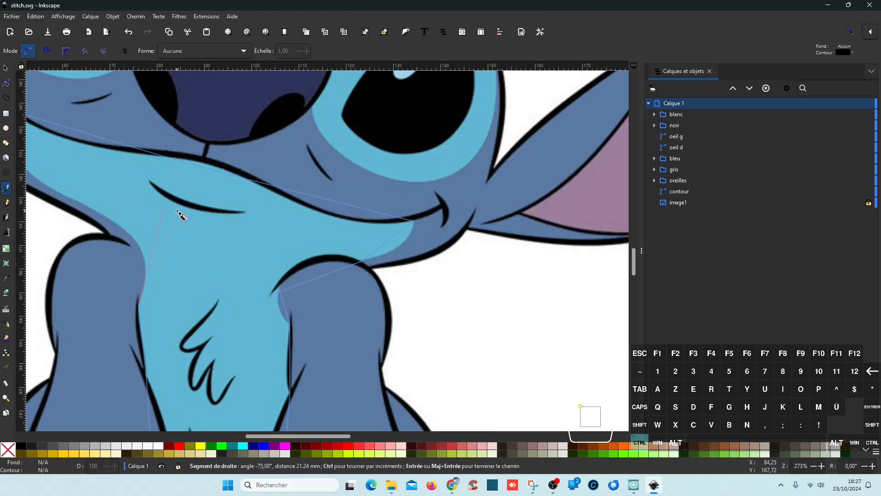
scroll(180, 214, down, 1)
click(113, 207)
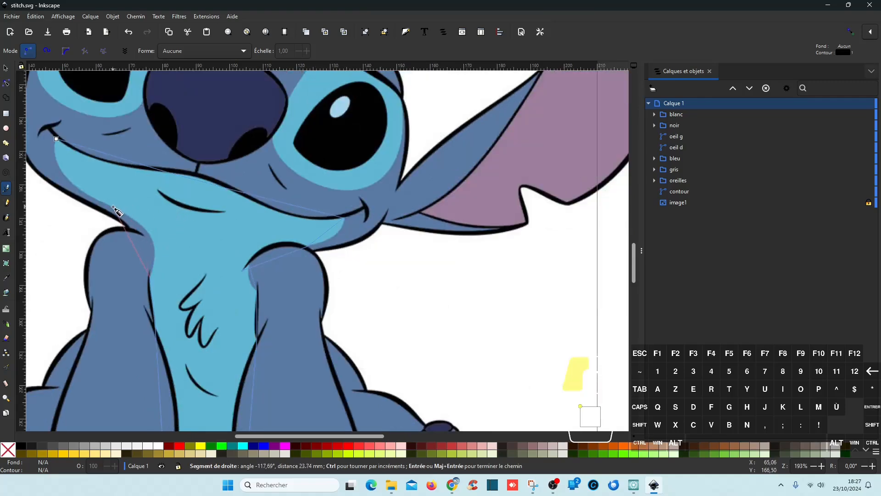
click(57, 140)
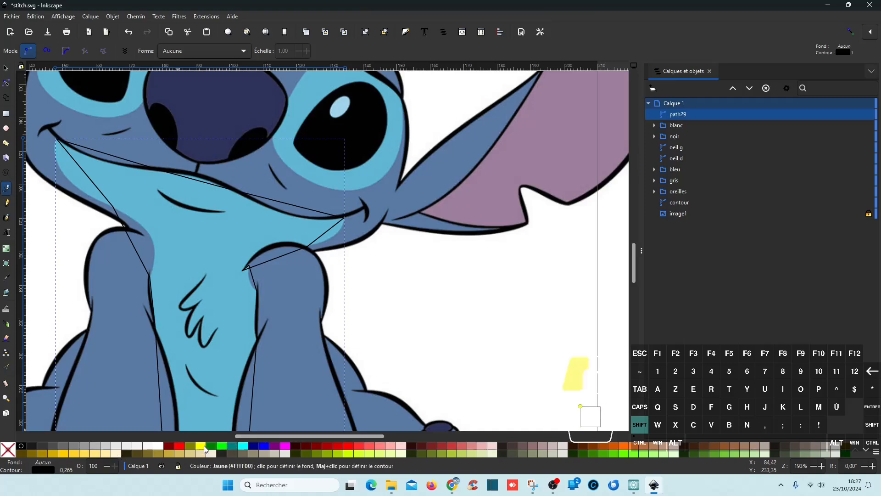
- Give the closed path a yellow stroke and bend its segments around the left cheek to match the image
shift+click(202, 446)
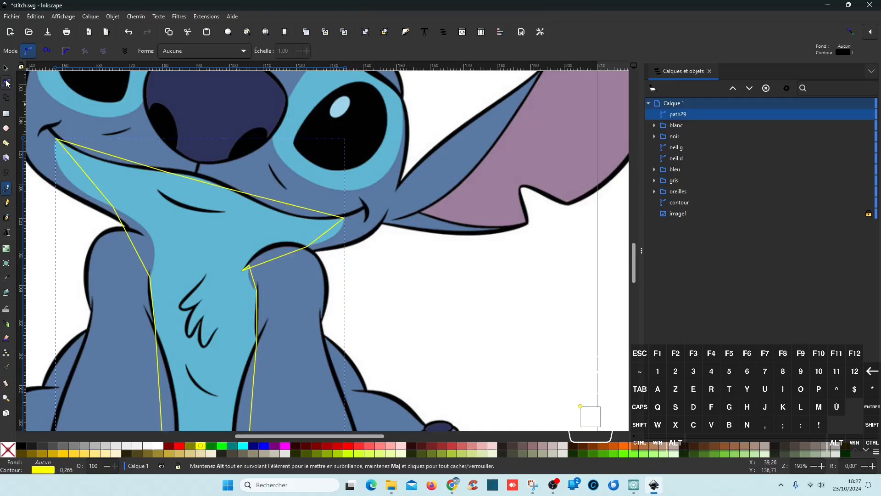
click(6, 84)
drag(98, 152, 68, 182)
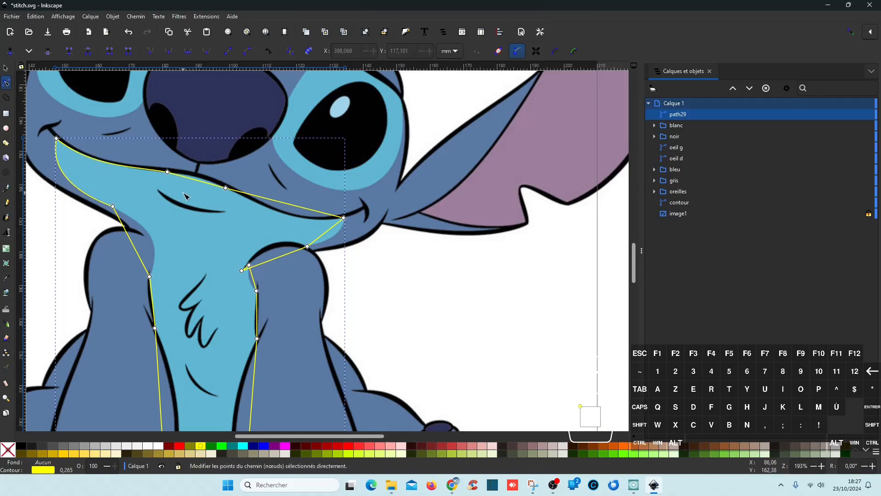
- Bend the path's upper segments to follow the black mouth line across to the mouth's right corner
scroll(174, 185, up, 3)
drag(138, 176, 338, 212)
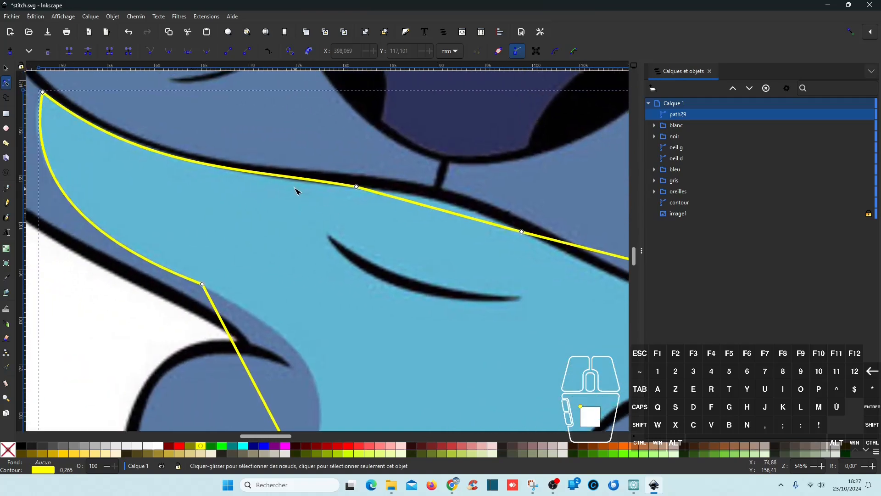
drag(260, 177, 258, 177)
drag(447, 208, 443, 205)
click(537, 273)
scroll(537, 274, down, 2)
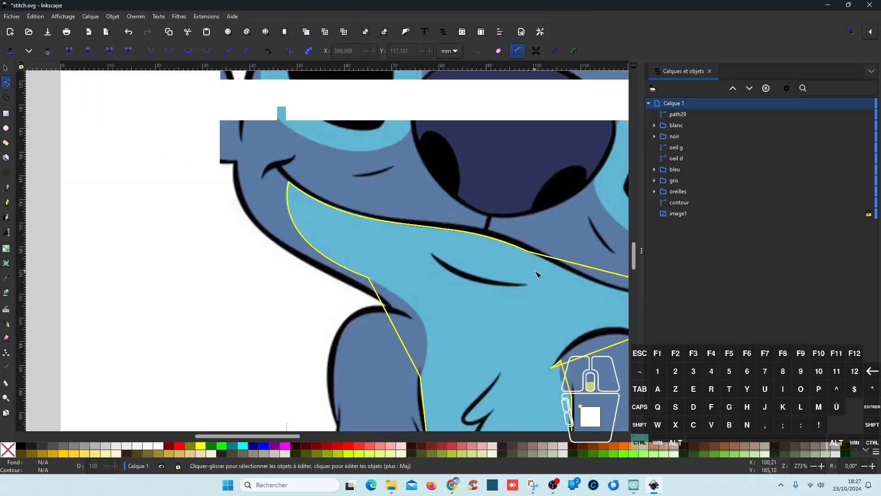
drag(562, 289, 385, 240)
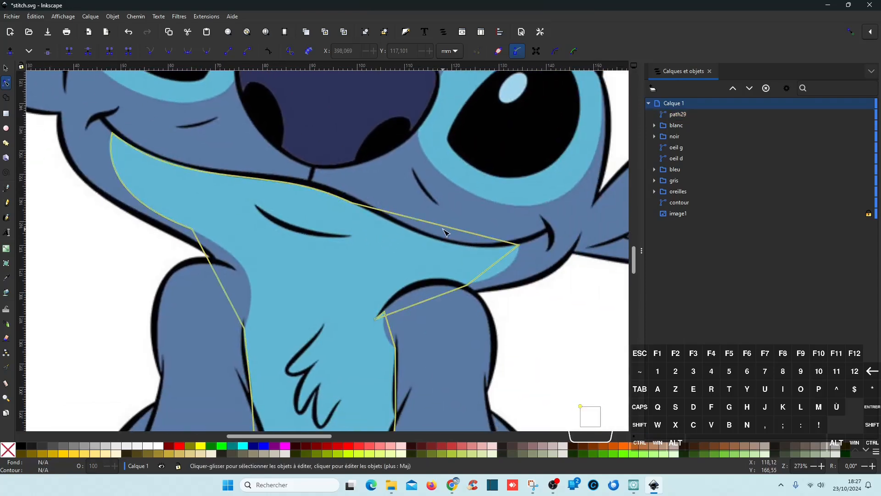
click(445, 230)
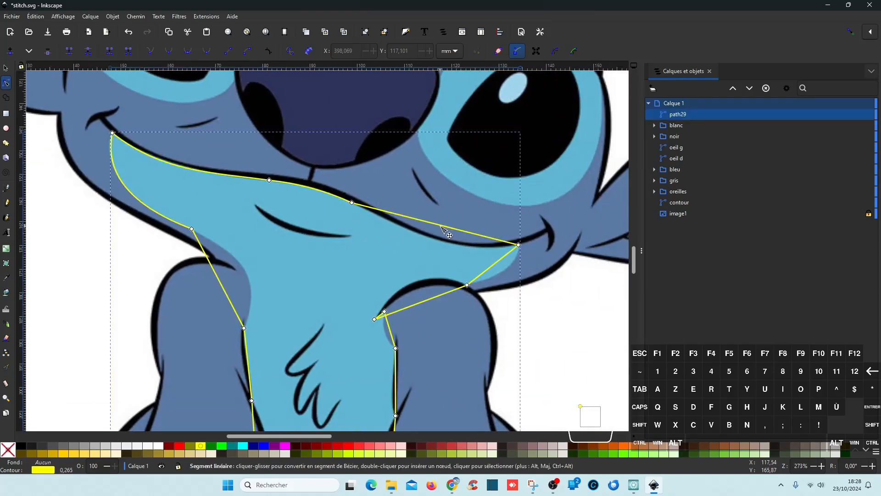
drag(443, 228, 444, 245)
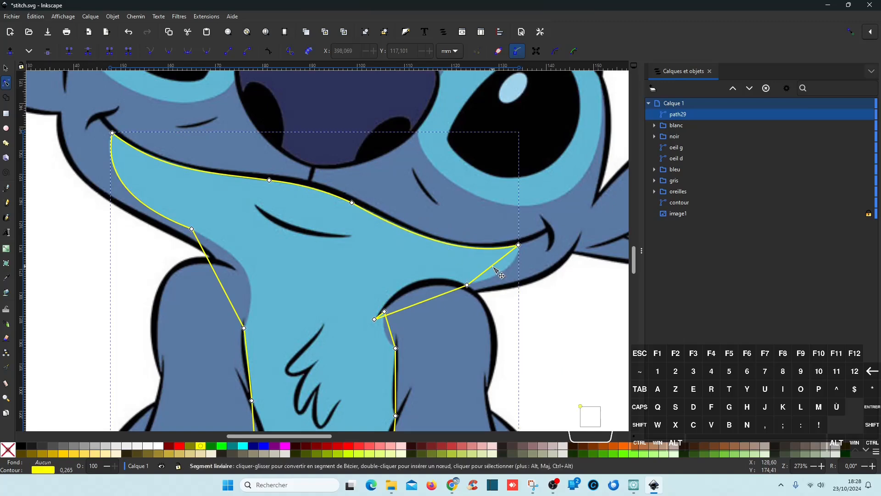
- Bend the segments under the right cheek, over the right shoulder and around the small armpit curve to match the image
drag(494, 268, 501, 273)
drag(425, 298, 414, 284)
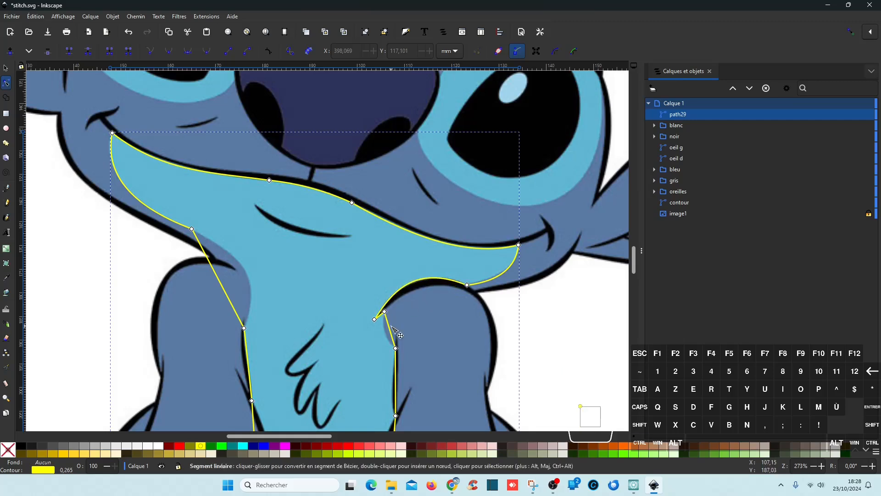
ctrl+scroll(389, 324, up, 2)
drag(391, 327, 377, 321)
- Bend the path's segments along the inner edge of the right arm down to the belly's lower corner
scroll(410, 329, down, 5)
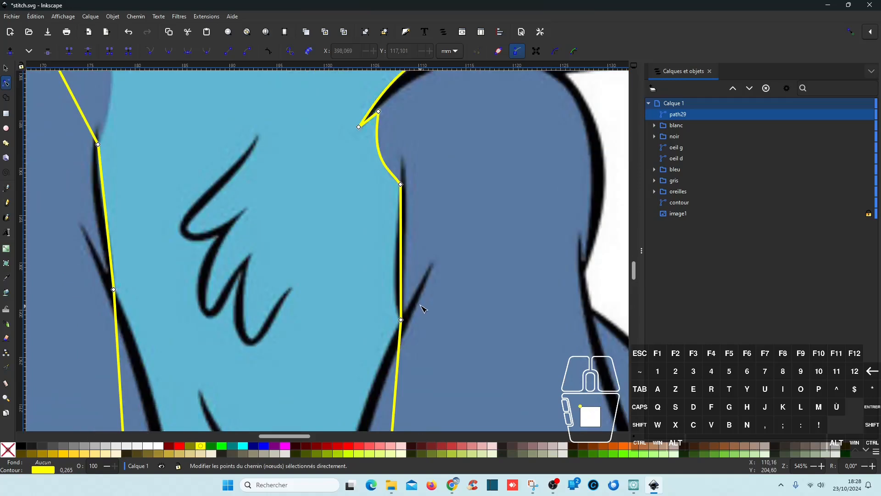
drag(402, 268, 339, 334)
scroll(400, 273, down, 6)
scroll(386, 305, down, 5)
scroll(389, 288, down, 3)
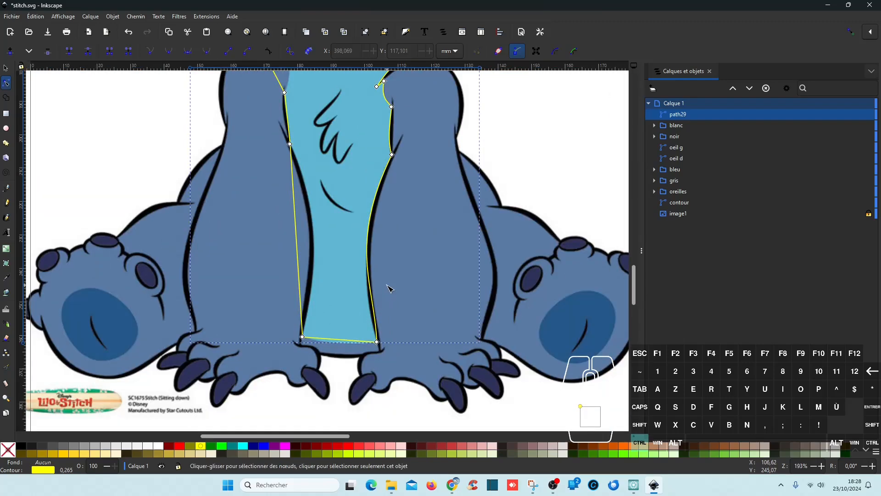
- Adjust the handle of the belly's lower-right node, then bend the belly's left and bottom edges to match the image
click(378, 343)
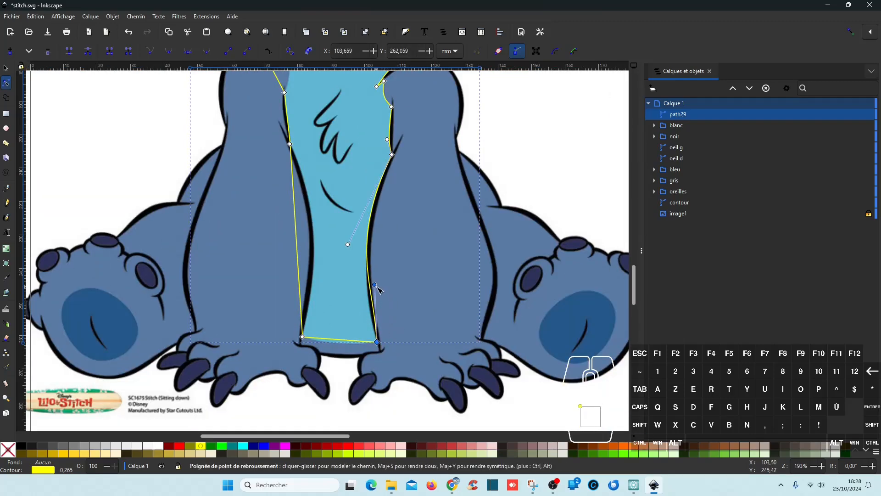
drag(374, 285, 374, 316)
drag(374, 318, 374, 318)
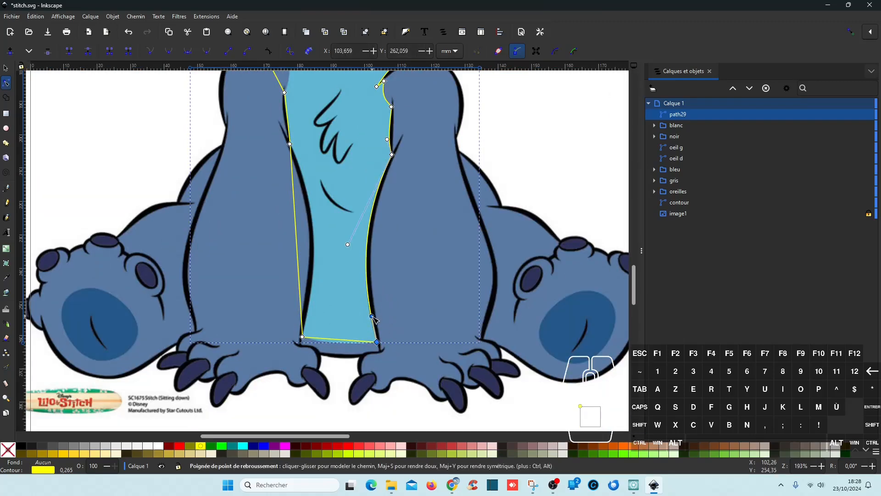
drag(302, 243, 319, 239)
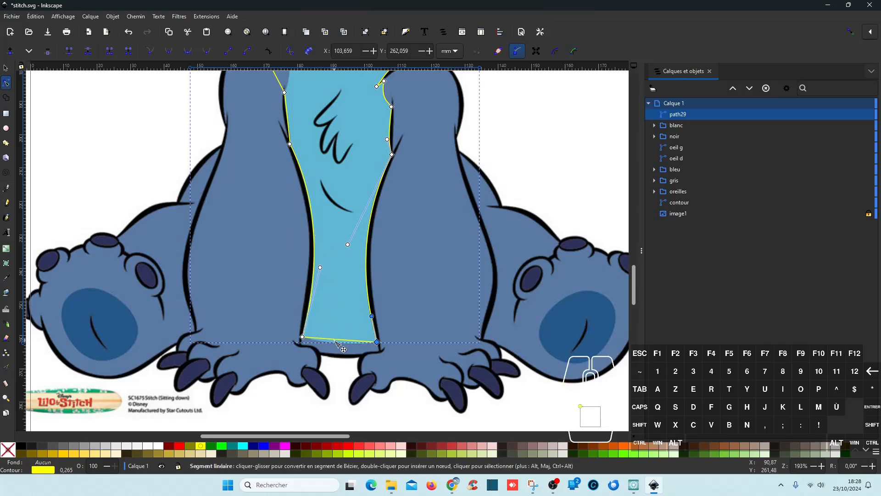
drag(339, 341, 340, 344)
- Bend the segments along the left side of the neck and the left upper arm's inner edge to match the image
scroll(346, 245, up, 8)
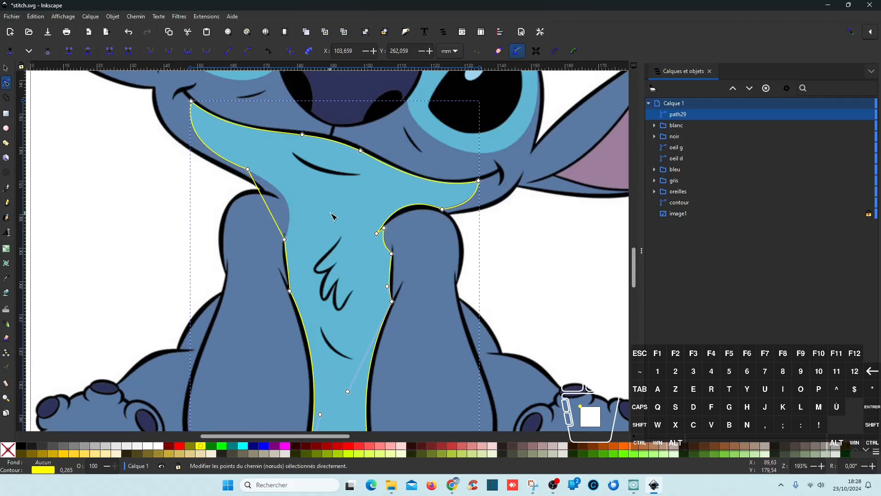
drag(277, 218, 294, 209)
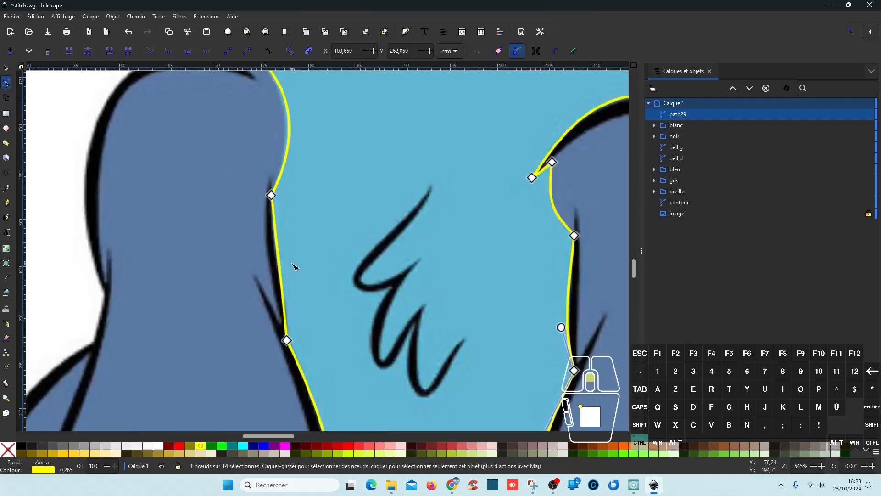
scroll(289, 266, up, 5)
mouse_move(269, 266)
mouse_down()
mouse_move(287, 265)
mouse_move(270, 266)
mouse_up()
click(252, 127)
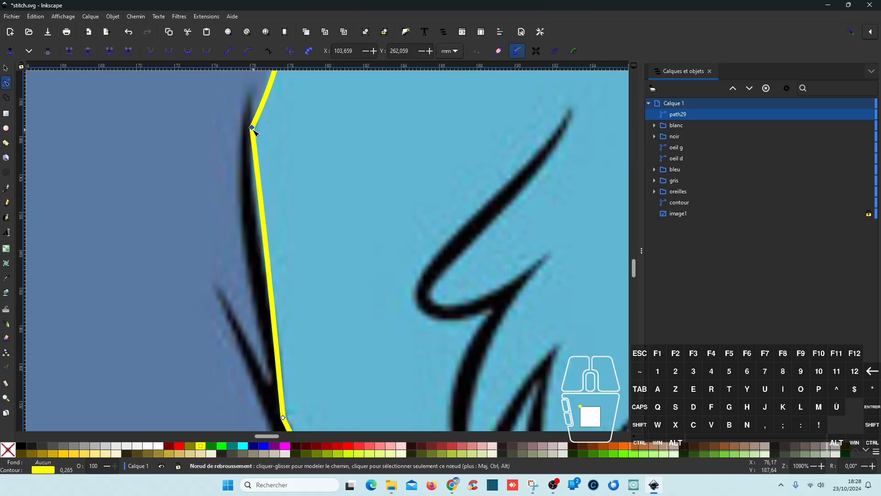
click(264, 222)
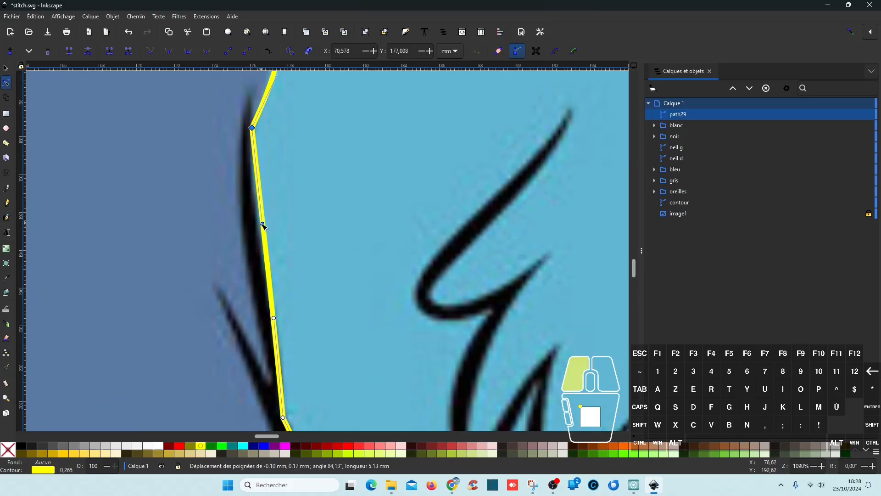
- Fill the chest path with the light blue #61b6d3 sampled from the image and remove its stroke
scroll(285, 230, down, 5)
scroll(335, 241, down, 6)
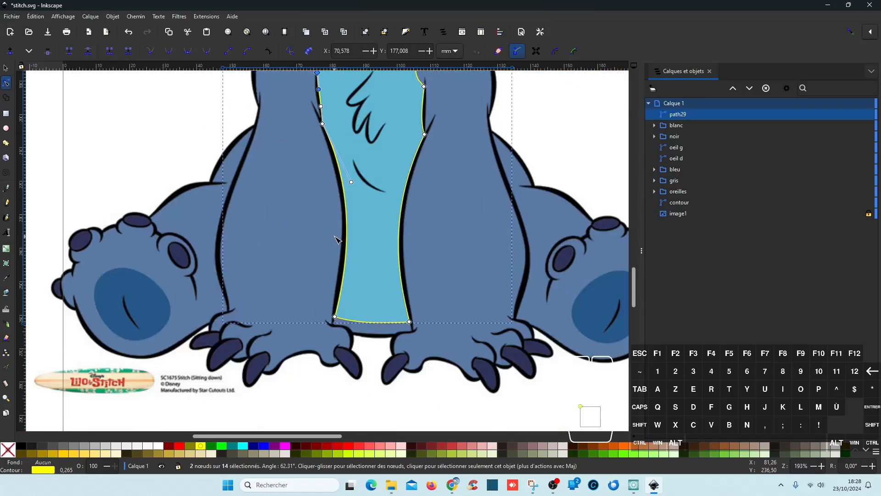
scroll(374, 212, down, 2)
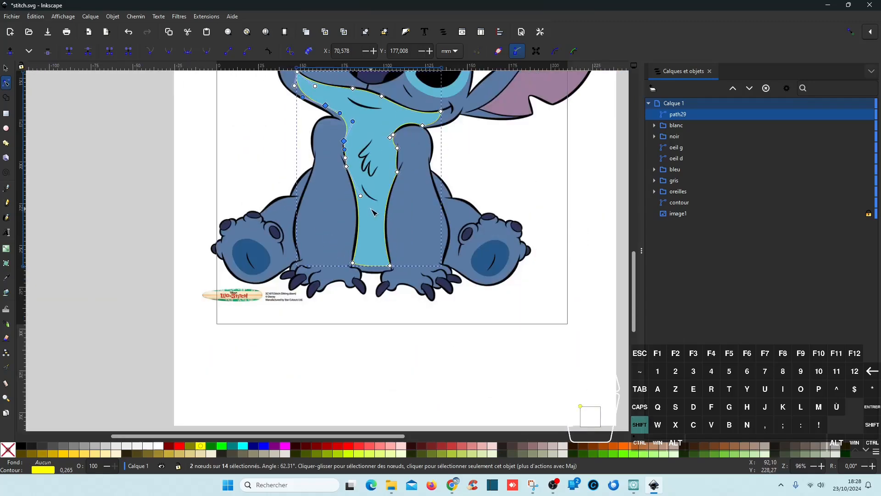
scroll(372, 211, right, 6)
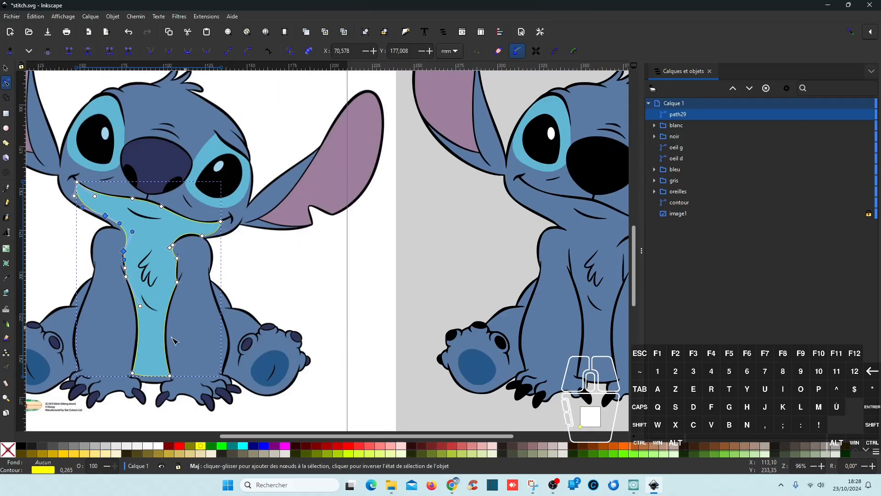
click(6, 278)
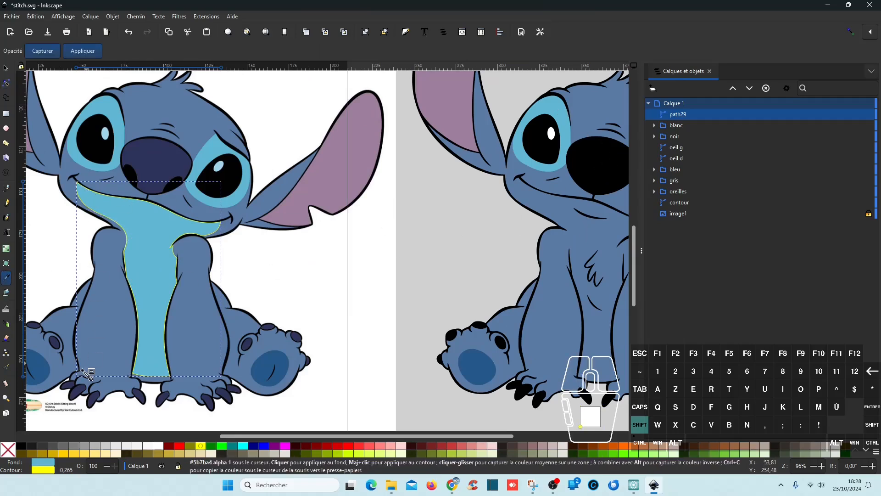
shift+click(20, 447)
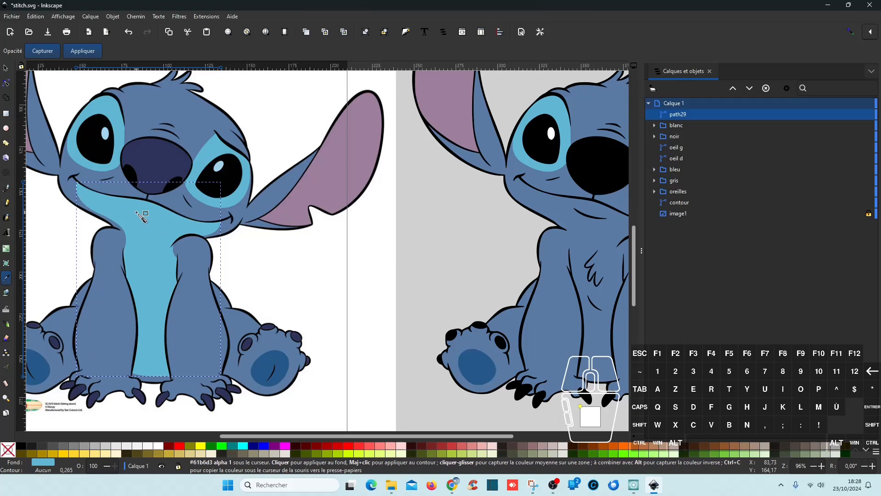
ctrl+scroll(119, 204, up, 5)
ctrl+scroll(120, 203, down, 4)
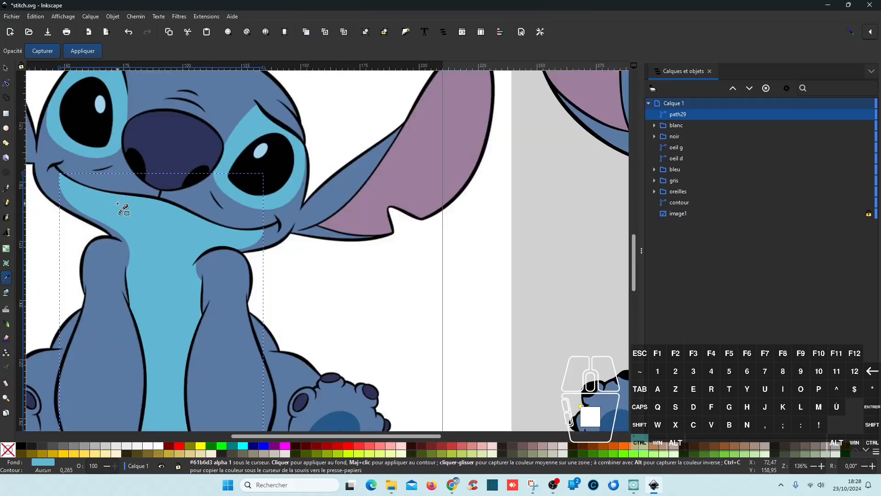
- Rename the light-blue chest path as "corps bleu"
double_click(671, 114)
text(c)
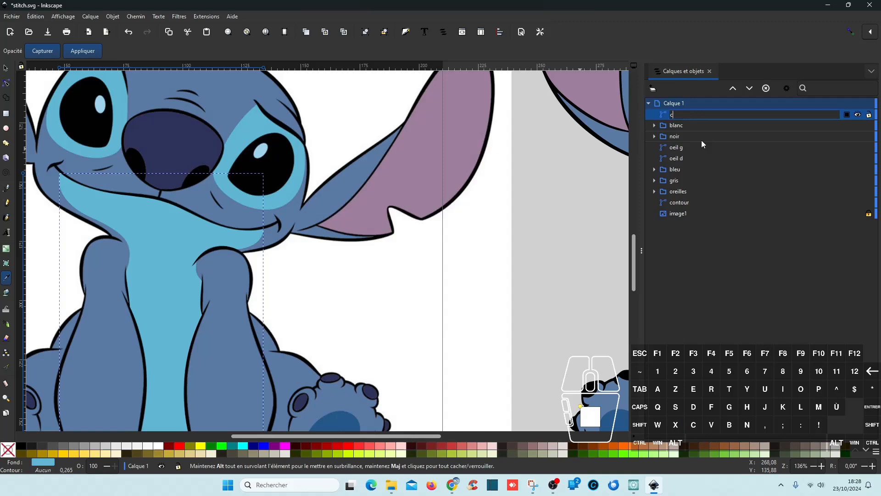
text(orps bleu)
key(Return)
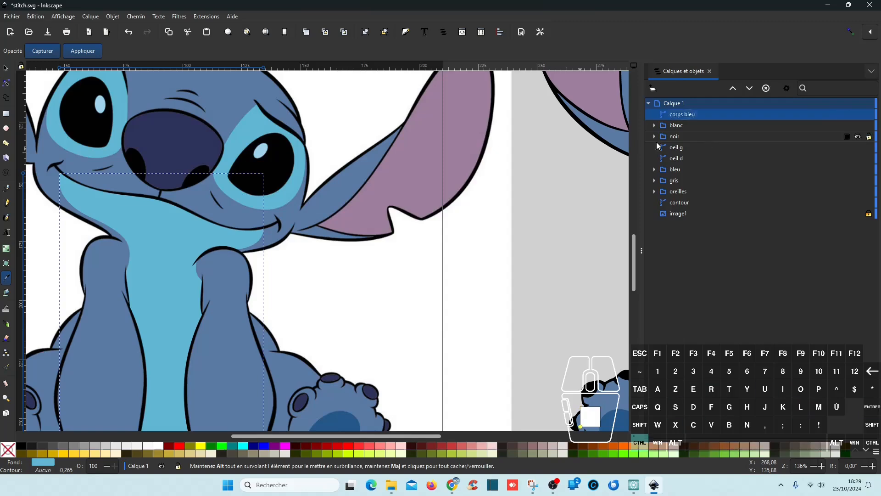
- Move the corps bleu shape from the reference image onto the chest of the vector Stitch copy
scroll(505, 213, down, 3)
click(7, 69)
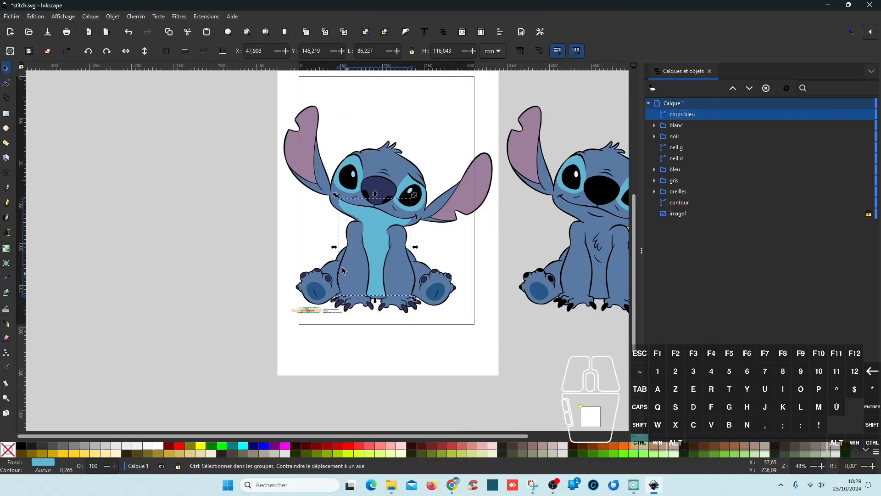
drag(380, 235, 408, 222)
scroll(601, 243, up, 2)
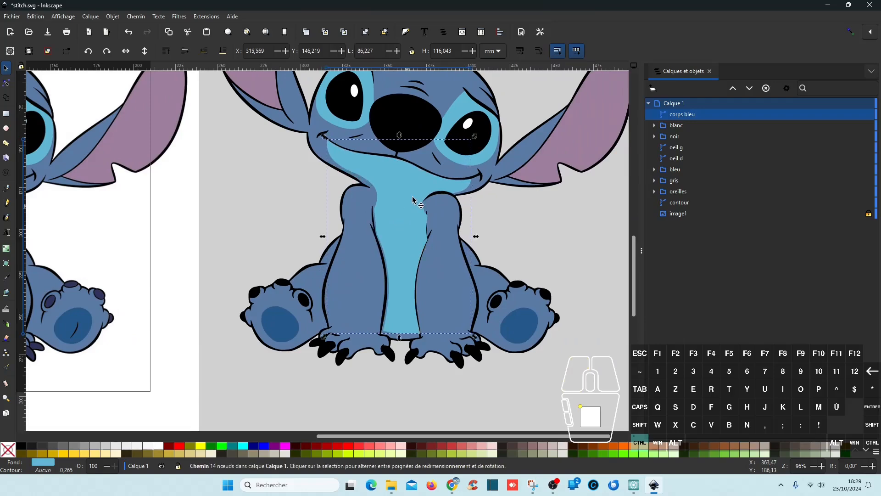
scroll(400, 163, up, 4)
scroll(400, 163, up, 1)
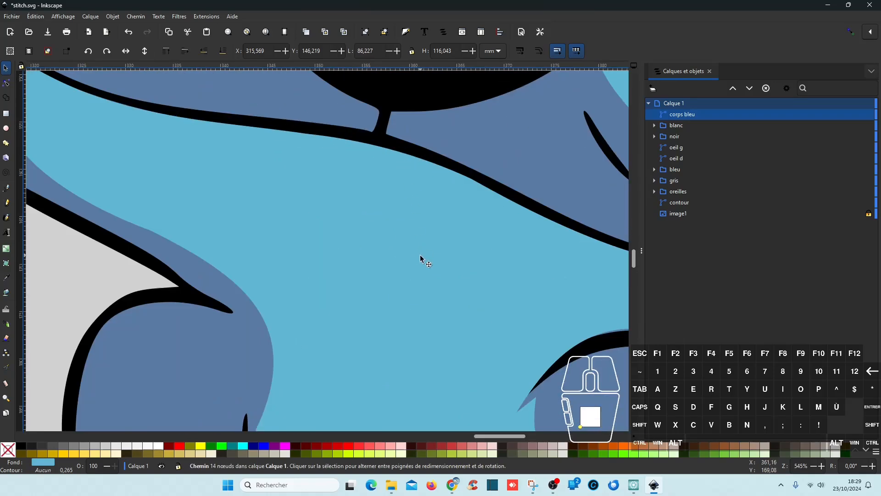
- Shift the corps bleu shape slightly left to X 314,695 mm so it lines up with the black arm and mouth outlines
scroll(421, 259, down, 8)
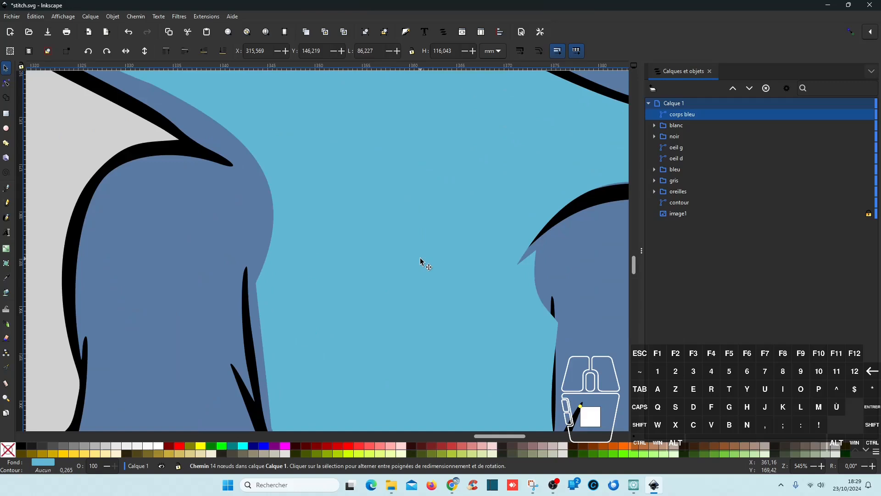
scroll(420, 261, down, 5)
scroll(421, 261, down, 2)
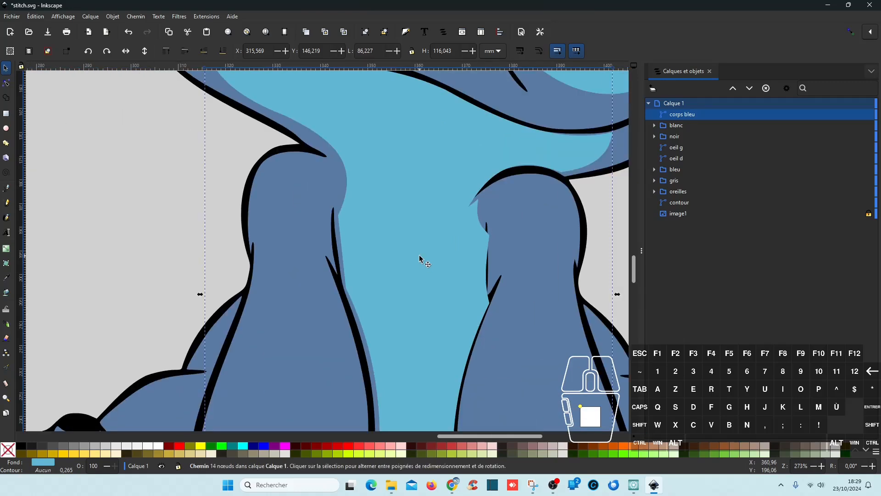
scroll(432, 265, down, 6)
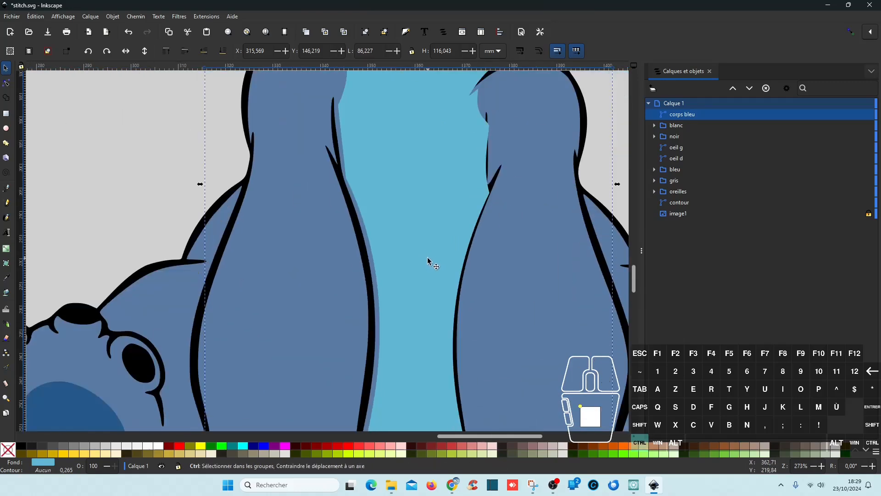
drag(426, 259, 421, 259)
scroll(464, 209, up, 8)
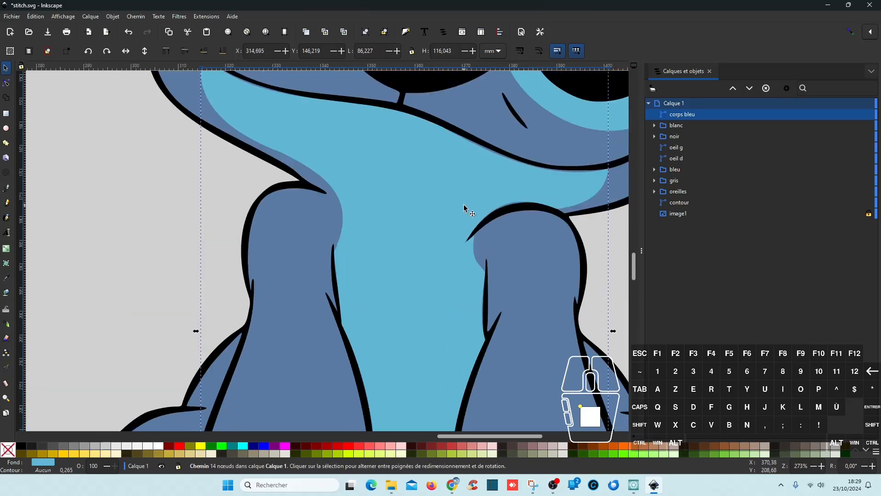
scroll(465, 209, up, 4)
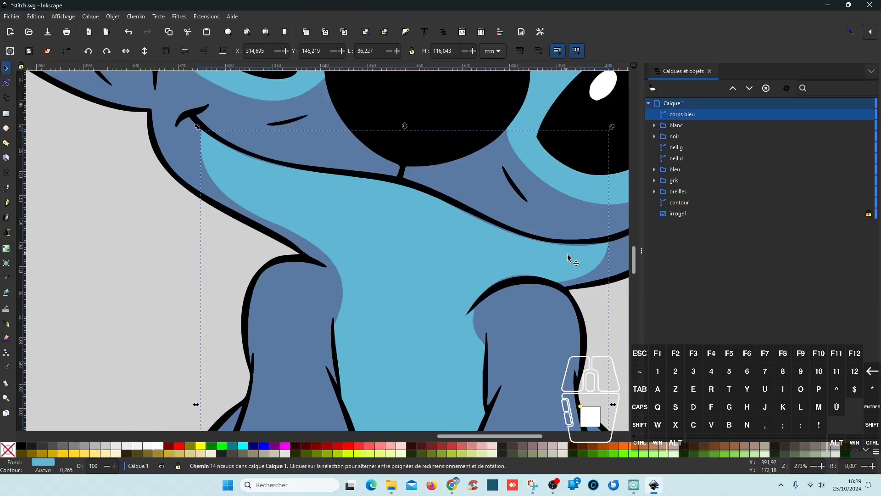
- Bend corps bleu's upper edge under the right half of the mouth and adjust the mouth-corner node's handle to meet the outline
ctrl+scroll(568, 258, up, 2)
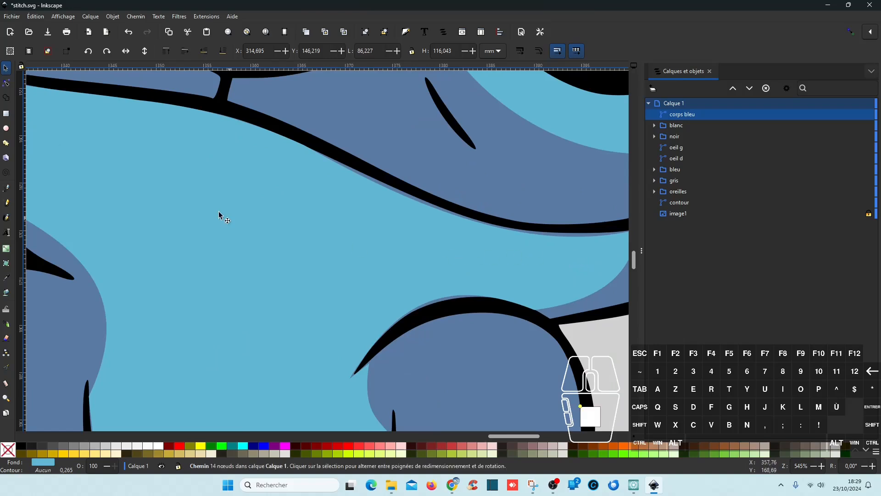
click(6, 83)
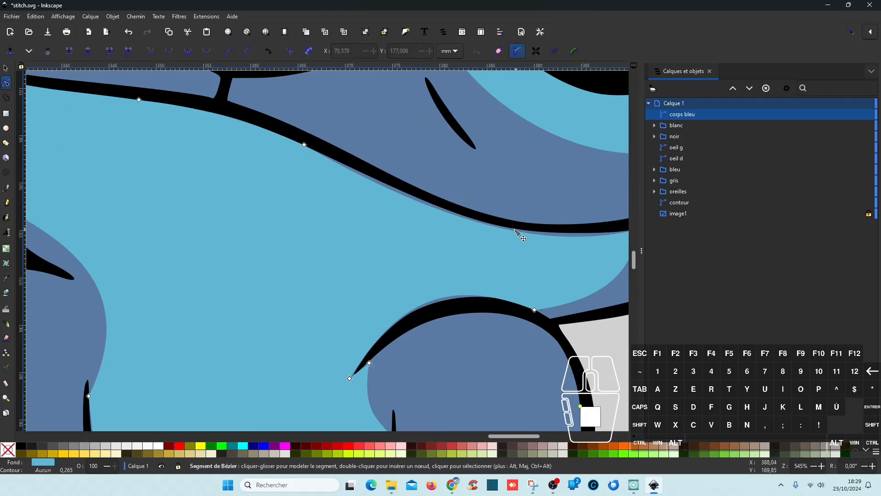
drag(483, 225, 490, 227)
ctrl+scroll(500, 250, down, 2)
drag(512, 256, 442, 243)
click(494, 235)
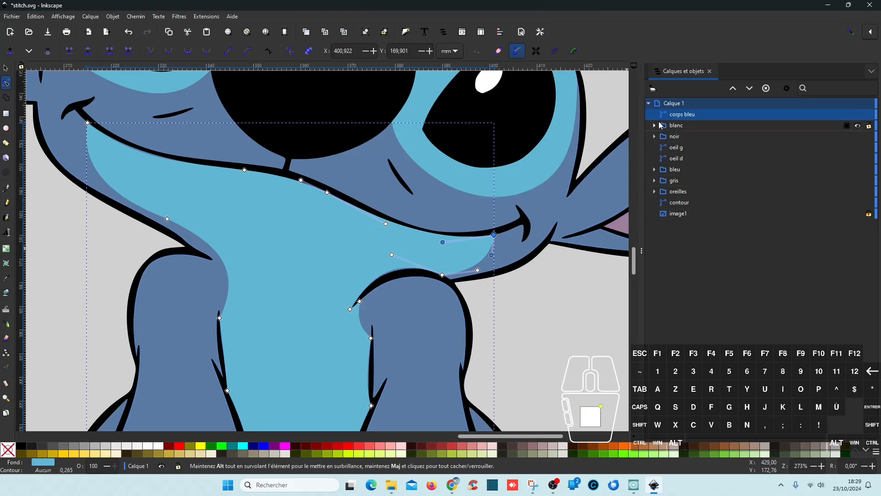
- Place corps bleu directly below oeil d in the stacking order and bend its edge over the right shoulder to the outline
drag(681, 115, 724, 166)
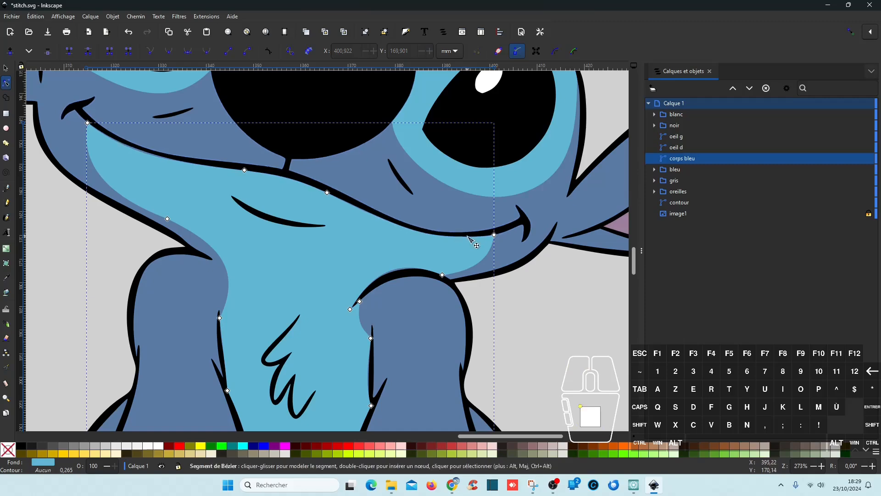
scroll(469, 242, up, 3)
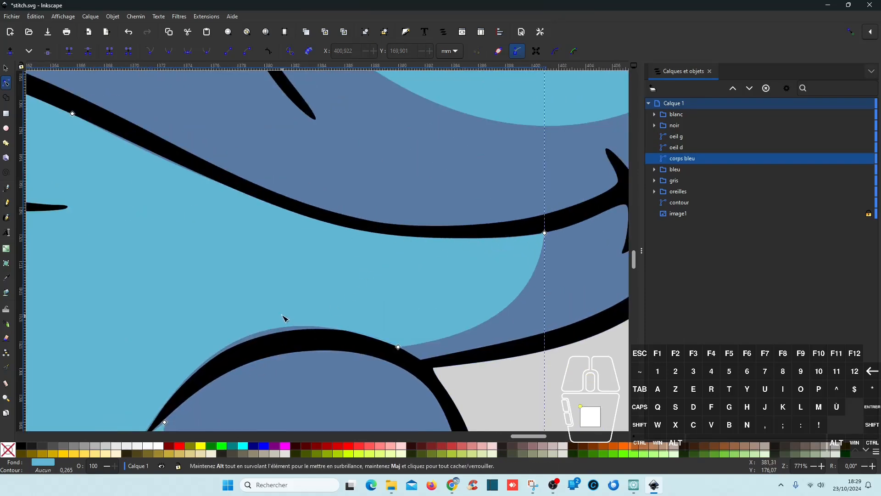
ctrl+scroll(305, 335, down, 2)
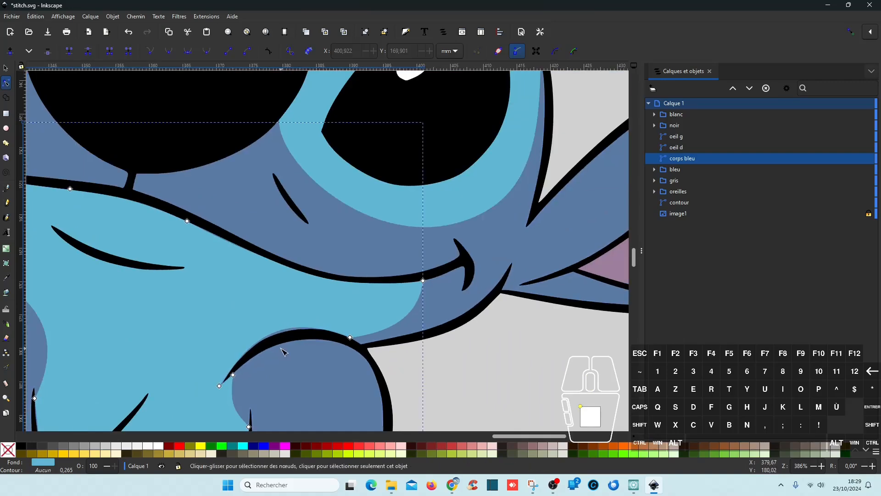
scroll(283, 351, up, 3)
click(285, 310)
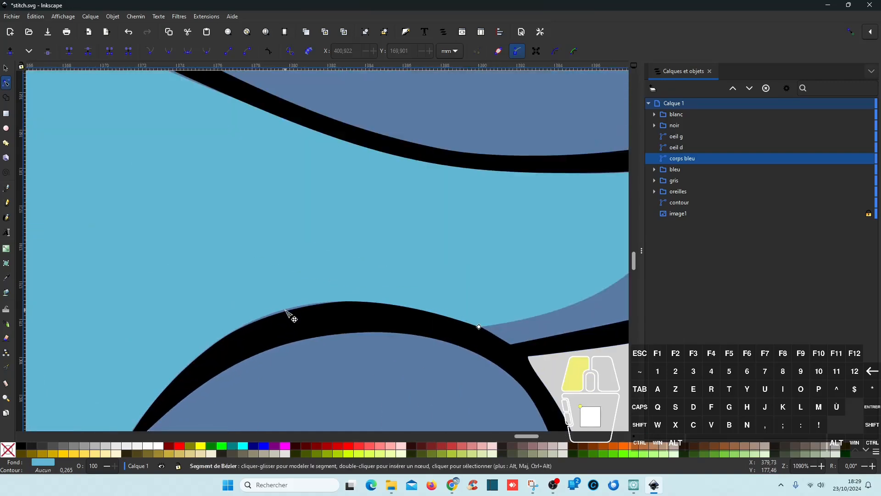
- Bend corps bleu's segments along the right arm's upper and lower inner edge to meet the black outline
scroll(284, 316, down, 4)
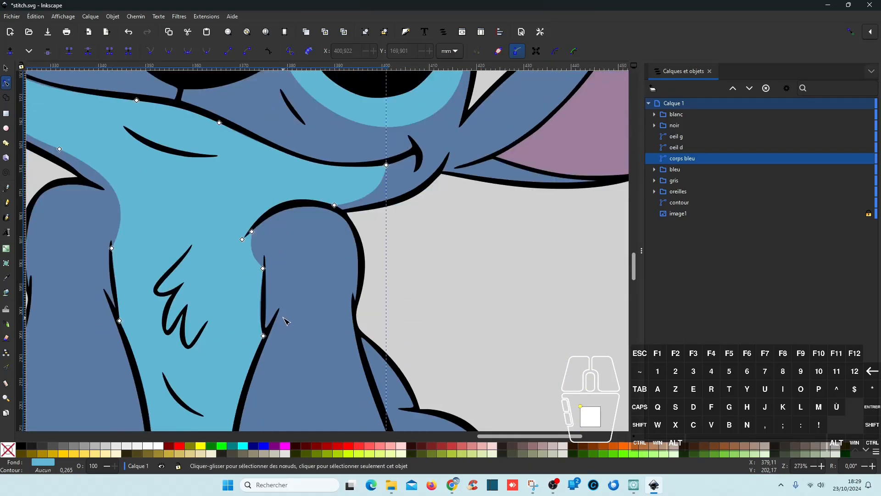
scroll(264, 322, up, 7)
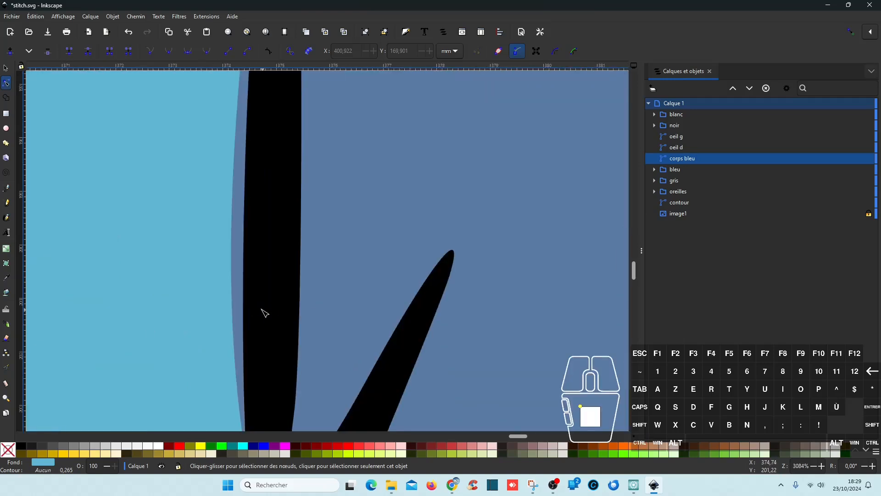
drag(231, 219, 250, 223)
scroll(317, 278, down, 2)
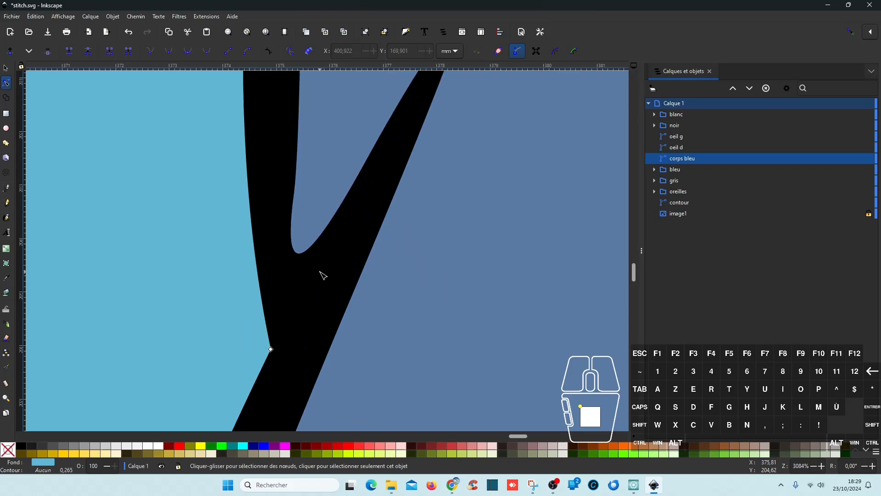
scroll(321, 273, down, 4)
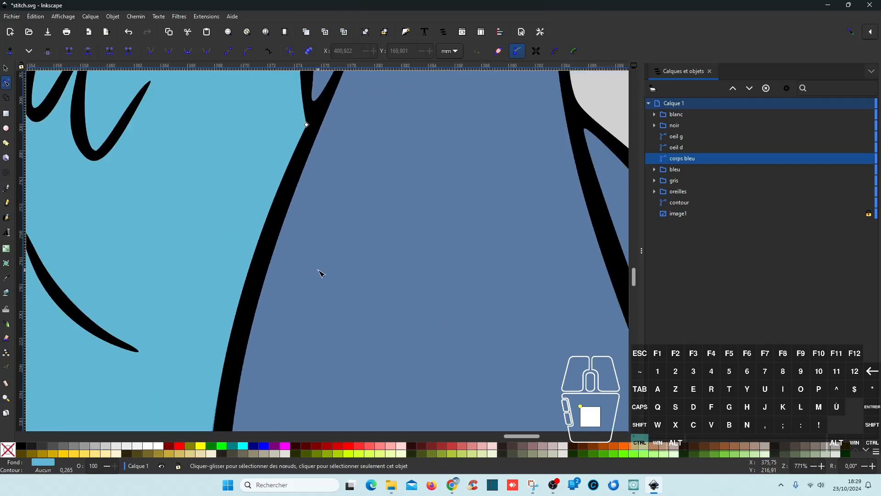
scroll(253, 309, up, 5)
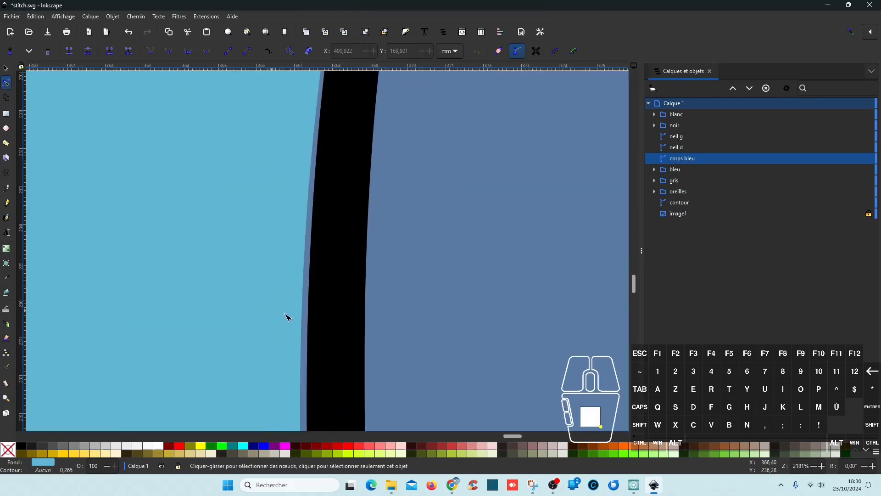
drag(309, 310, 309, 310)
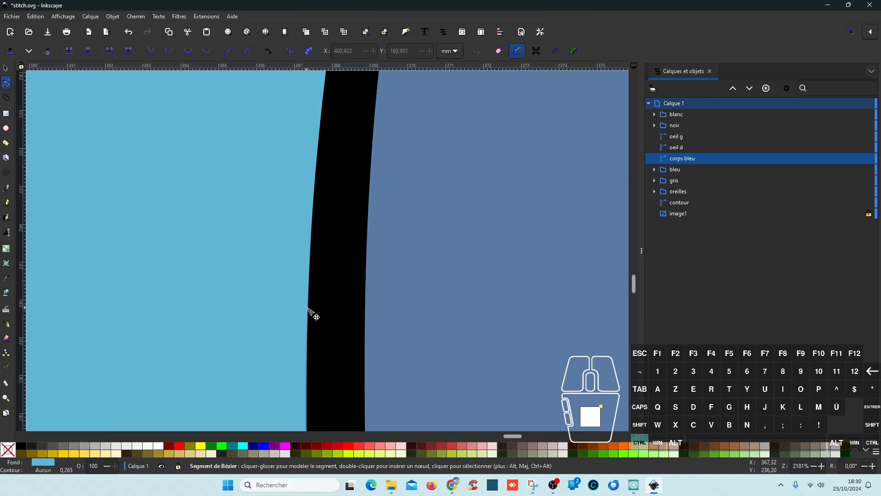
- Bend corps bleu's left belly edge to the arm outline and adjust the upper handle of its lower-left node
scroll(309, 311, down, 4)
scroll(167, 280, up, 5)
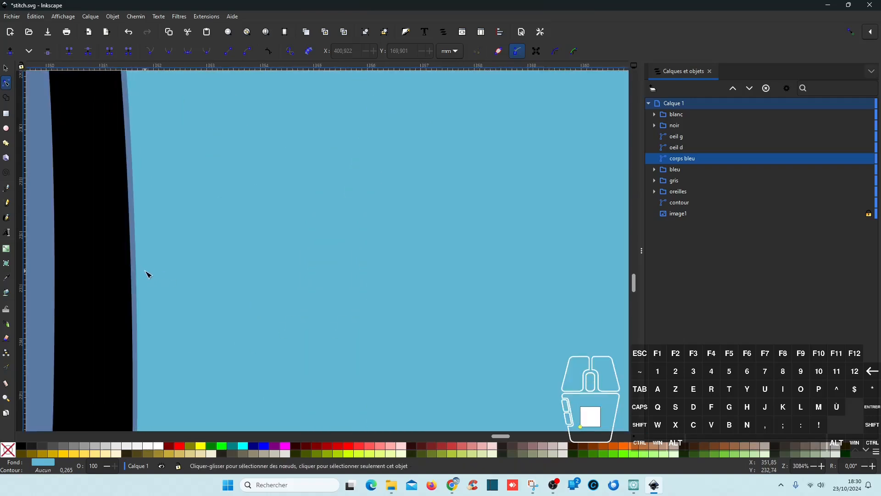
drag(137, 273, 135, 272)
scroll(183, 272, down, 3)
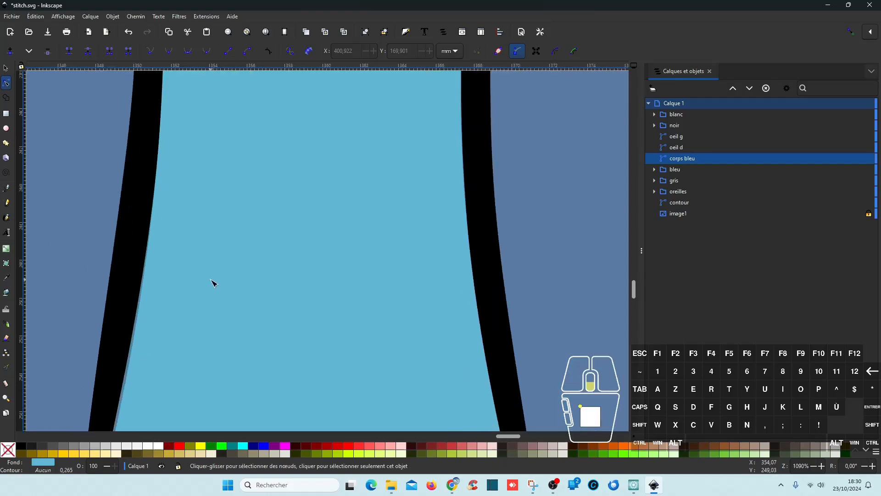
scroll(212, 282, down, 2)
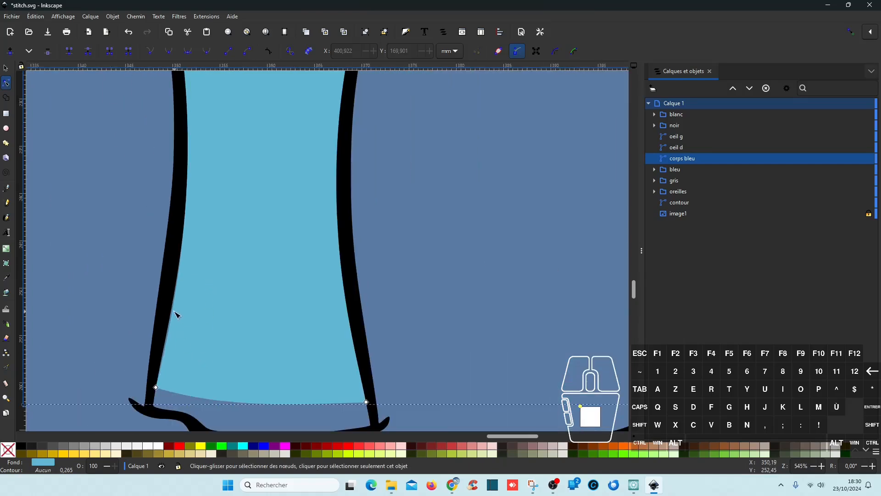
click(156, 388)
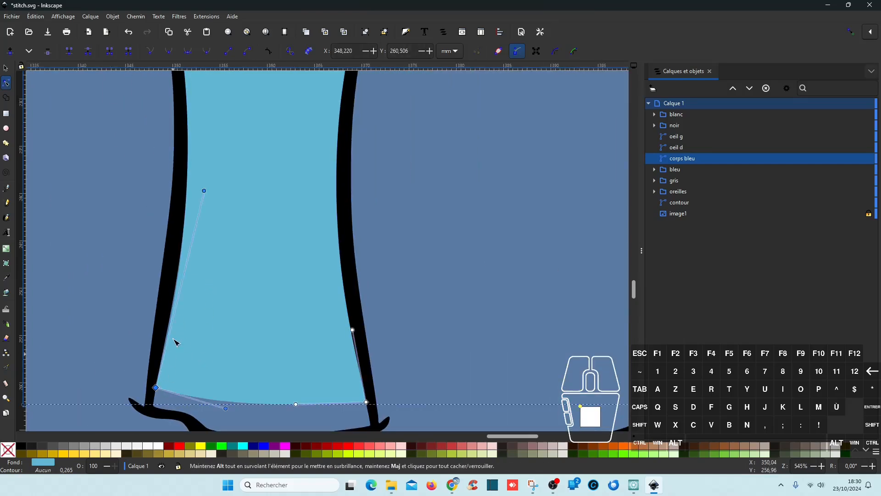
drag(204, 191, 201, 198)
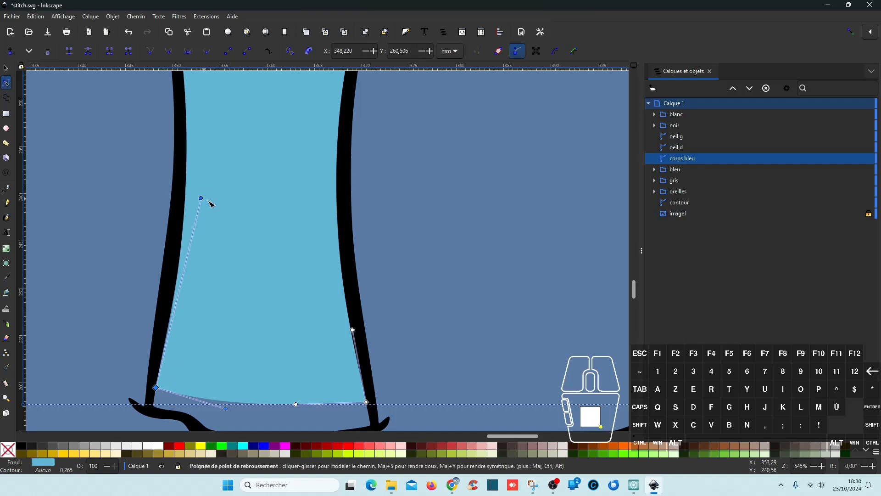
- Bend corps bleu's short segment along the left upper arm's inner edge to close the gap with the outline
scroll(243, 222, up, 5)
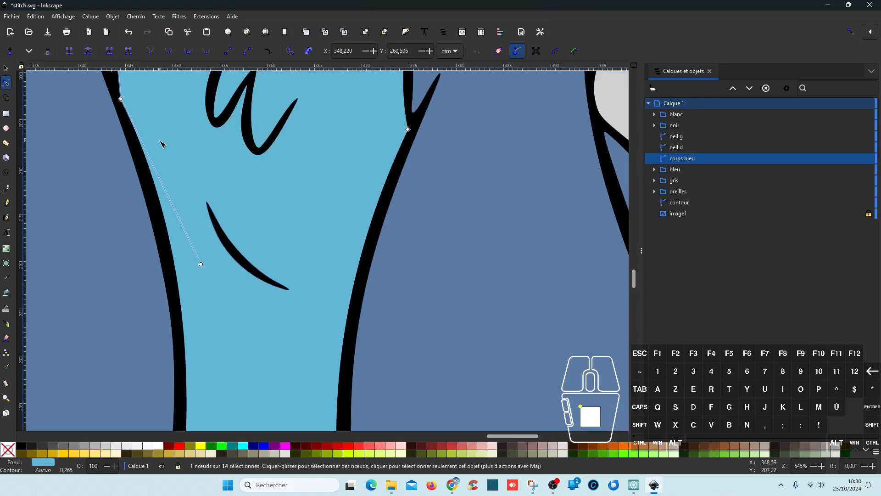
scroll(161, 144, up, 6)
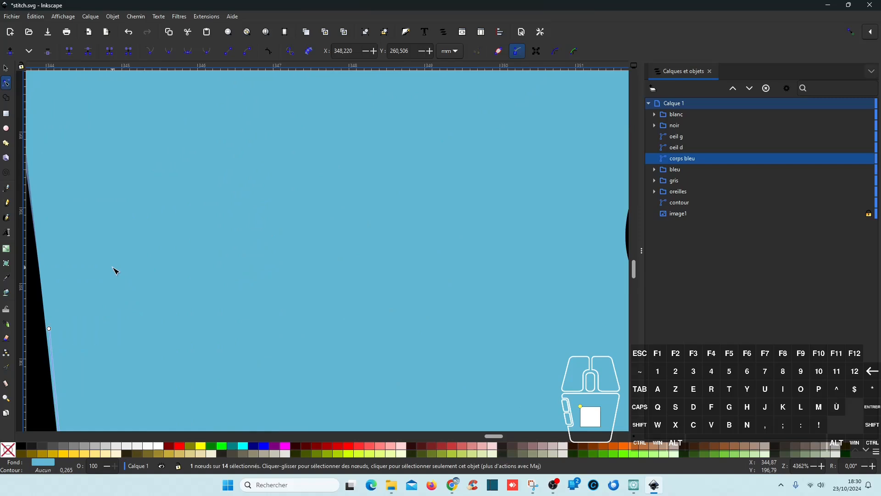
scroll(115, 270, left, 5)
scroll(268, 166, down, 2)
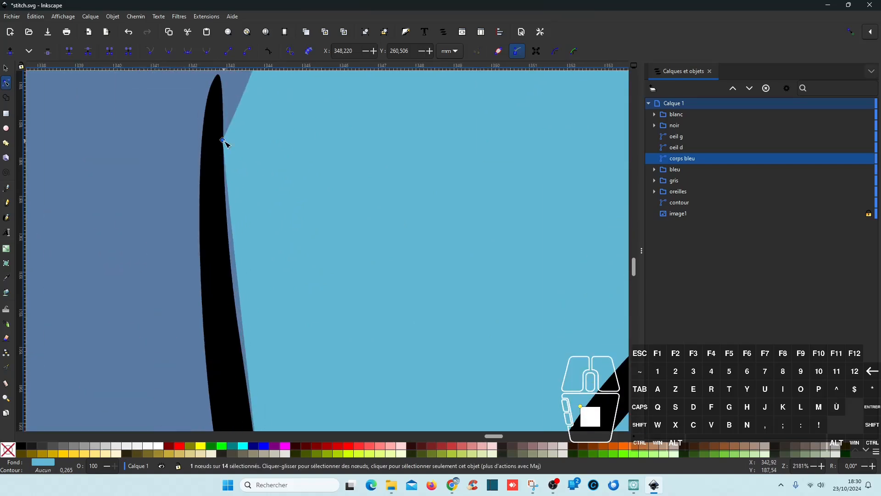
drag(246, 335, 237, 331)
scroll(340, 257, up, 5)
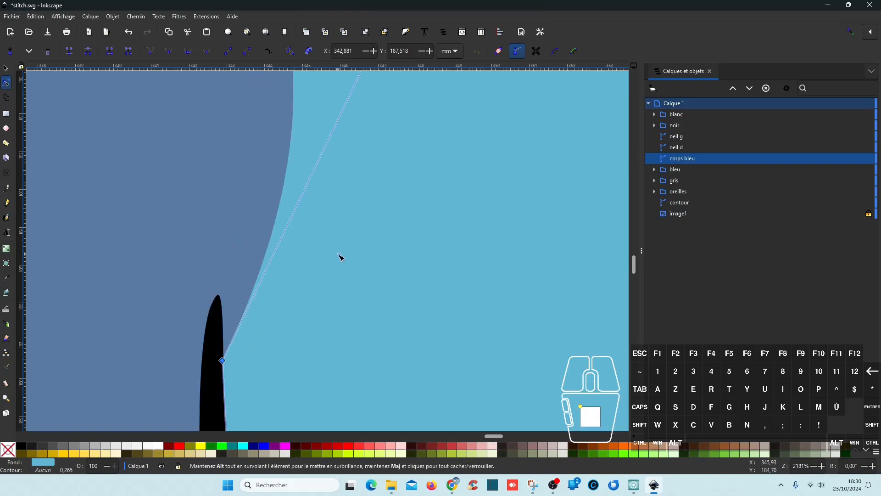
- Bend corps bleu's upper edge under the left half of the mouth to meet the black outline
scroll(340, 257, down, 6)
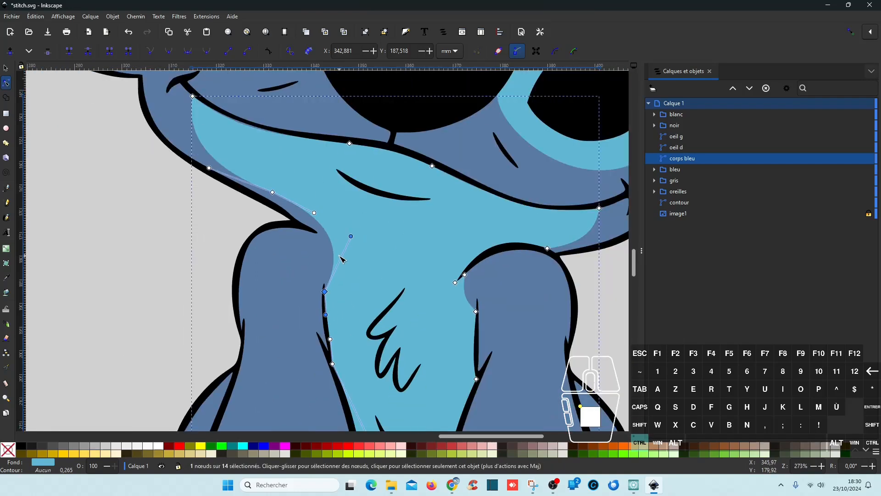
scroll(256, 135, up, 3)
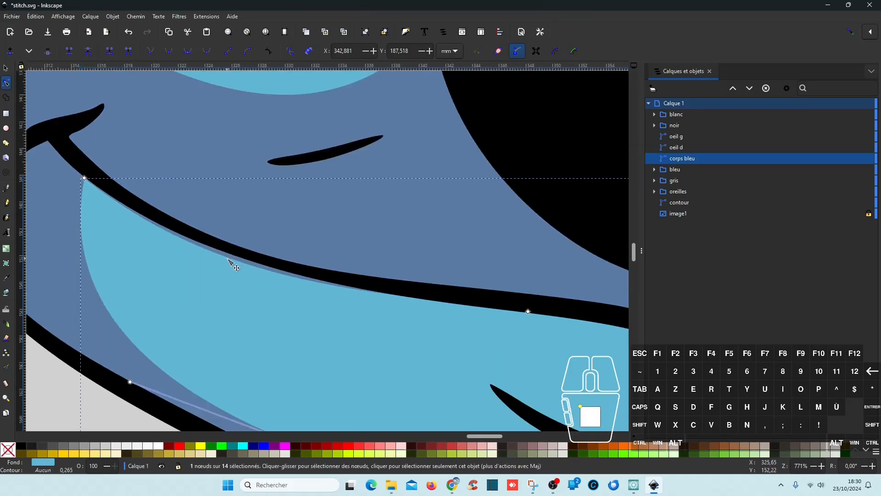
drag(228, 259, 234, 256)
scroll(331, 285, down, 2)
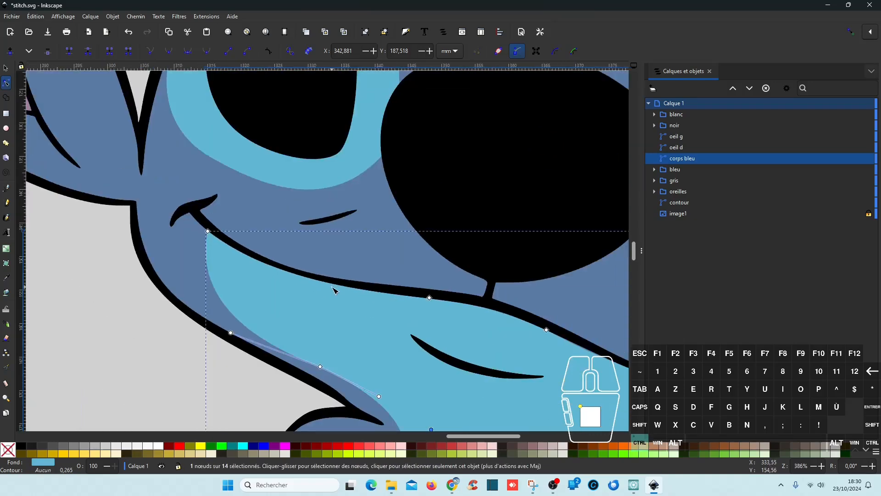
- Deselect corps bleu's node and save the drawing
click(230, 319)
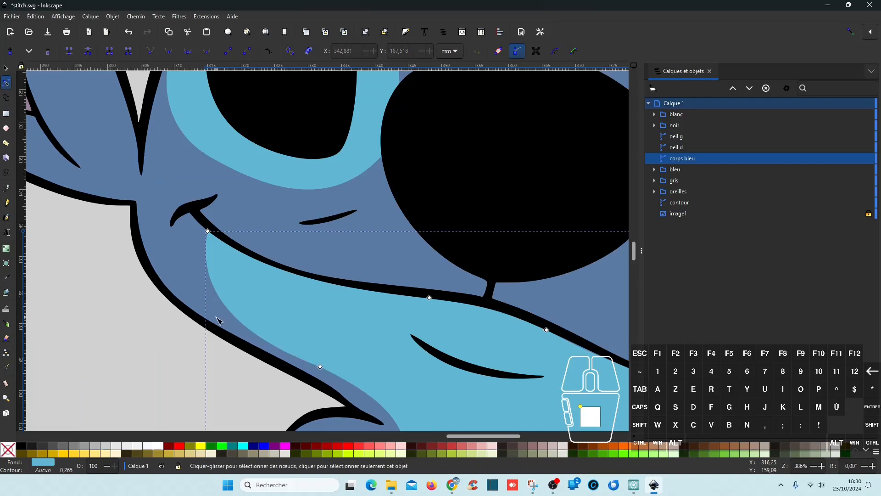
key(ctrl+s)
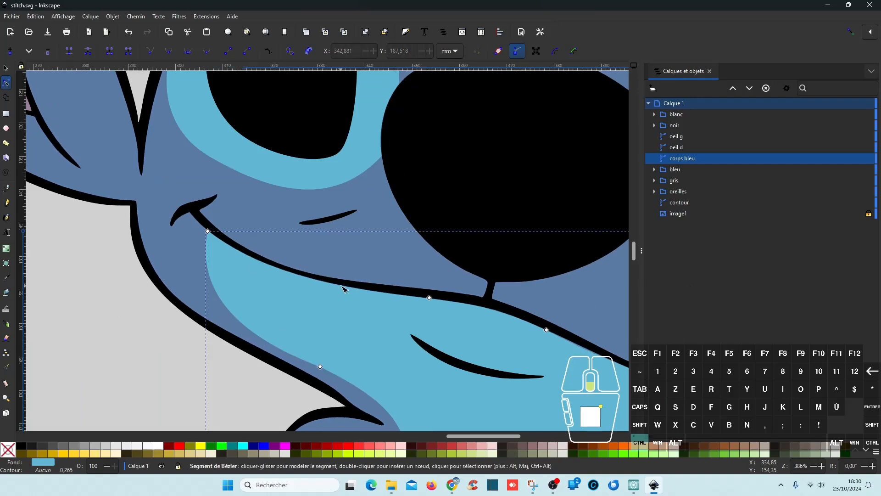
scroll(342, 288, down, 5)
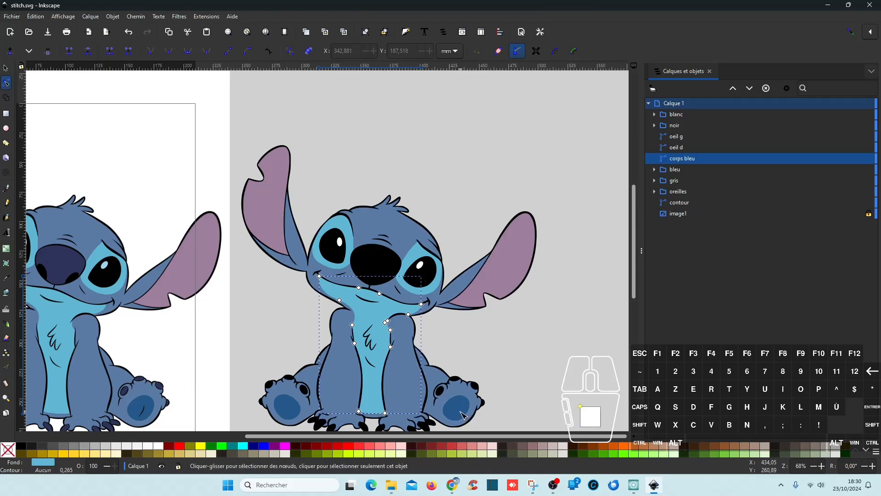
- Compare the vector copy's feet with the original image and check the bleu group's dark-blue foot pads by toggling its visibility
click(694, 125)
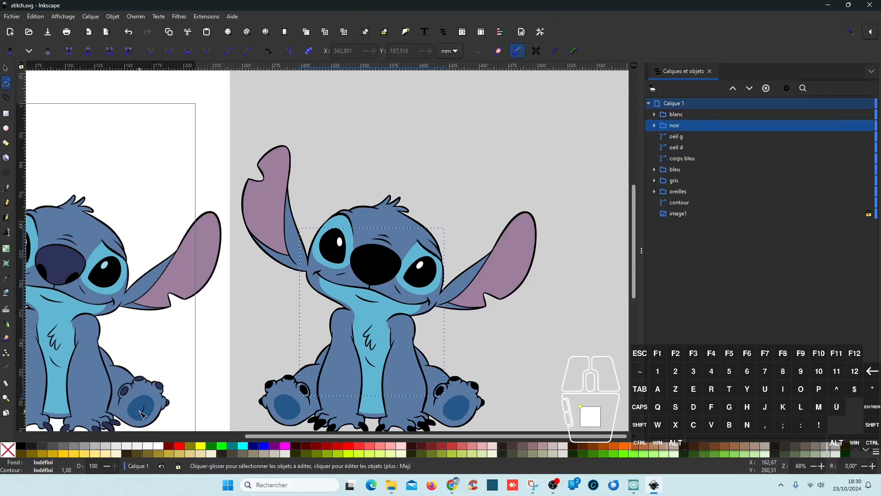
key(Escape)
scroll(144, 415, up, 2)
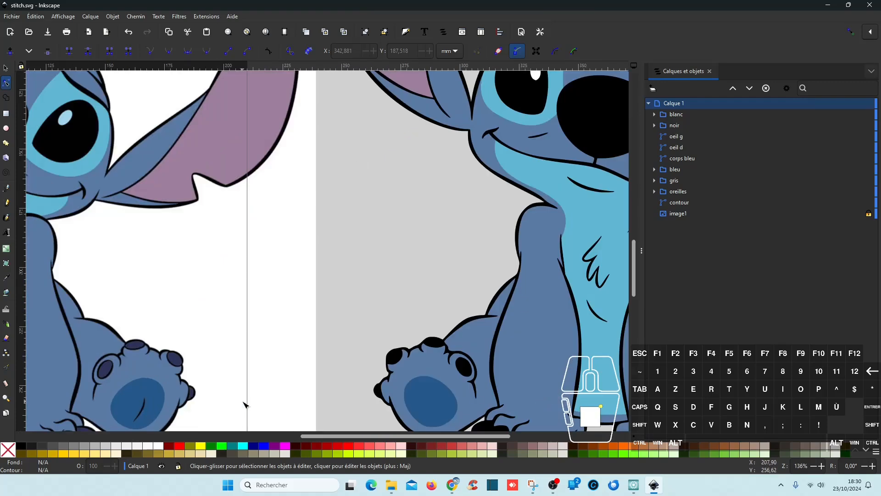
scroll(333, 377, down, 5)
scroll(333, 376, right, 10)
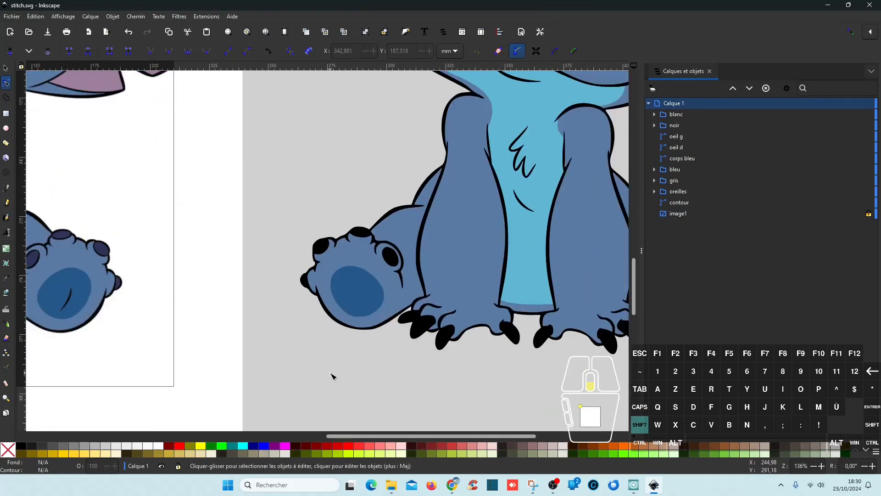
scroll(332, 377, right, 2)
click(400, 301)
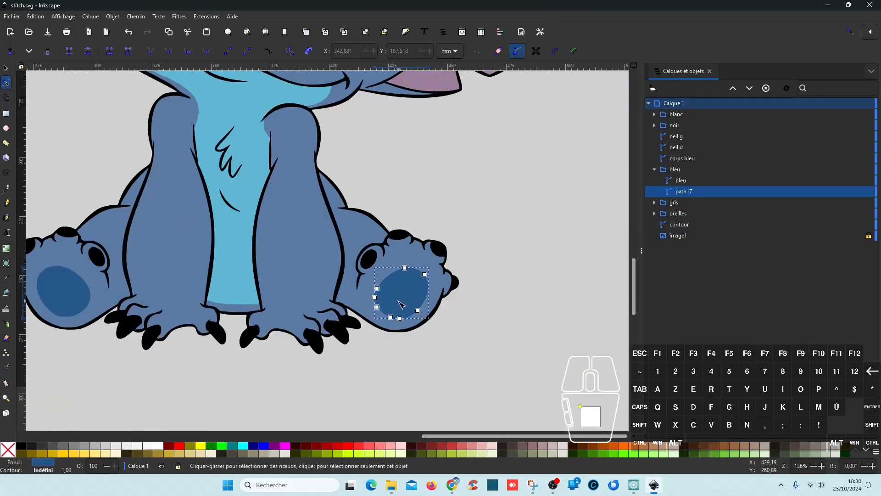
click(655, 170)
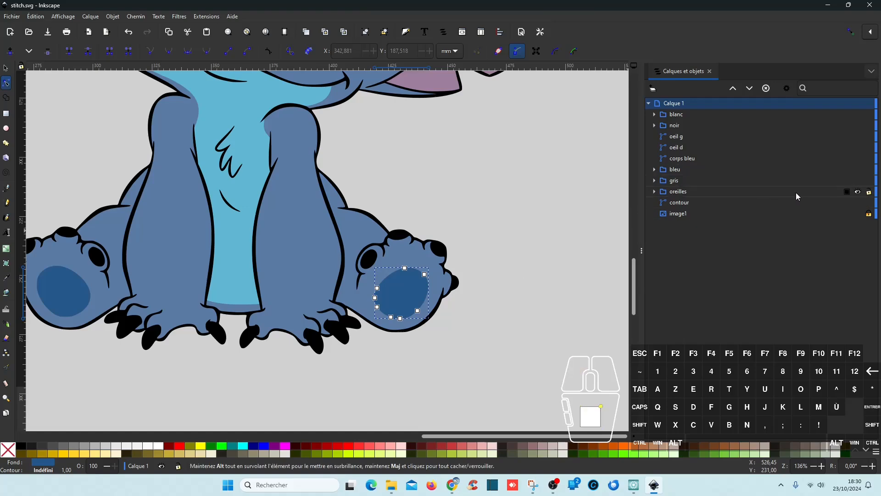
click(859, 170)
click(859, 170)
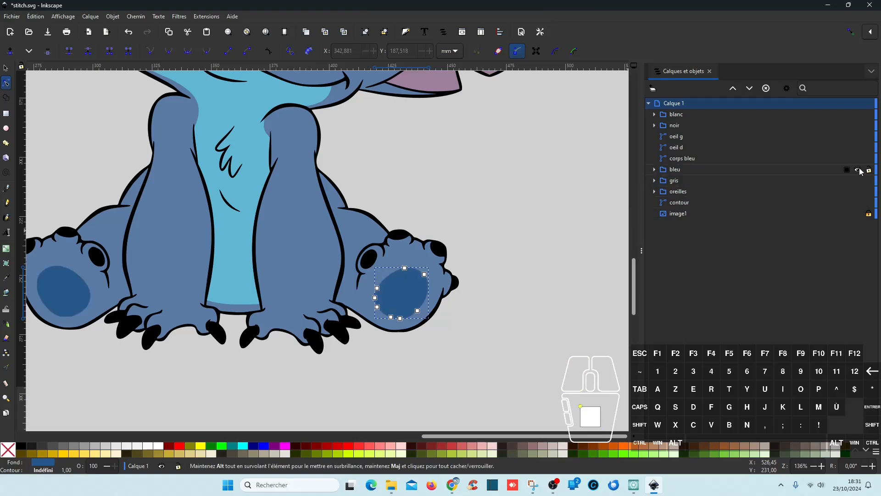
scroll(502, 301, down, 3)
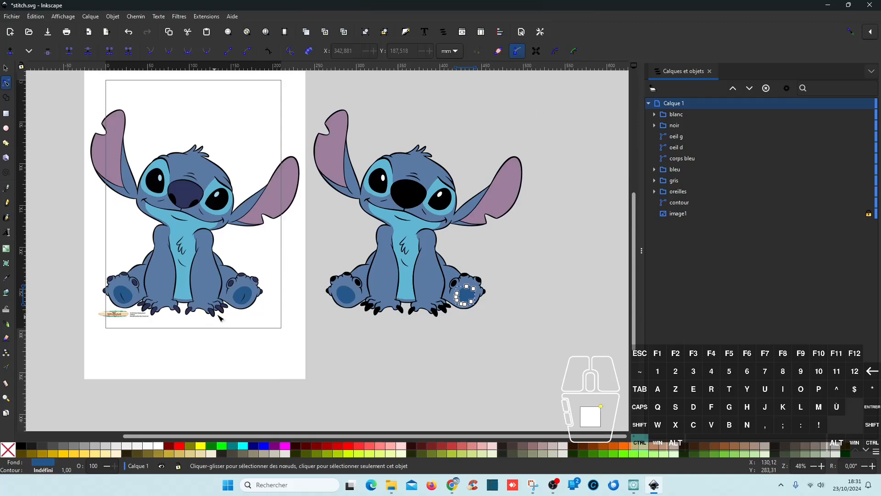
scroll(228, 301, up, 3)
scroll(229, 301, up, 1)
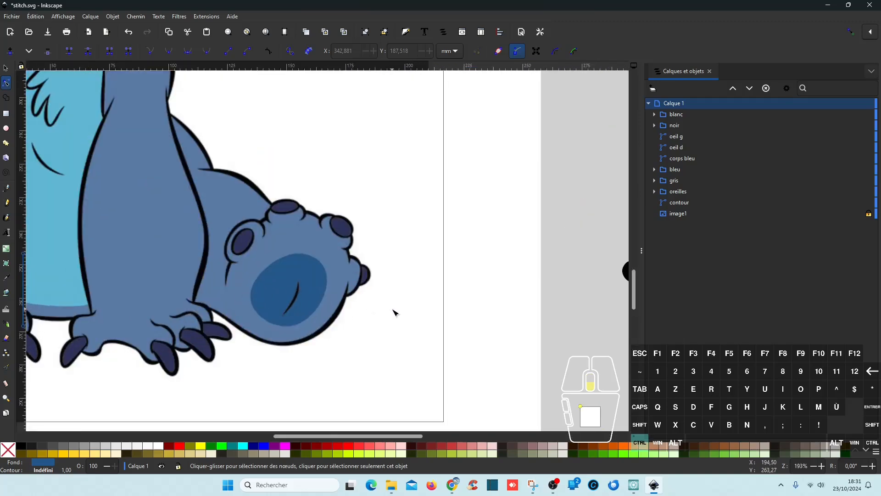
scroll(393, 309, down, 2)
scroll(422, 319, right, 5)
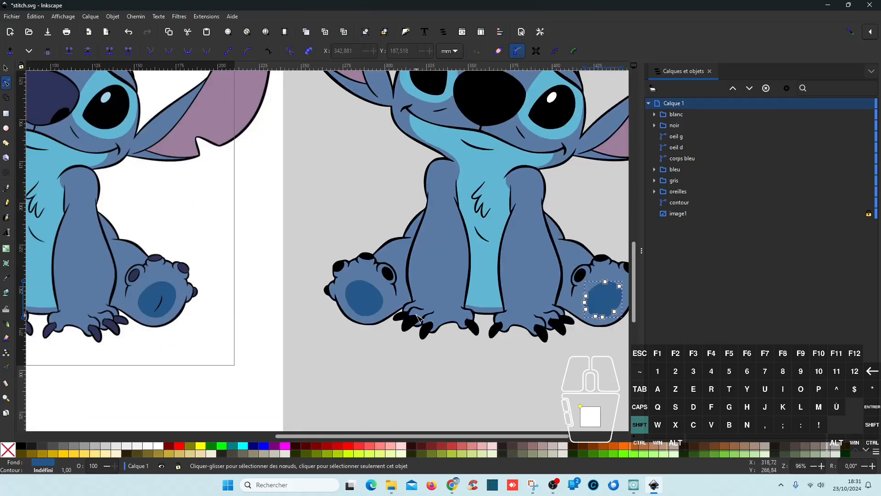
scroll(419, 318, down, 2)
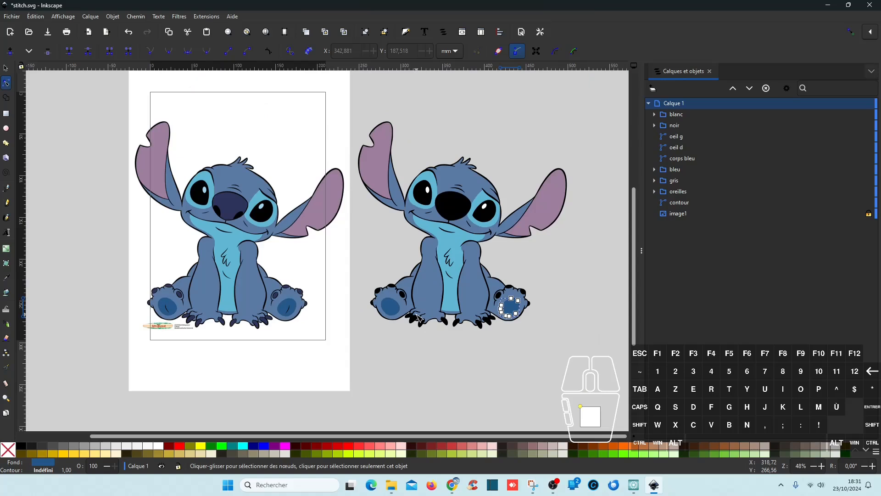
click(609, 310)
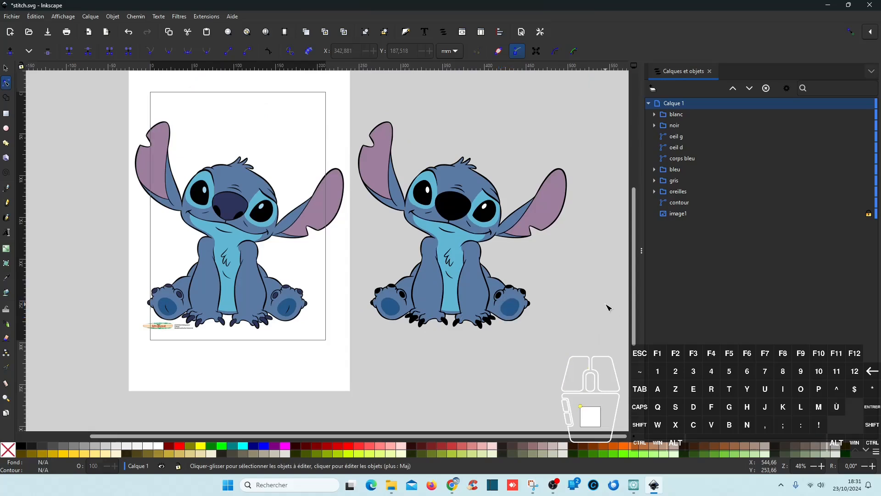
- Review the contour, oreilles, gris and bleu entries one by one, temporarily hiding the bleu and gris groups to check their areas
click(684, 201)
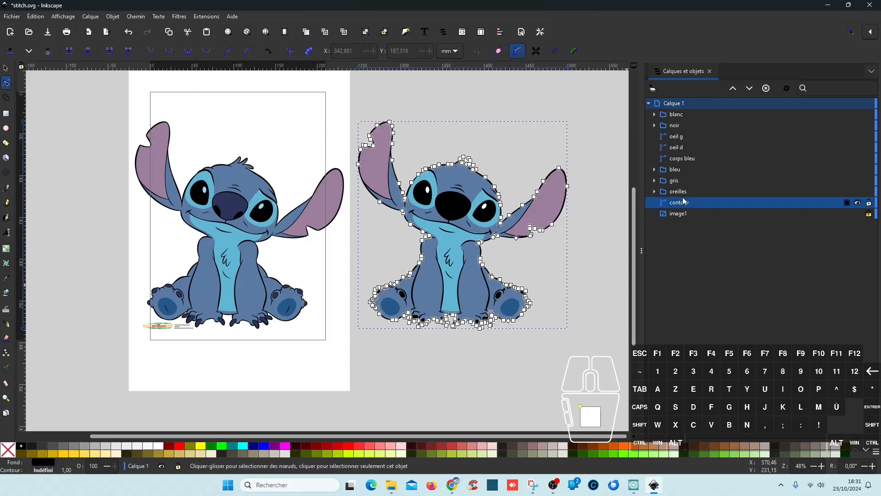
click(689, 192)
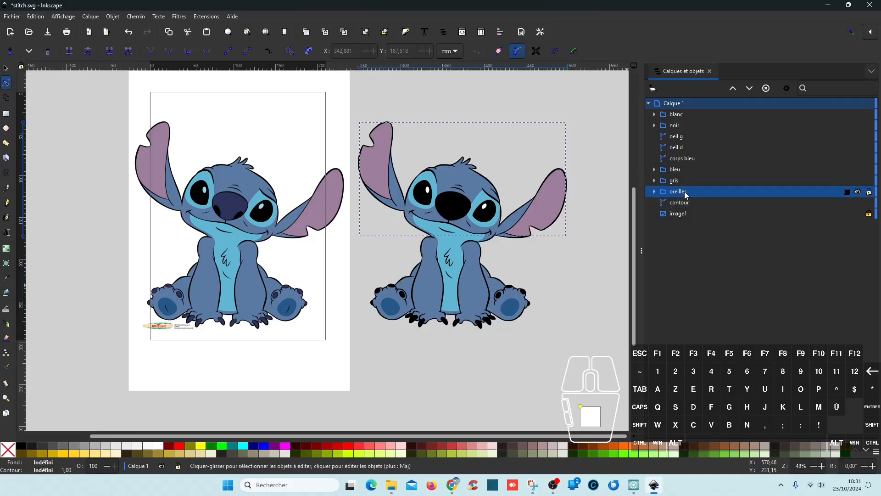
click(680, 181)
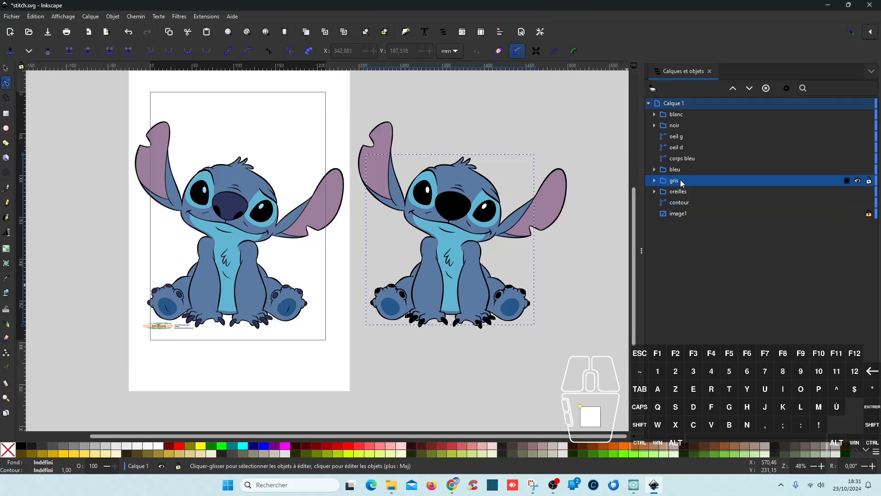
click(674, 171)
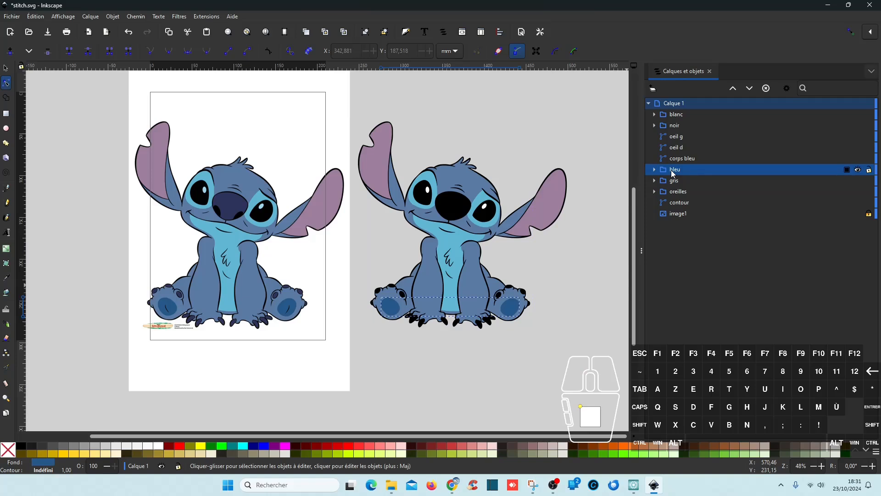
click(859, 170)
click(858, 170)
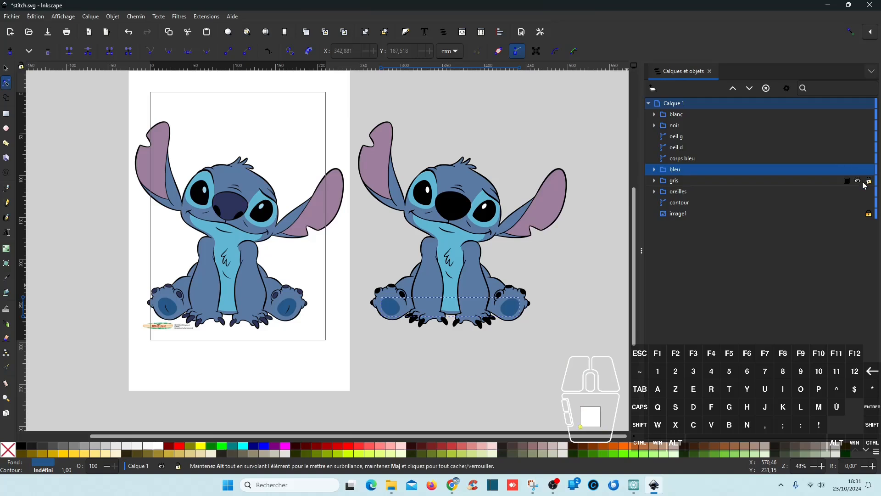
click(858, 181)
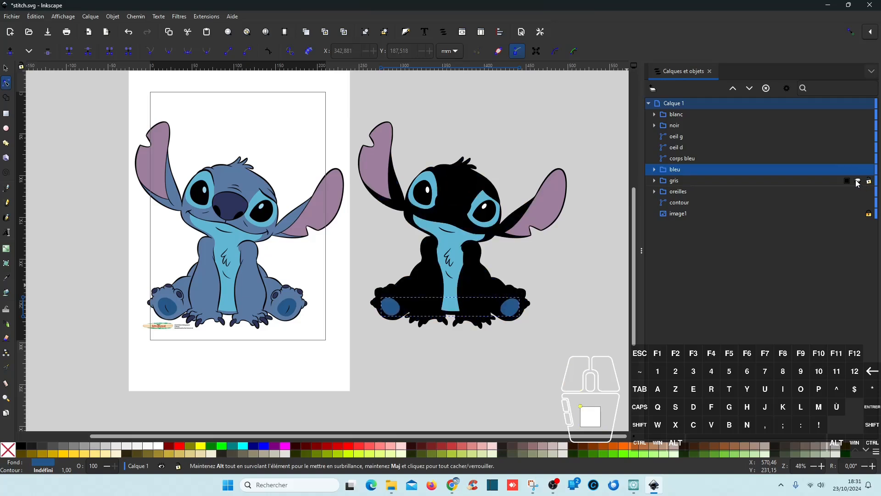
click(857, 181)
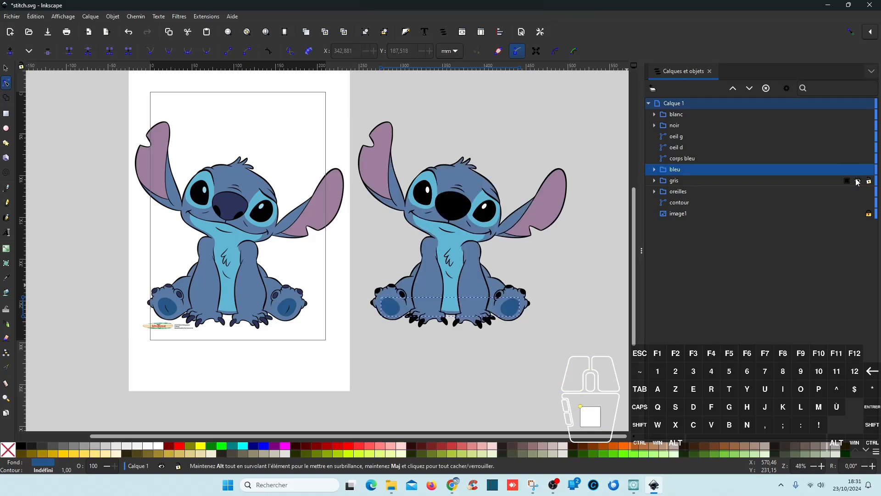
click(859, 170)
click(859, 170)
- Group corps bleu, oeil d and oeil g, and name the group "bleu clair"
click(686, 159)
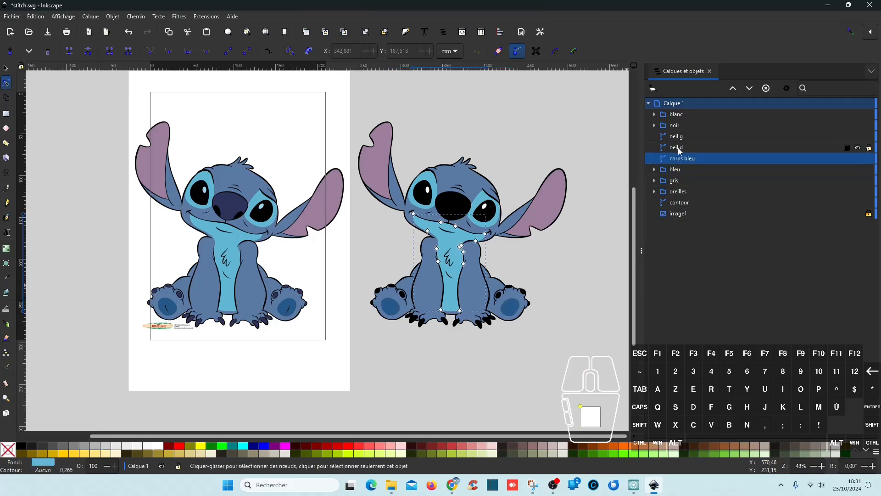
click(679, 148)
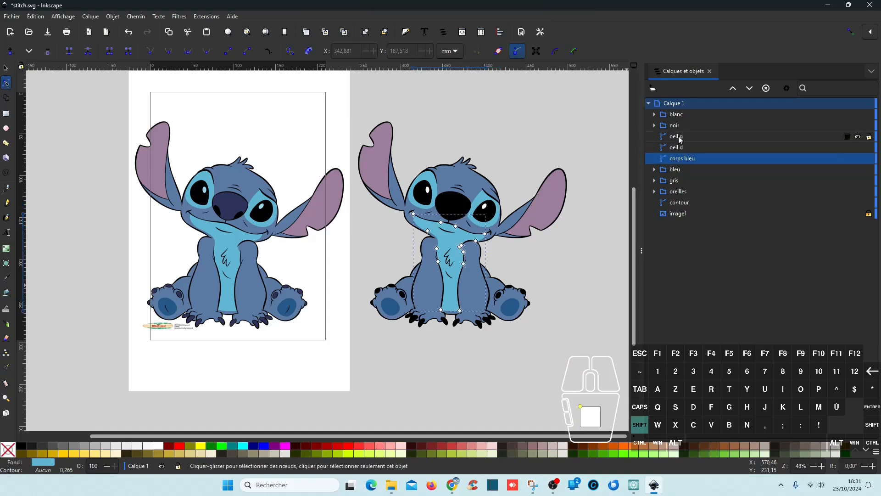
shift+click(679, 137)
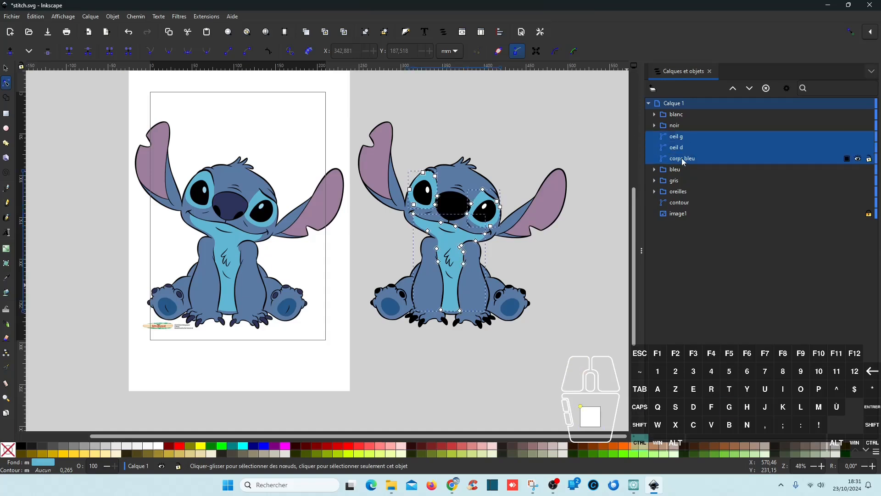
key(ctrl+g)
click(682, 136)
double_click(682, 136)
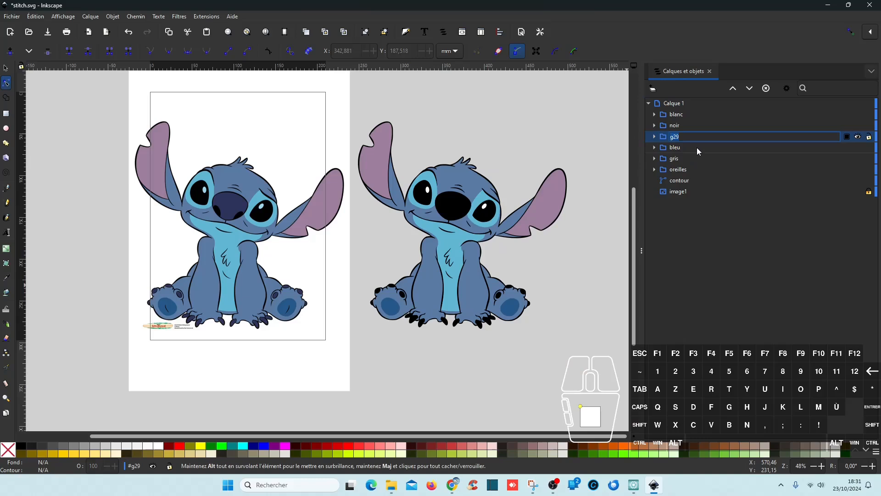
text(bleu clair)
key(Return)
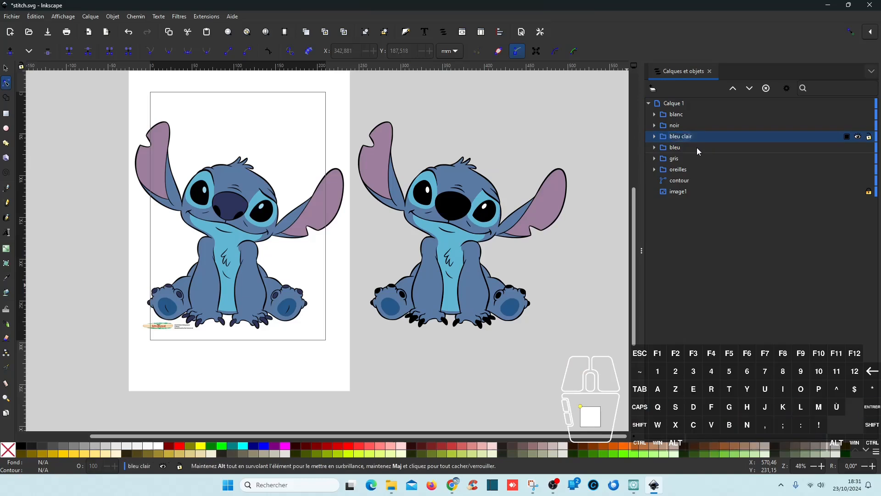
- Review the noir, contour and blanc entries of the object list and save the drawing
click(687, 125)
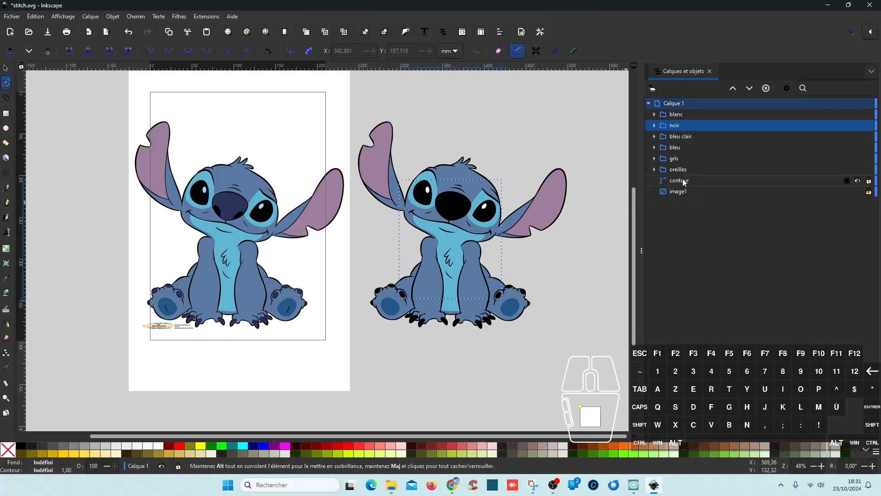
click(683, 181)
click(683, 126)
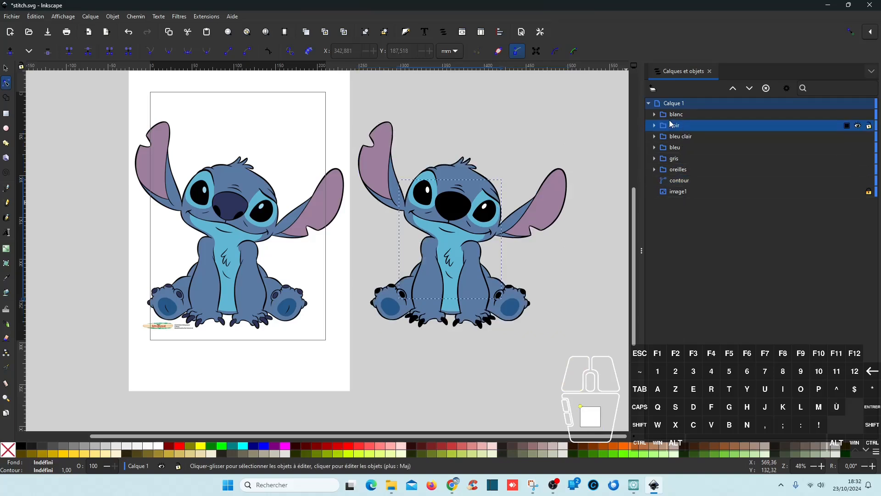
click(655, 115)
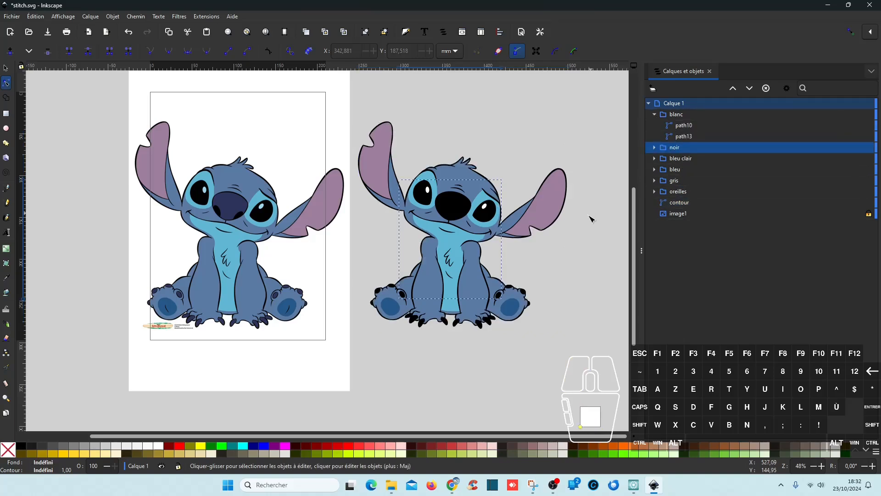
click(6, 69)
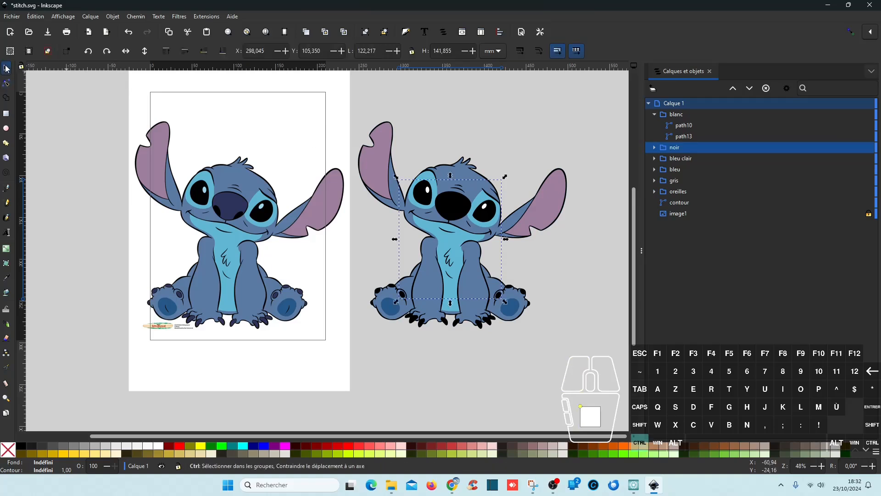
key(ctrl+s)
- Select the whole vector Stitch, resize it to 100 mm wide with locked proportions, and save the drawing
scroll(554, 258, down, 1)
drag(589, 336, 413, 142)
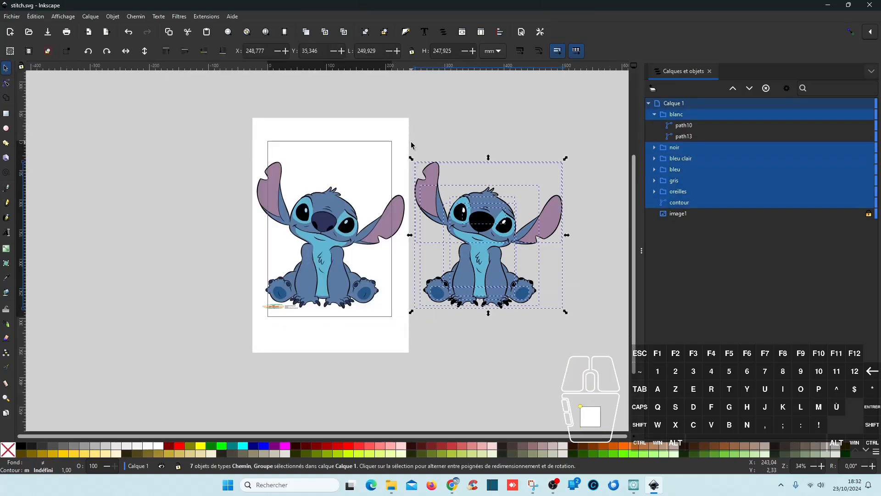
click(412, 50)
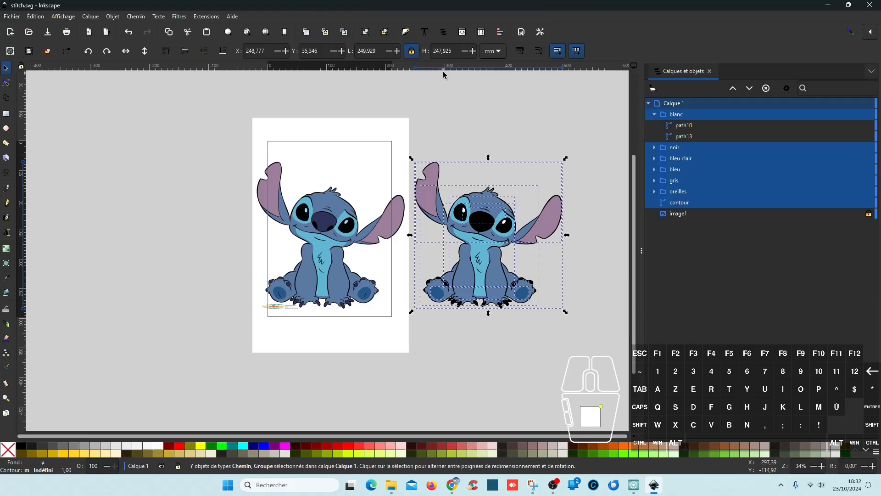
click(382, 48)
text(100)
key(Return)
key(ctrl+s)
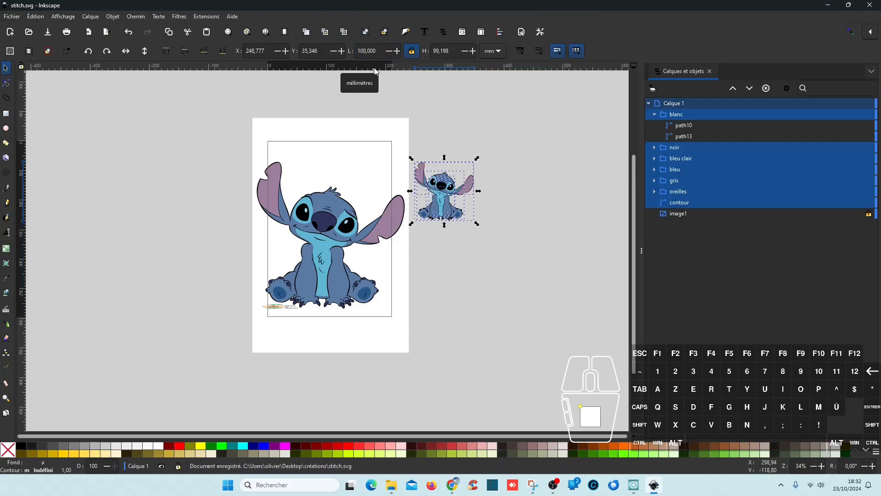
click(489, 205)
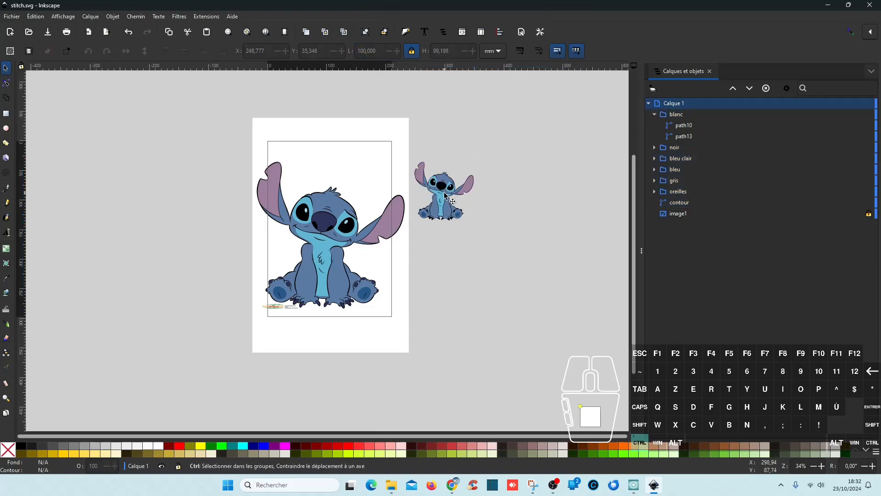
scroll(445, 195, up, 4)
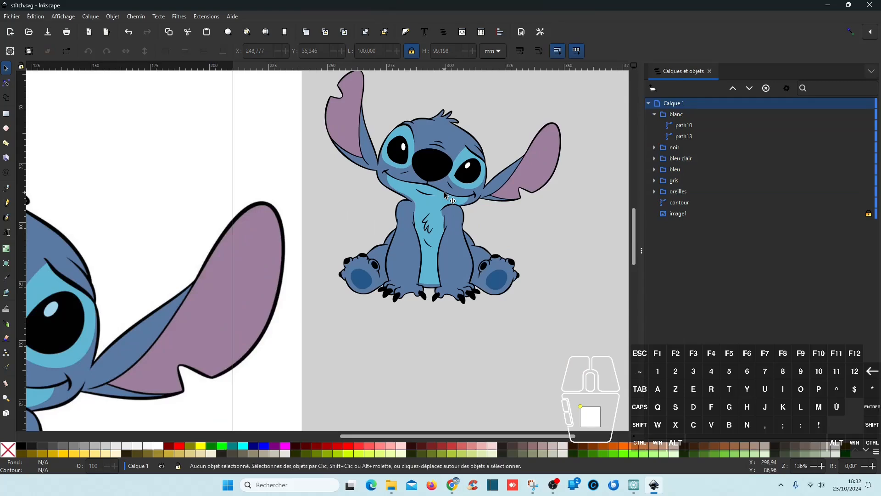
- Switch to Artistic Digitizer and open stitch.svg from the créations folder
click(827, 6)
click(633, 485)
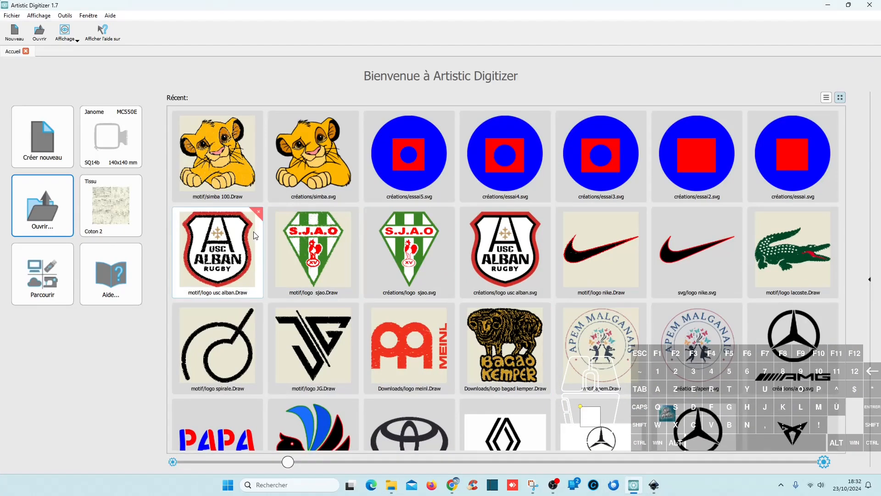
click(43, 215)
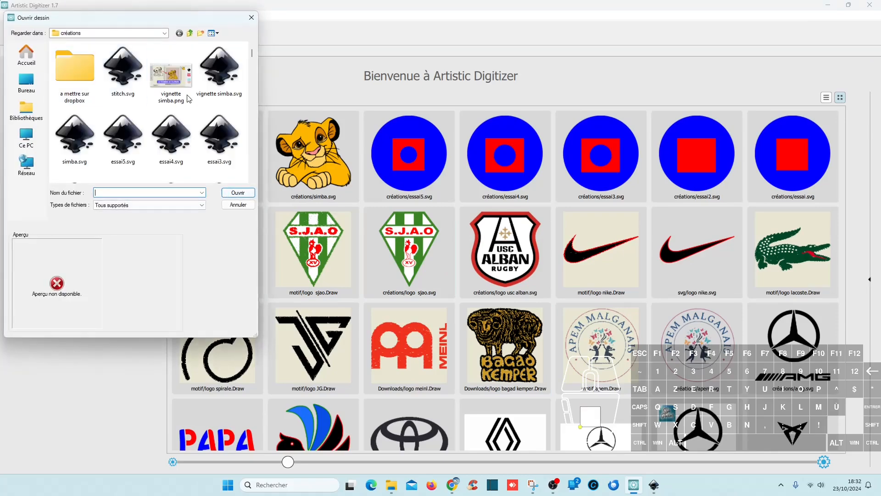
double_click(125, 68)
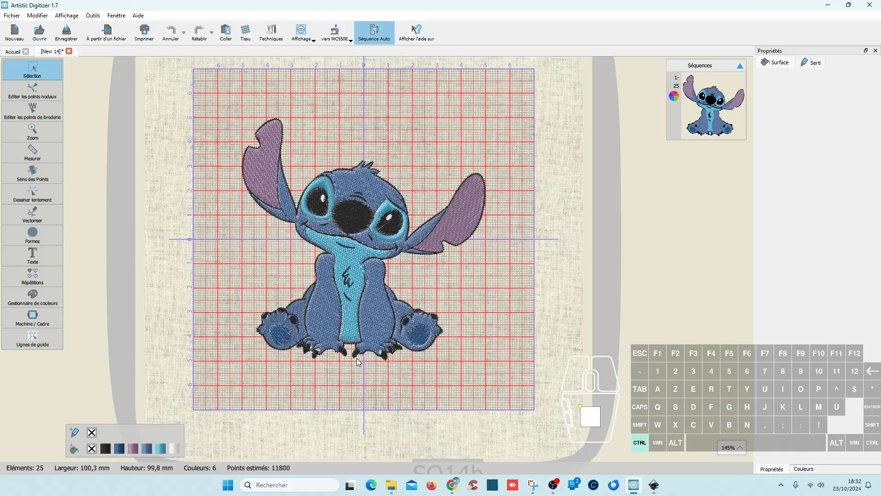
- Set the surface stitch of both light-blue eye surrounds to Remplissage
click(330, 180)
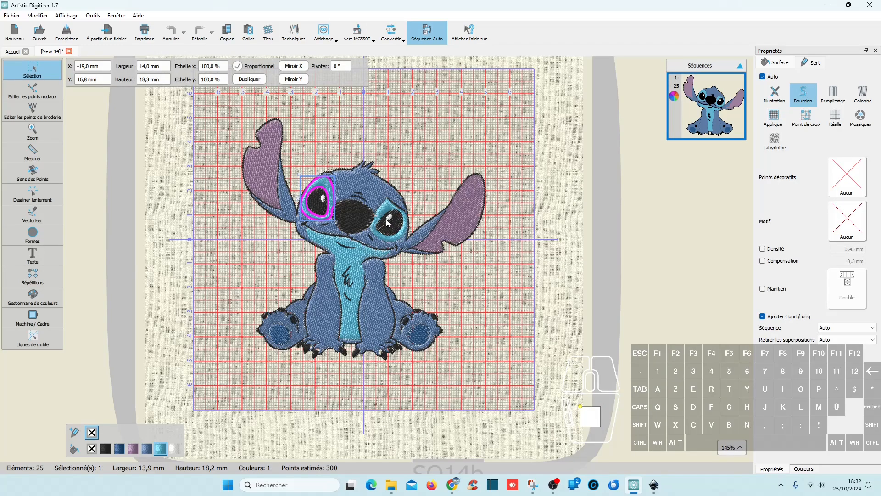
ctrl+scroll(363, 220, up, 3)
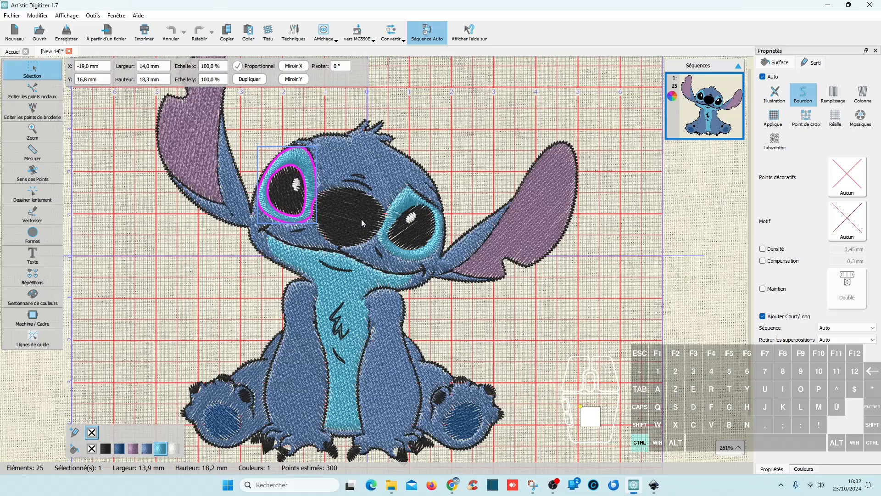
ctrl+click(418, 202)
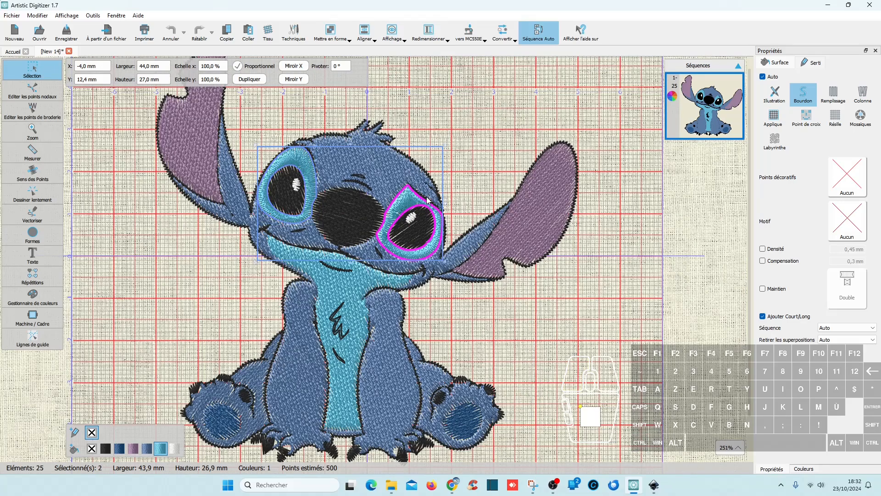
click(833, 94)
click(587, 320)
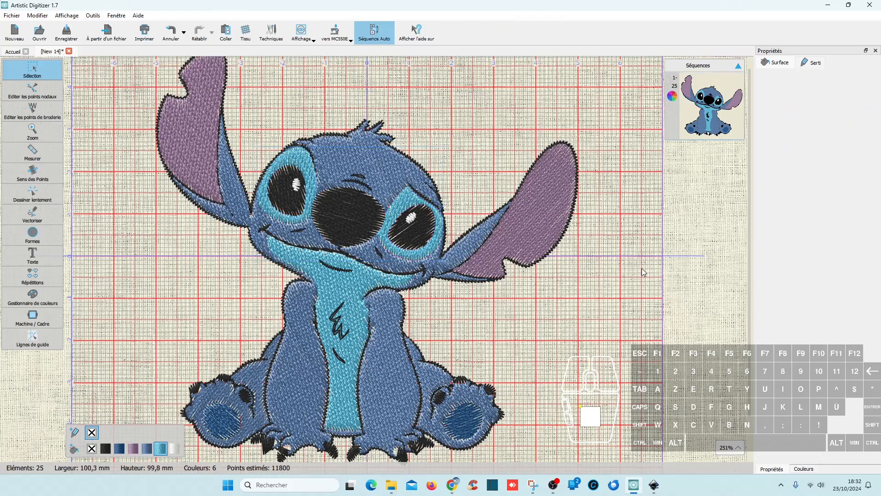
- Set the surface stitch of Stitch's black contour to Remplissage
scroll(469, 363, down, 3)
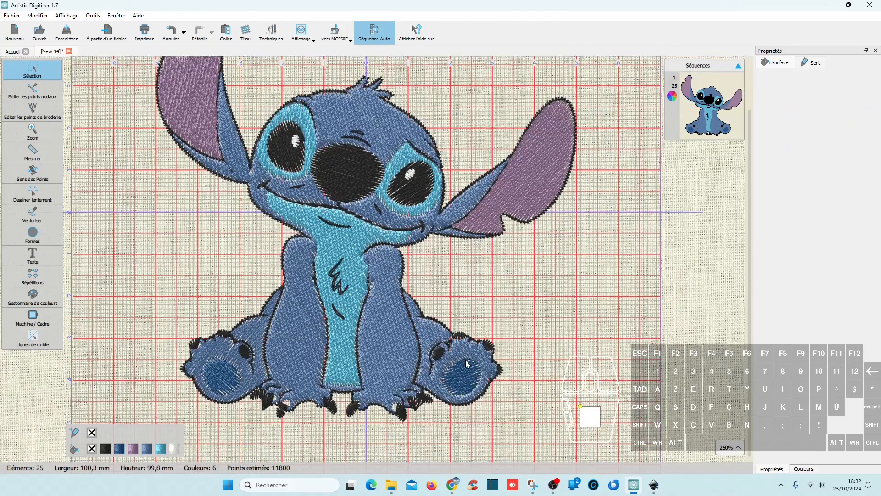
click(298, 356)
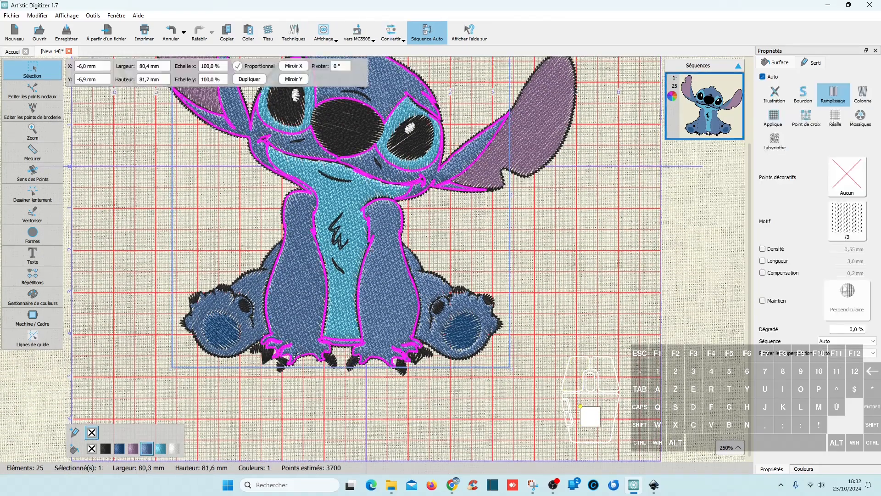
key(ctrl)
scroll(410, 368, up, 5)
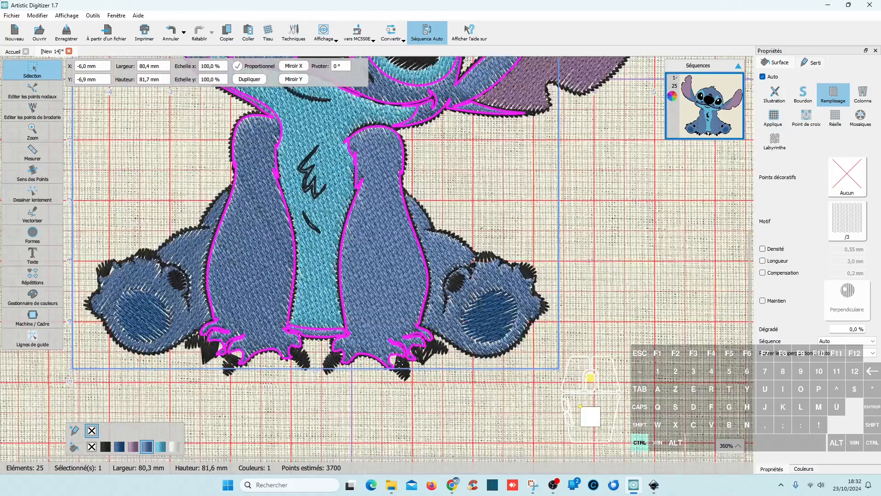
click(400, 357)
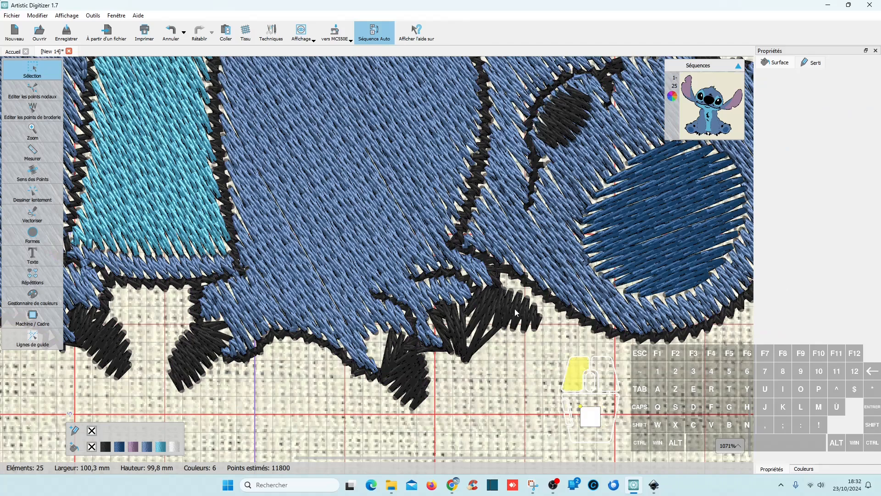
click(833, 94)
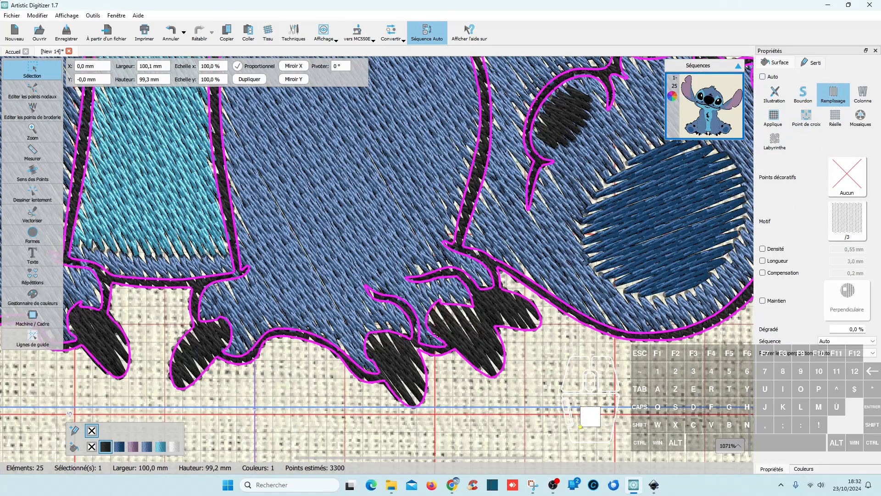
click(782, 249)
scroll(625, 315, down, 2)
scroll(624, 314, down, 1)
click(559, 337)
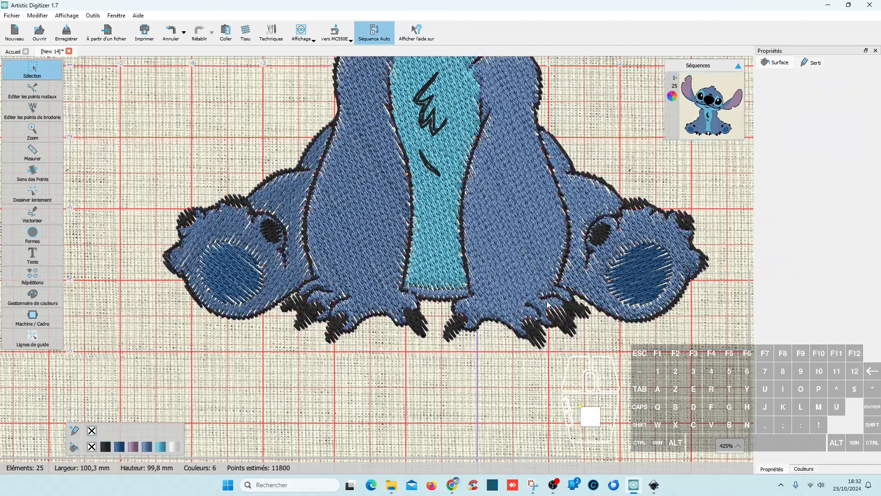
- Examine the stitch properties and rendering of the small black marks on the chest and forehead
scroll(547, 298, up, 3)
click(423, 243)
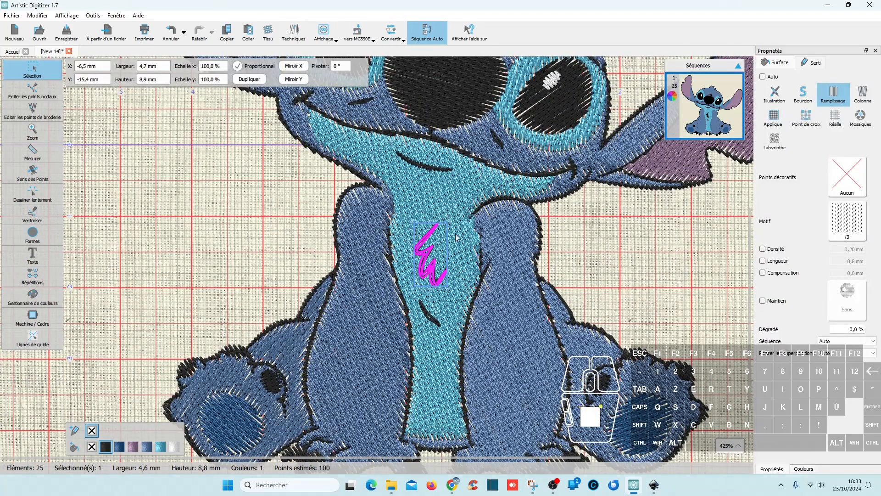
scroll(422, 243, up, 3)
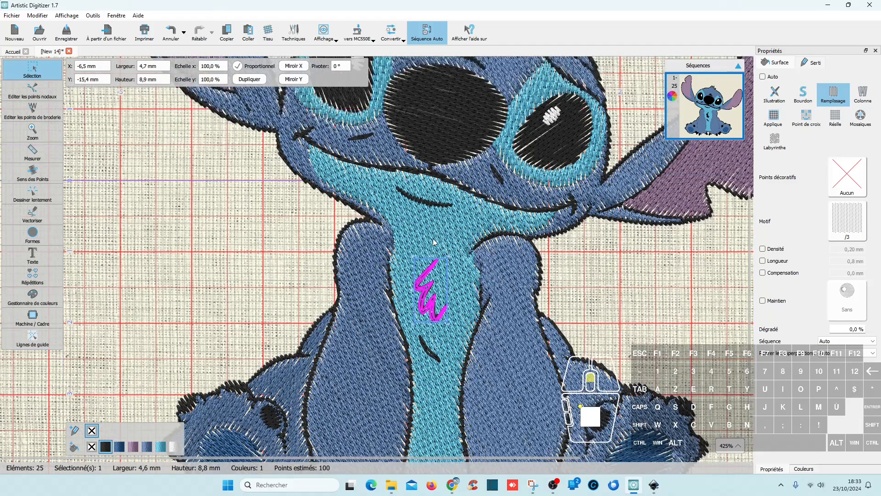
scroll(433, 239, down, 2)
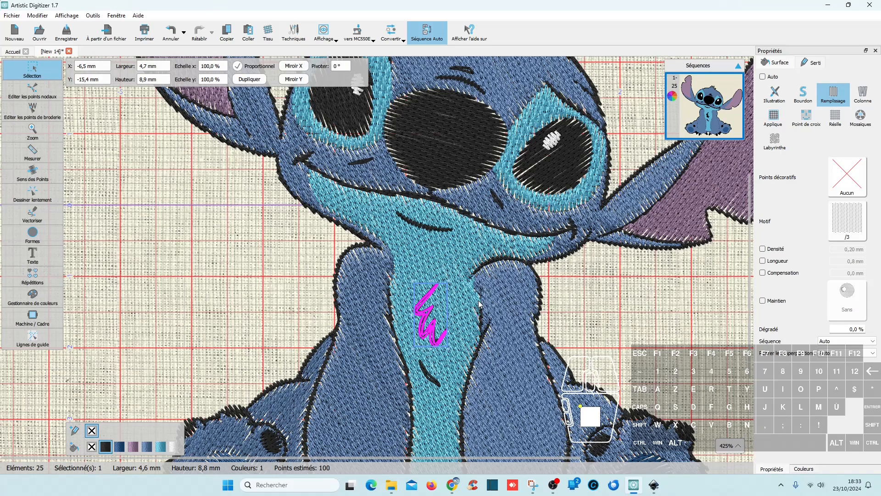
click(607, 326)
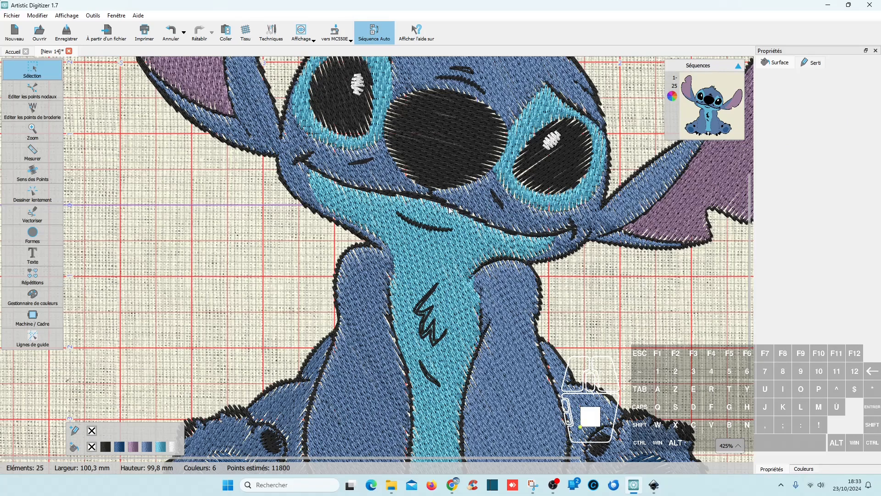
click(430, 317)
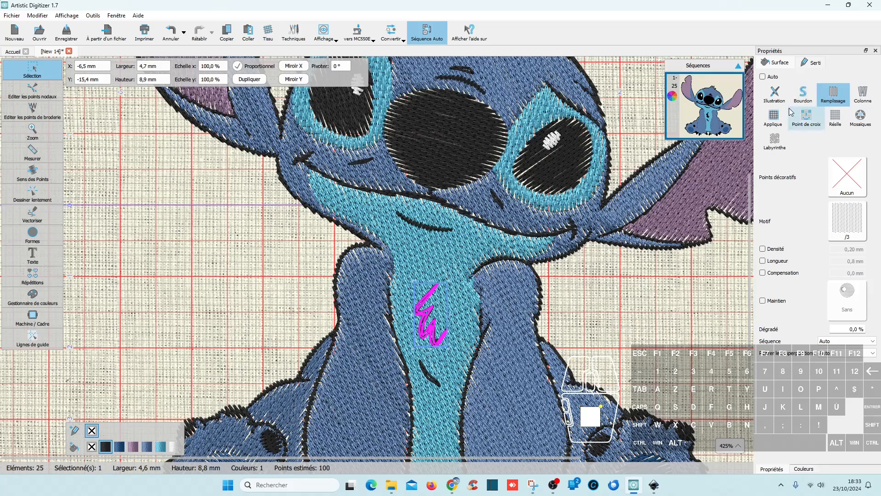
click(663, 276)
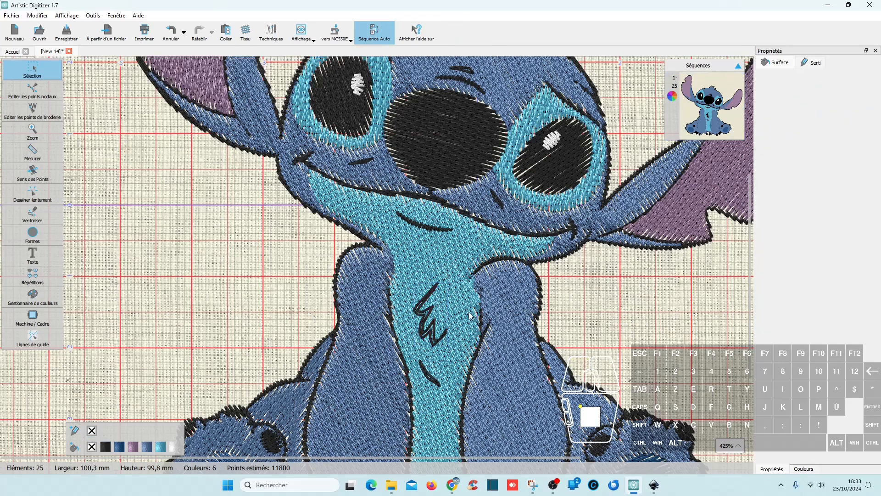
click(432, 318)
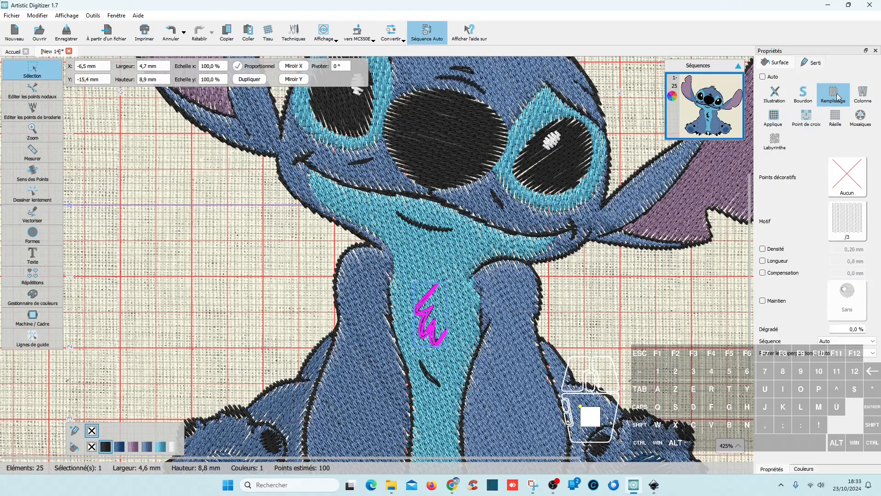
scroll(585, 283, down, 4)
click(592, 289)
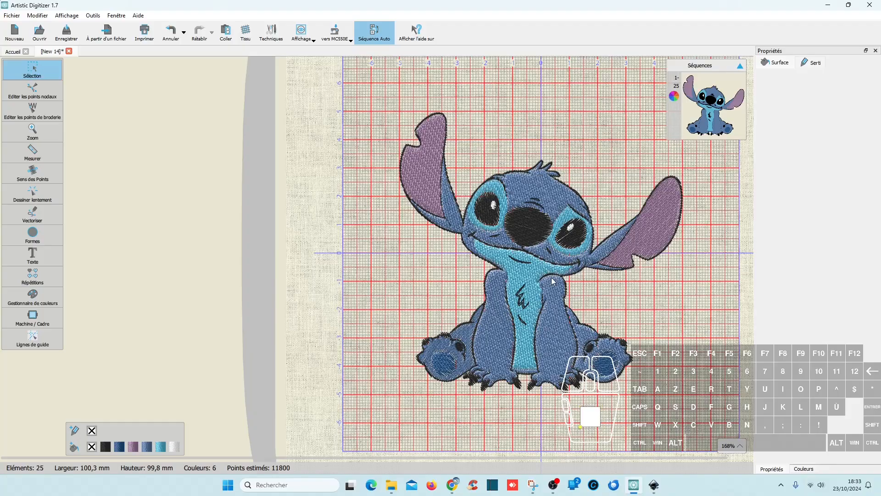
scroll(532, 207, up, 7)
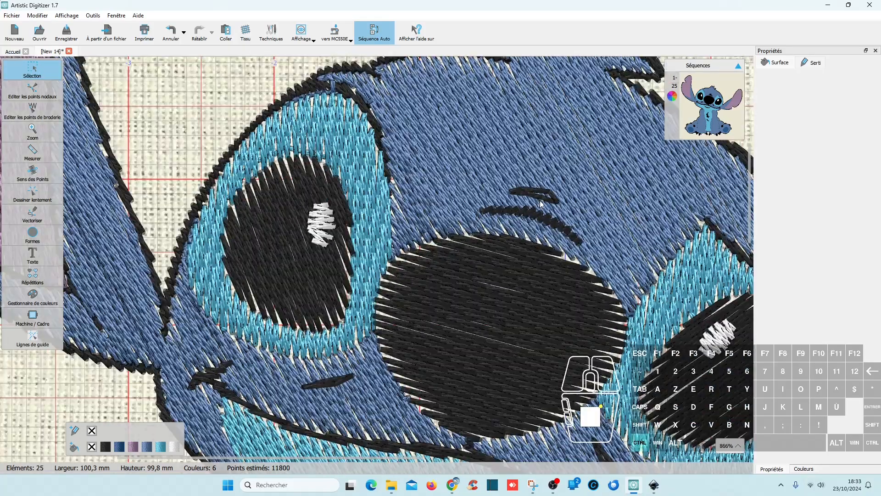
click(543, 195)
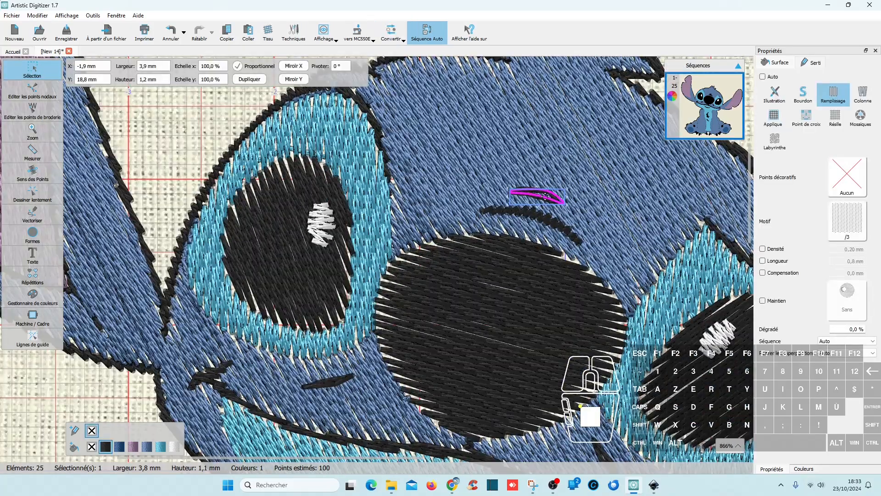
scroll(546, 197, down, 5)
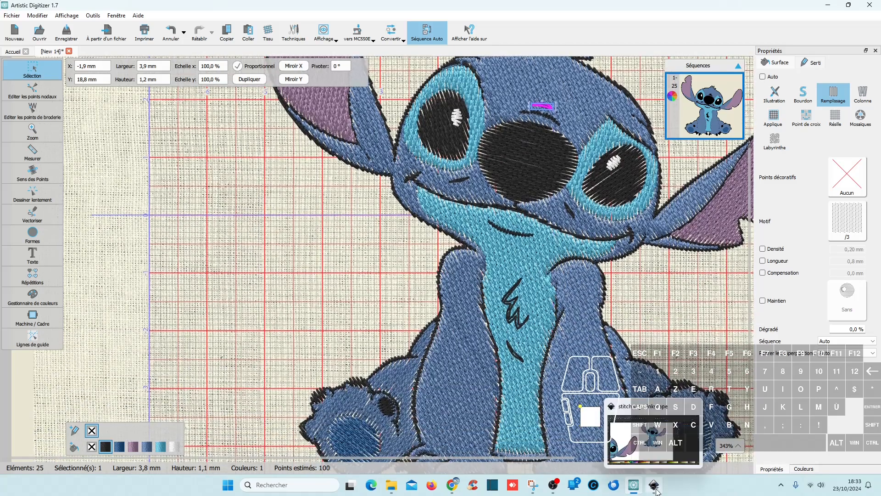
- Switch to Inkscape, expand the noir group and show the nodes of the zigzag fur mark on the chest
click(654, 485)
scroll(447, 241, up, 5)
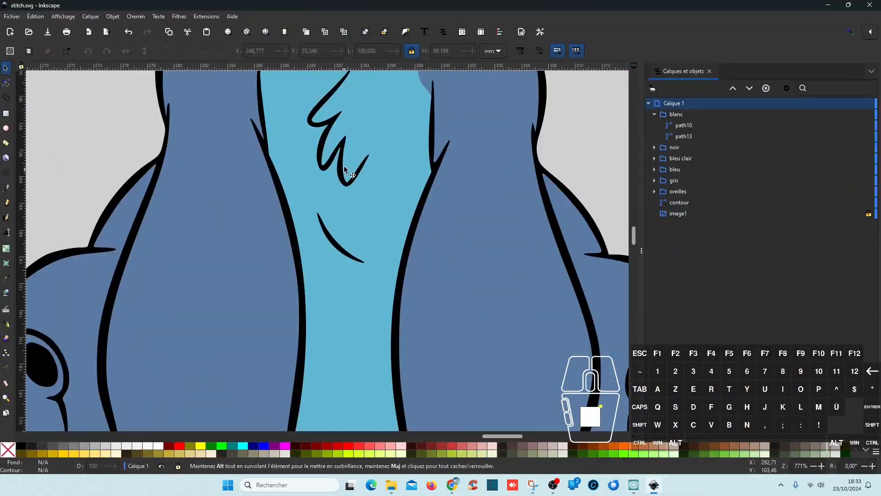
scroll(363, 152, down, 3)
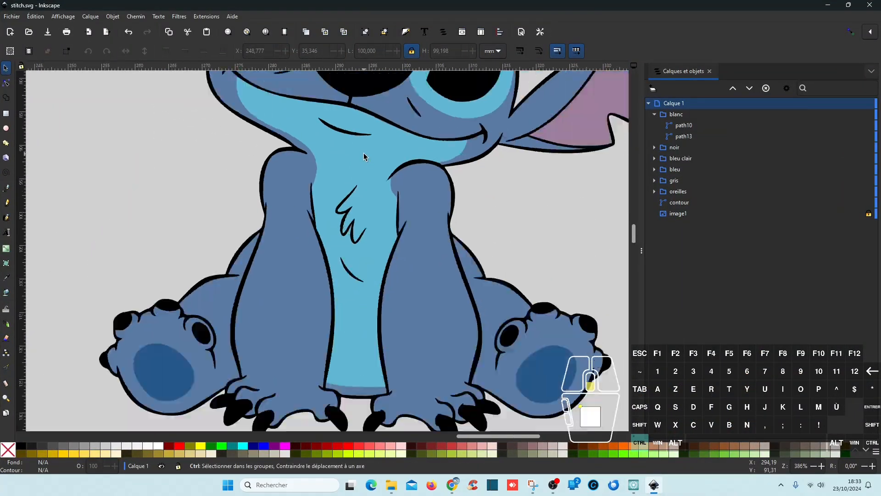
click(354, 227)
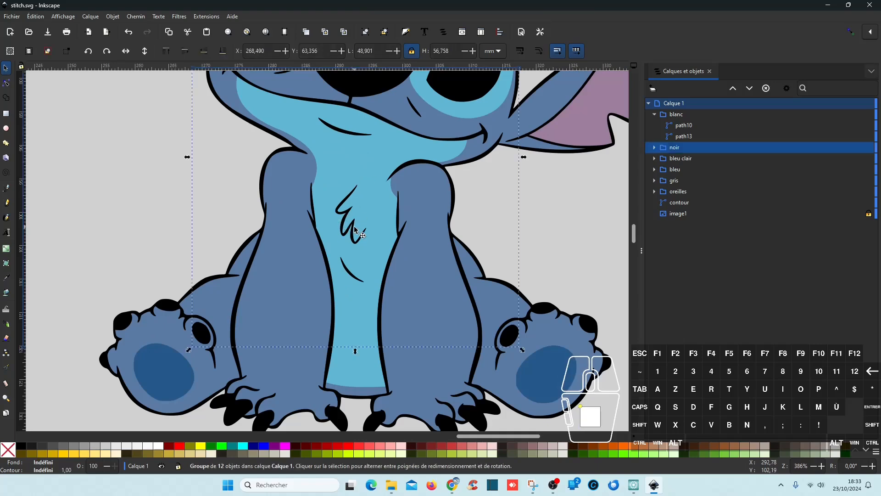
click(655, 147)
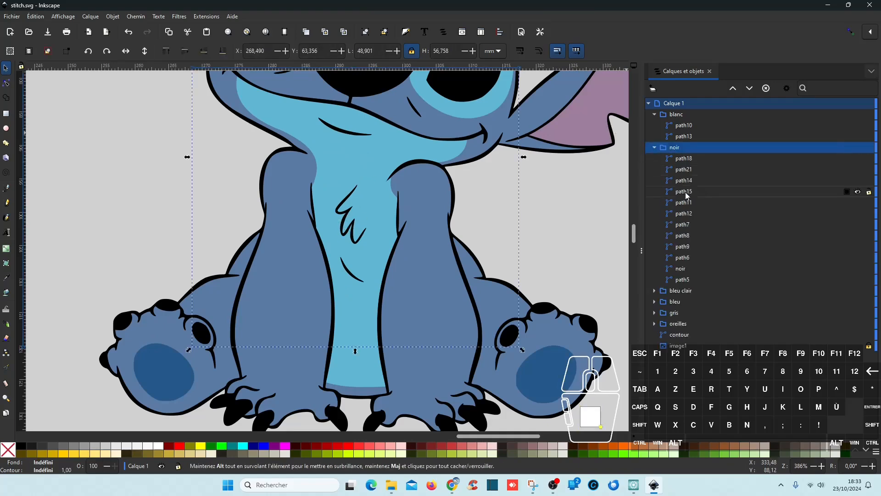
click(688, 163)
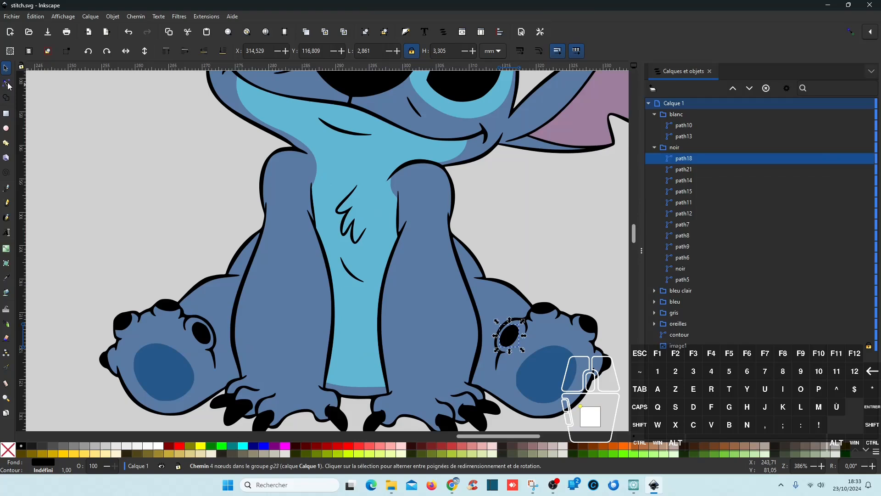
click(6, 85)
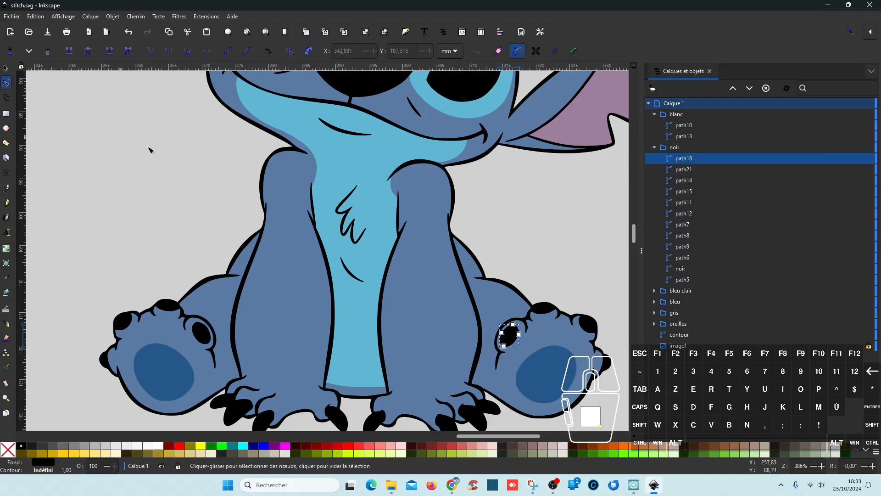
click(350, 214)
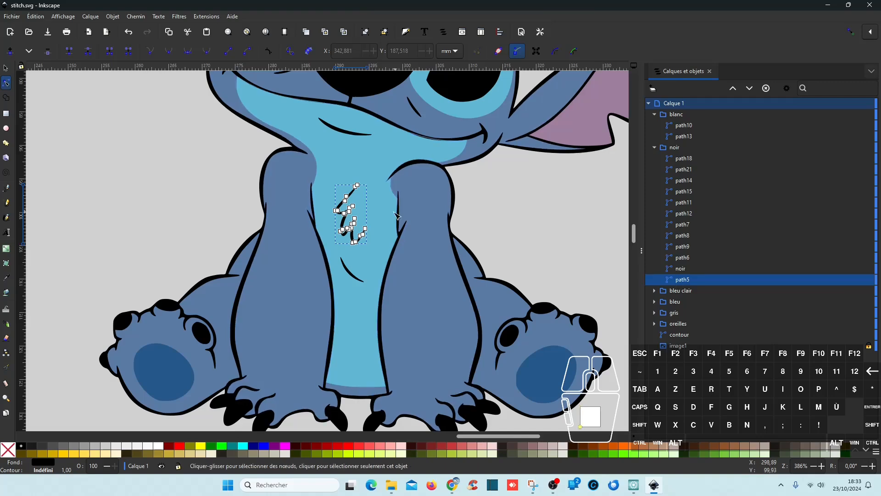
- Extend the selection from the zigzag chest mark to the curved belly mark and the curved mark under the mouth
scroll(358, 220, up, 4)
scroll(374, 194, up, 3)
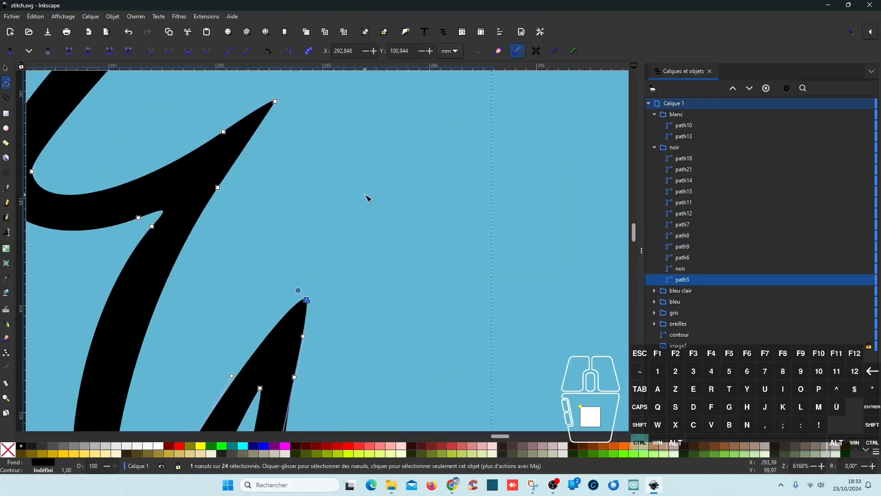
scroll(375, 194, down, 3)
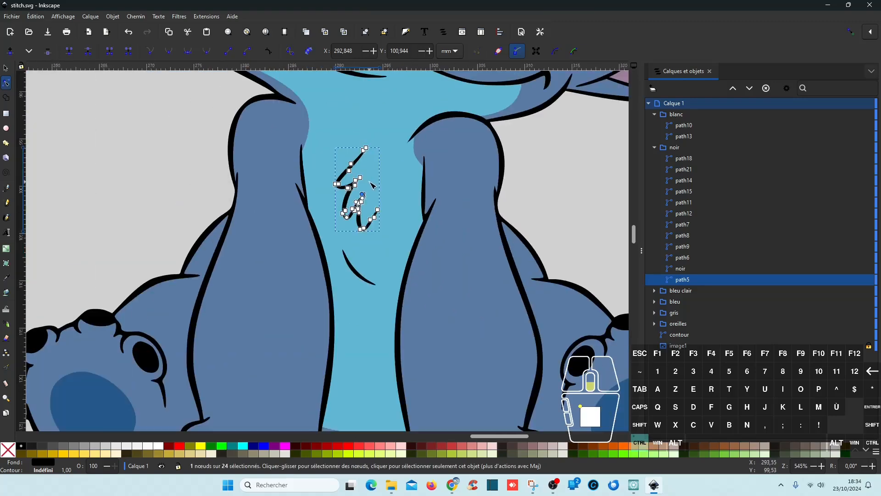
scroll(371, 189, down, 3)
scroll(369, 301, down, 1)
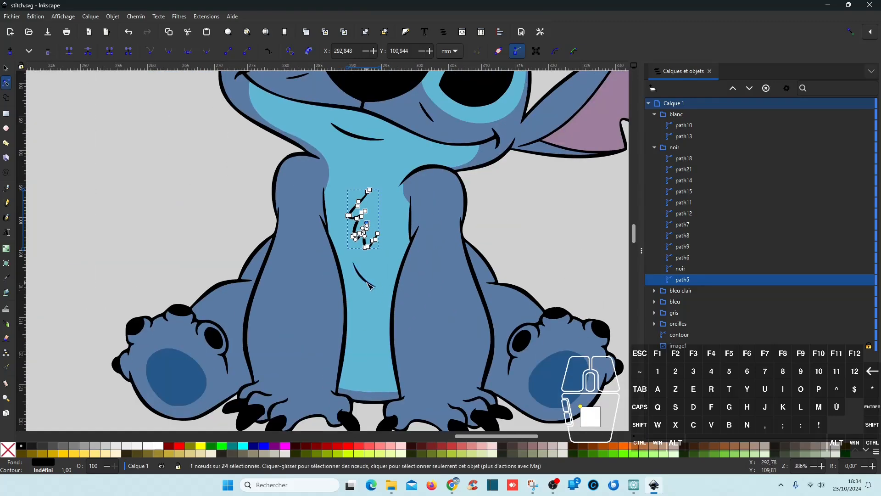
shift+click(370, 285)
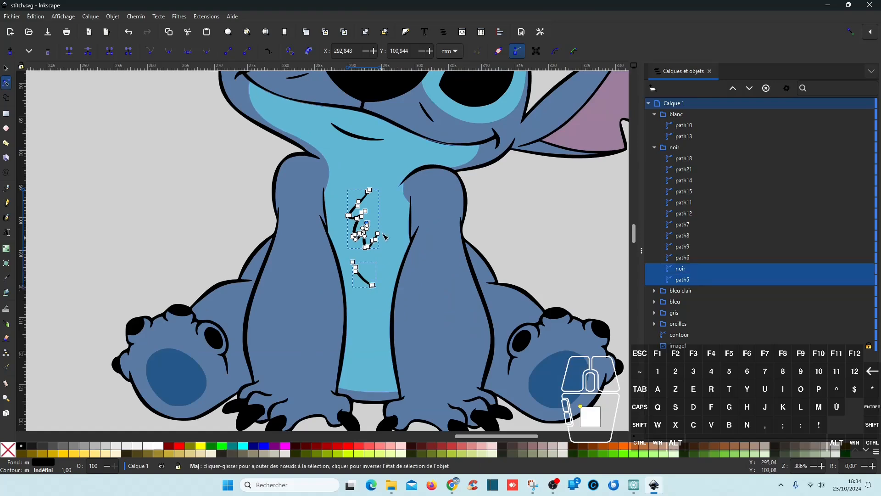
scroll(390, 193, up, 5)
shift+click(356, 246)
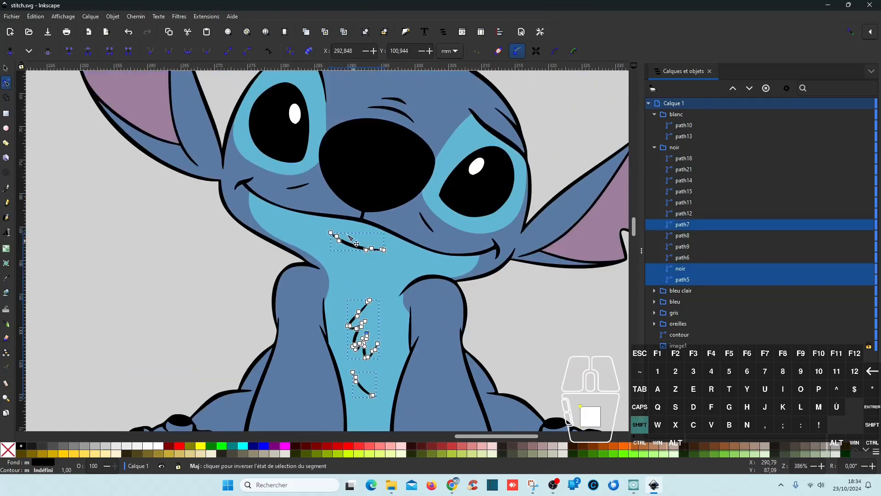
- Include the small black marks on both cheeks and the two forehead marks in the selection
shift+click(296, 188)
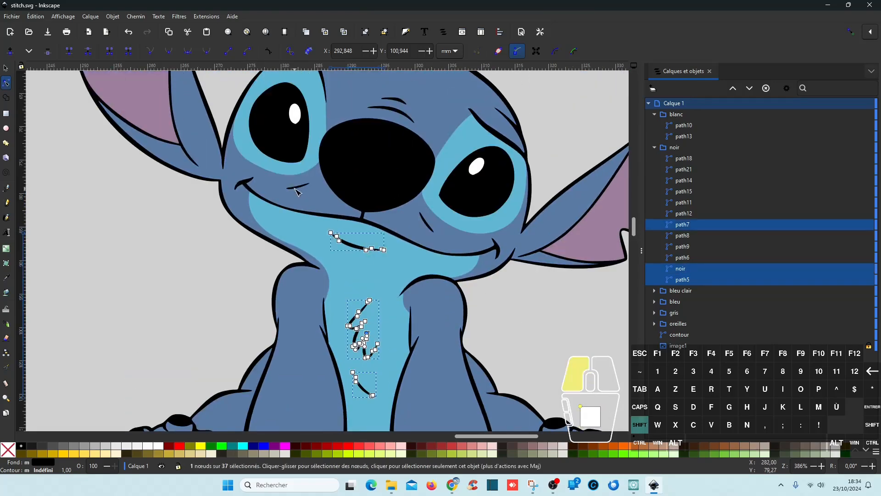
shift+click(426, 222)
shift+click(392, 112)
shift+click(396, 99)
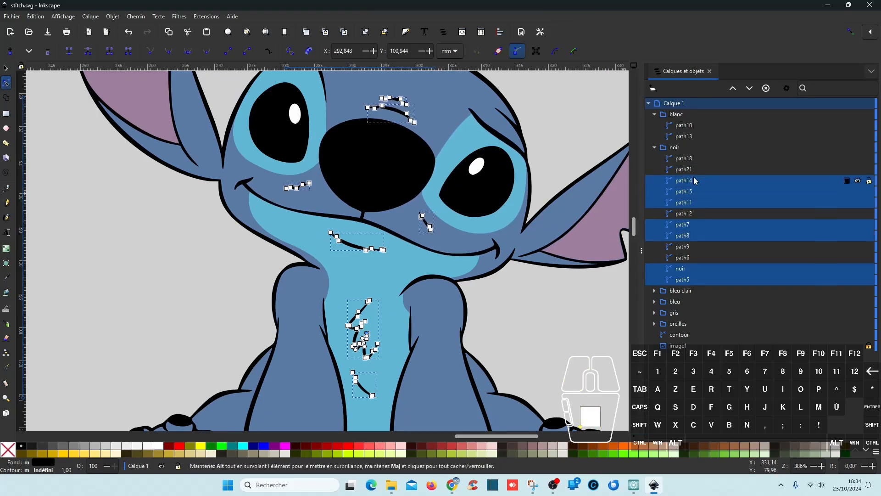
ctrl+scroll(490, 301, down, 2)
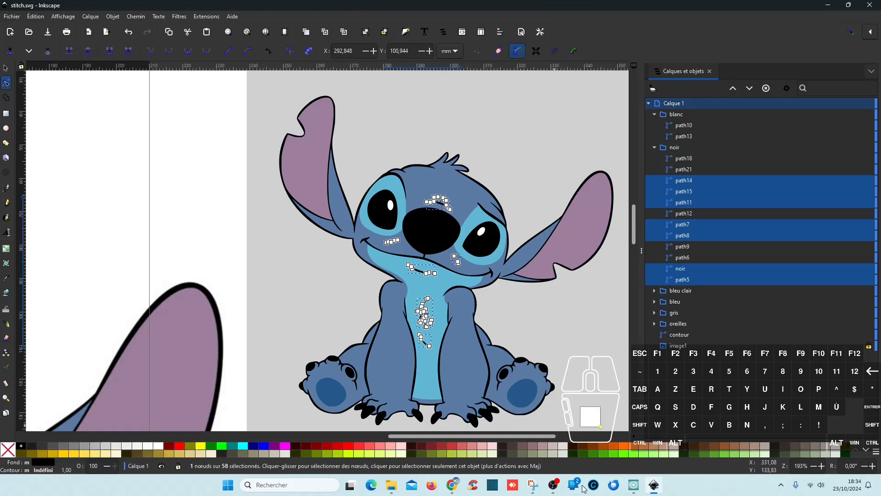
- Switch to Artistic Digitizer to look at the outline stitch types for the forehead mark, then return to Inkscape
click(634, 485)
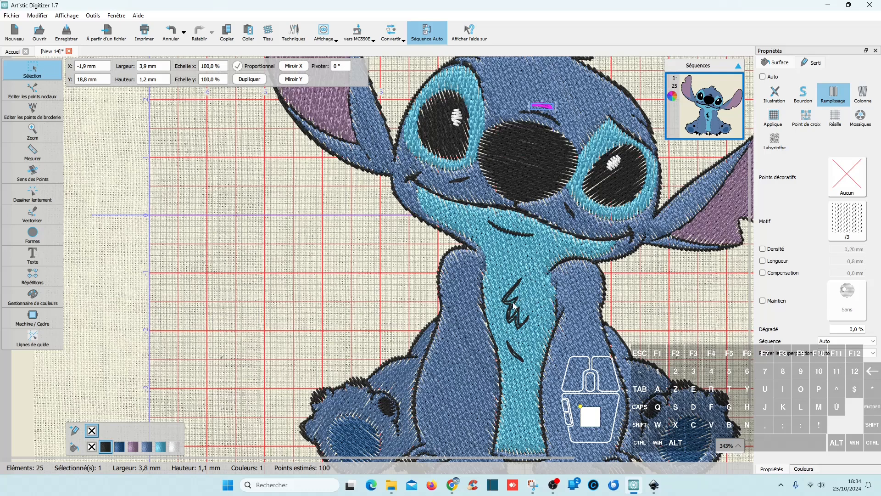
click(814, 66)
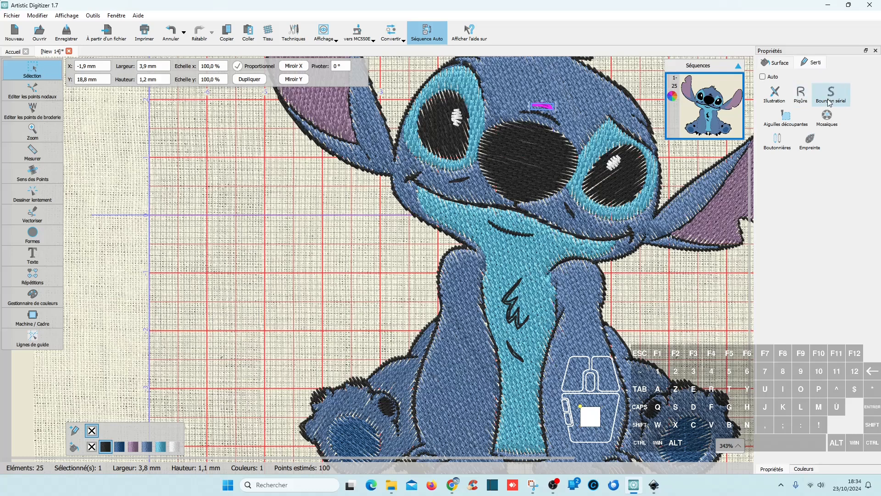
click(828, 5)
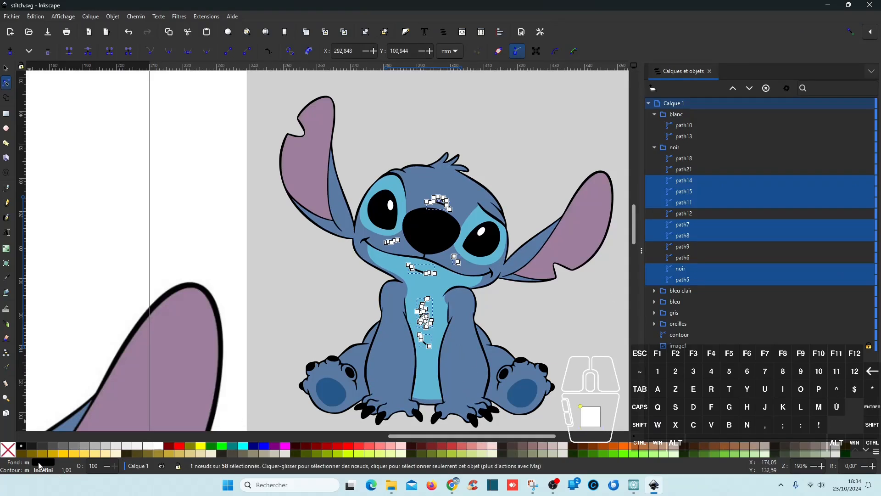
- Try giving the selected black detail marks a black stroke and no fill, and clear the selection
click(139, 17)
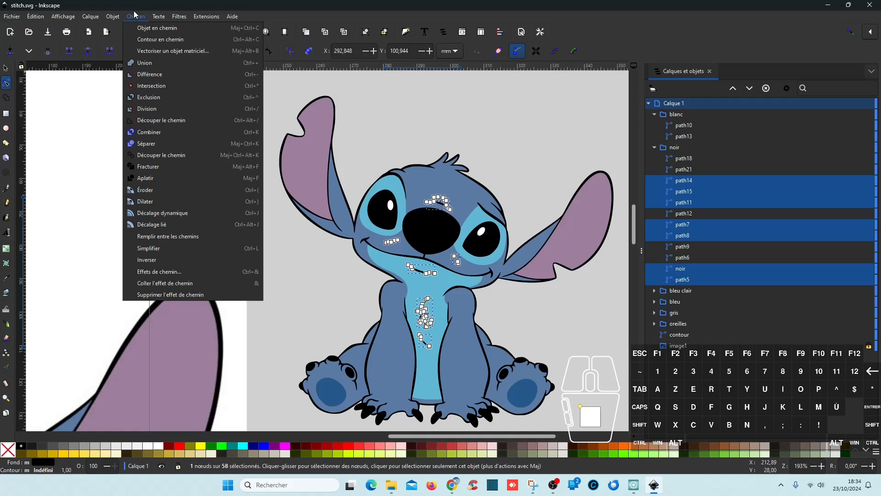
mouse_move(115, 20)
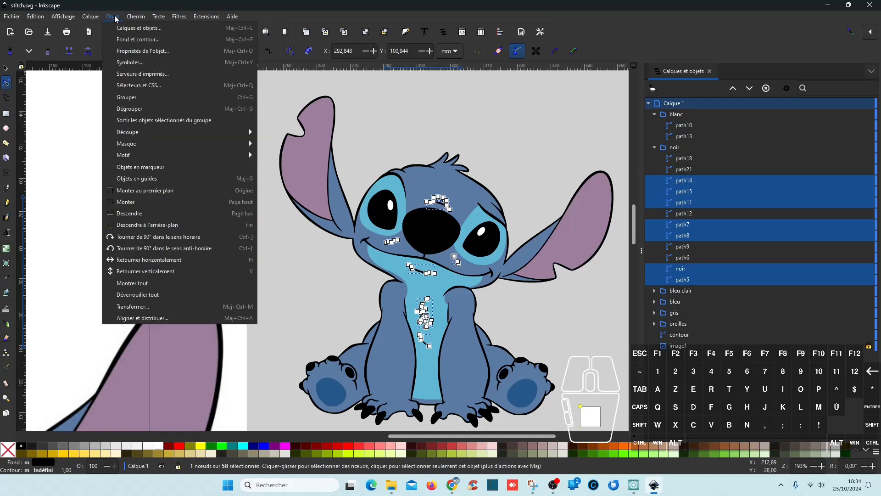
mouse_move(146, 18)
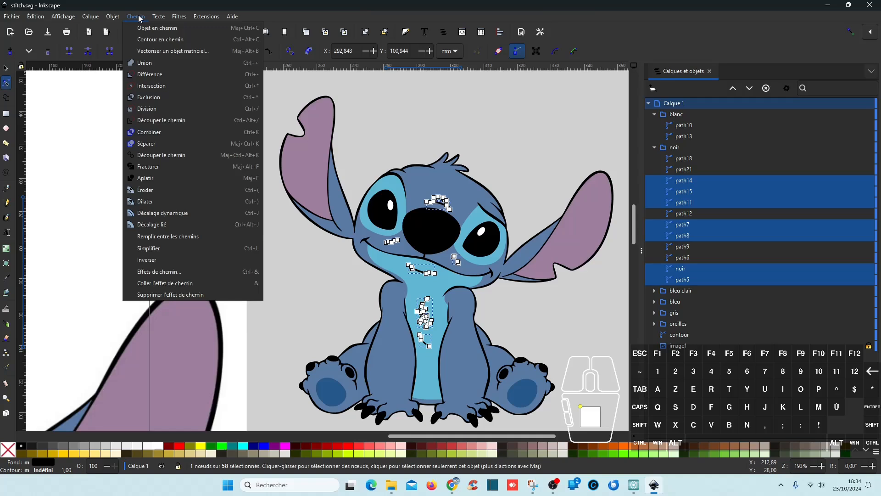
click(147, 41)
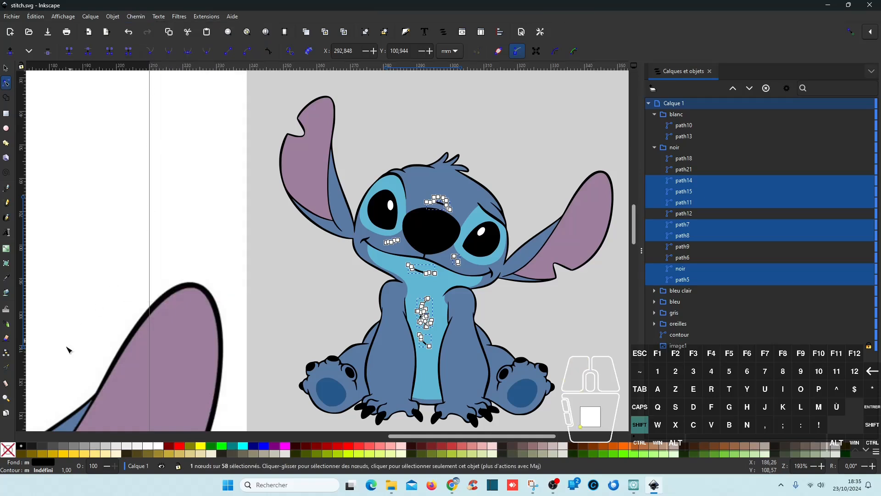
shift+click(22, 451)
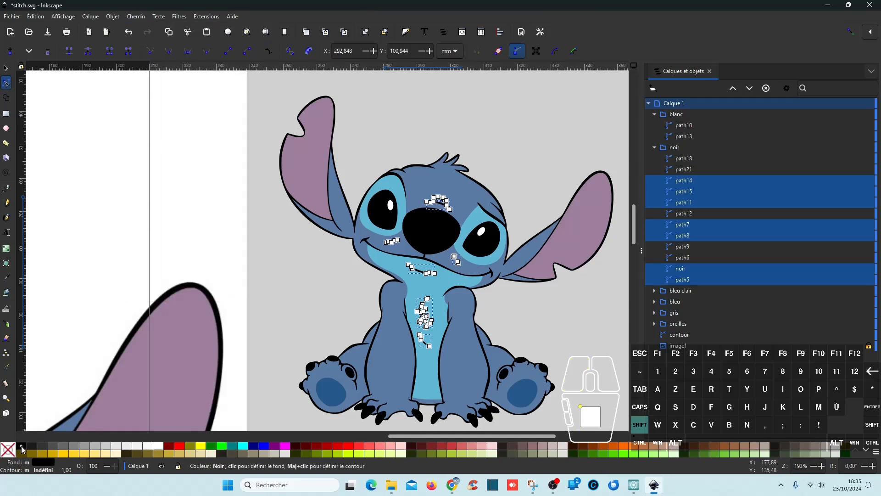
click(7, 450)
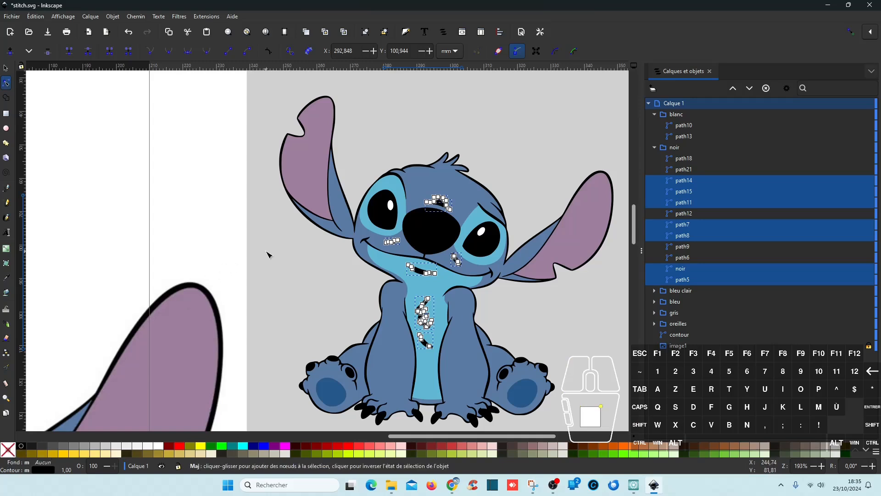
click(333, 301)
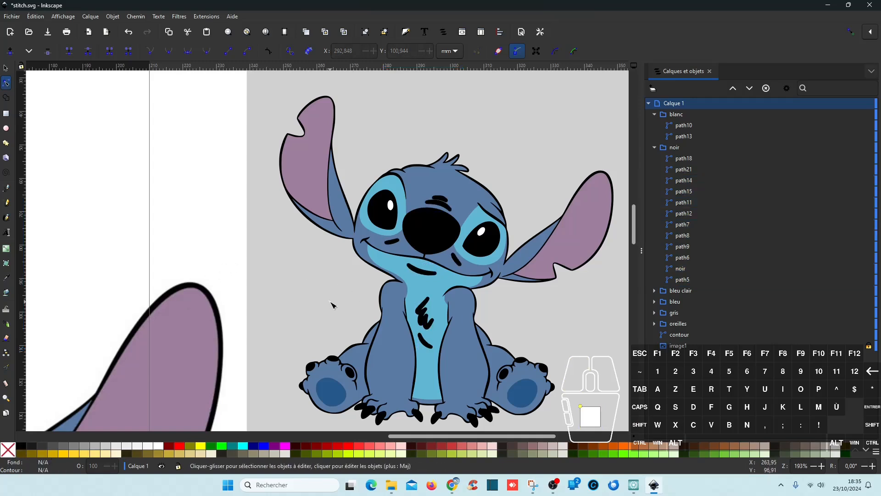
- Undo the stroke and fill changes made to the small black detail marks
click(427, 310)
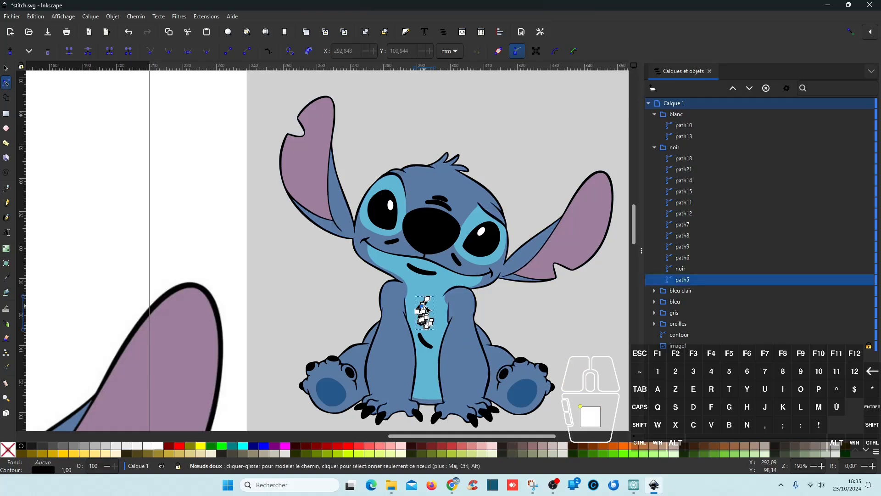
key(ctrl+a)
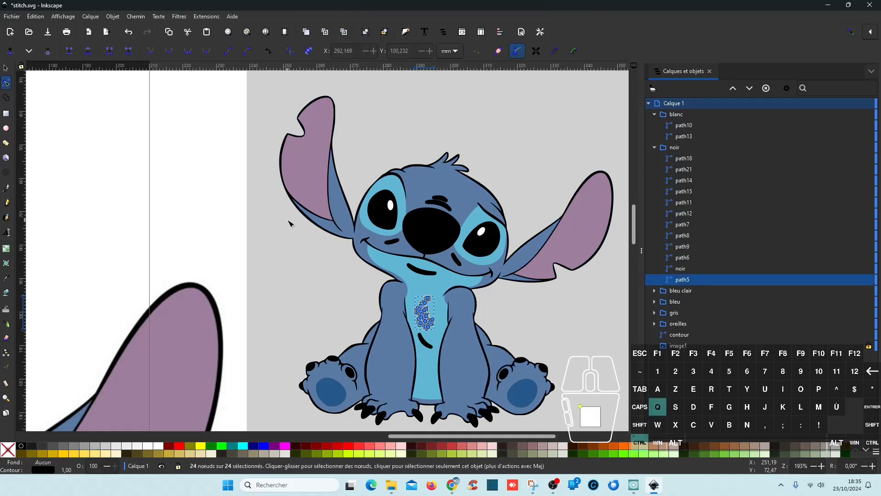
key(ctrl+a)
key(ctrl+a)
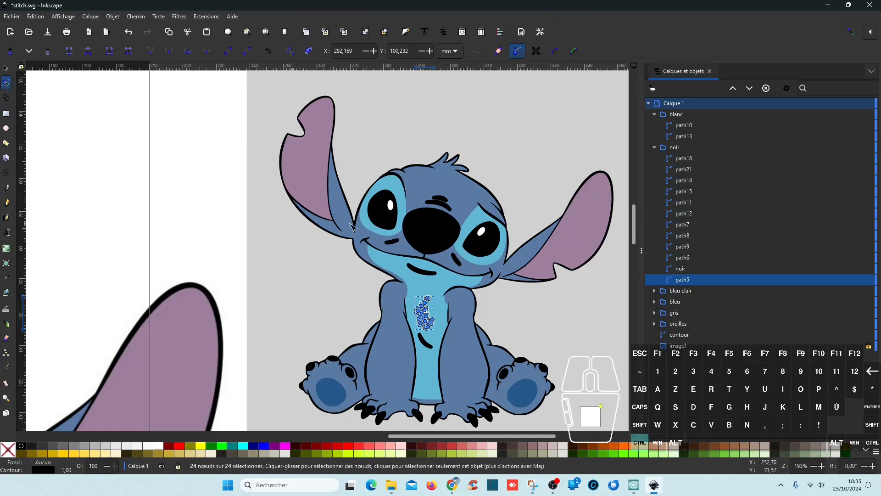
click(5, 68)
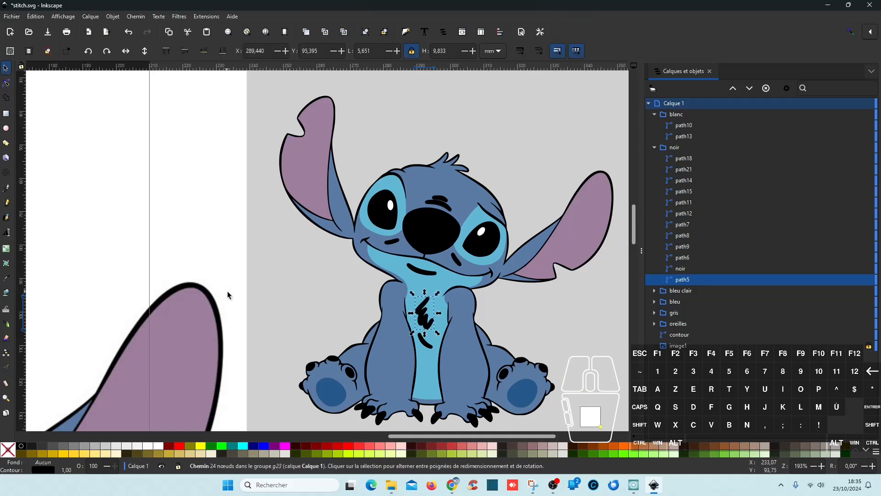
key(ctrl+a)
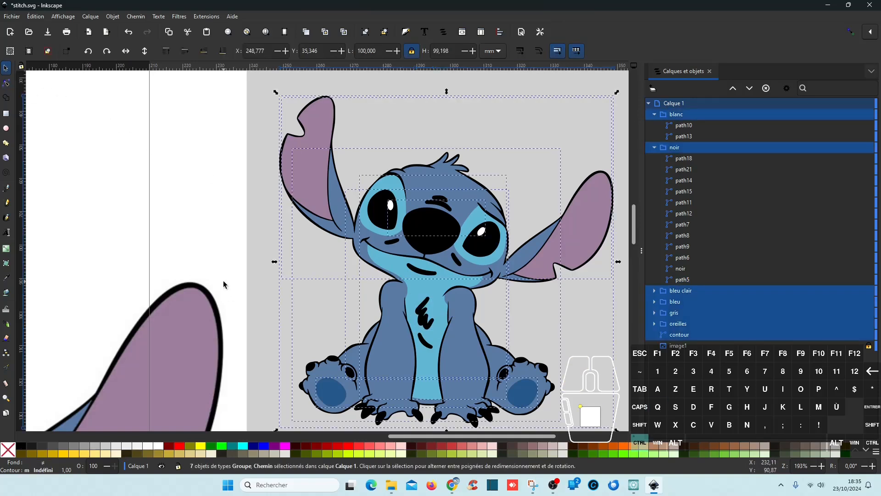
click(218, 252)
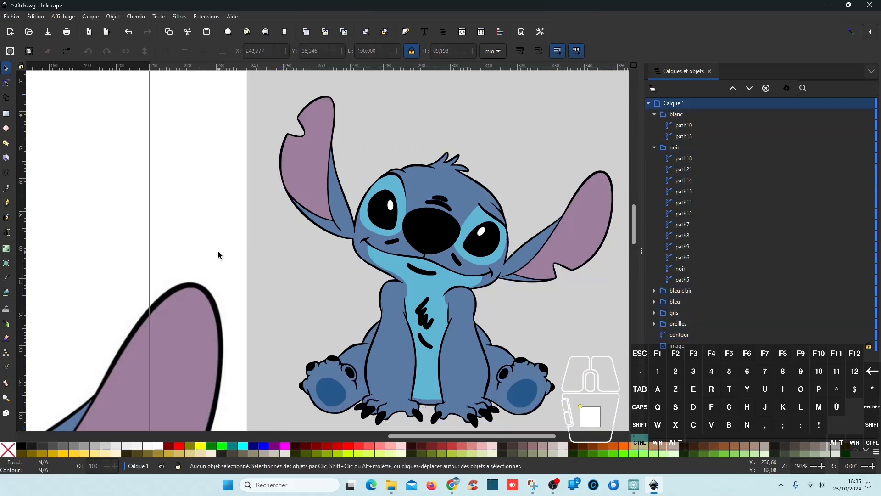
key(ctrl+z)
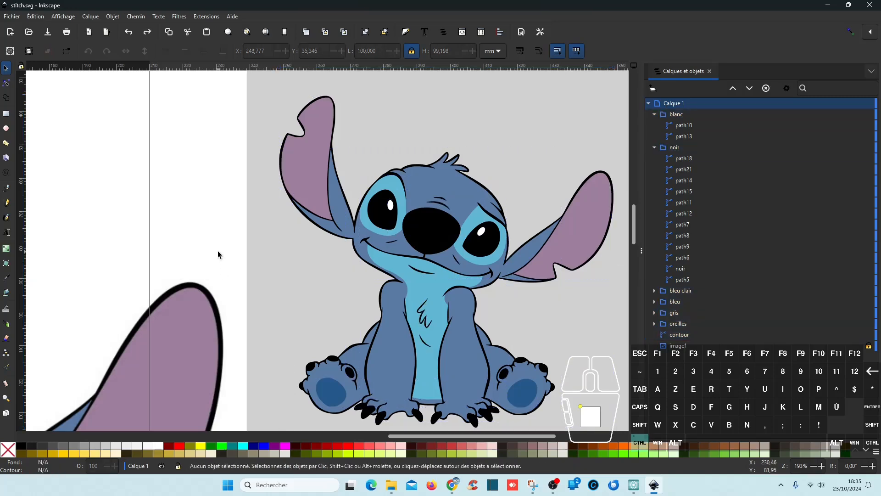
- Select the curved belly mark, the zigzag chest mark and the curved mark under the mouth with the node tool
ctrl+scroll(424, 334, up, 5)
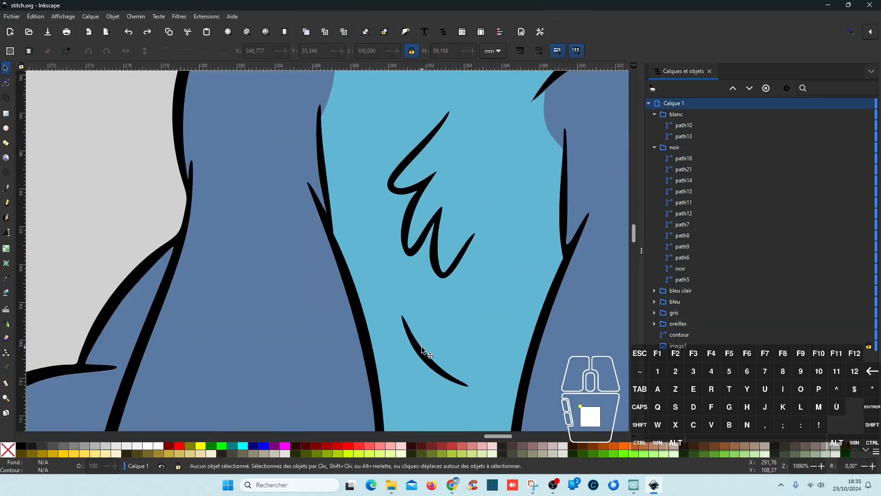
click(421, 351)
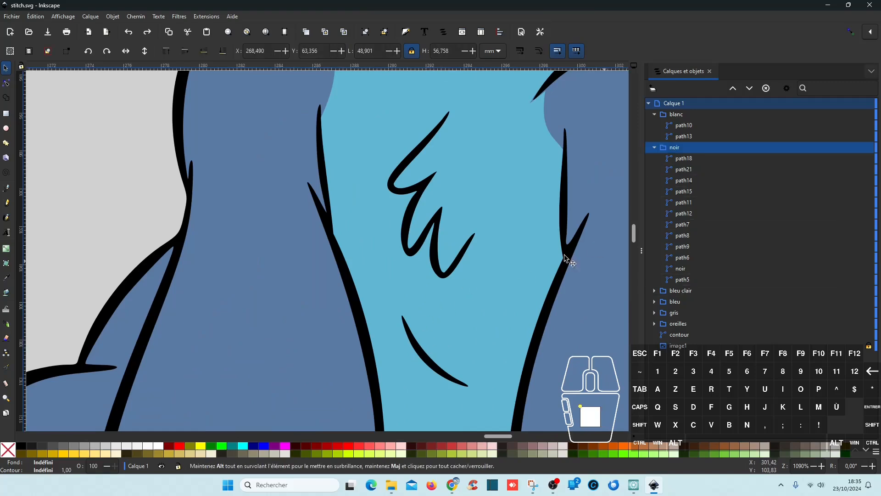
click(7, 84)
click(454, 379)
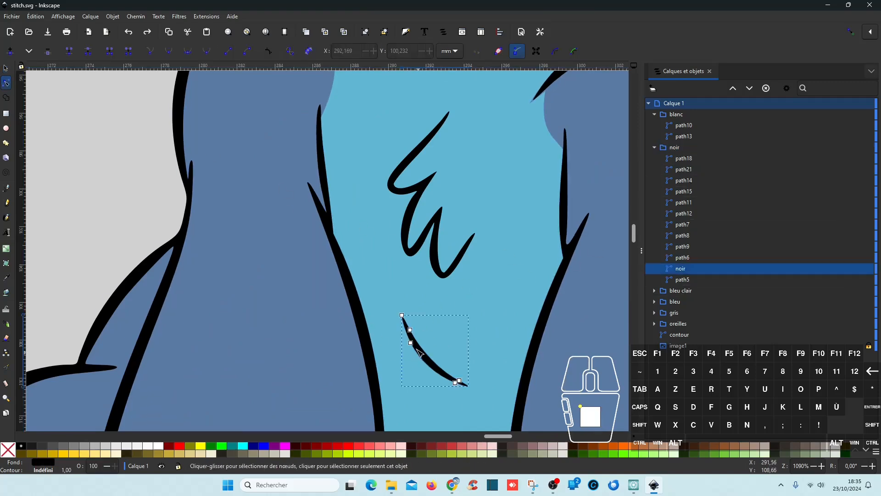
shift+click(469, 238)
scroll(468, 193, up, 5)
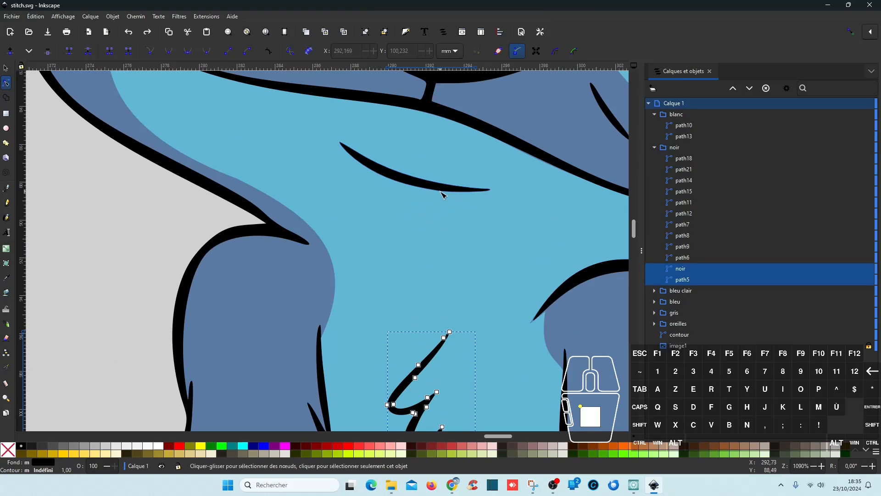
shift+click(444, 191)
scroll(444, 191, down, 4)
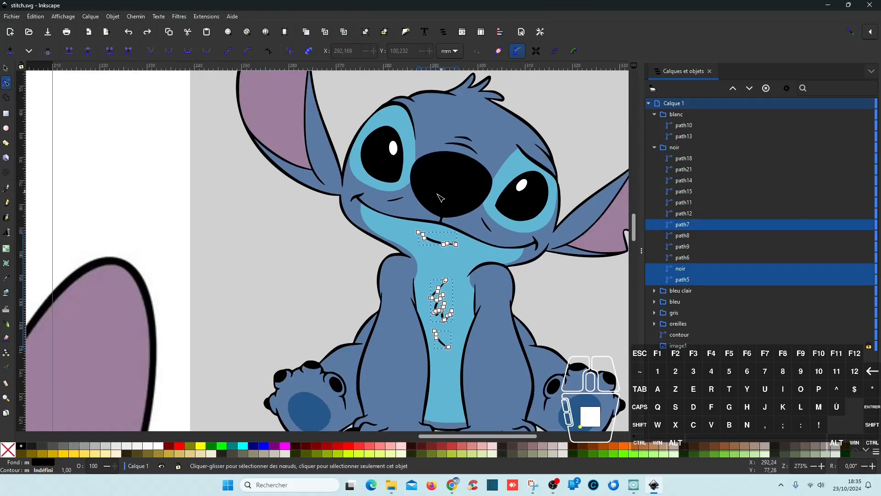
- Add both cheek marks and the two forehead marks to the selected chest and mouth marks
shift+click(396, 201)
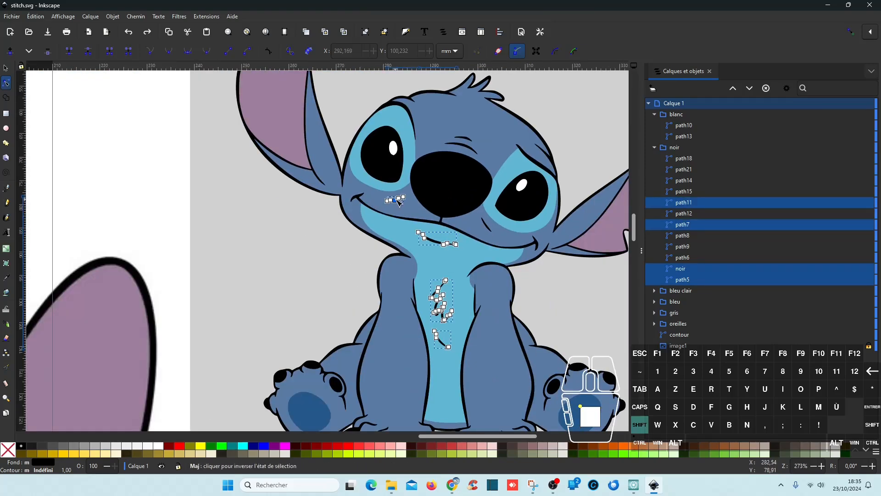
shift+click(486, 224)
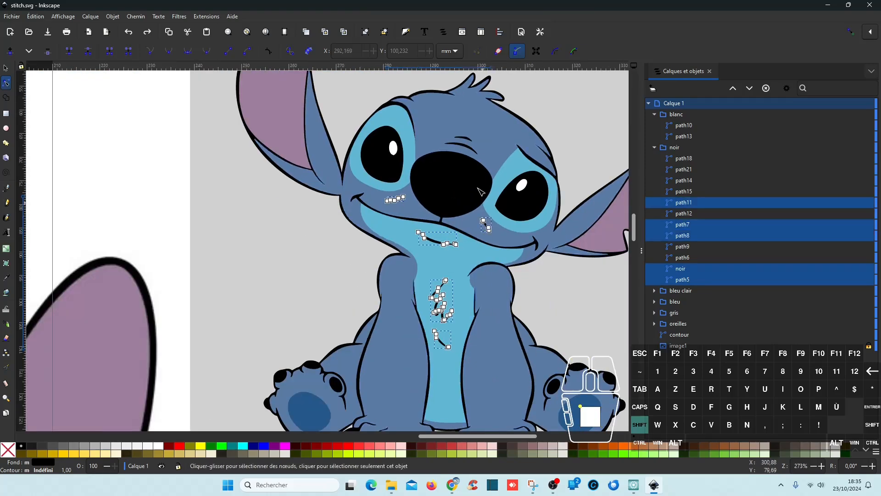
shift+click(471, 145)
shift+click(469, 139)
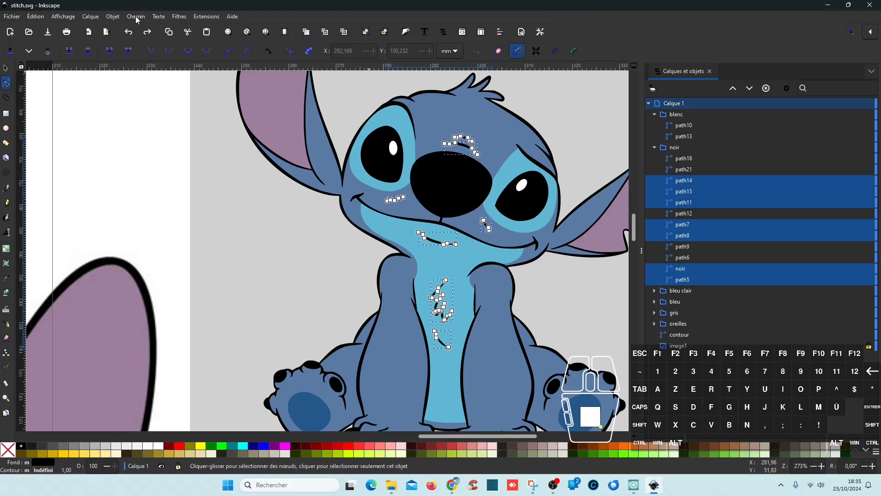
scroll(459, 363, down, 2)
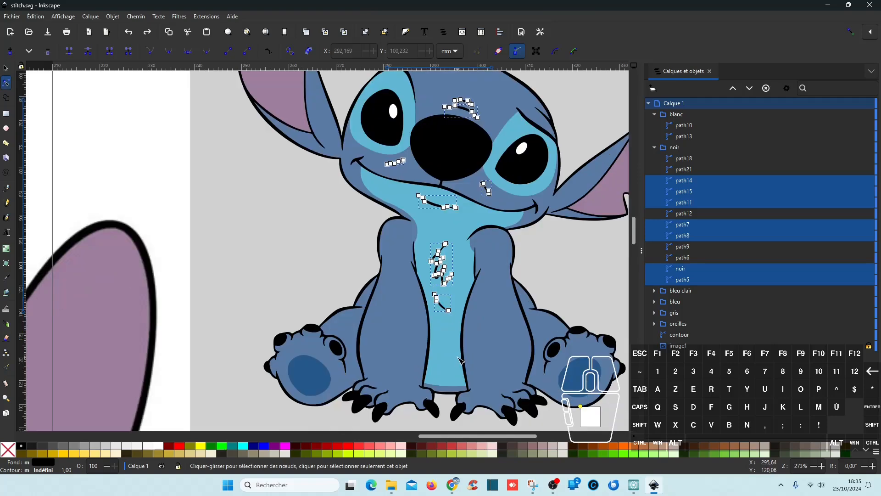
scroll(459, 359, up, 8)
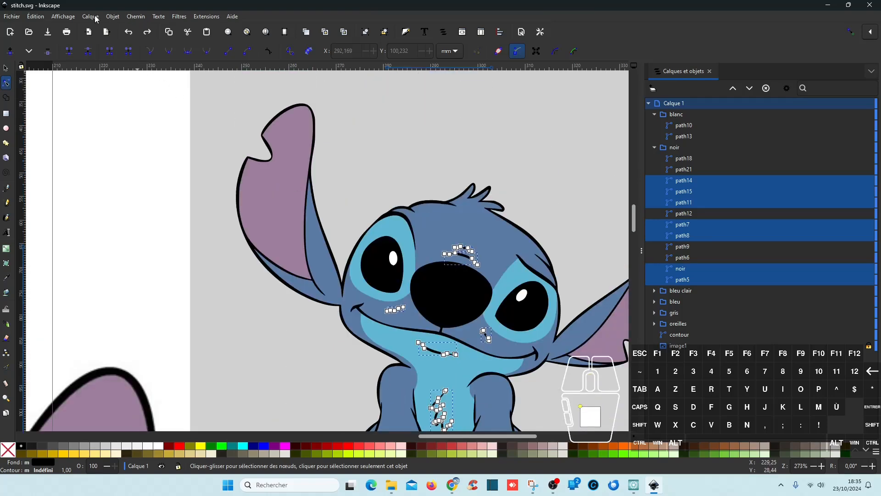
click(35, 16)
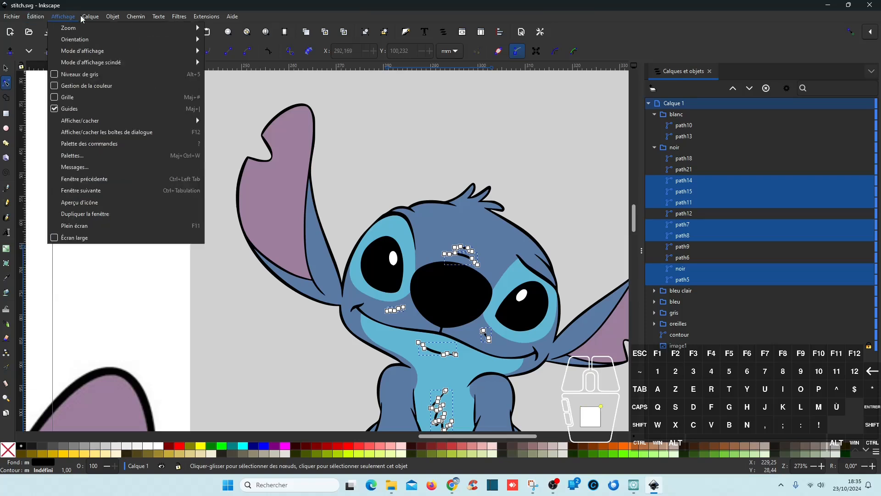
mouse_move(132, 17)
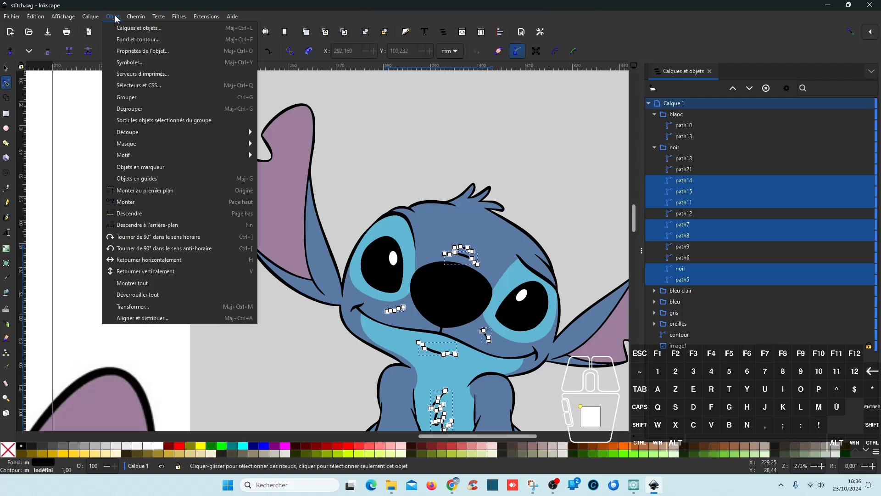
mouse_move(165, 17)
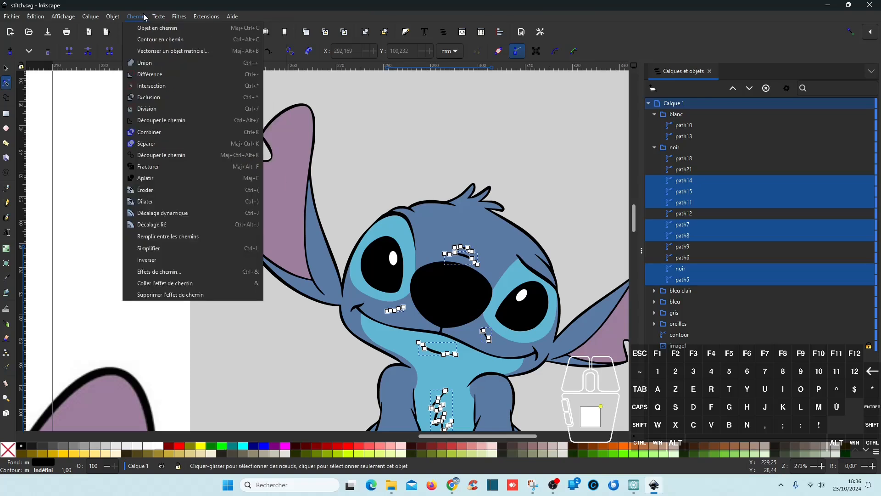
click(148, 30)
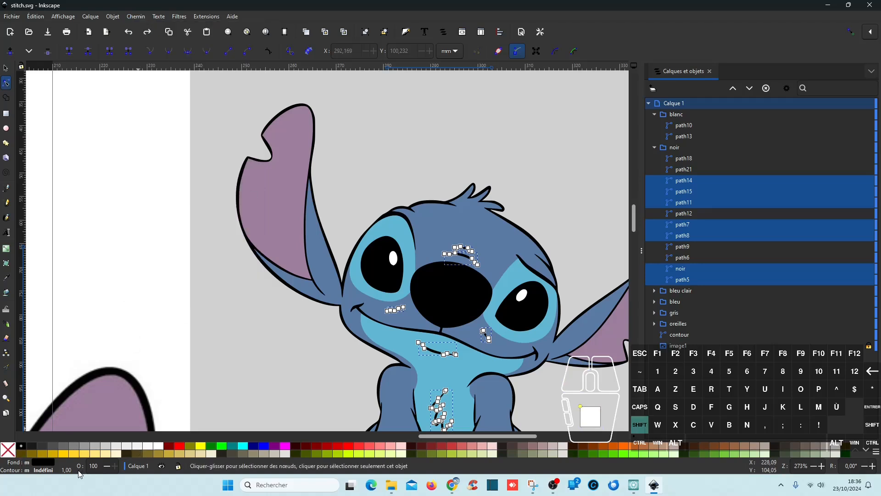
- Try a black stroke with no fill on the selected black detail marks, inspect the result, and undo both changes
shift+click(22, 445)
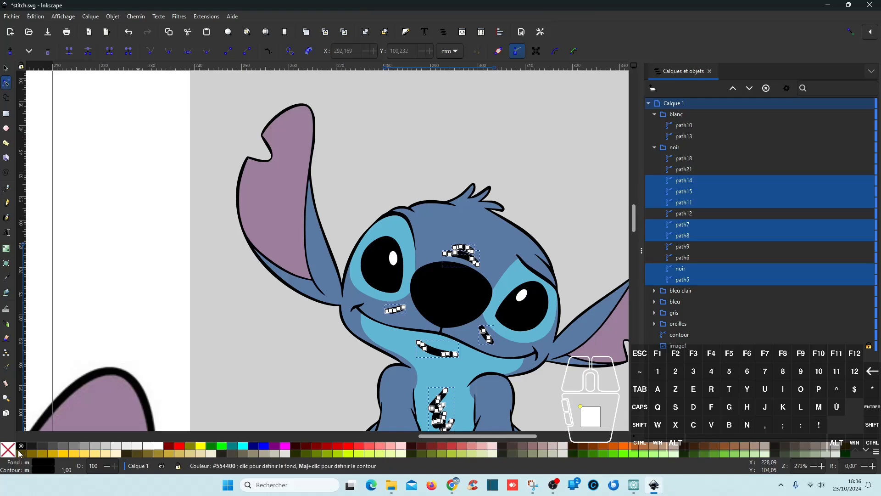
click(13, 452)
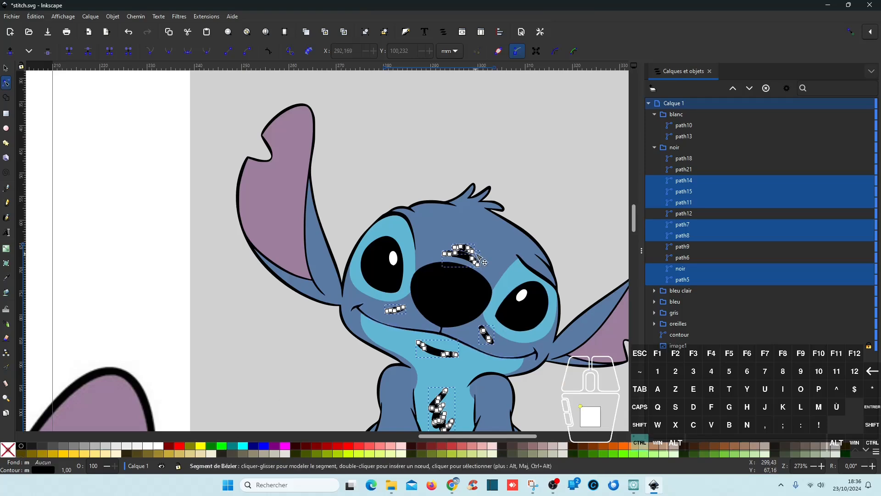
ctrl+scroll(477, 252, up, 6)
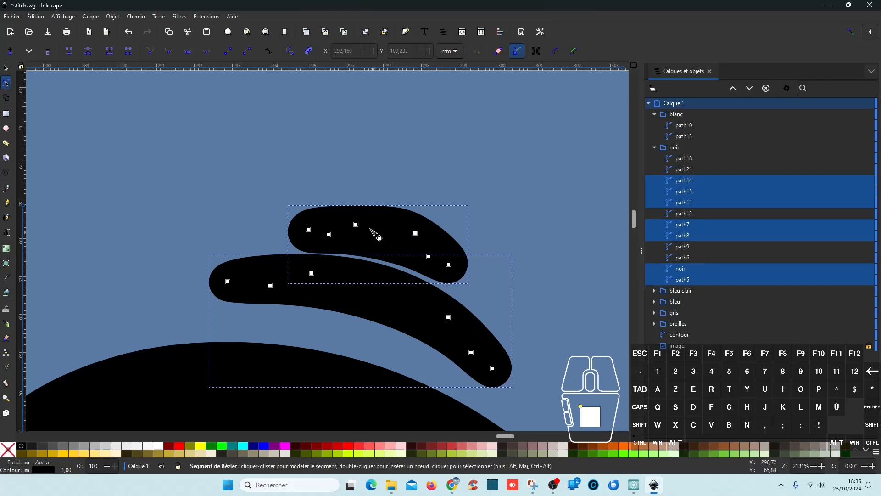
ctrl+scroll(390, 323, down, 5)
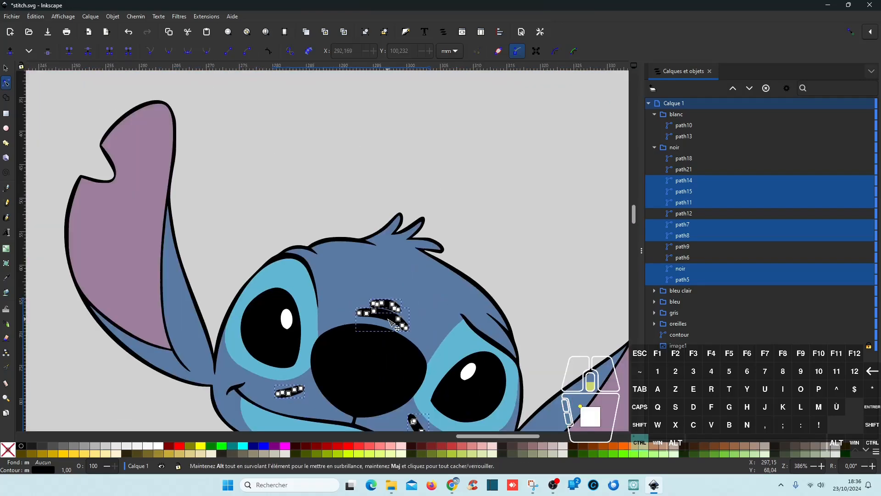
scroll(390, 322, down, 12)
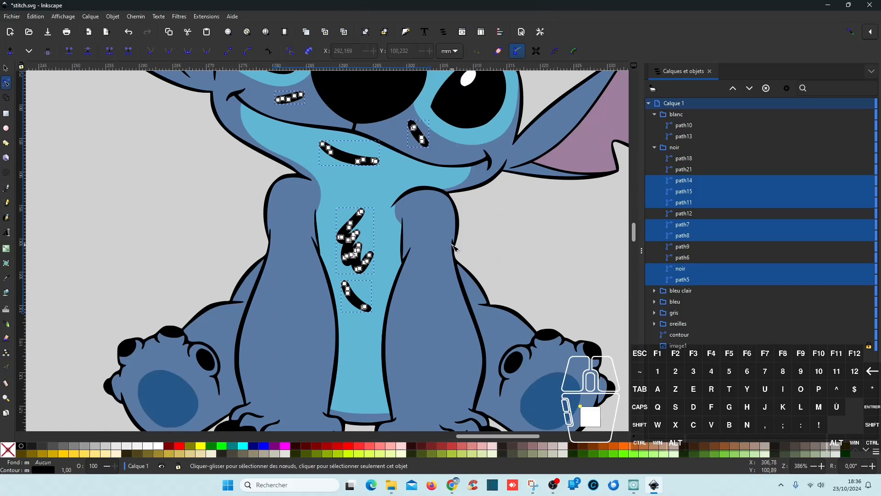
click(129, 32)
click(129, 33)
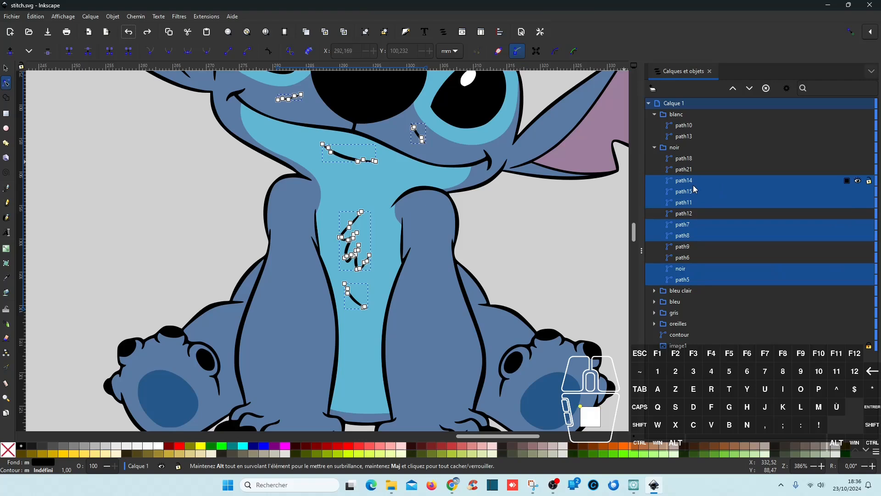
- Select only the zigzag chest mark, review the path effects available for it, and close the path effects without applying one
click(690, 278)
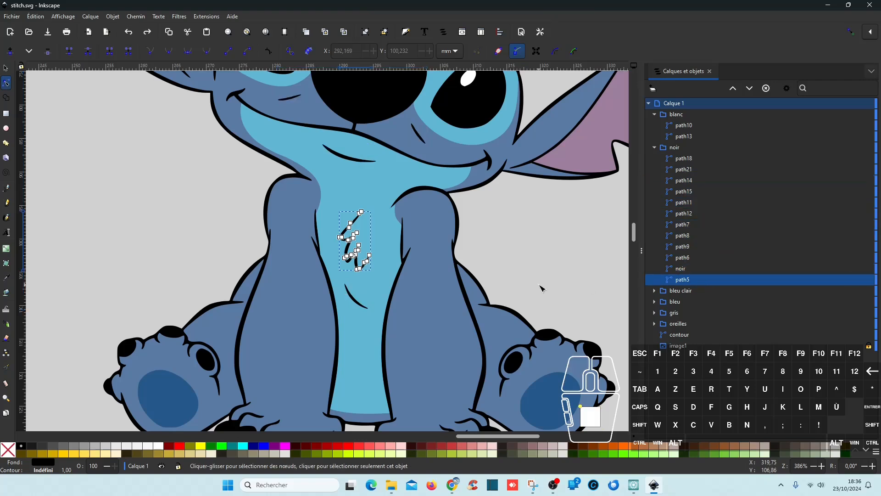
click(137, 17)
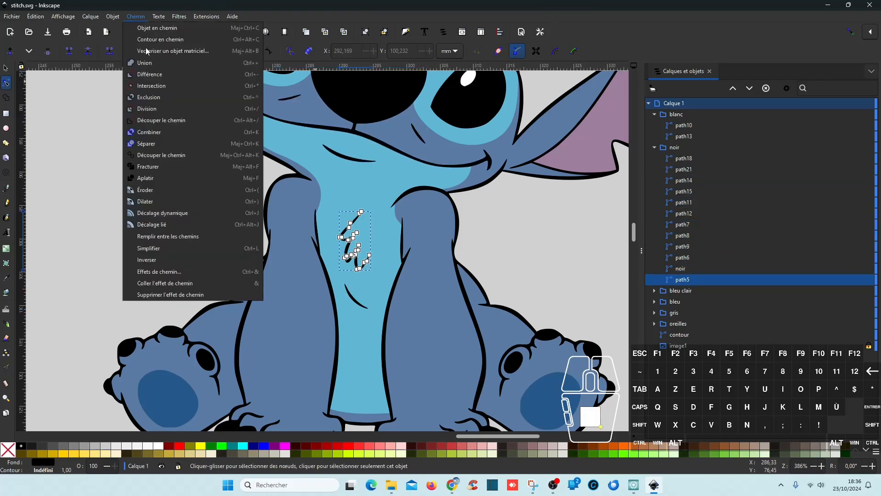
click(169, 272)
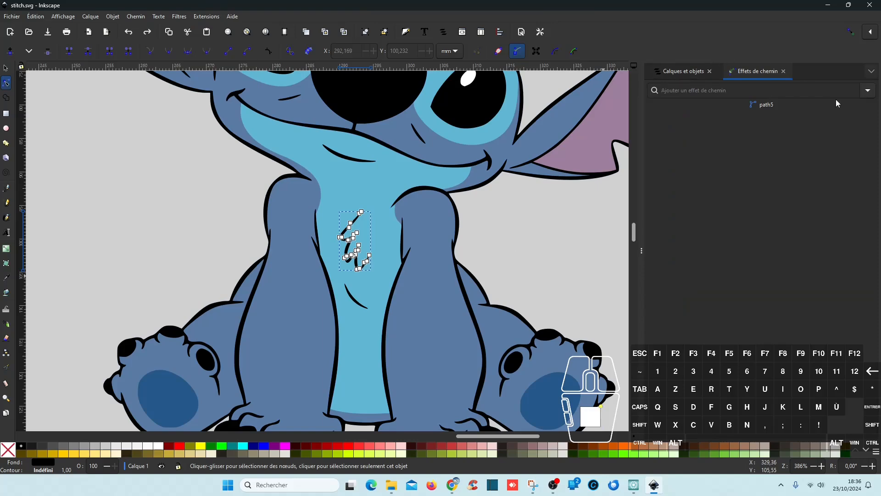
click(867, 90)
click(866, 90)
click(867, 90)
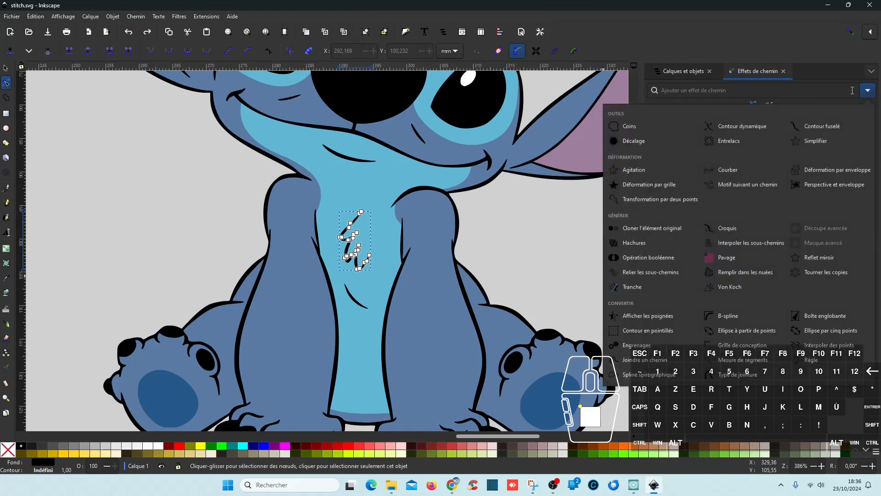
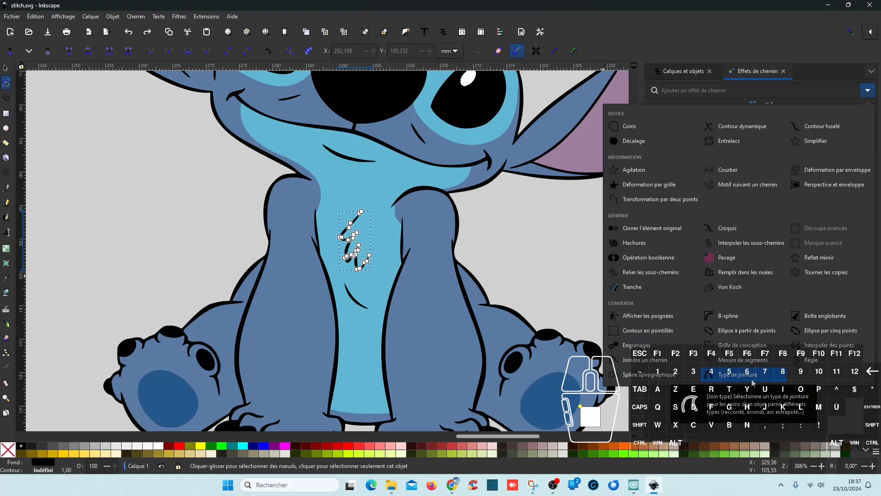
click(825, 57)
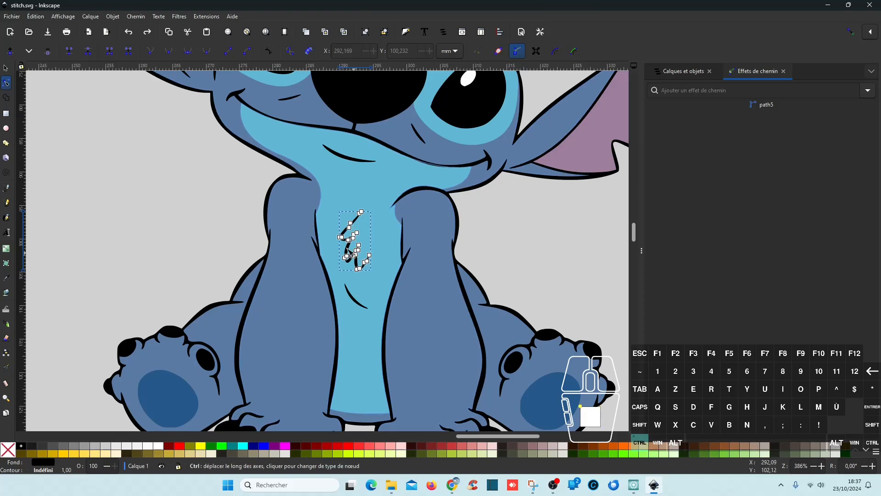
ctrl+scroll(365, 235, up, 4)
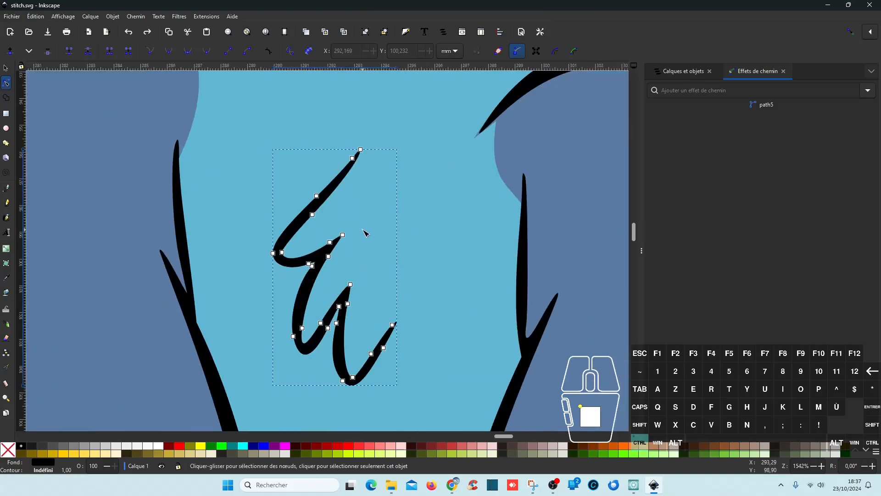
ctrl+scroll(365, 235, down, 2)
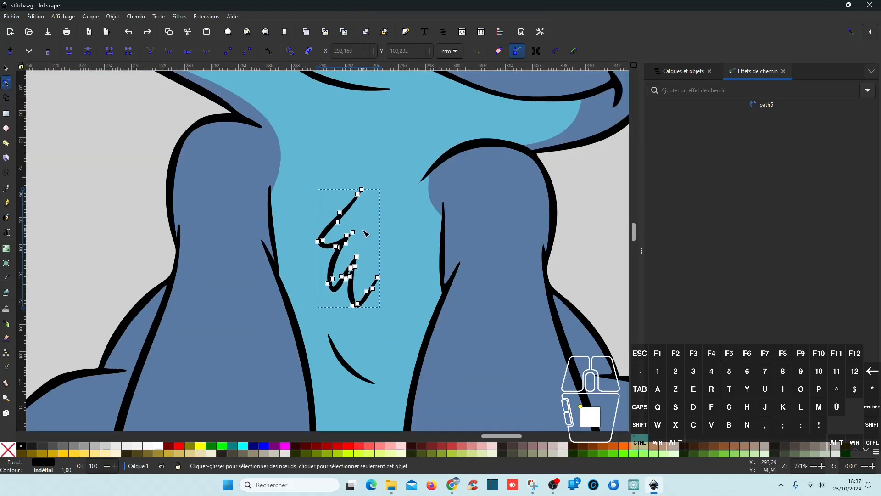
click(783, 71)
key(minus)
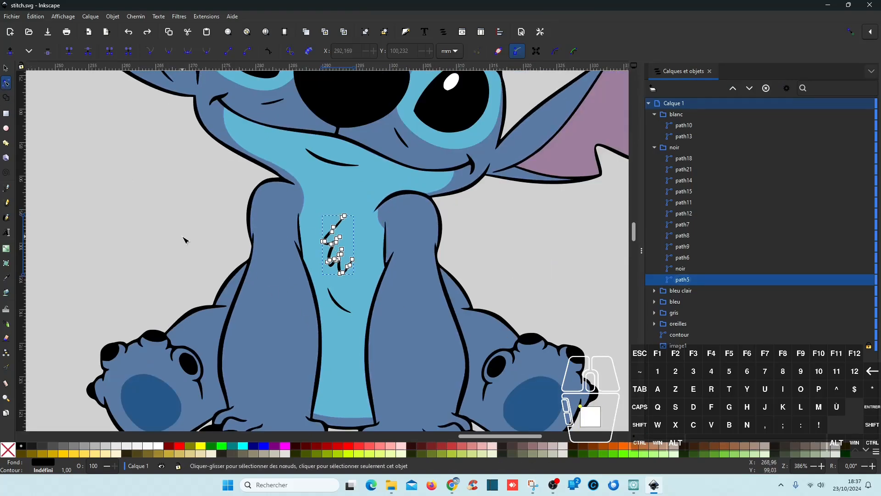
- Add the belly mark, the mark under the mouth, both cheek marks and both forehead marks to the selection, and combine them into one path
shift+click(342, 309)
shift+click(333, 161)
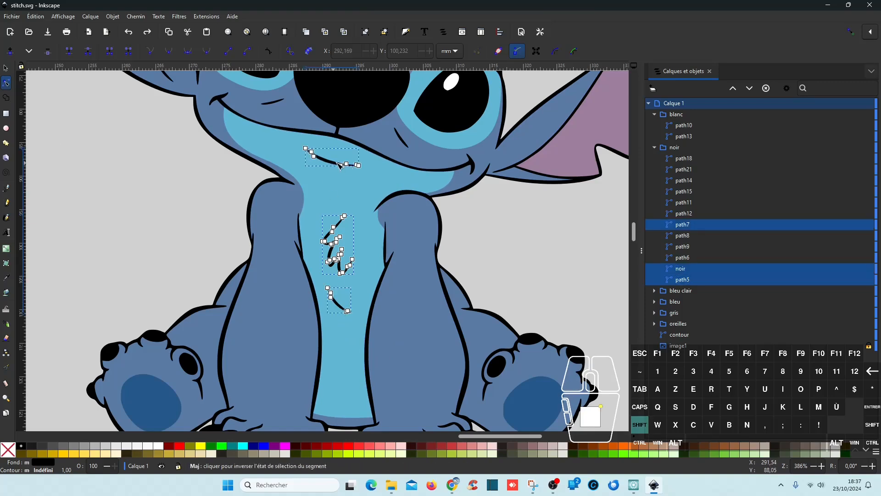
shift+click(402, 141)
shift+click(275, 101)
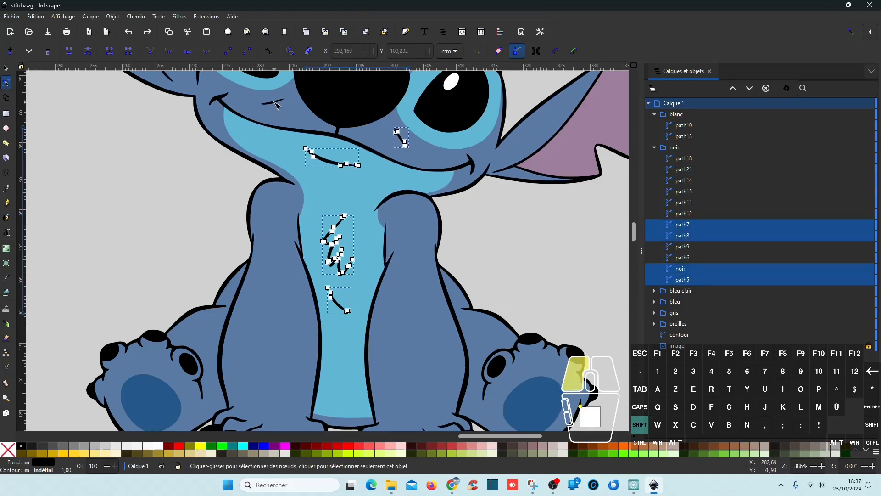
scroll(398, 234, up, 10)
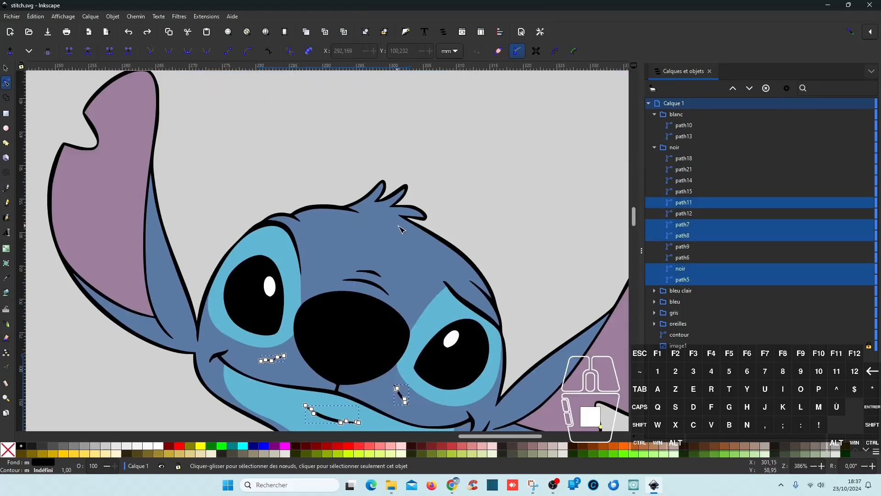
shift+click(372, 283)
shift+click(371, 273)
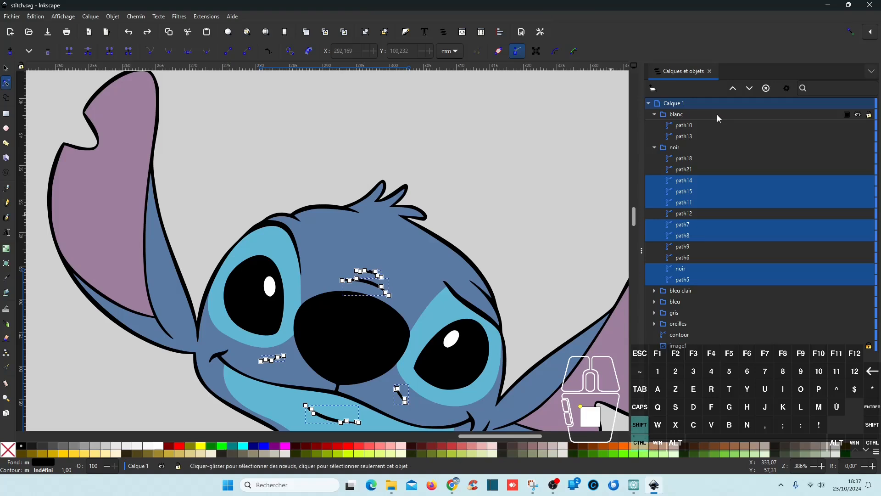
key(ctrl+k)
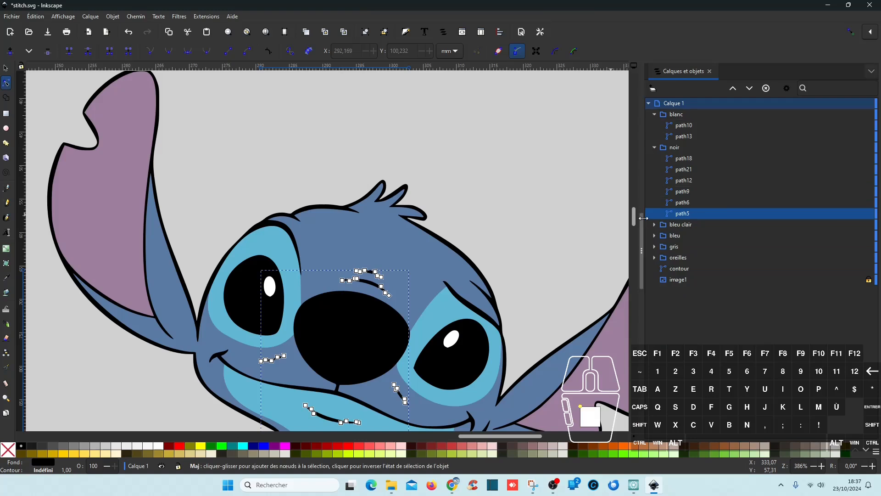
- Try dilating the combined detail marks with the Outset (Dilater) operation, and undo it
click(137, 16)
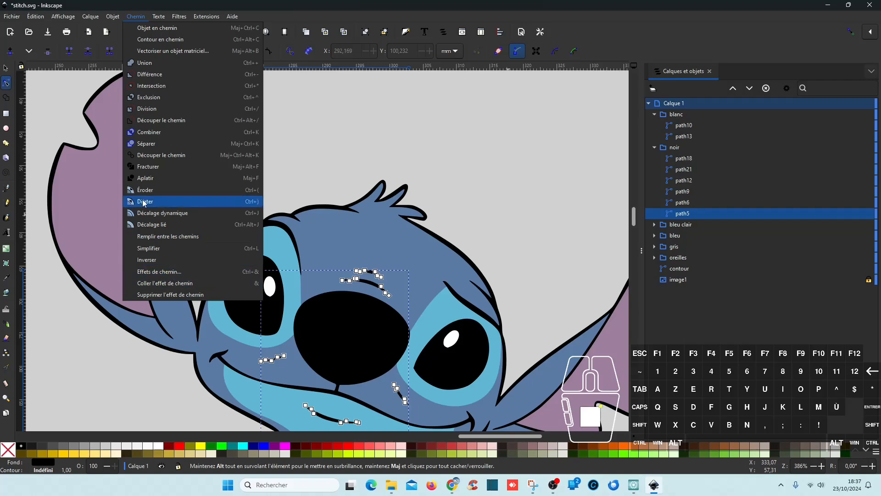
click(146, 202)
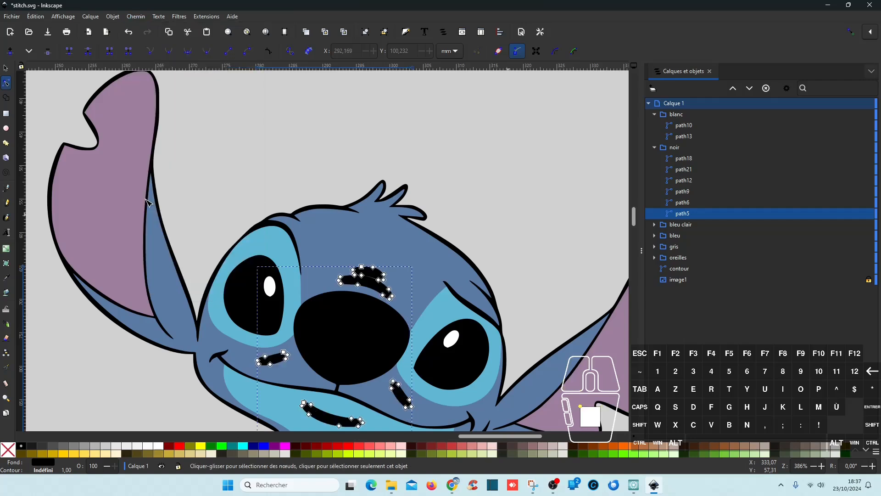
click(129, 32)
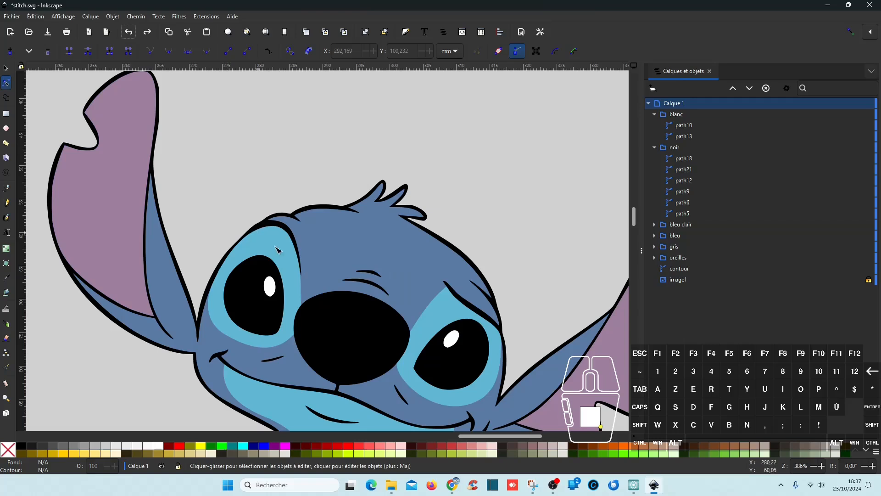
- Select the combined path5 in the noir group and add an Offset (Décalage) path effect to it
click(715, 213)
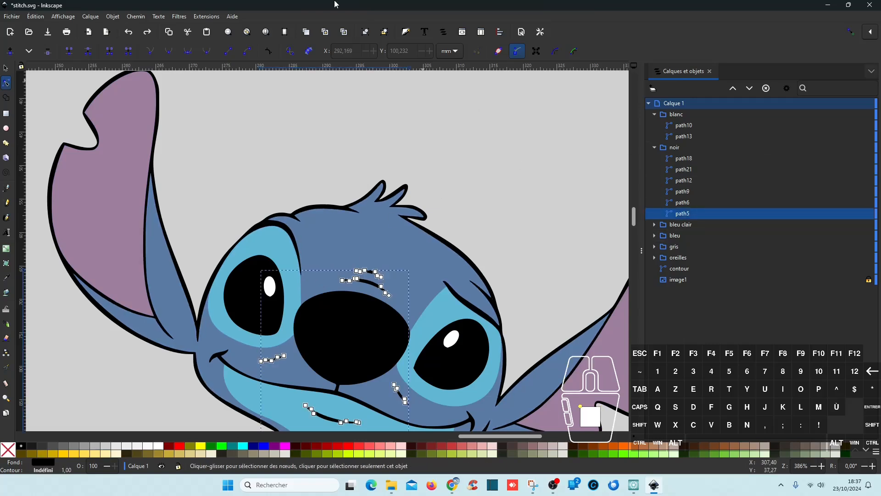
click(136, 16)
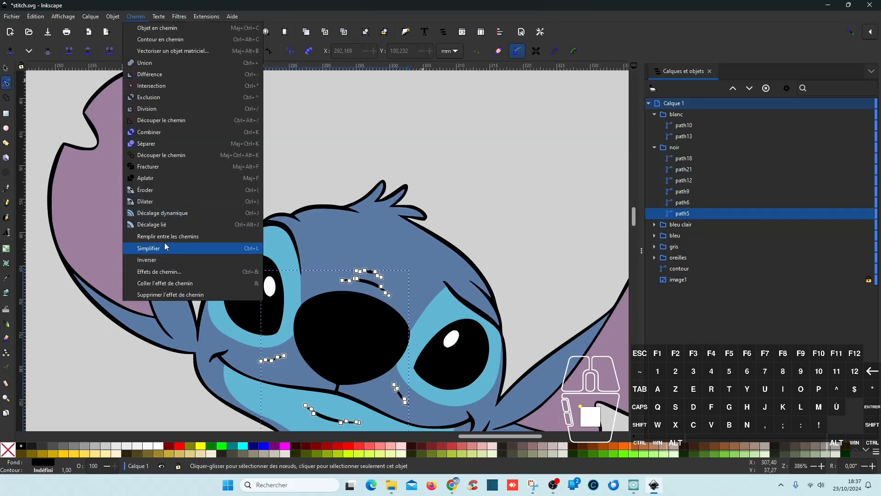
click(169, 274)
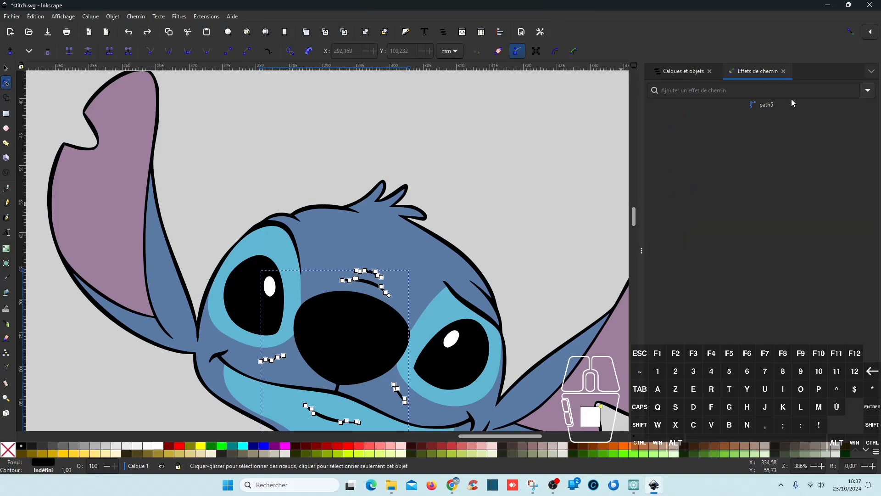
click(868, 92)
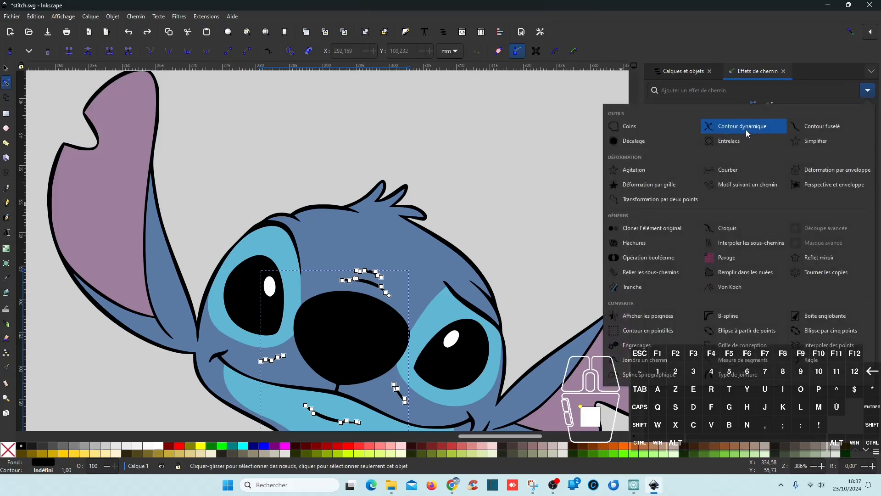
click(662, 141)
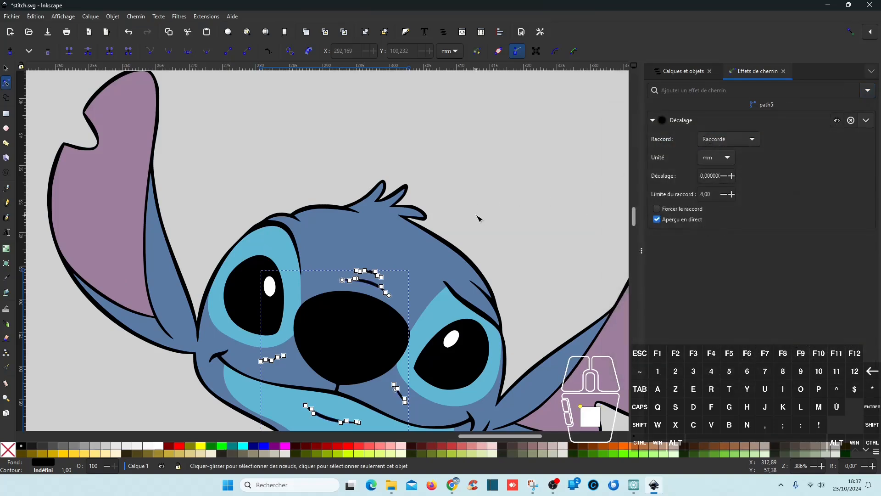
- Set the Offset effect's offset on the combined detail marks to 0.3 mm
scroll(477, 218, down, 1)
scroll(477, 218, down, 3)
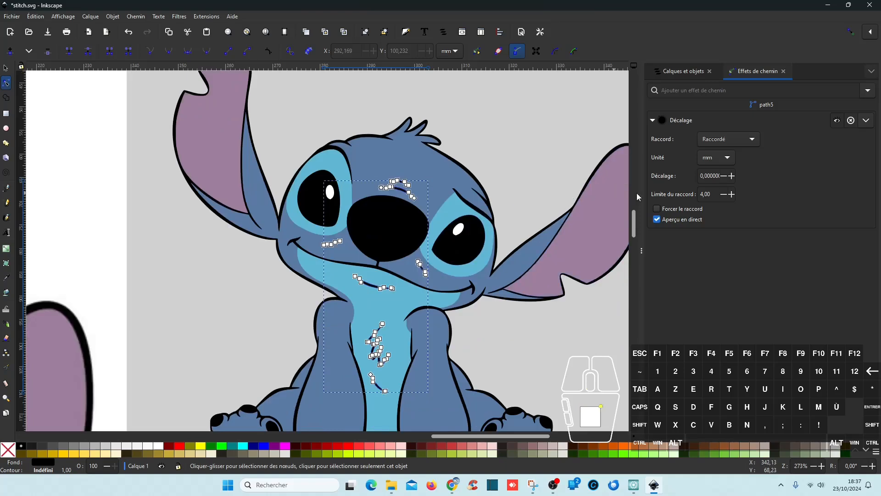
click(732, 176)
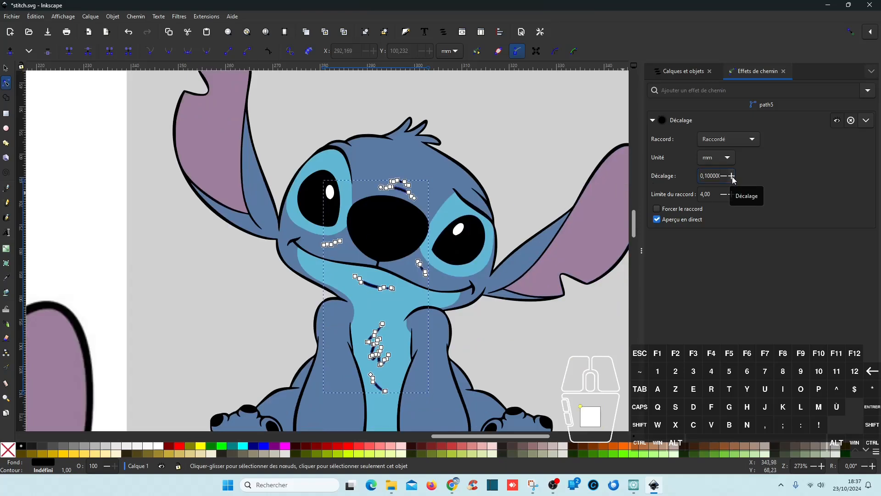
click(732, 176)
click(731, 175)
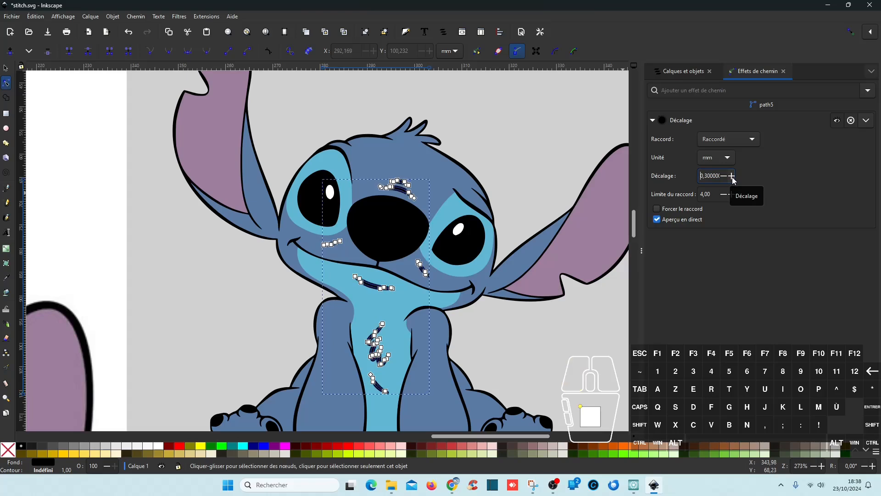
- Convert path5 with its offset effect into a plain path, and break it apart into separate paths
click(711, 72)
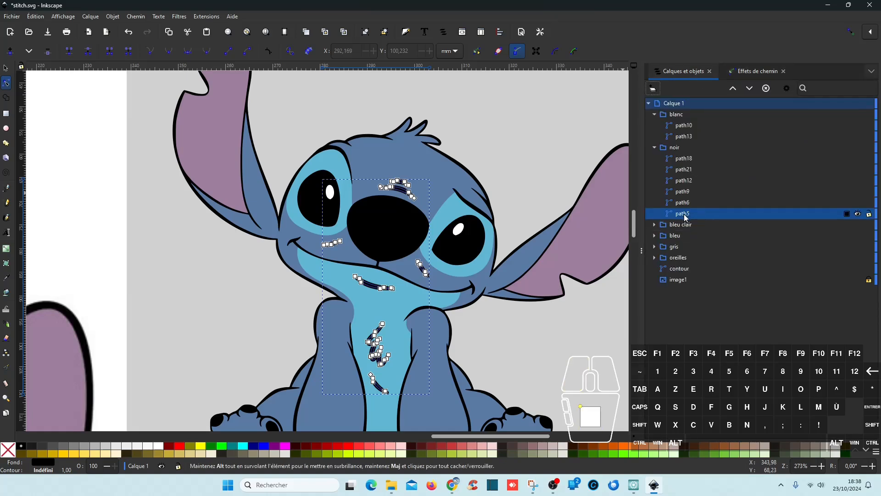
click(136, 17)
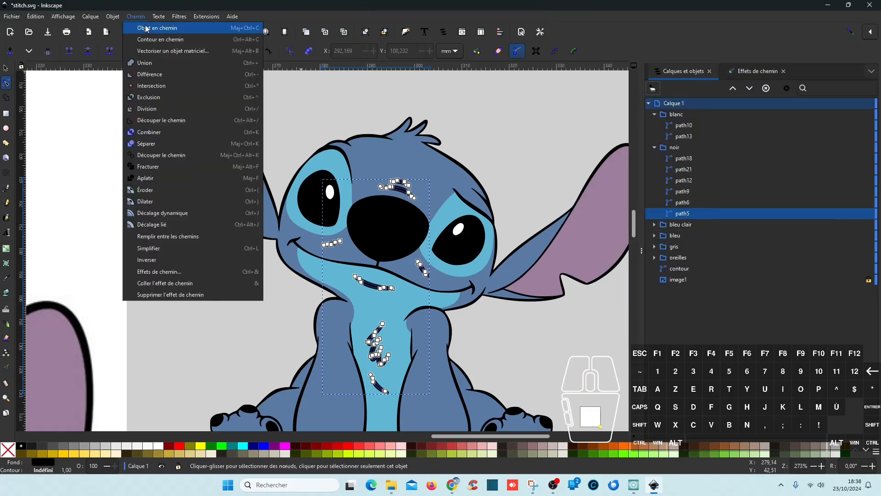
click(147, 28)
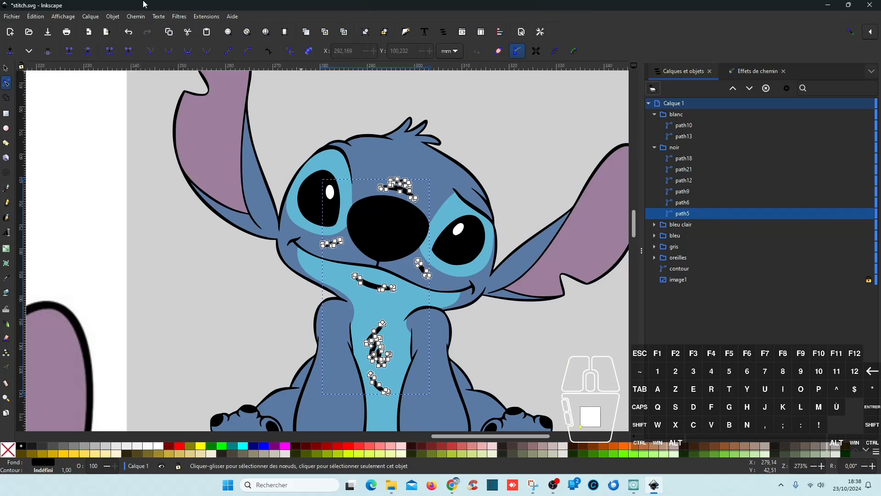
click(136, 17)
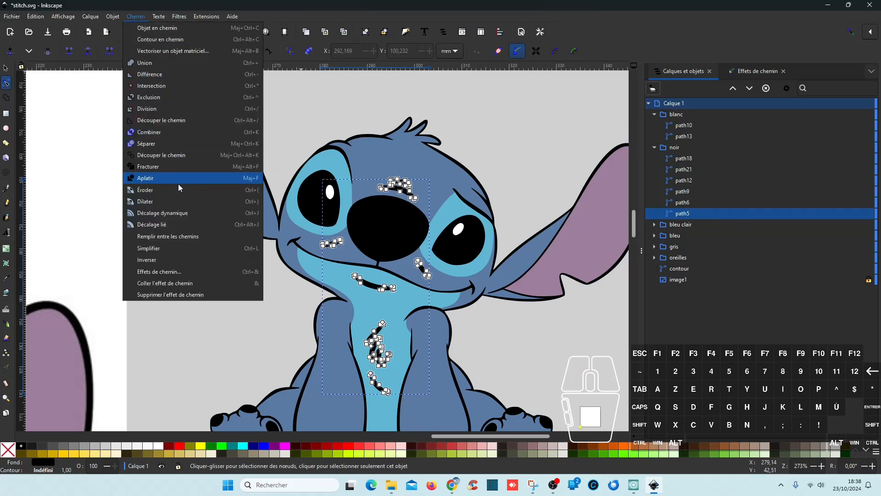
click(155, 144)
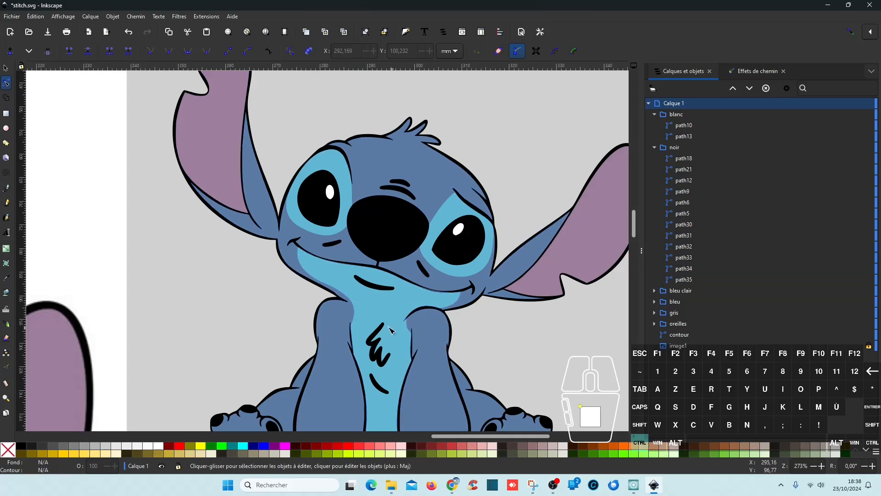
- Check the thickened detail marks on the whole drawing and save stitch.svg
scroll(390, 303, up, 4)
scroll(398, 265, down, 4)
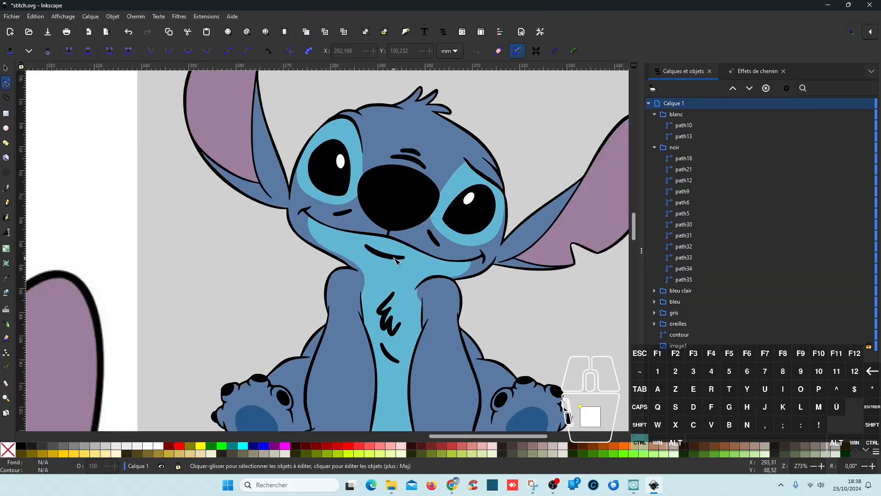
scroll(397, 261, down, 1)
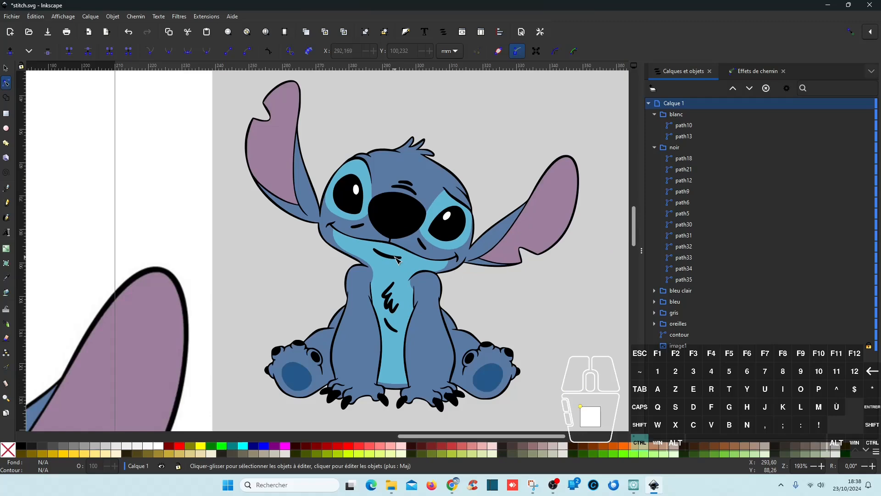
key(ctrl+s)
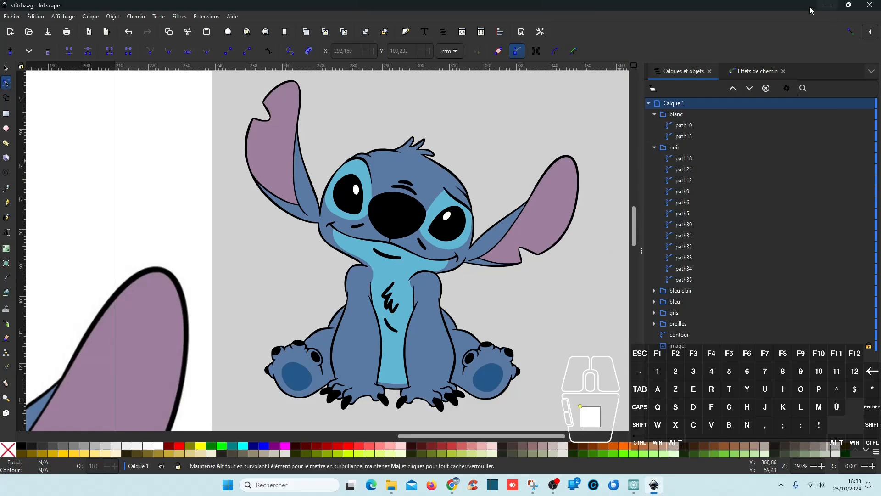
- Switch to Artistic Digitizer and open the recent file créations/stitch.svg as a new design
click(828, 6)
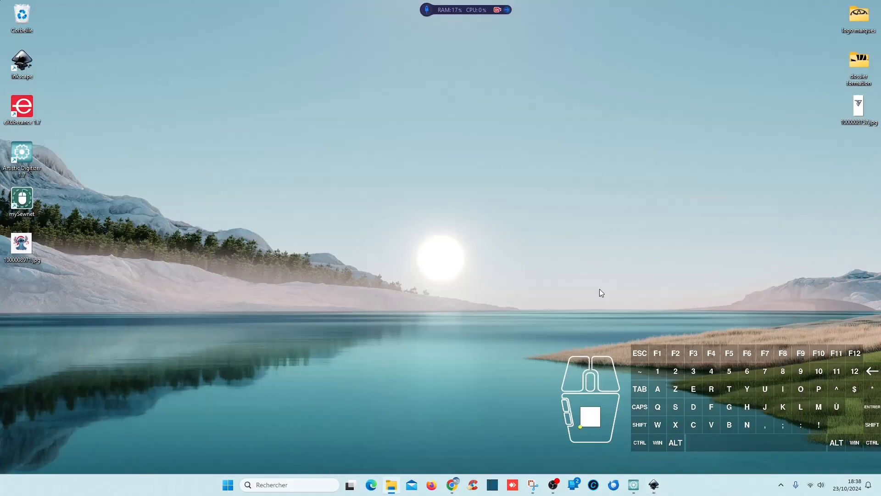
click(633, 485)
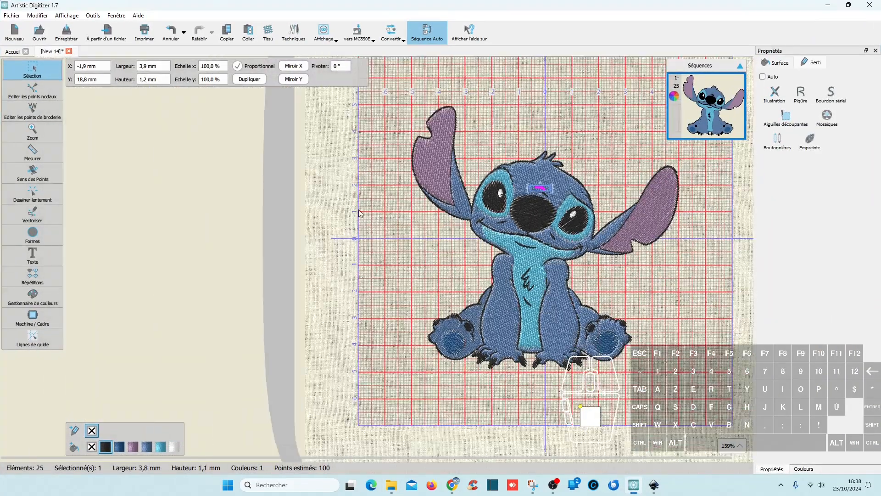
click(13, 51)
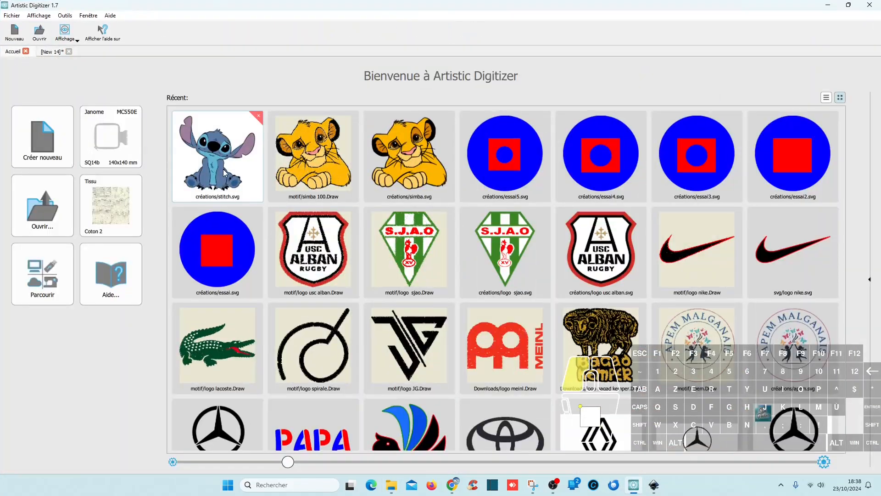
click(234, 189)
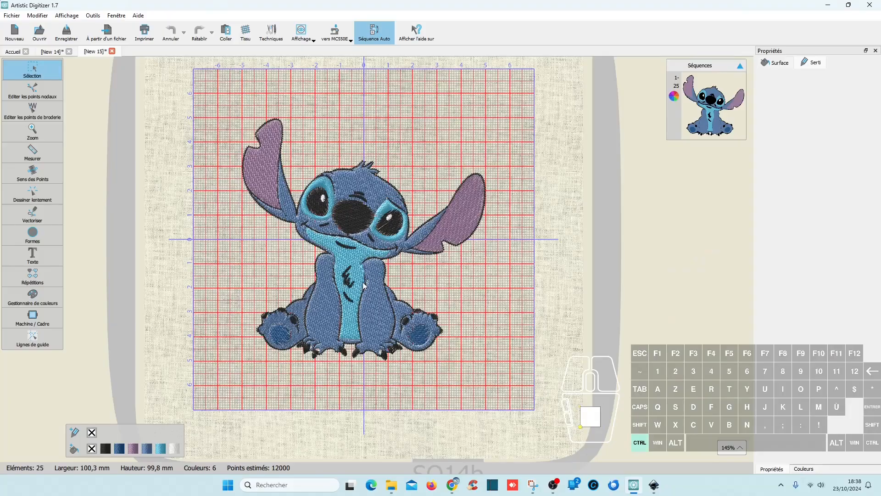
- Inspect the black detail marks' stitching and change the zigzag tuft mark on the chest to the Remplissage surface stitch
scroll(351, 282, up, 5)
scroll(372, 278, down, 5)
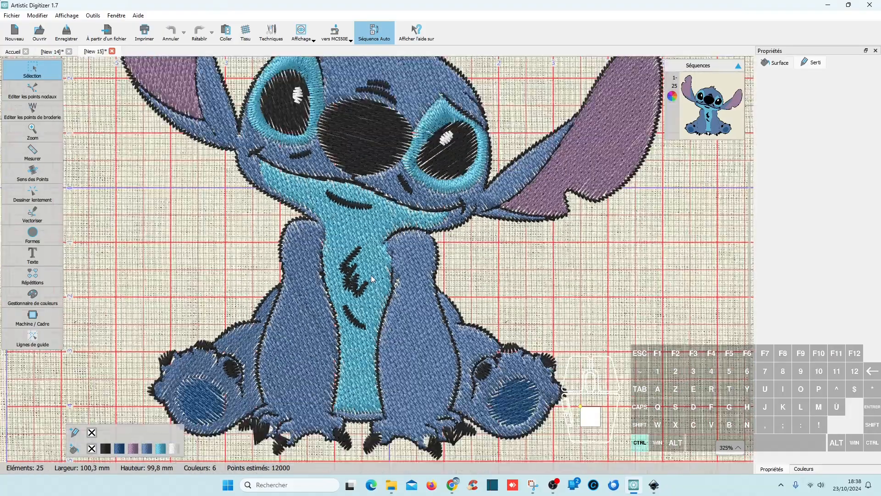
scroll(372, 279, up, 4)
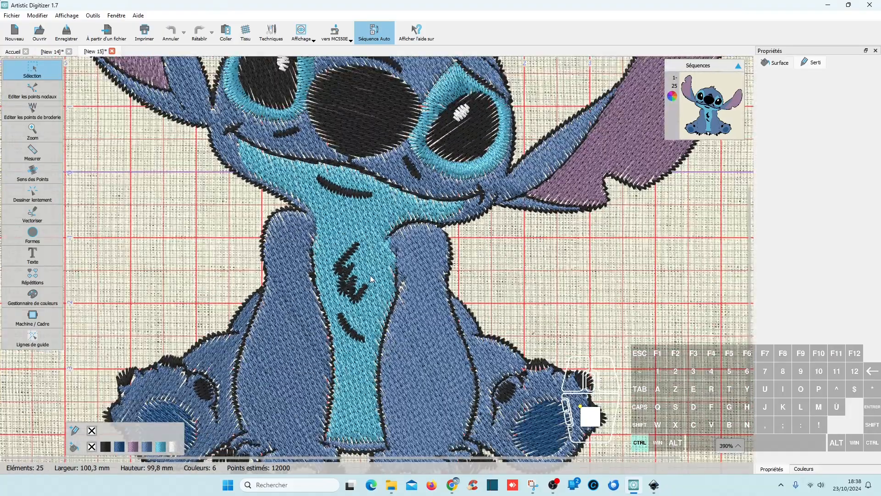
scroll(372, 279, down, 5)
scroll(372, 278, up, 3)
click(346, 201)
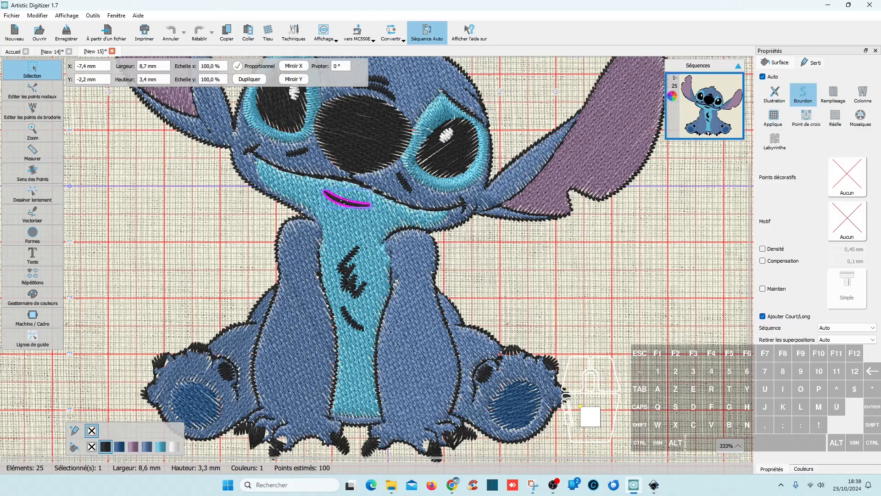
click(355, 290)
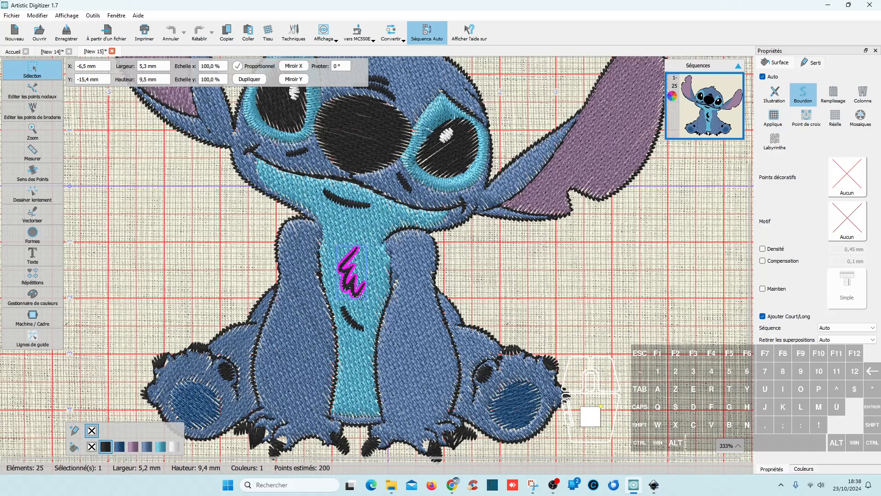
click(564, 282)
click(349, 282)
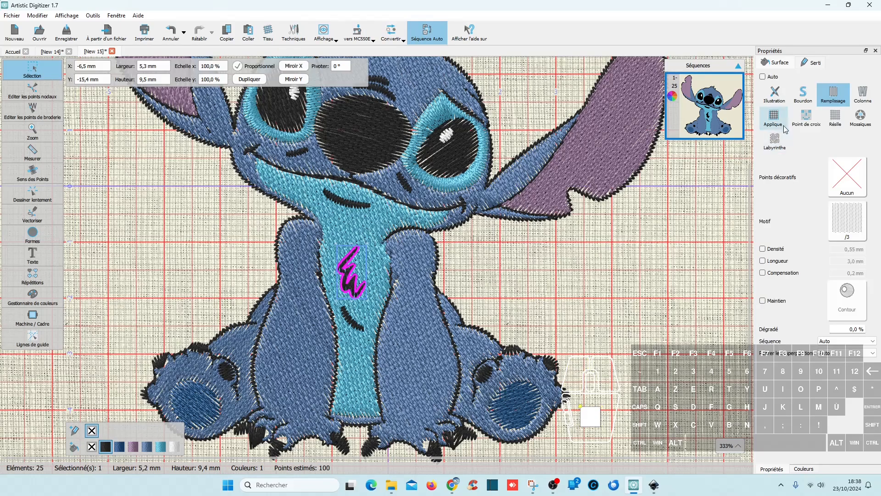
click(532, 291)
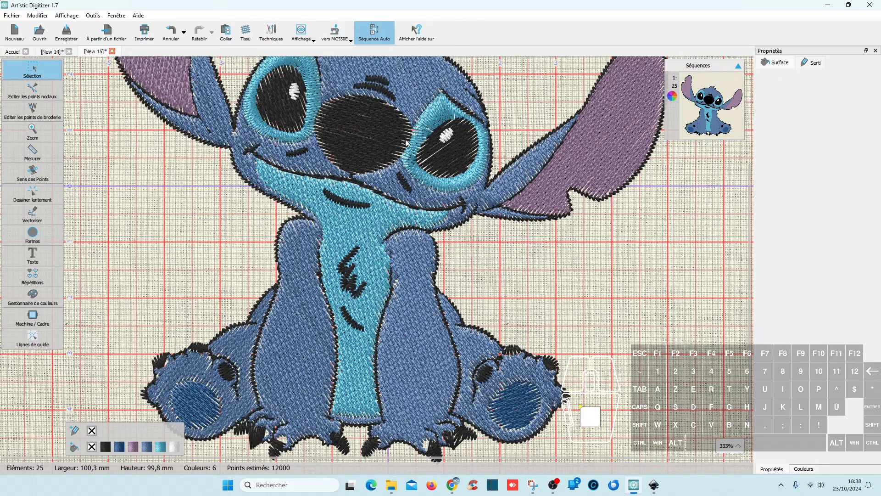
- Change the black outline around the whole character to the Remplissage surface stitch
scroll(406, 144, up, 3)
click(308, 149)
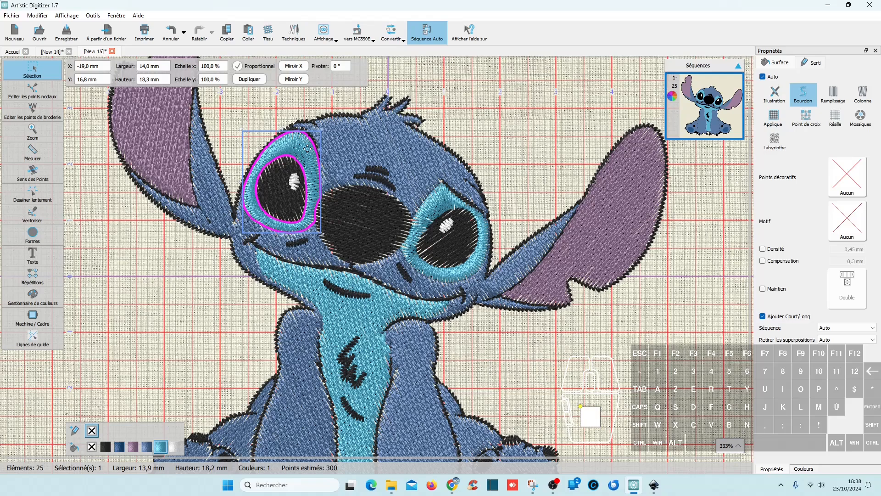
scroll(308, 149, down, 2)
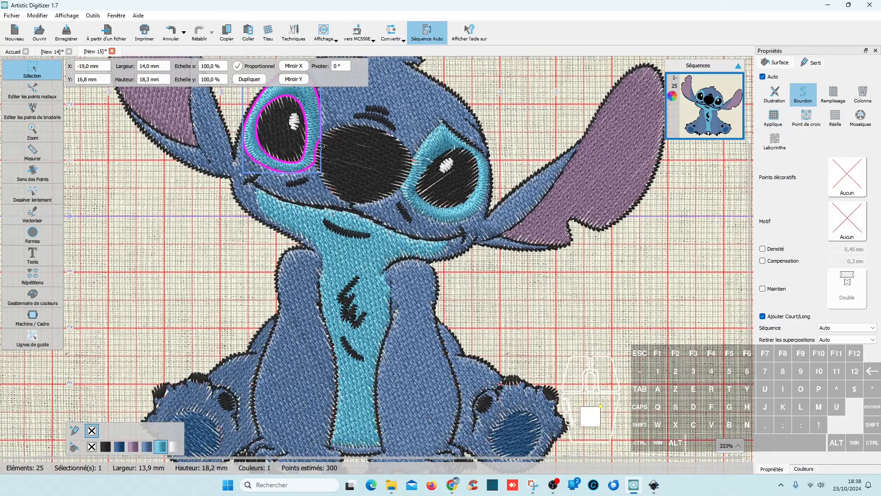
scroll(323, 153, down, 1)
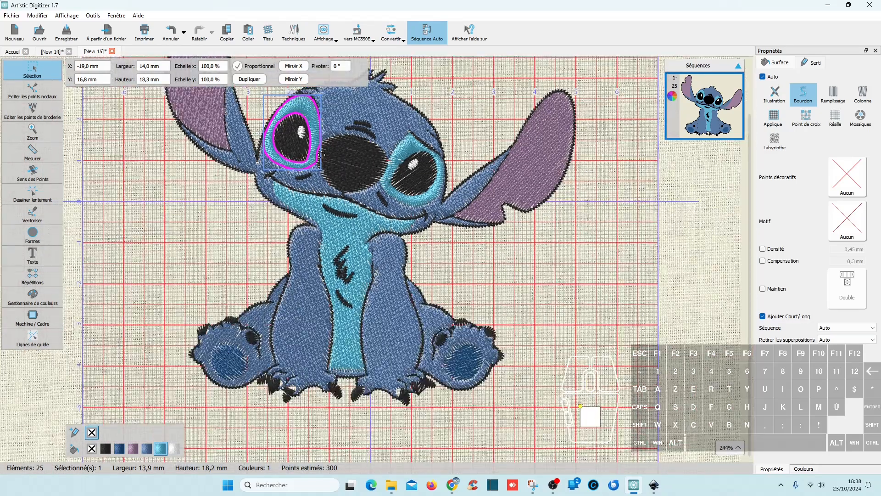
click(340, 401)
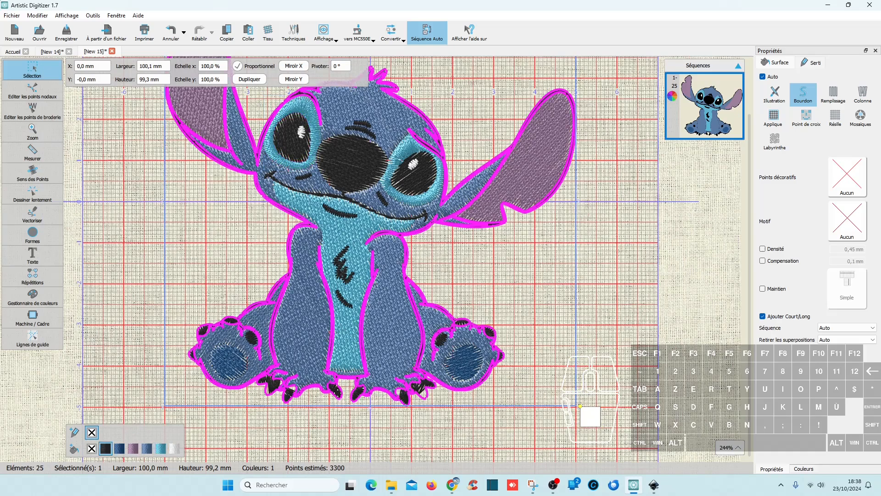
click(621, 270)
- Change the light blue surrounds of both eyes to the Remplissage surface stitch
click(408, 153)
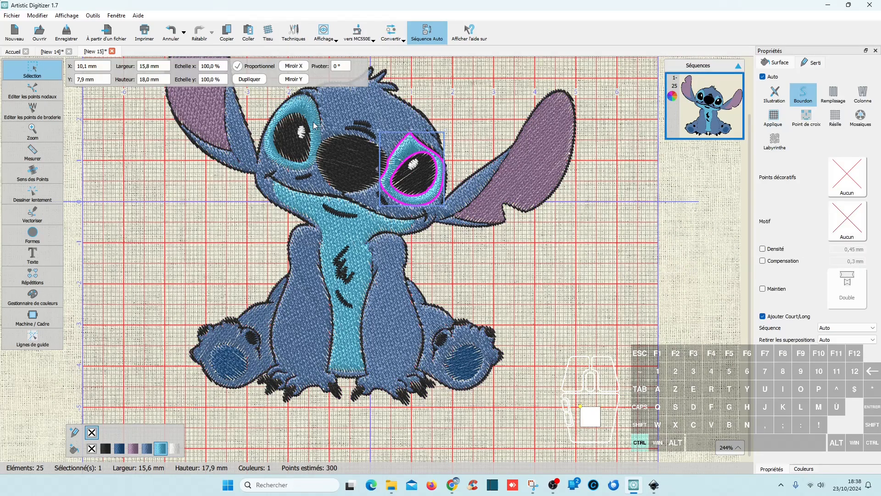
shift+click(314, 118)
click(834, 95)
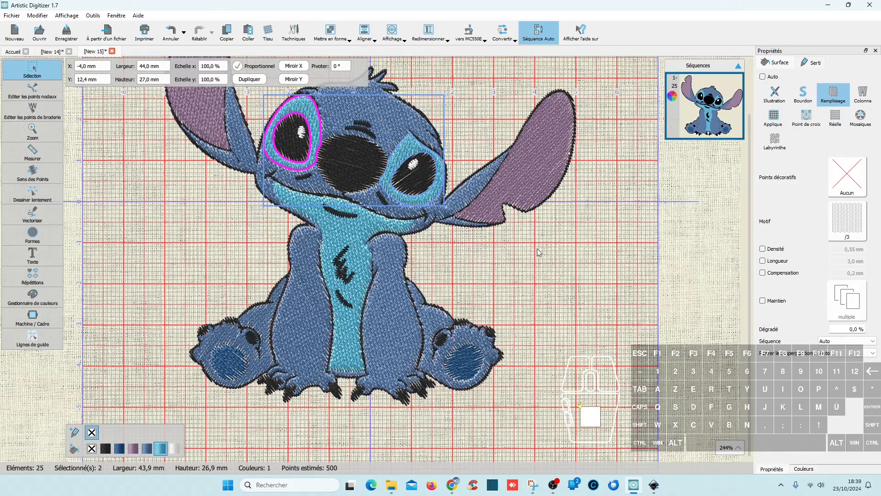
click(552, 266)
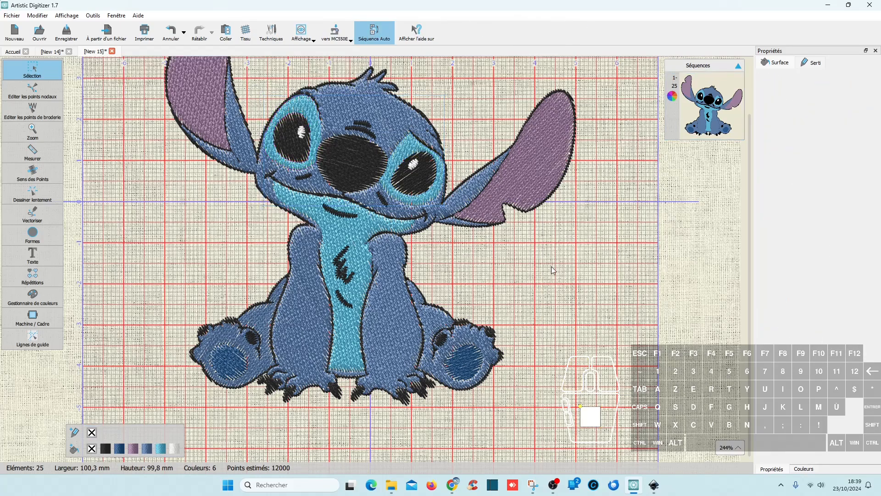
- Turn off automatic sequencing and review the stitching order of the design's individual elements
click(414, 167)
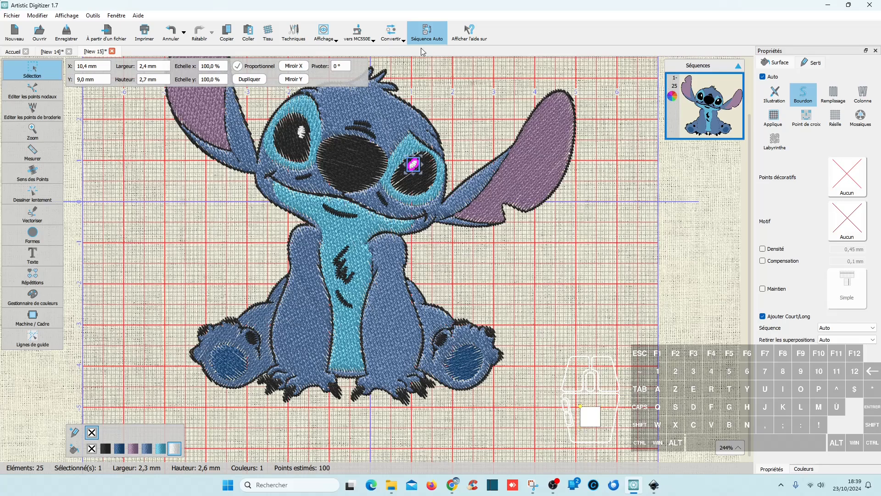
click(426, 32)
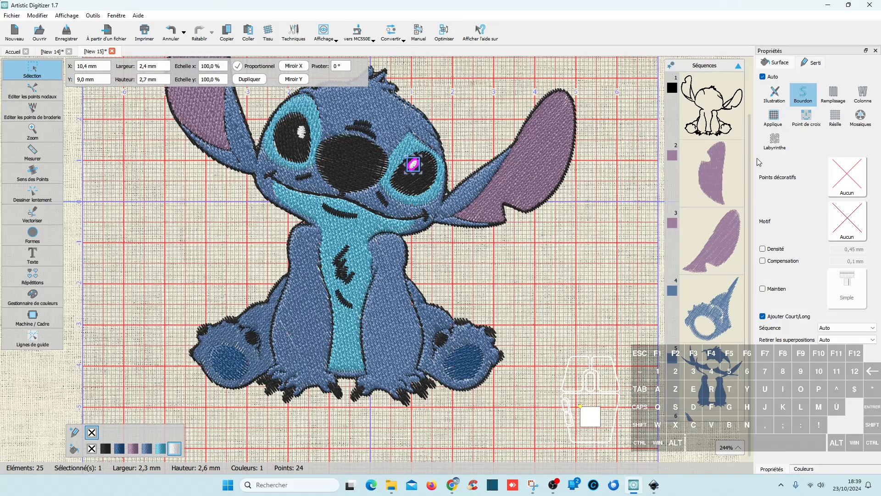
click(719, 121)
scroll(717, 278, down, 1)
scroll(718, 282, down, 2)
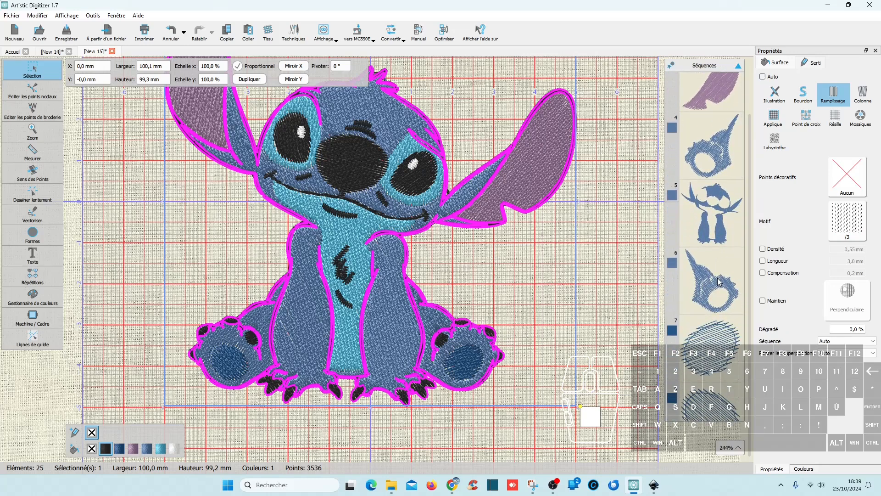
scroll(719, 281, down, 2)
click(720, 250)
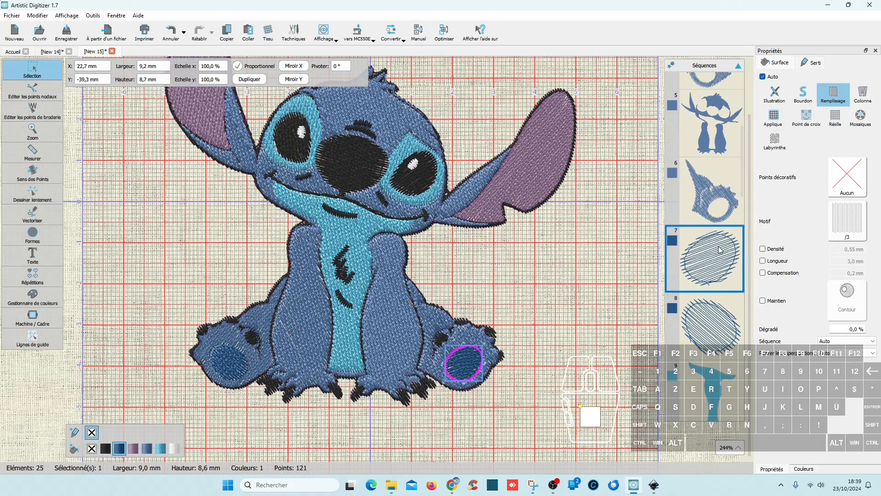
scroll(733, 332, down, 8)
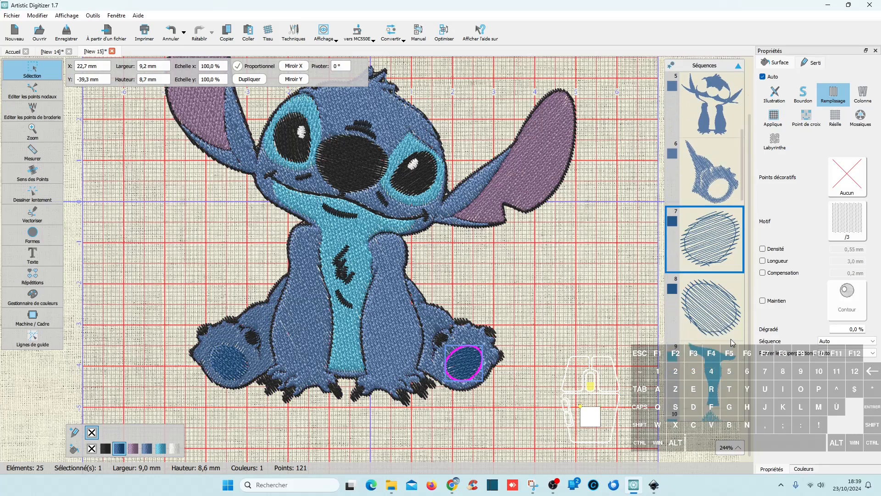
scroll(733, 329, up, 3)
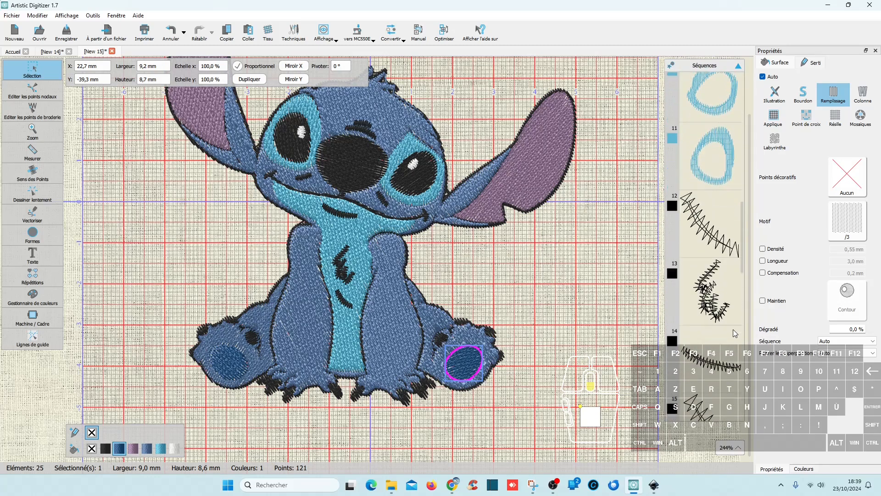
- Select the first eleven elements of the stitching sequence, from the black body outline through the light blue eye surrounds
click(710, 192)
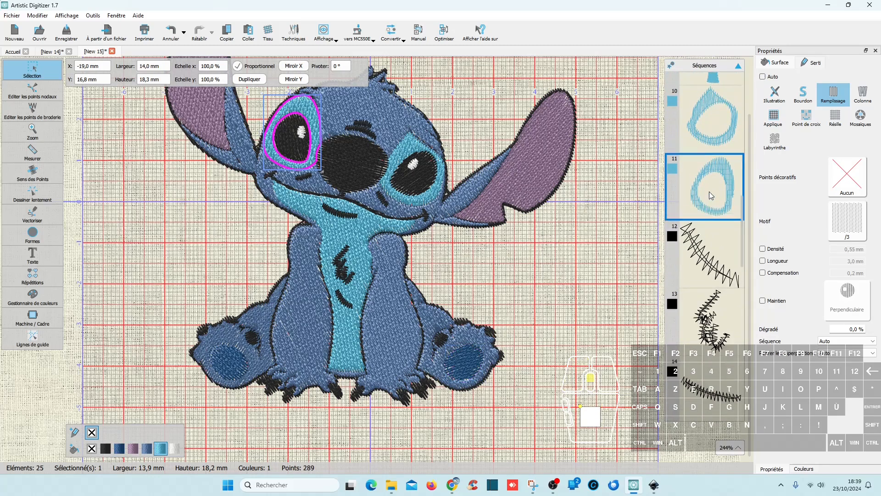
scroll(720, 179, up, 10)
shift+click(726, 168)
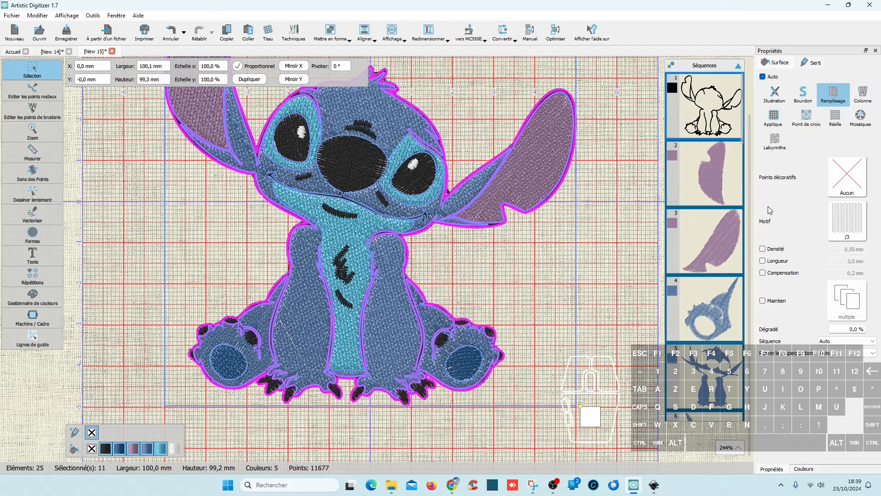
scroll(736, 276, down, 4)
scroll(739, 299, down, 8)
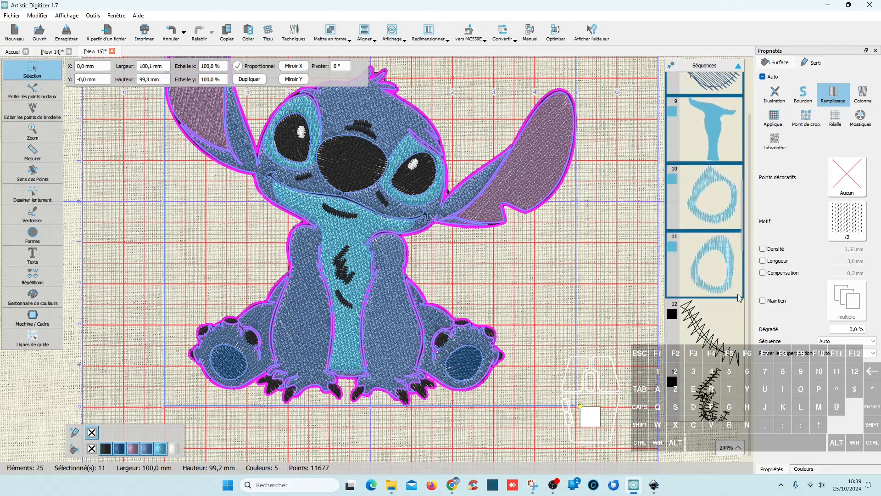
scroll(740, 298, down, 5)
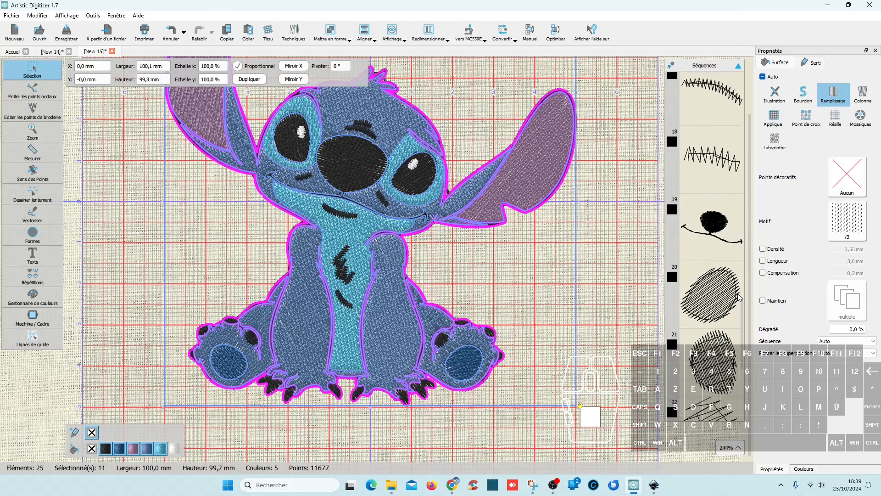
- Add the nose with mouth, both pupils and the small black oval on each foot to the selection, and apply Remplissage to all
ctrl+click(715, 224)
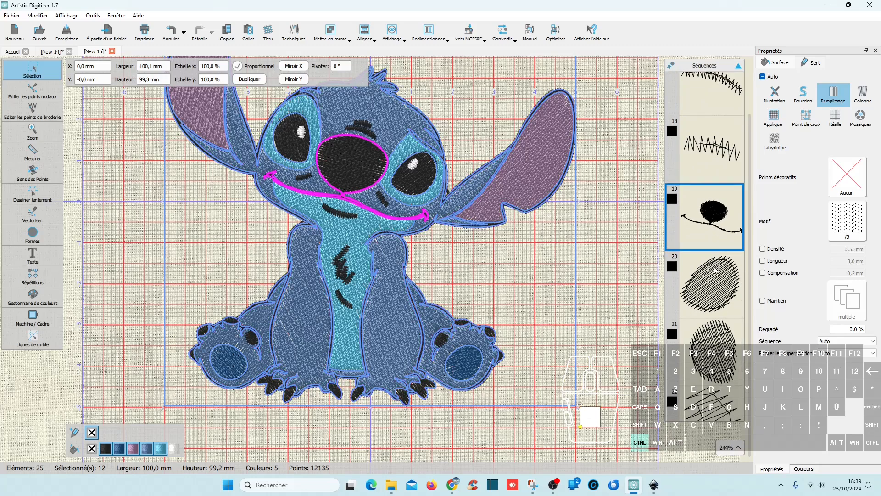
ctrl+click(717, 290)
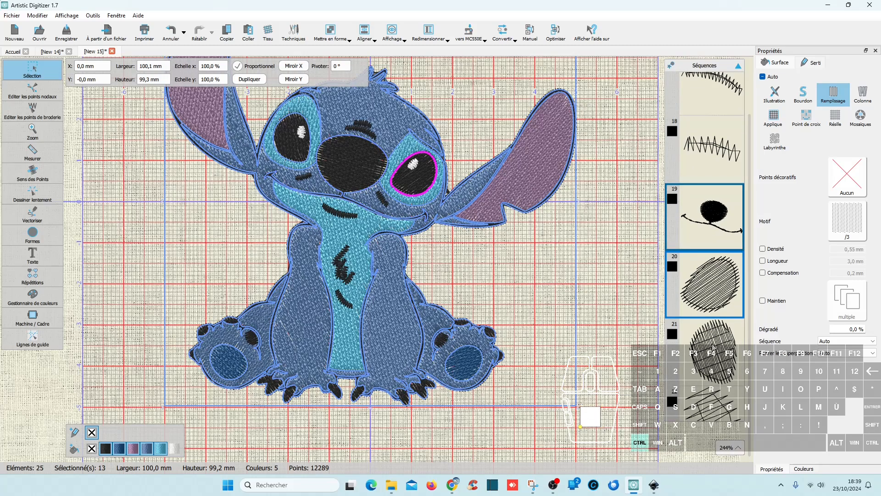
ctrl+click(719, 331)
scroll(722, 258, down, 3)
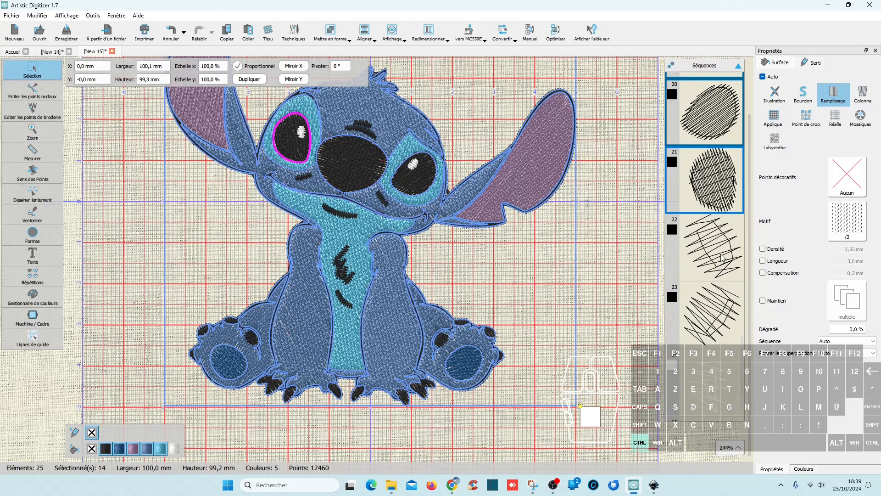
ctrl+click(722, 258)
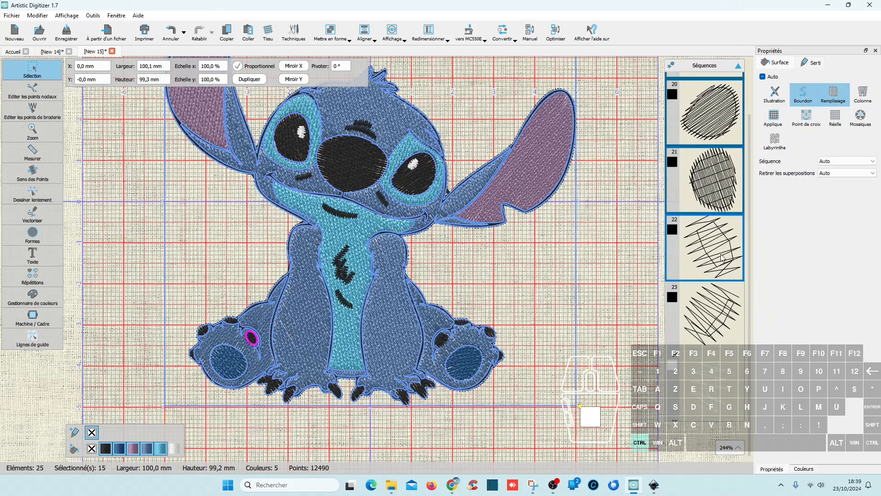
ctrl+click(709, 314)
scroll(722, 352, down, 2)
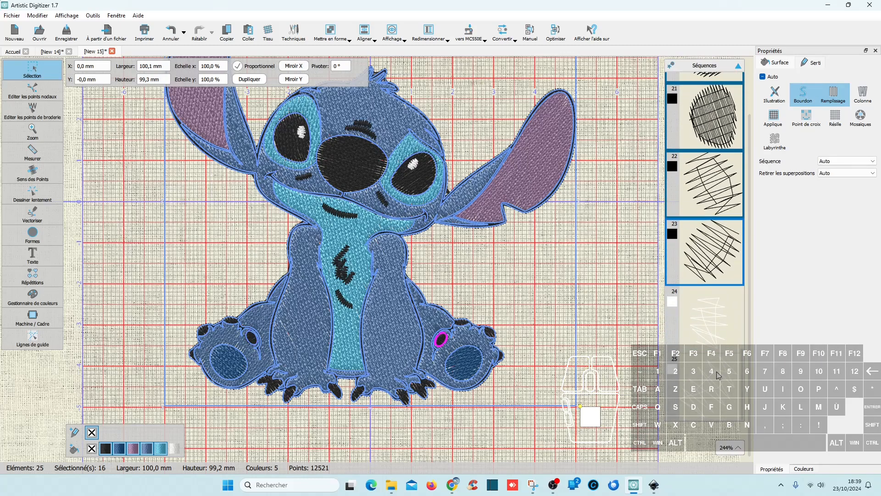
click(837, 98)
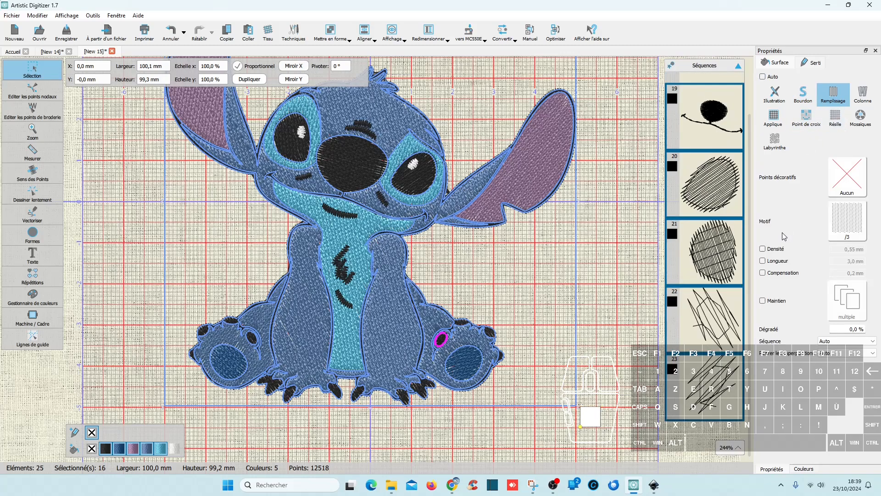
- Set the density of the selected Remplissage elements to 0.45 mm and inspect the stitching on the face and chest
click(776, 249)
key(Return)
click(554, 276)
scroll(338, 207, up, 3)
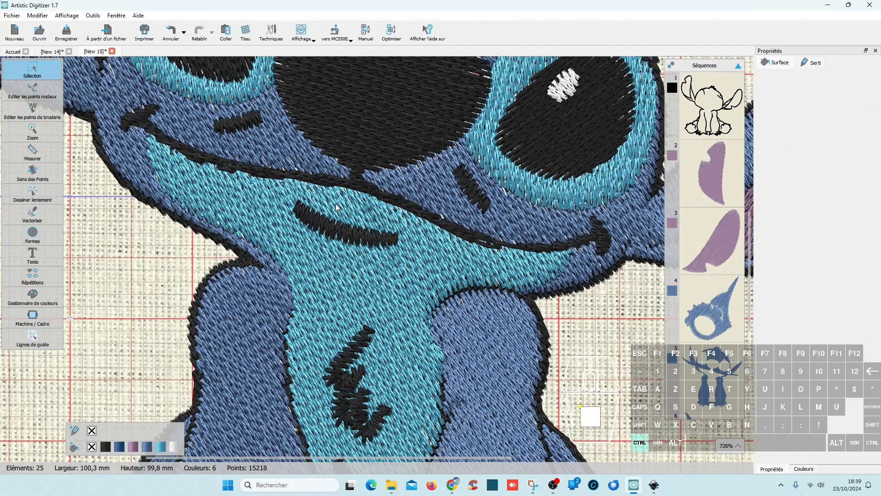
scroll(344, 228, down, 2)
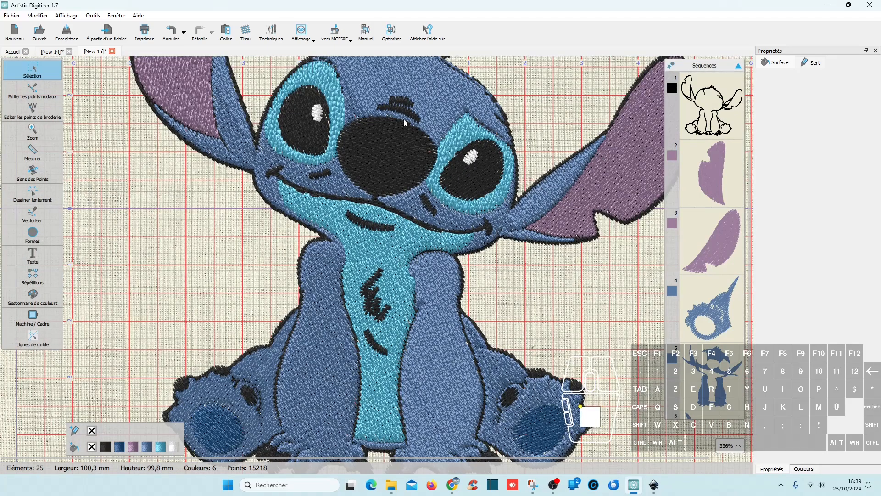
click(408, 102)
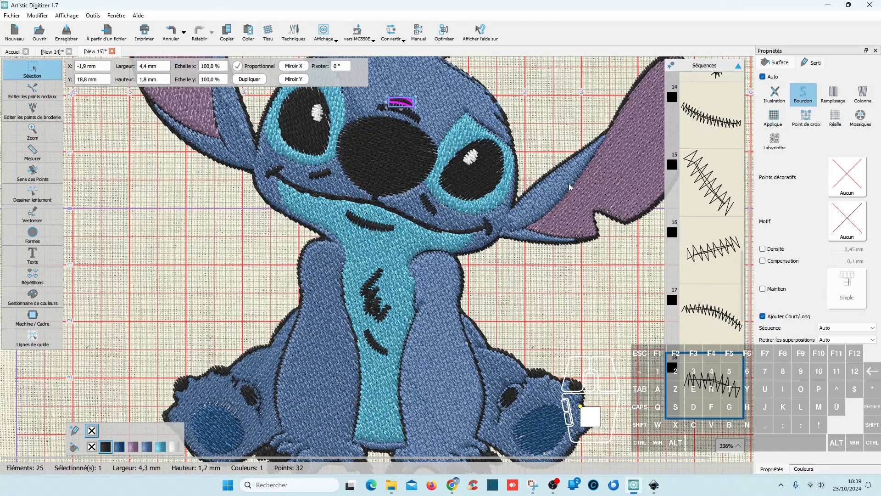
shift+click(415, 118)
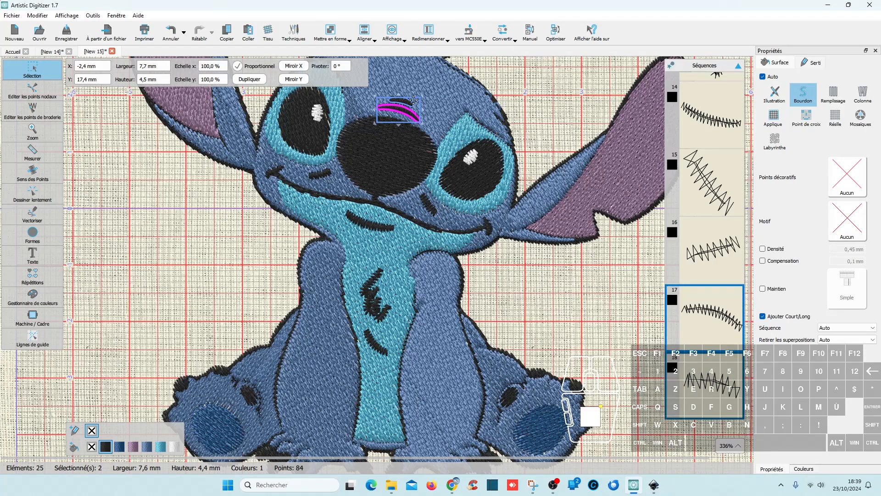
click(468, 132)
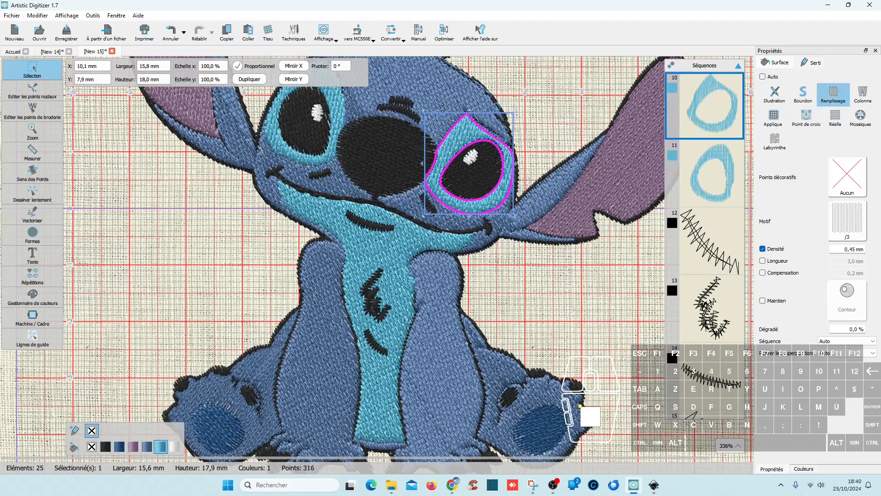
- Select the small Bourdon details together: forehead marks, white eye highlights, cheek marks, chin line, chest tuft and the mark below it
click(411, 104)
ctrl+click(416, 120)
ctrl+click(317, 112)
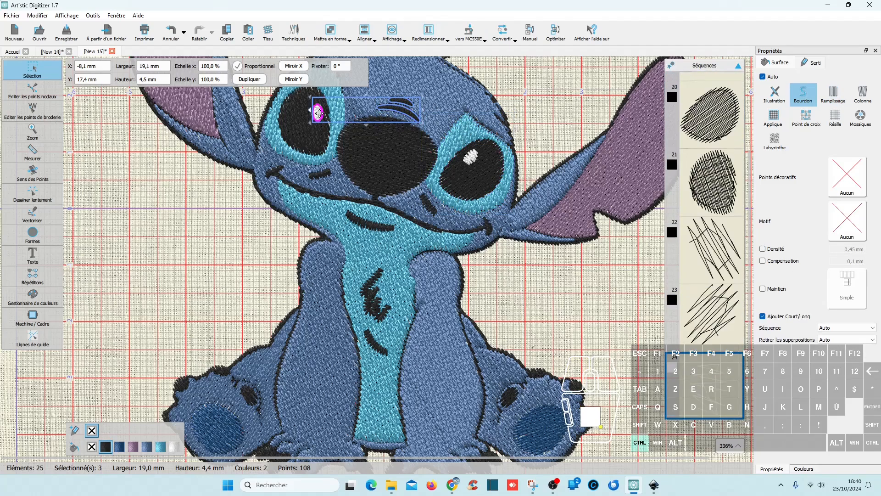
ctrl+click(472, 160)
ctrl+click(427, 206)
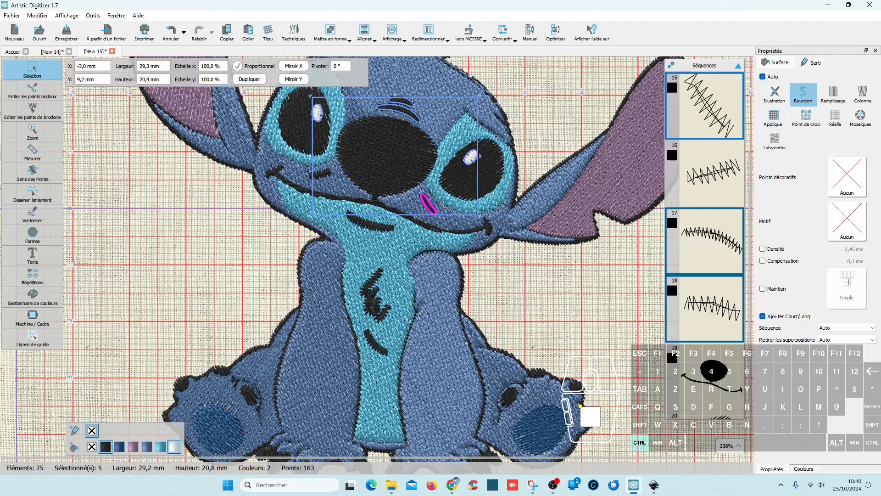
ctrl+click(323, 177)
ctrl+click(375, 229)
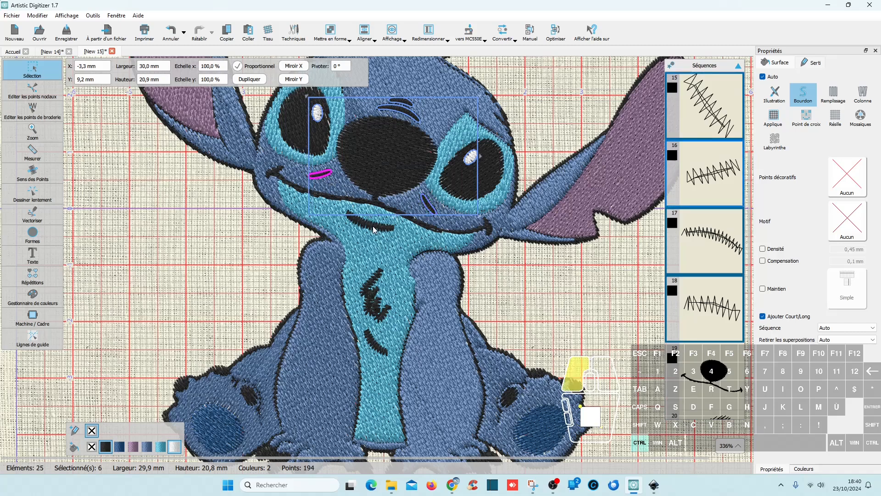
ctrl+click(376, 307)
ctrl+click(374, 348)
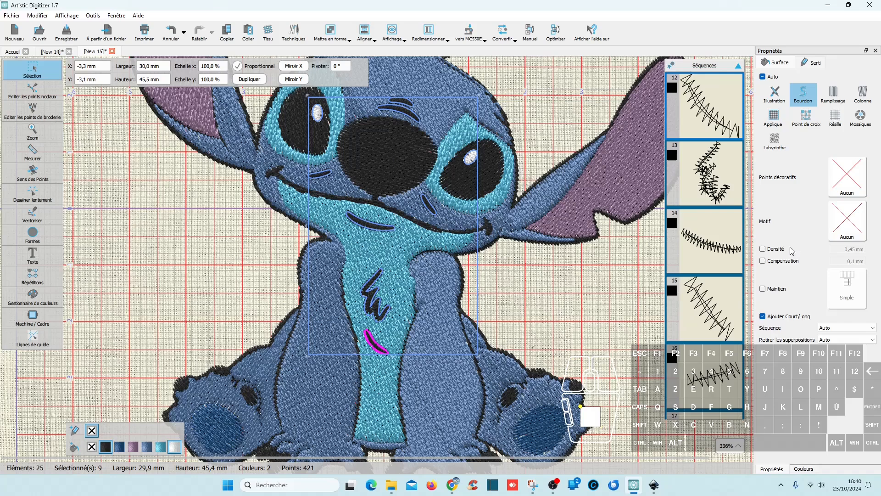
- Set the density of the selected Bourdon details to 0.40 mm and view the whole design
click(765, 251)
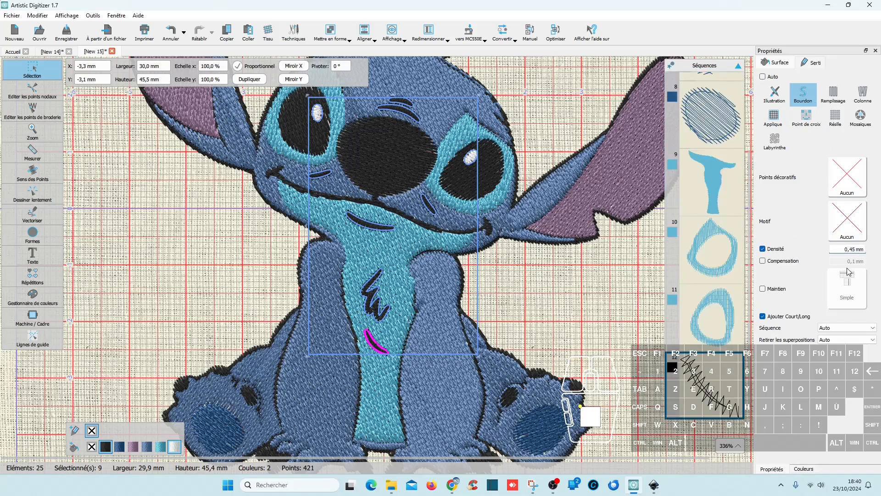
key(BackSpace)
key(Return)
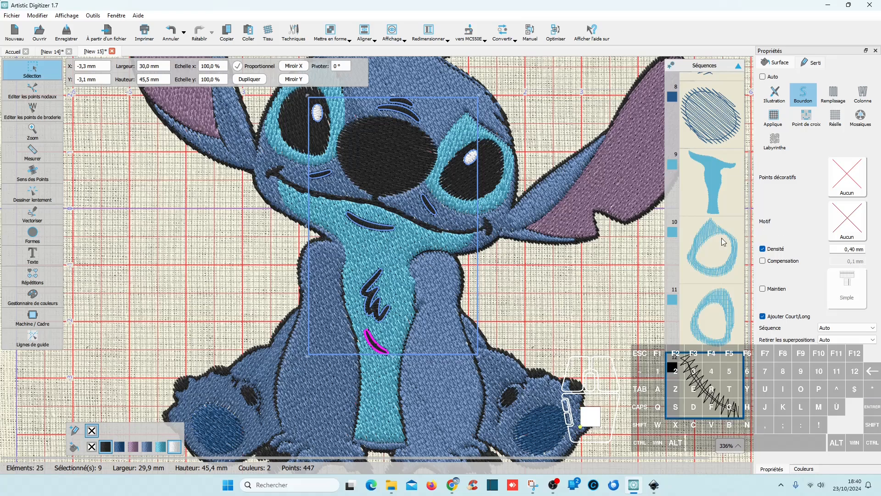
click(585, 273)
scroll(583, 274, down, 2)
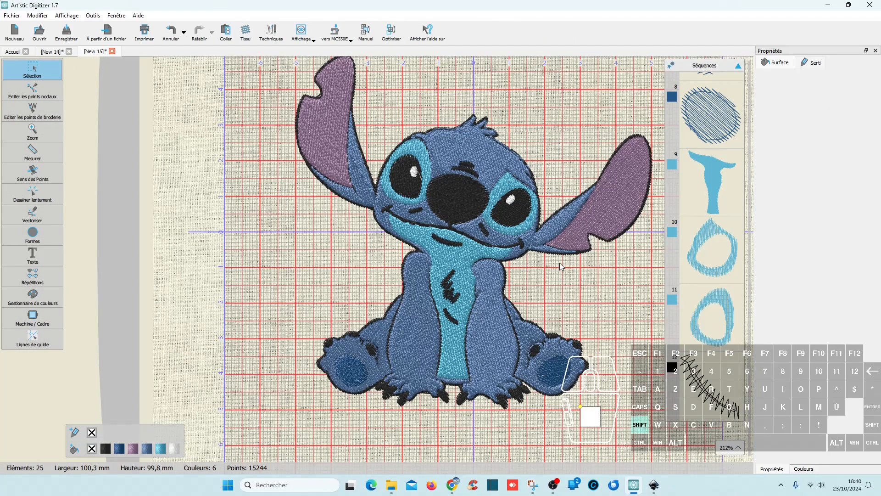
scroll(560, 262, right, 2)
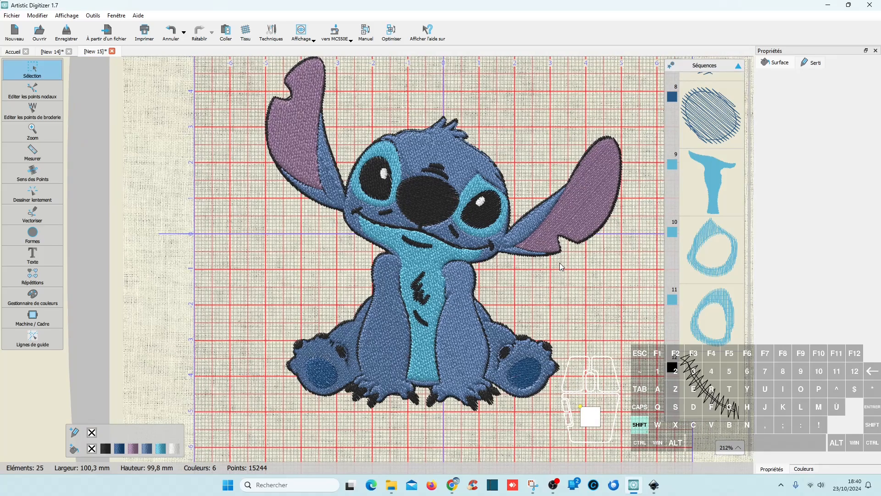
- Run through the slow-draw stitching simulation from the first stitch to the last, and return to selection mode
click(33, 192)
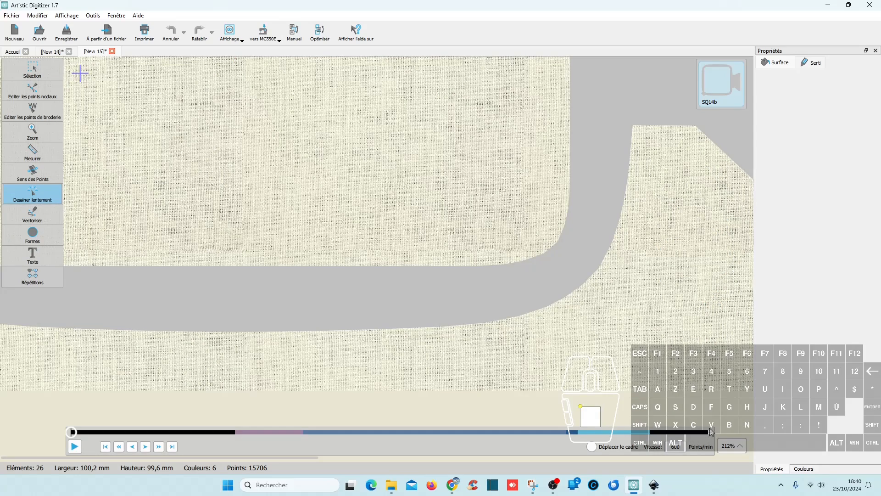
drag(72, 432, 138, 433)
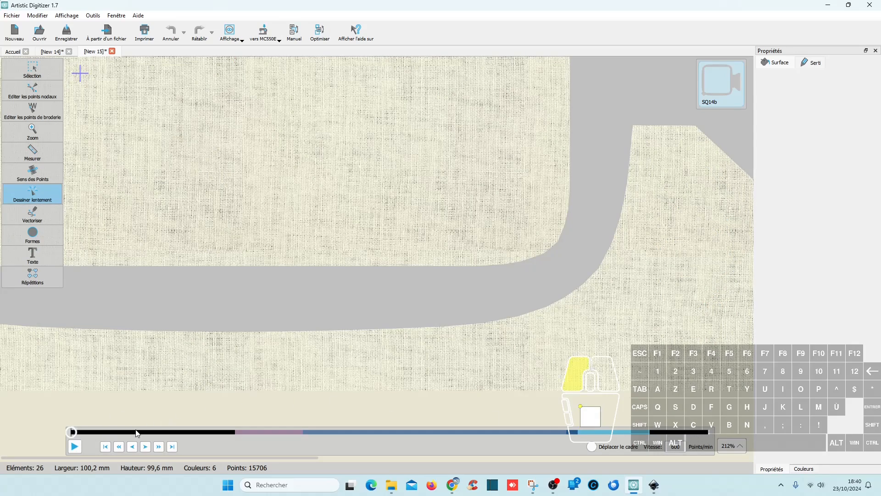
drag(223, 435, 225, 434)
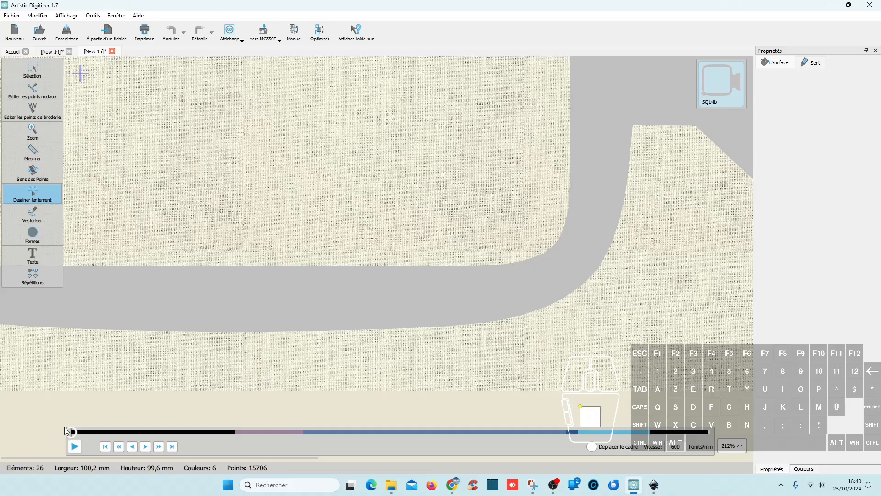
drag(66, 432, 730, 394)
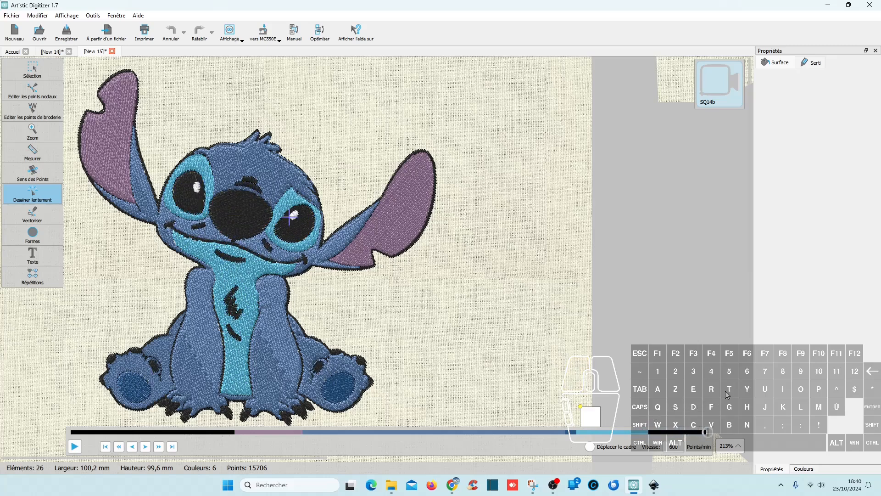
click(32, 70)
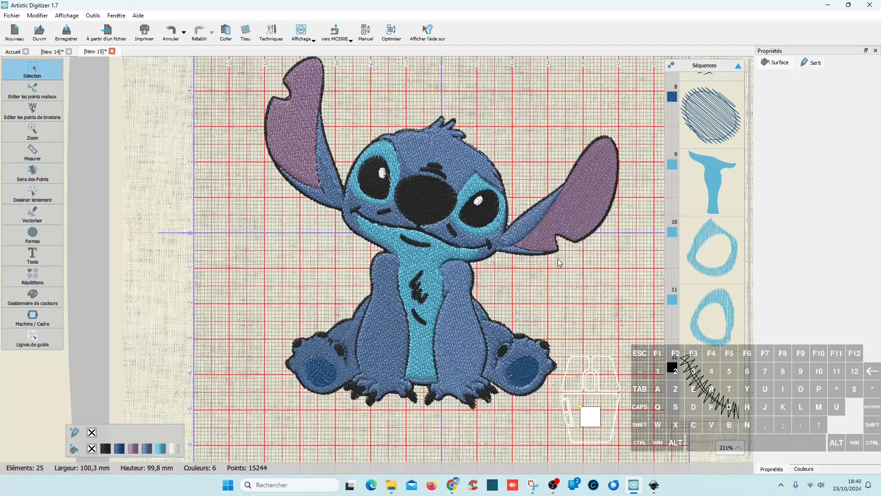
- Examine the finished design in the hoop and up close, including the stitch settings of the dark blue foot pad
scroll(479, 256, down, 3)
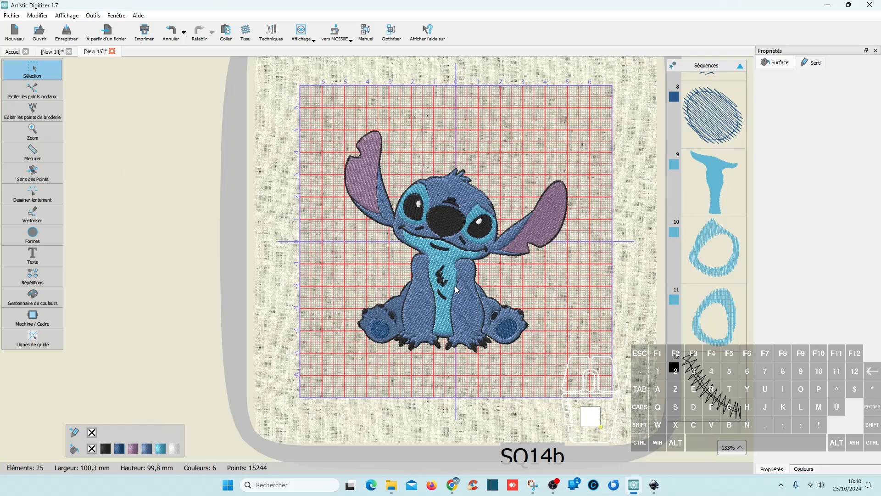
scroll(441, 281, up, 5)
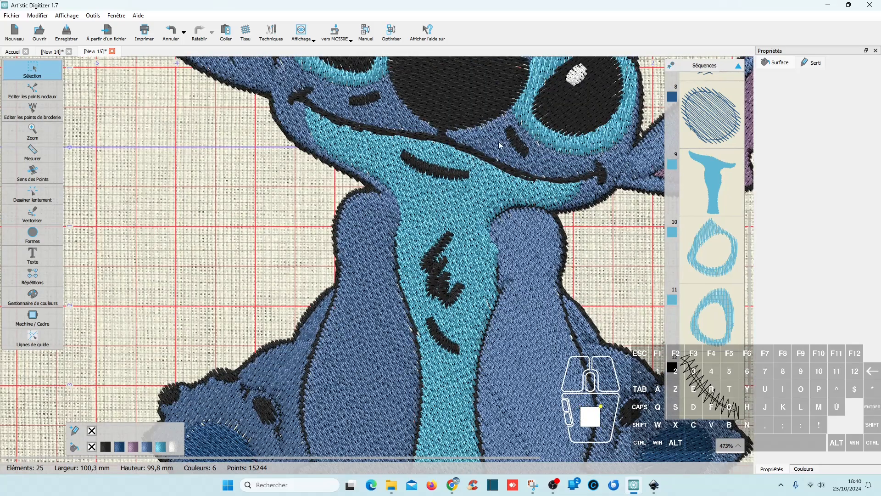
scroll(413, 287, down, 3)
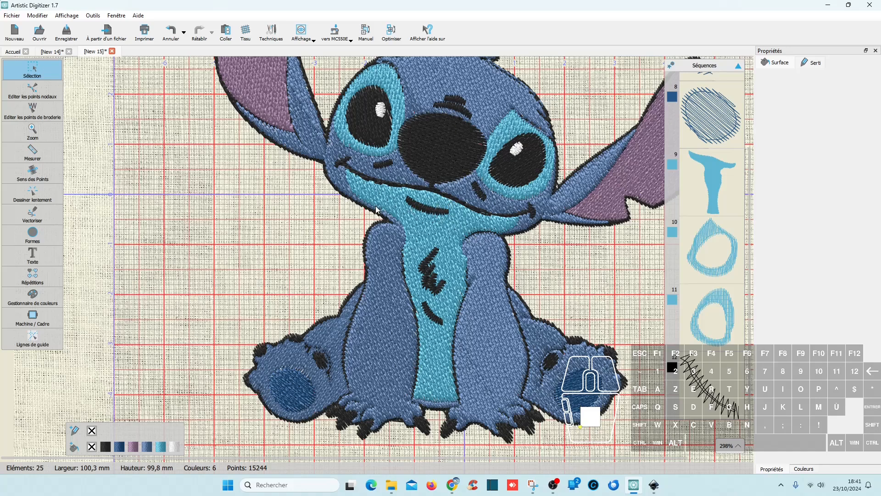
click(287, 386)
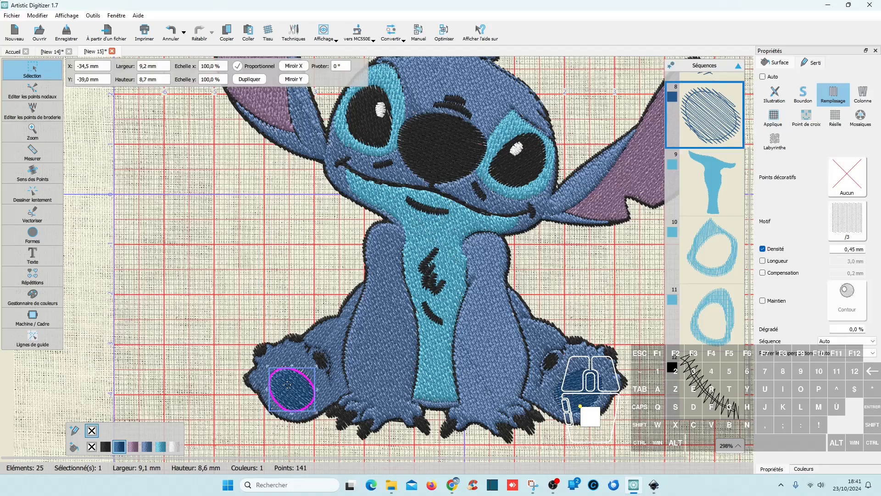
click(295, 259)
scroll(295, 259, down, 2)
scroll(295, 259, down, 1)
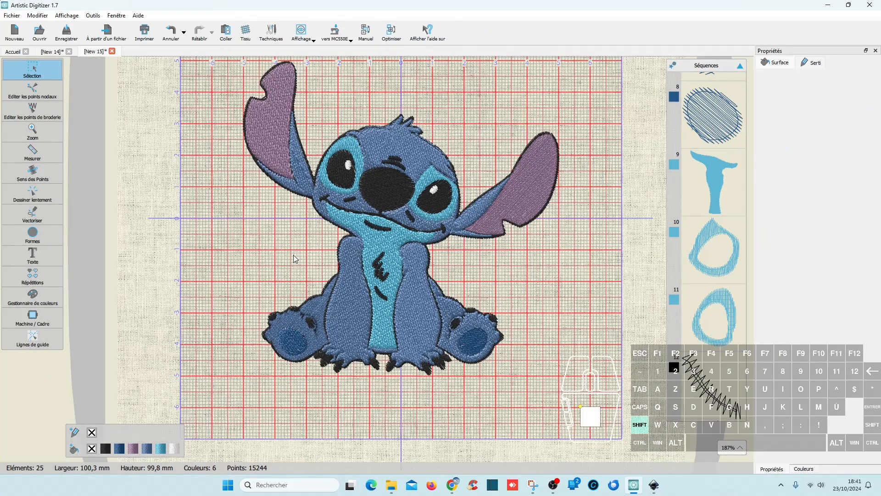
scroll(295, 259, left, 3)
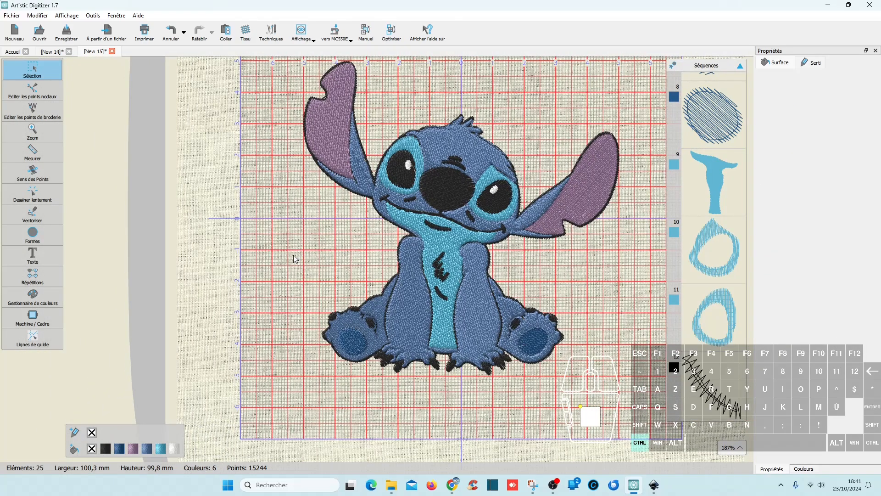
scroll(311, 274, down, 1)
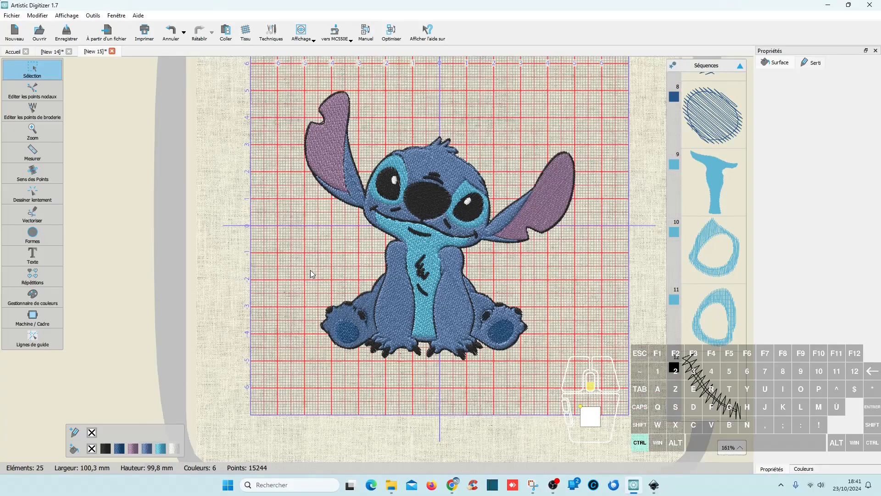